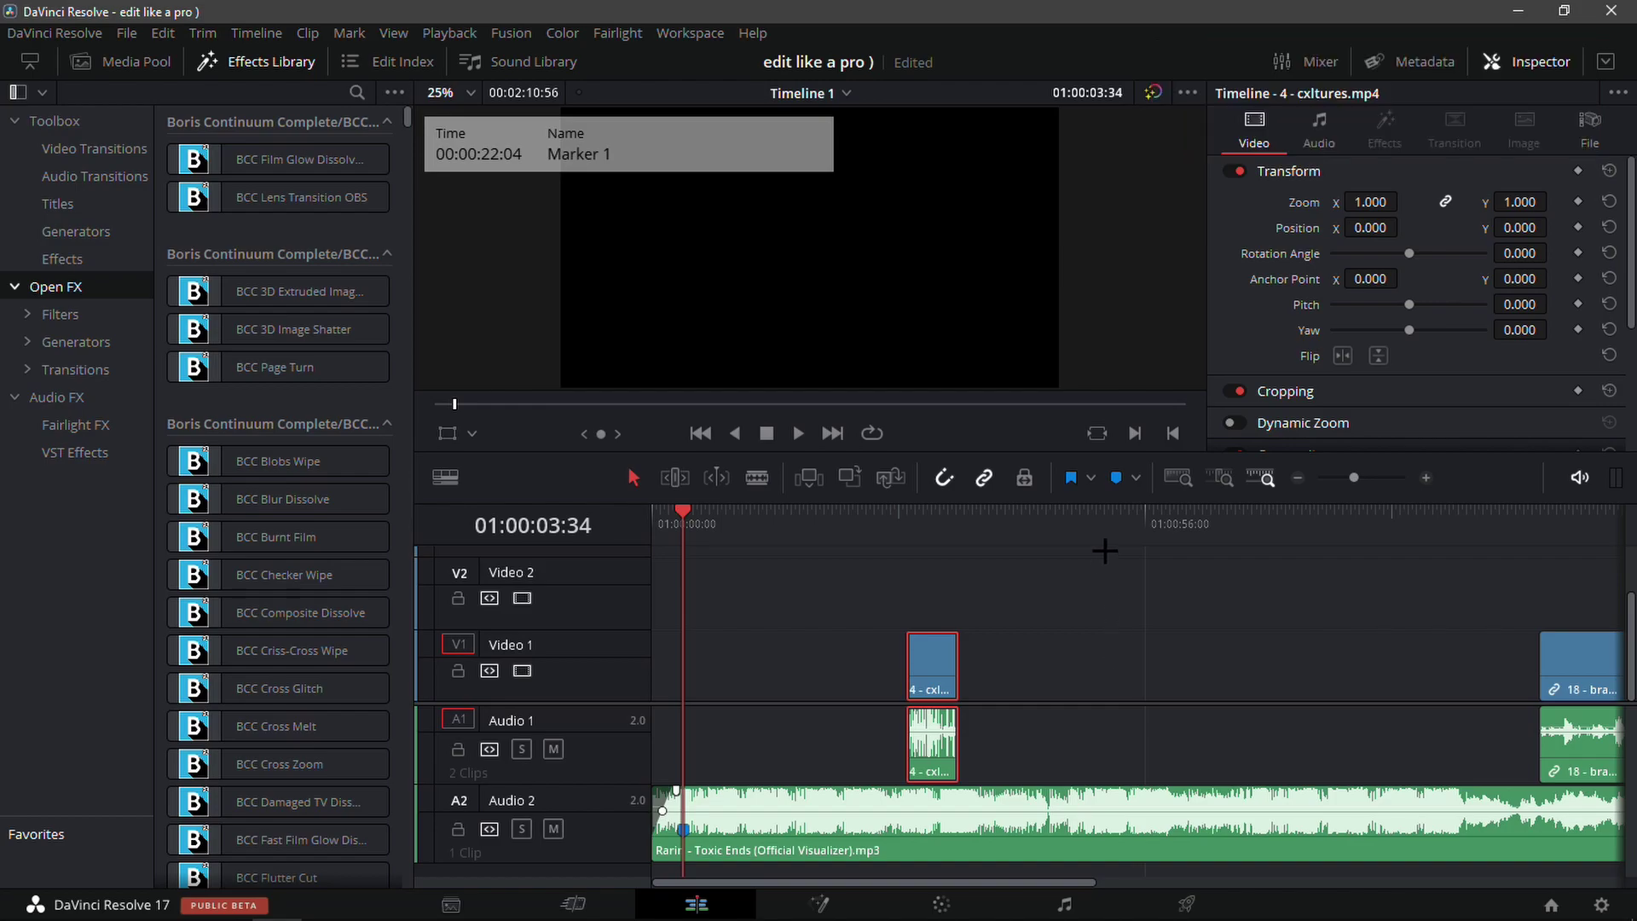
- Move the cxltures clip left to the playhead and trim its head
left_click(1426, 477)
left_click(1426, 477)
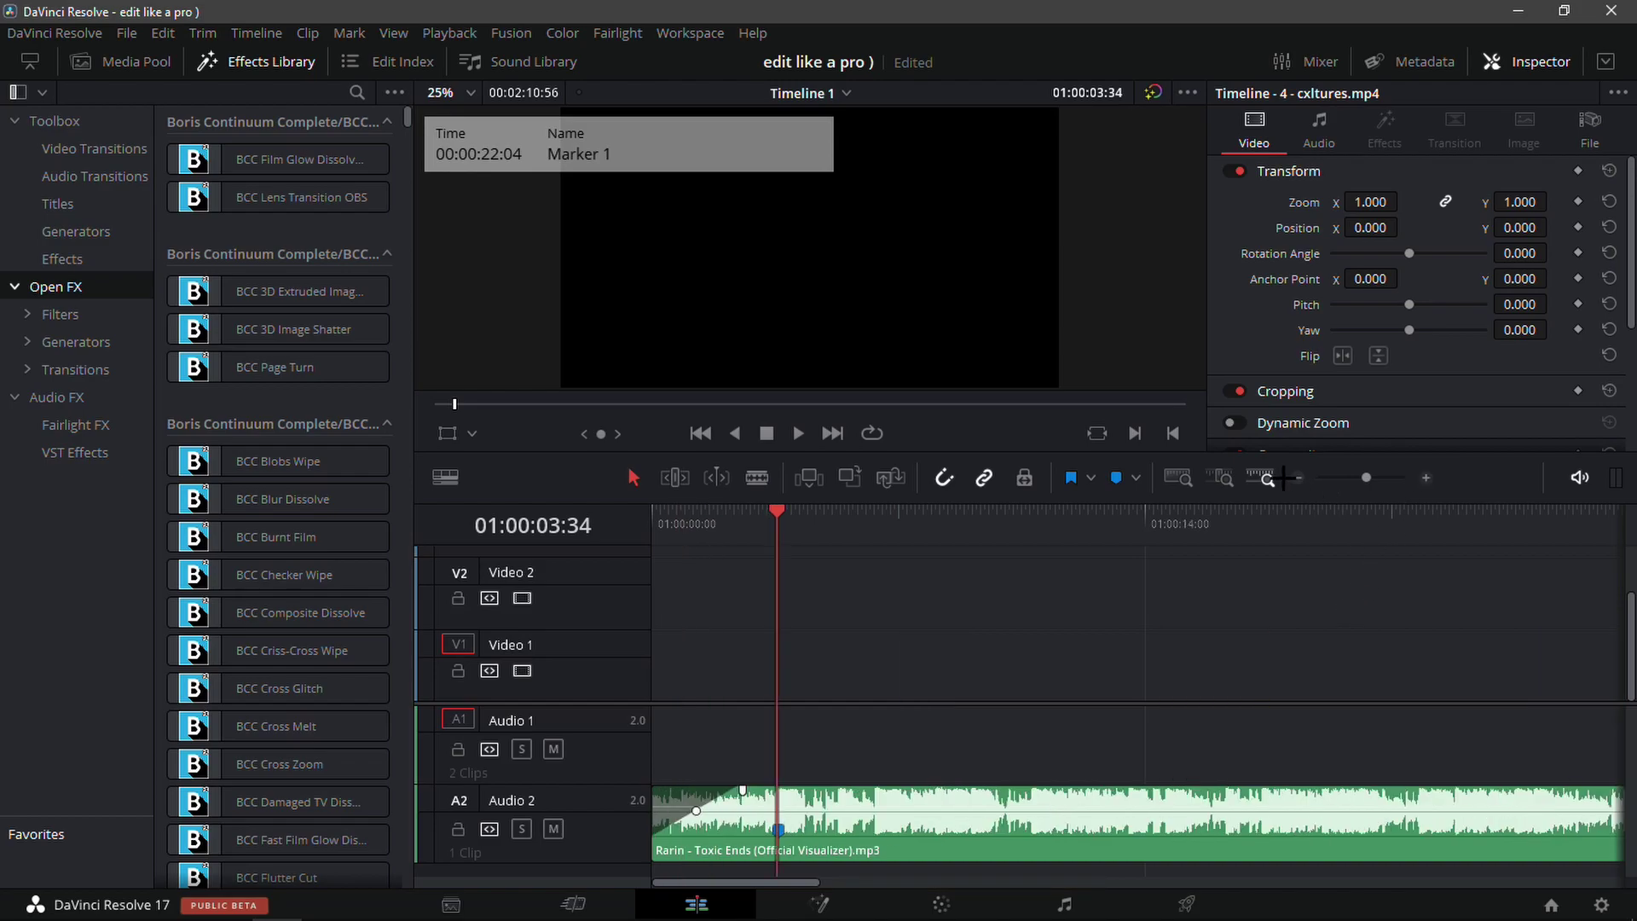
left_click(1297, 477)
left_click_drag(1219, 674, 776, 723)
left_click(1433, 477)
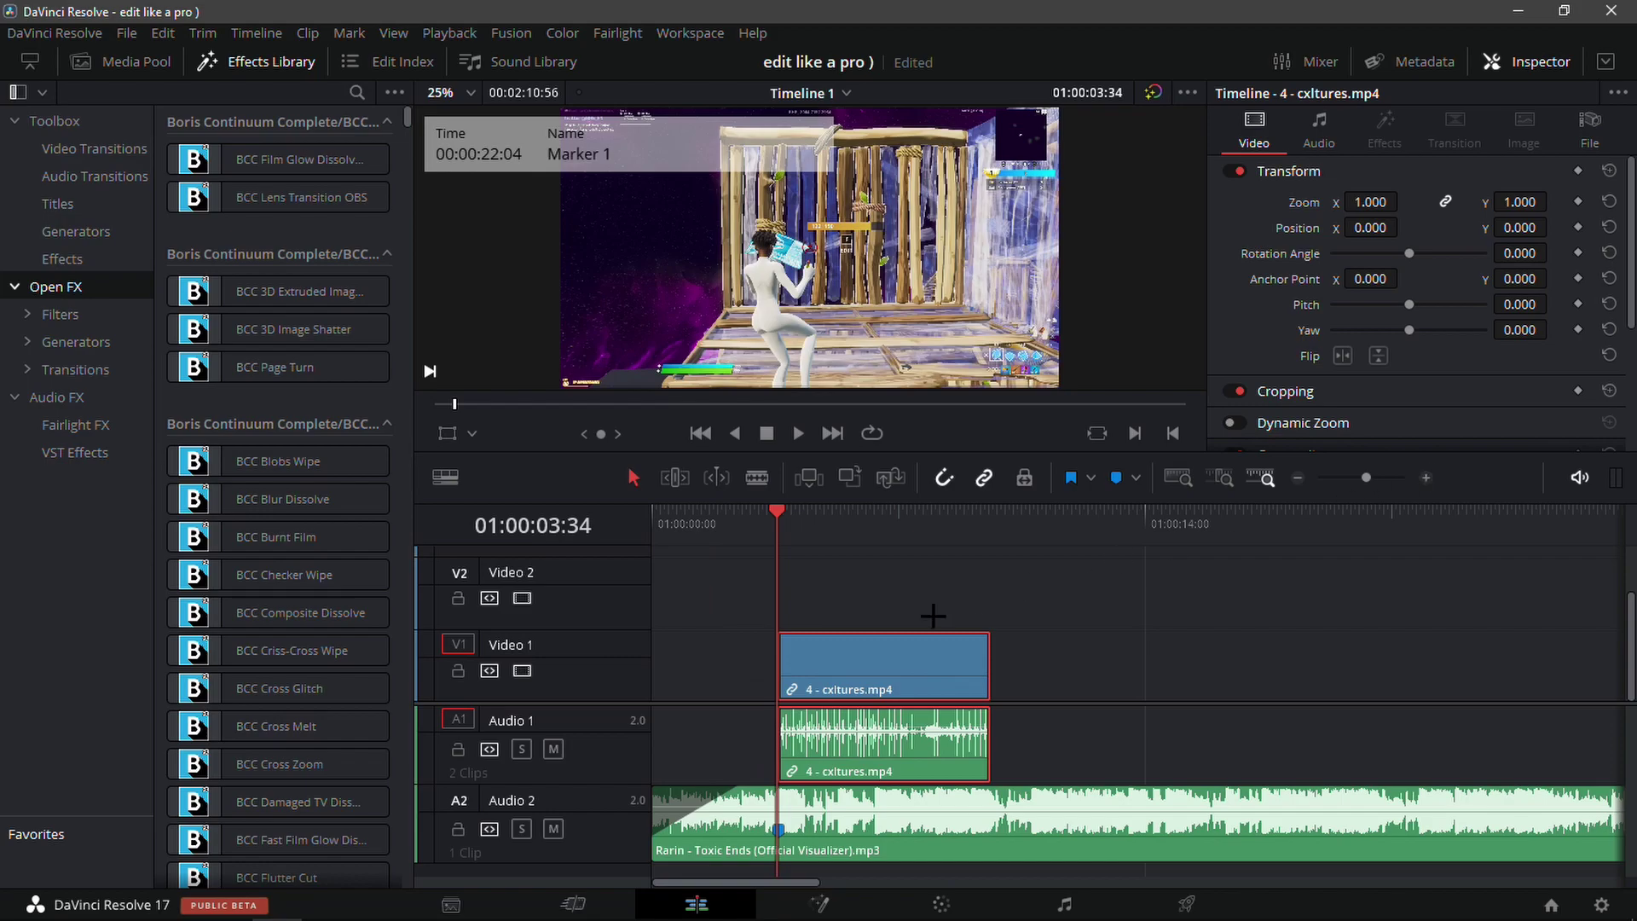
left_click_drag(783, 652, 827, 678)
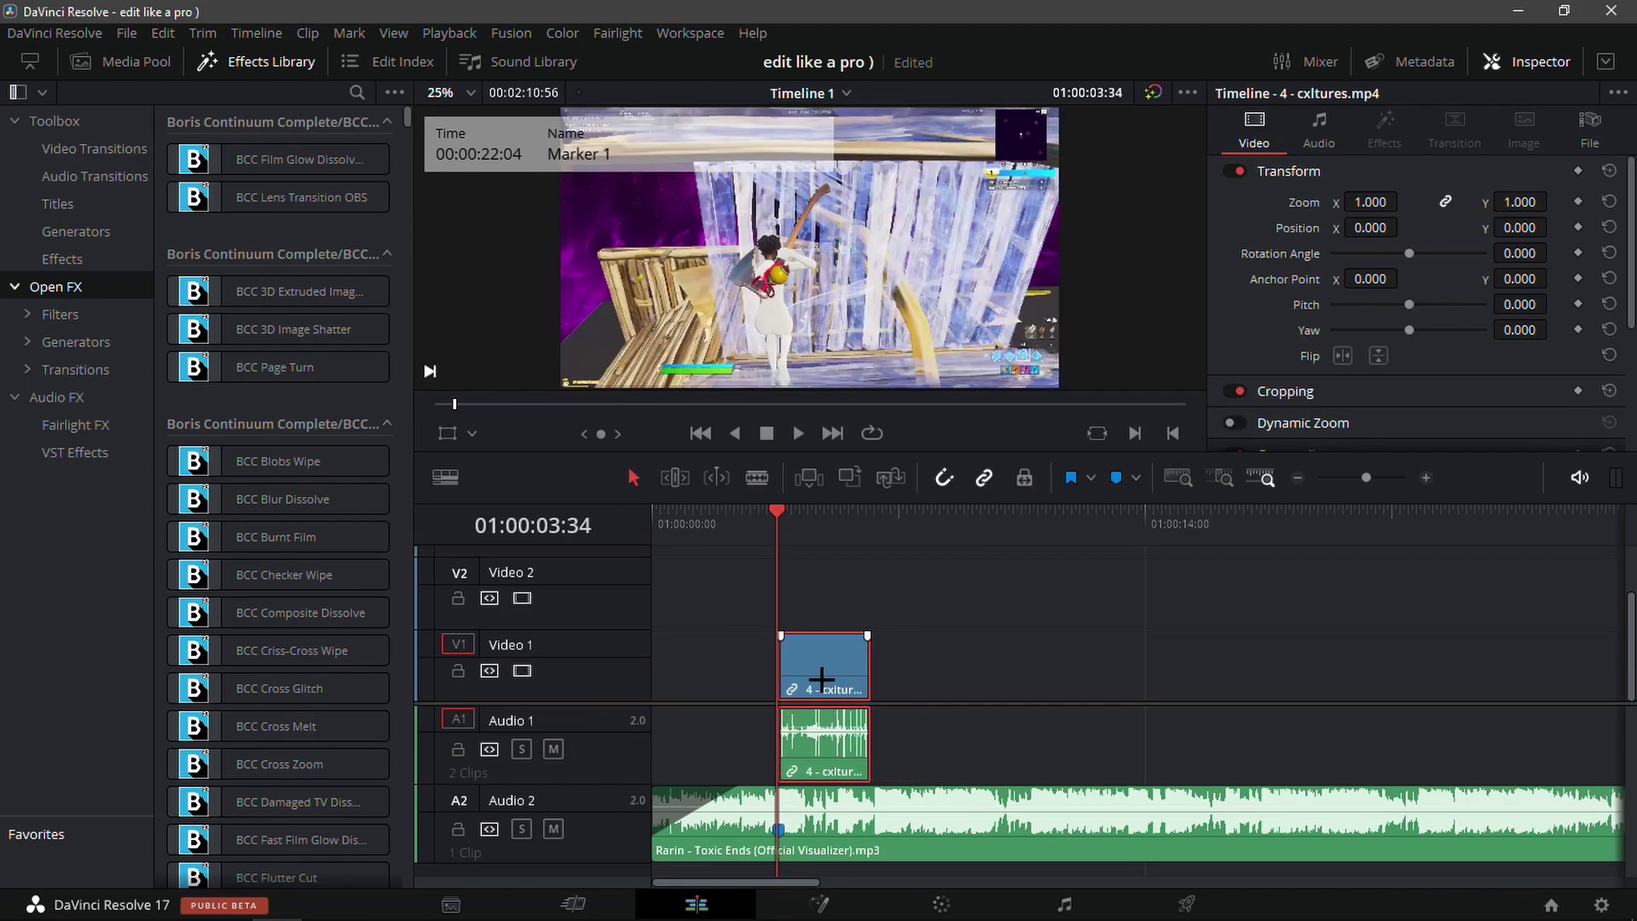
- Set Timeline Proxy Mode to Half Resolution and nudge the clip slightly earlier
left_click(450, 32)
mouse_move(590, 105)
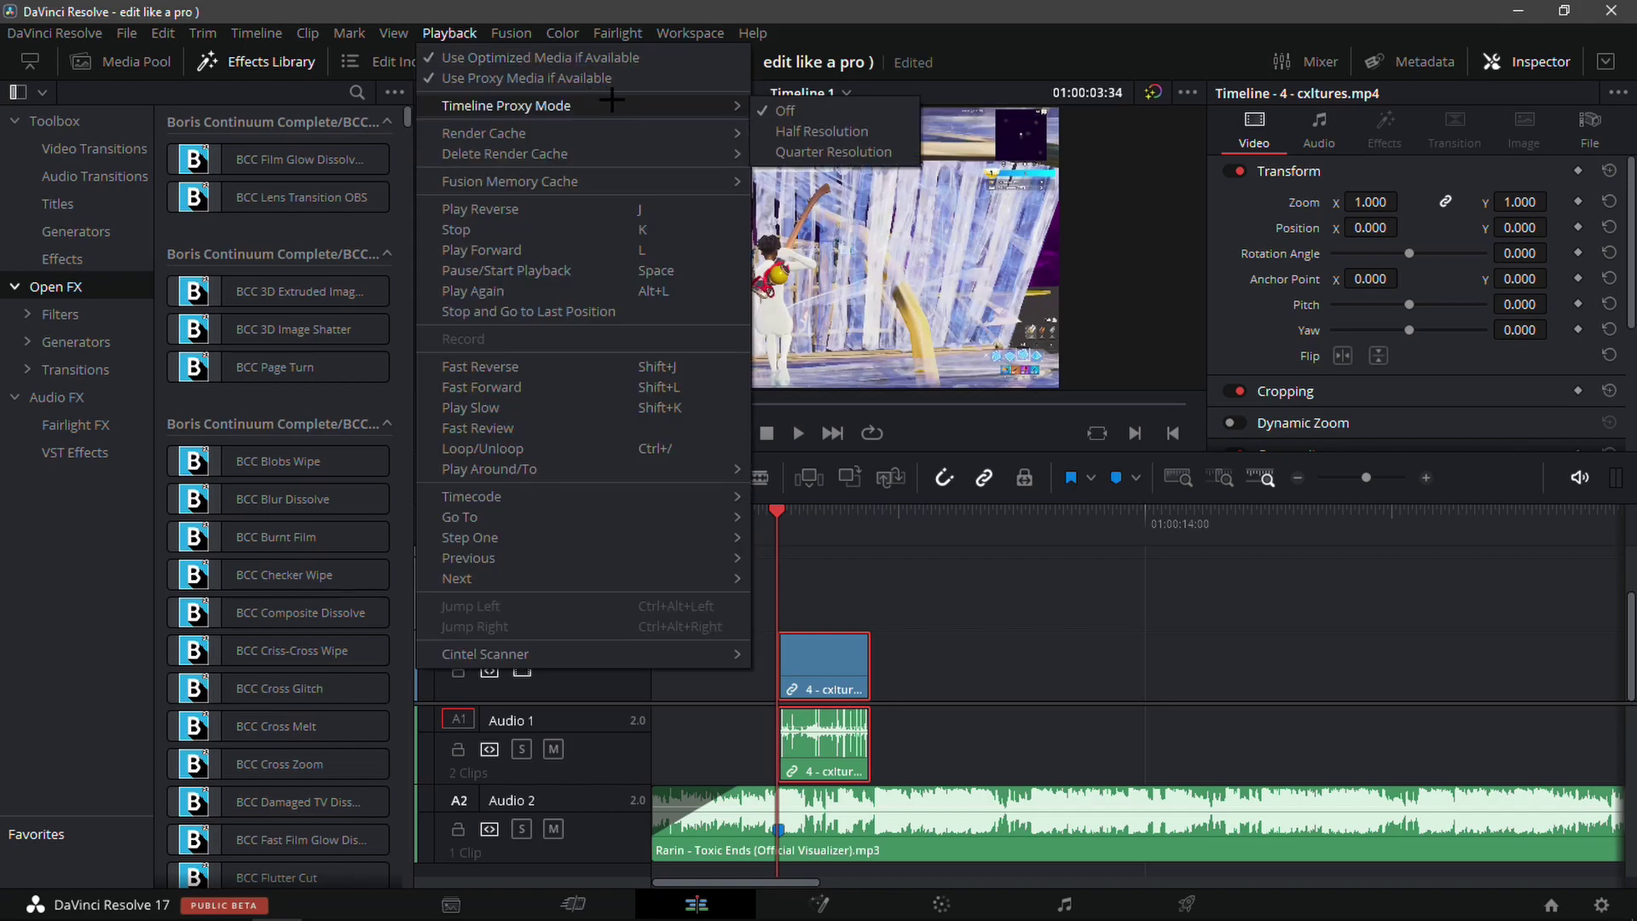
left_click(822, 131)
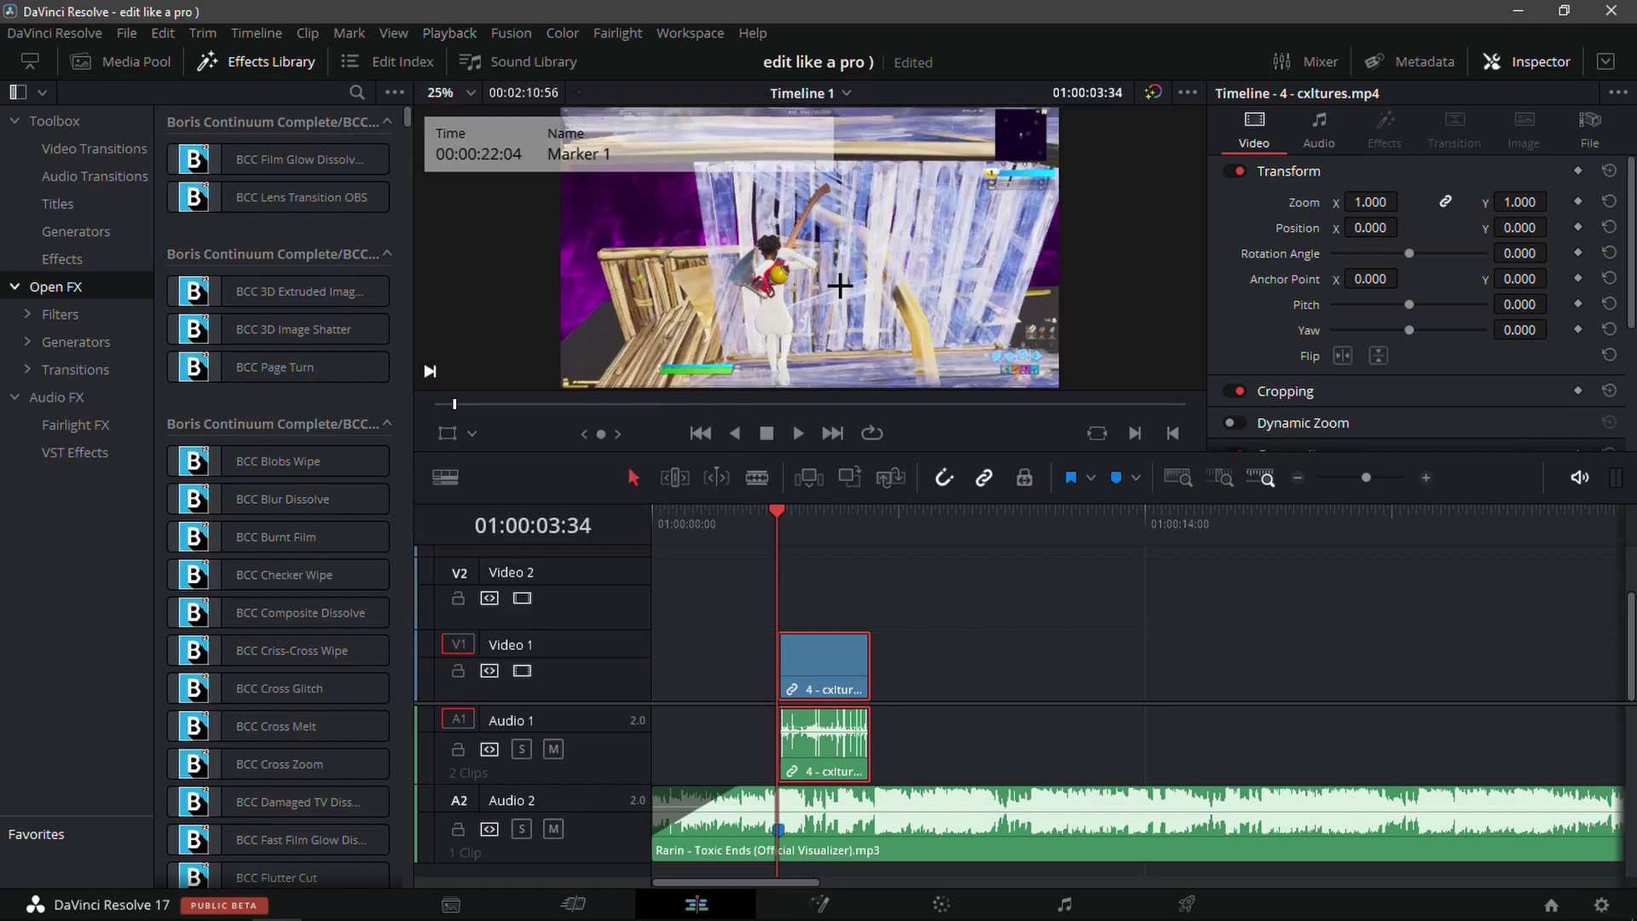
left_click(1427, 480)
left_click_drag(980, 661, 916, 678)
- Add Marker 1 on the cxltures clip at the playhead
scroll(782, 223, "up", 5)
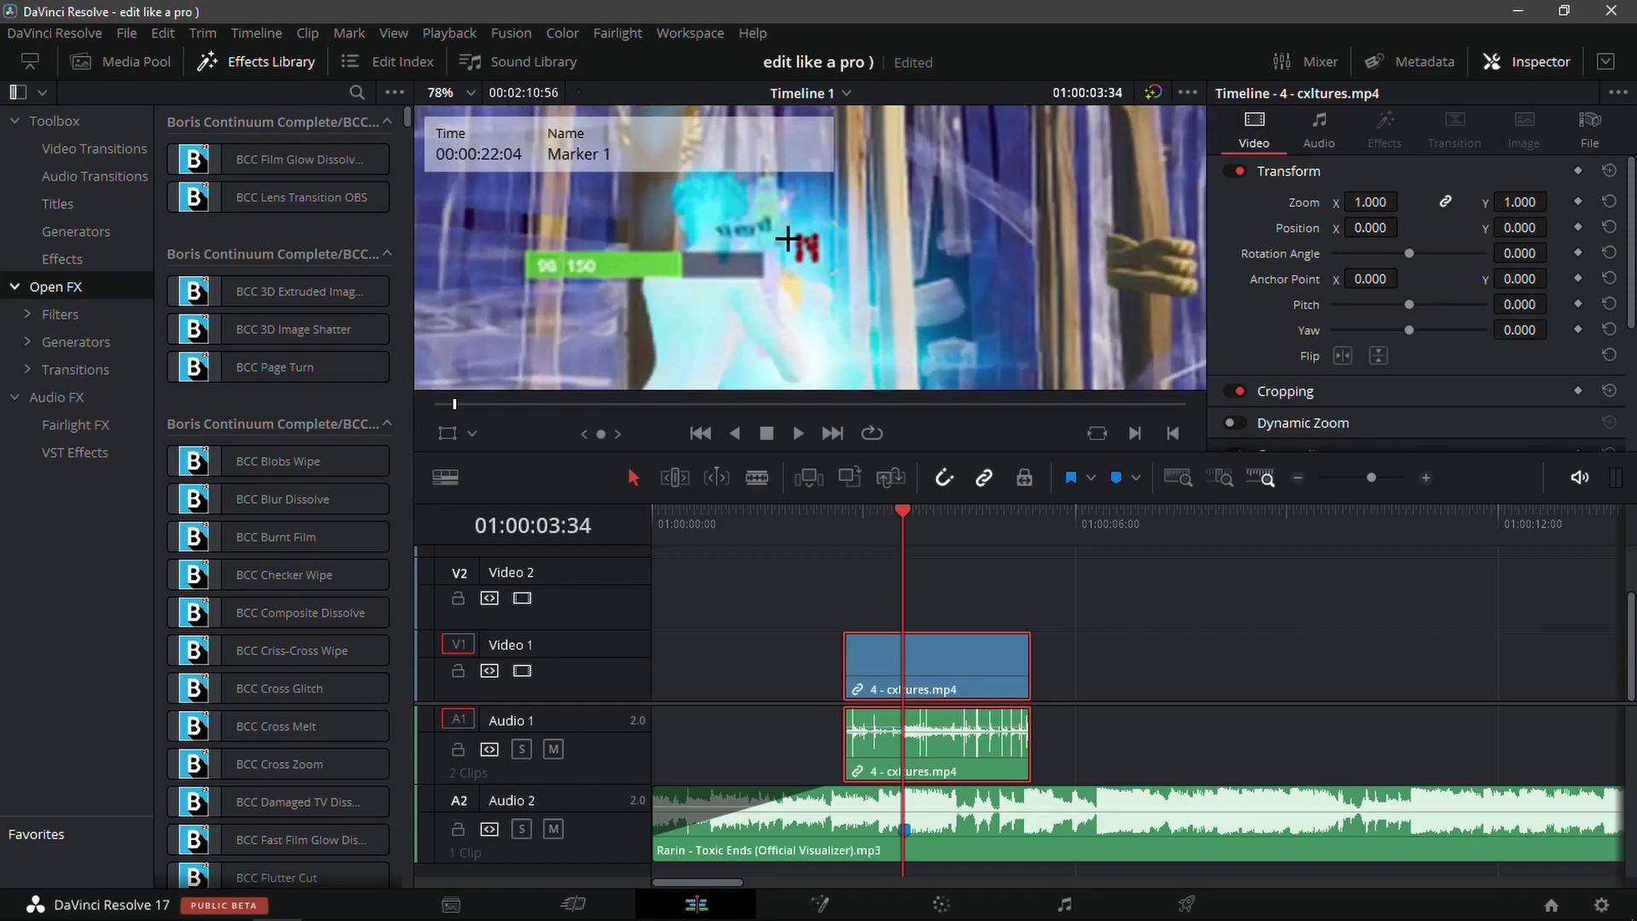
scroll(810, 247, "down", 5)
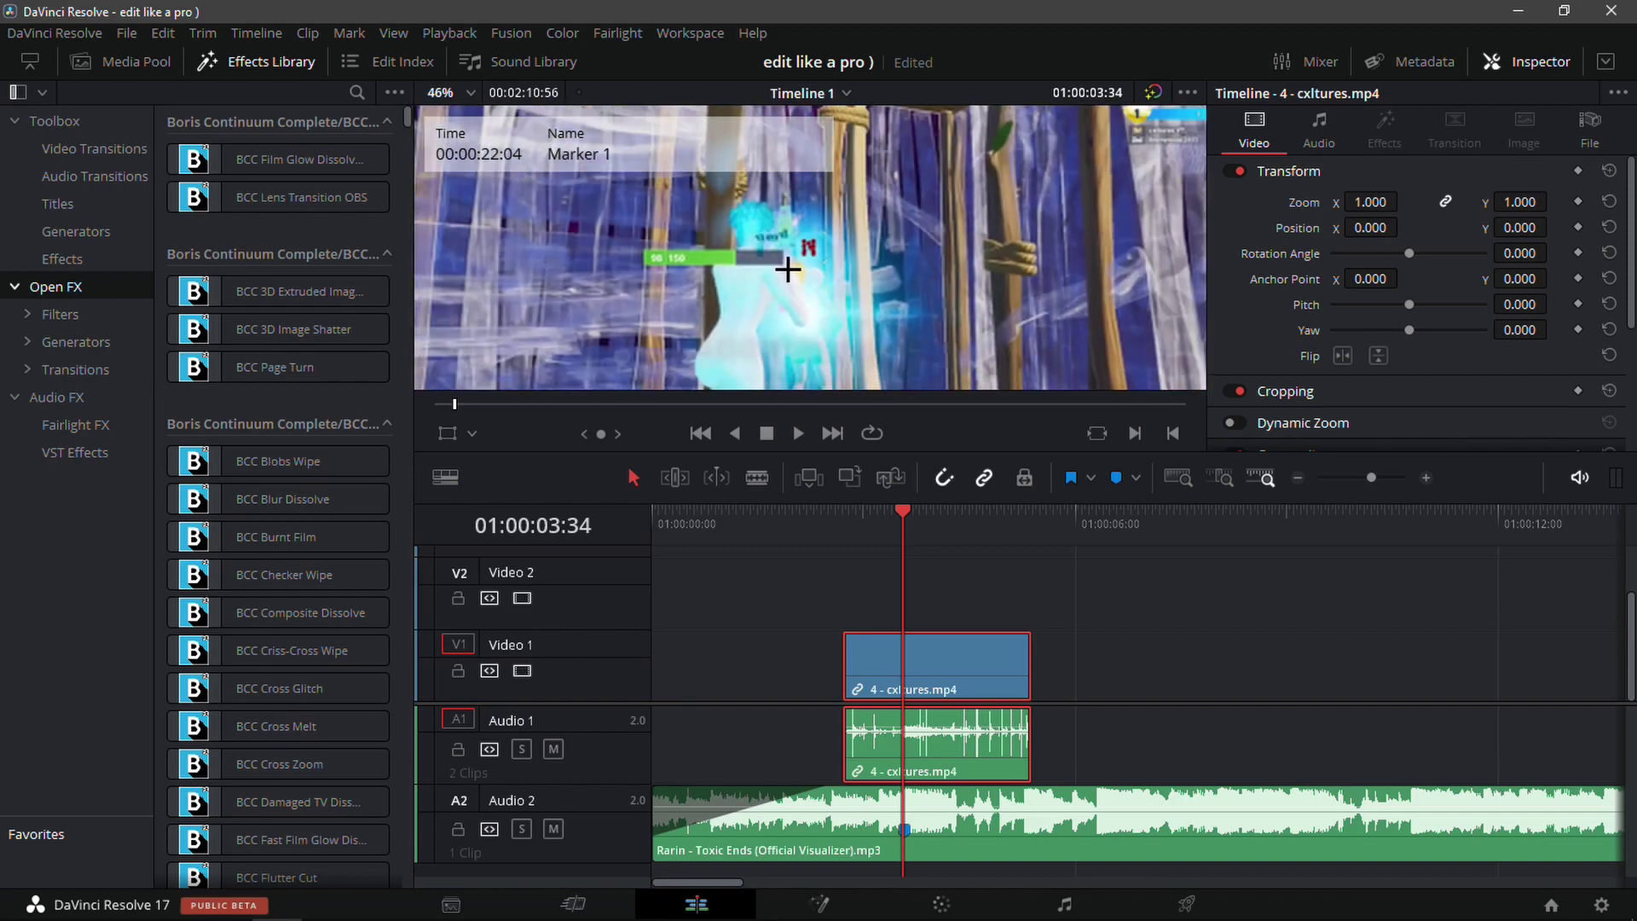
scroll(805, 260, "up", 1)
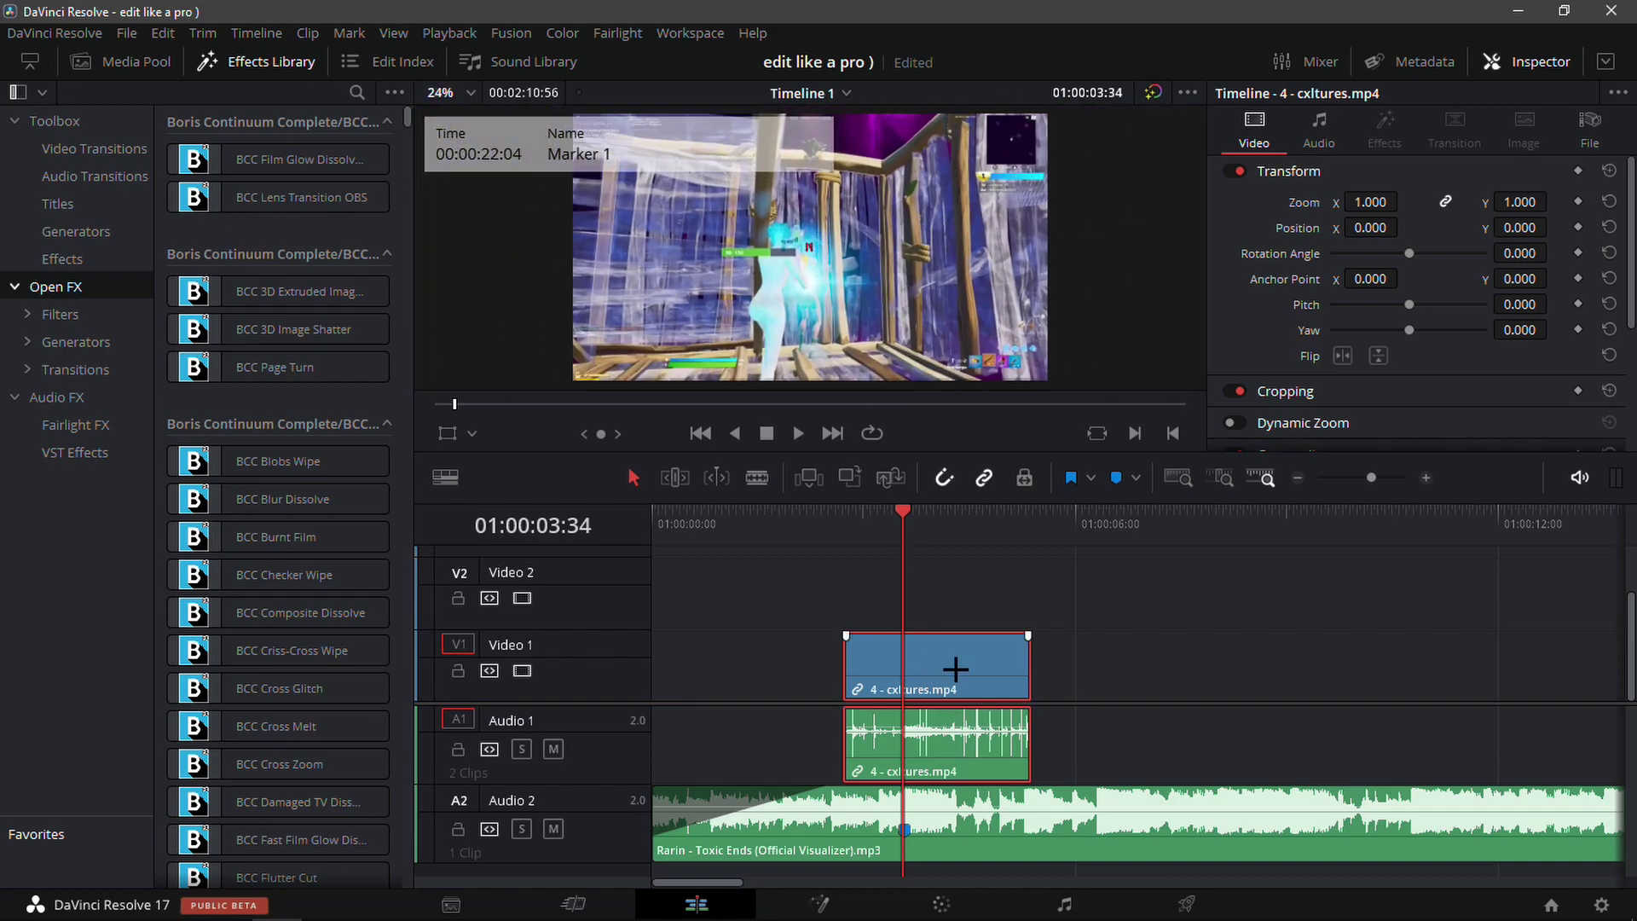
key("ctrl+m")
left_click(1047, 625)
- Extend the clip's start earlier and show its retime controls with Ctrl+R
left_click_drag(845, 669, 774, 669)
left_click(892, 678)
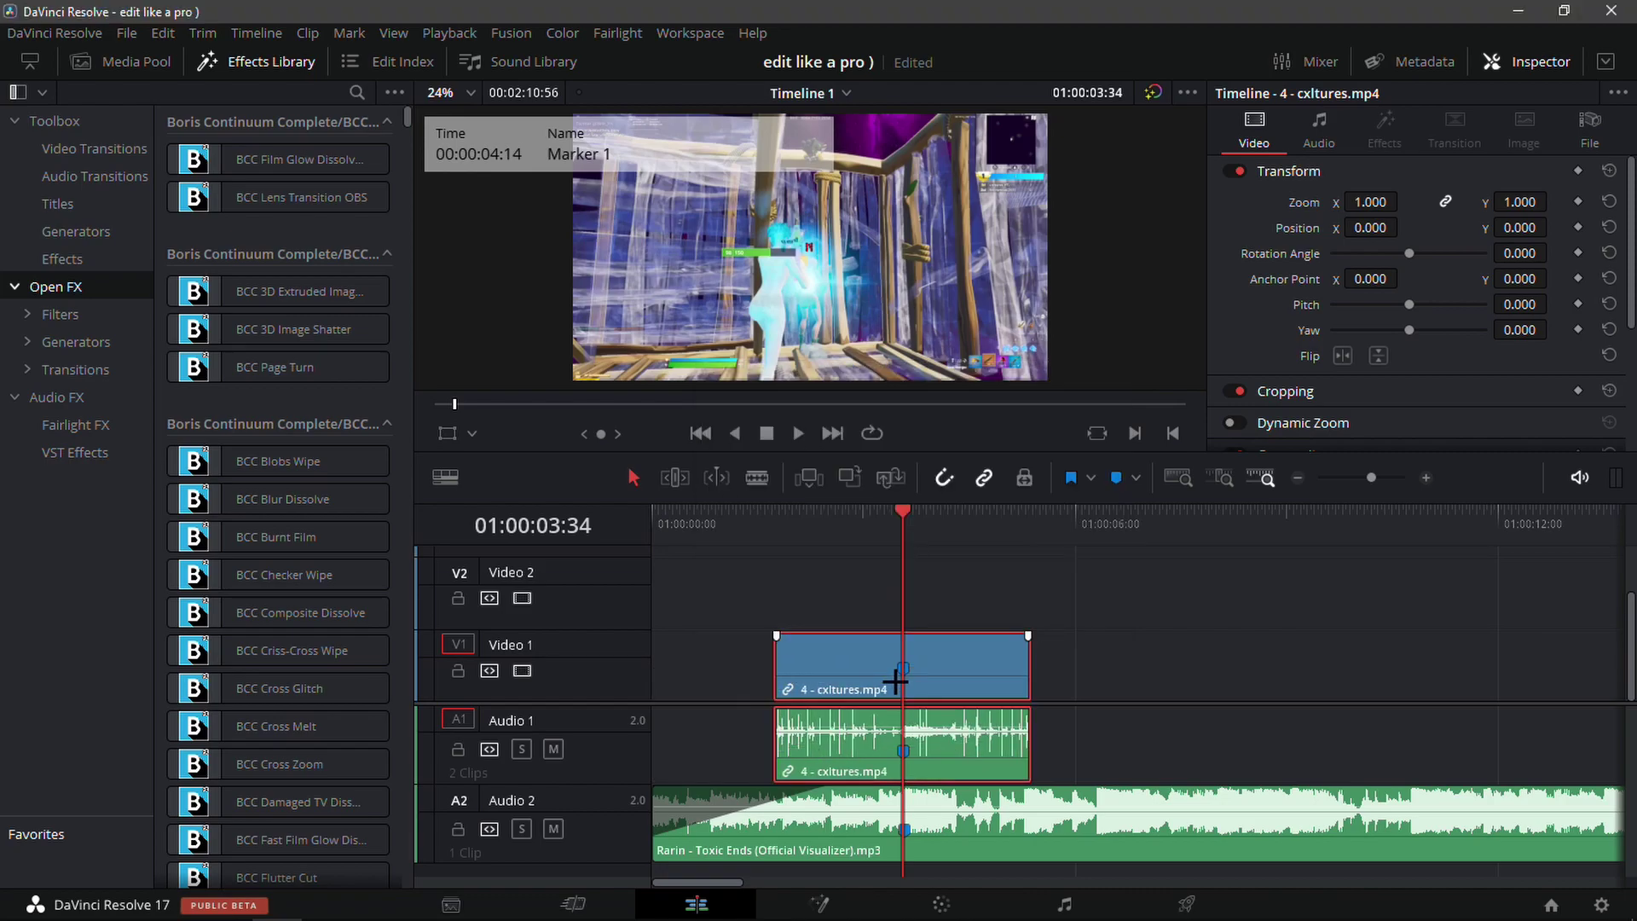
key("ctrl+r")
- Unlink the clip's audio and add a first speed point at the playhead
right_click(969, 676)
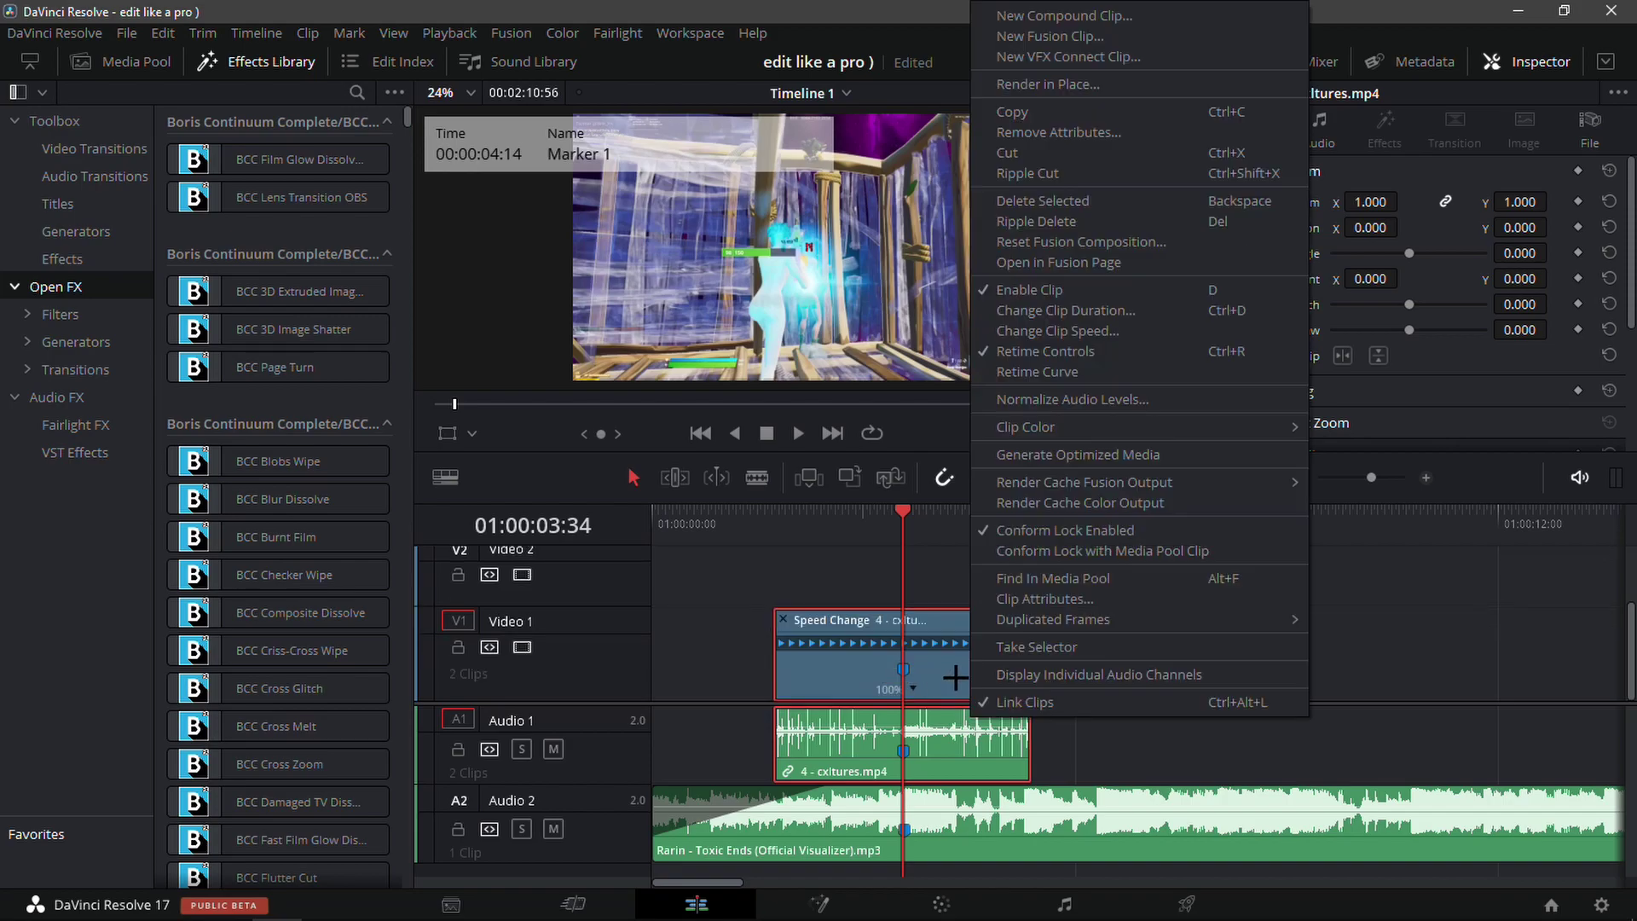
left_click(980, 699)
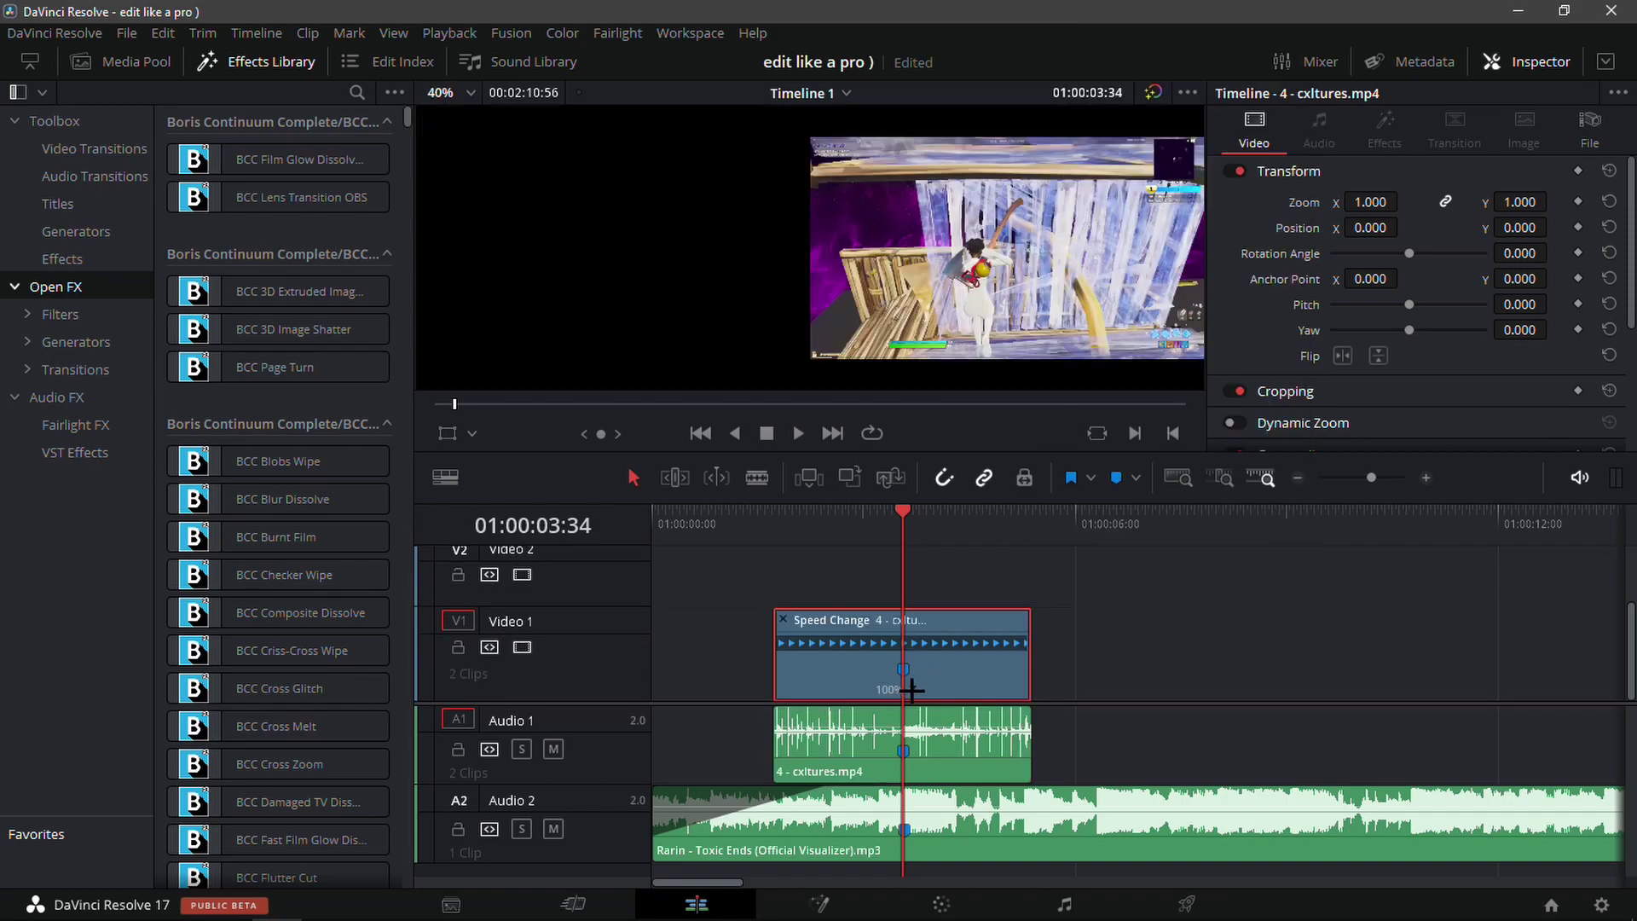
left_click(913, 688)
left_click(972, 693)
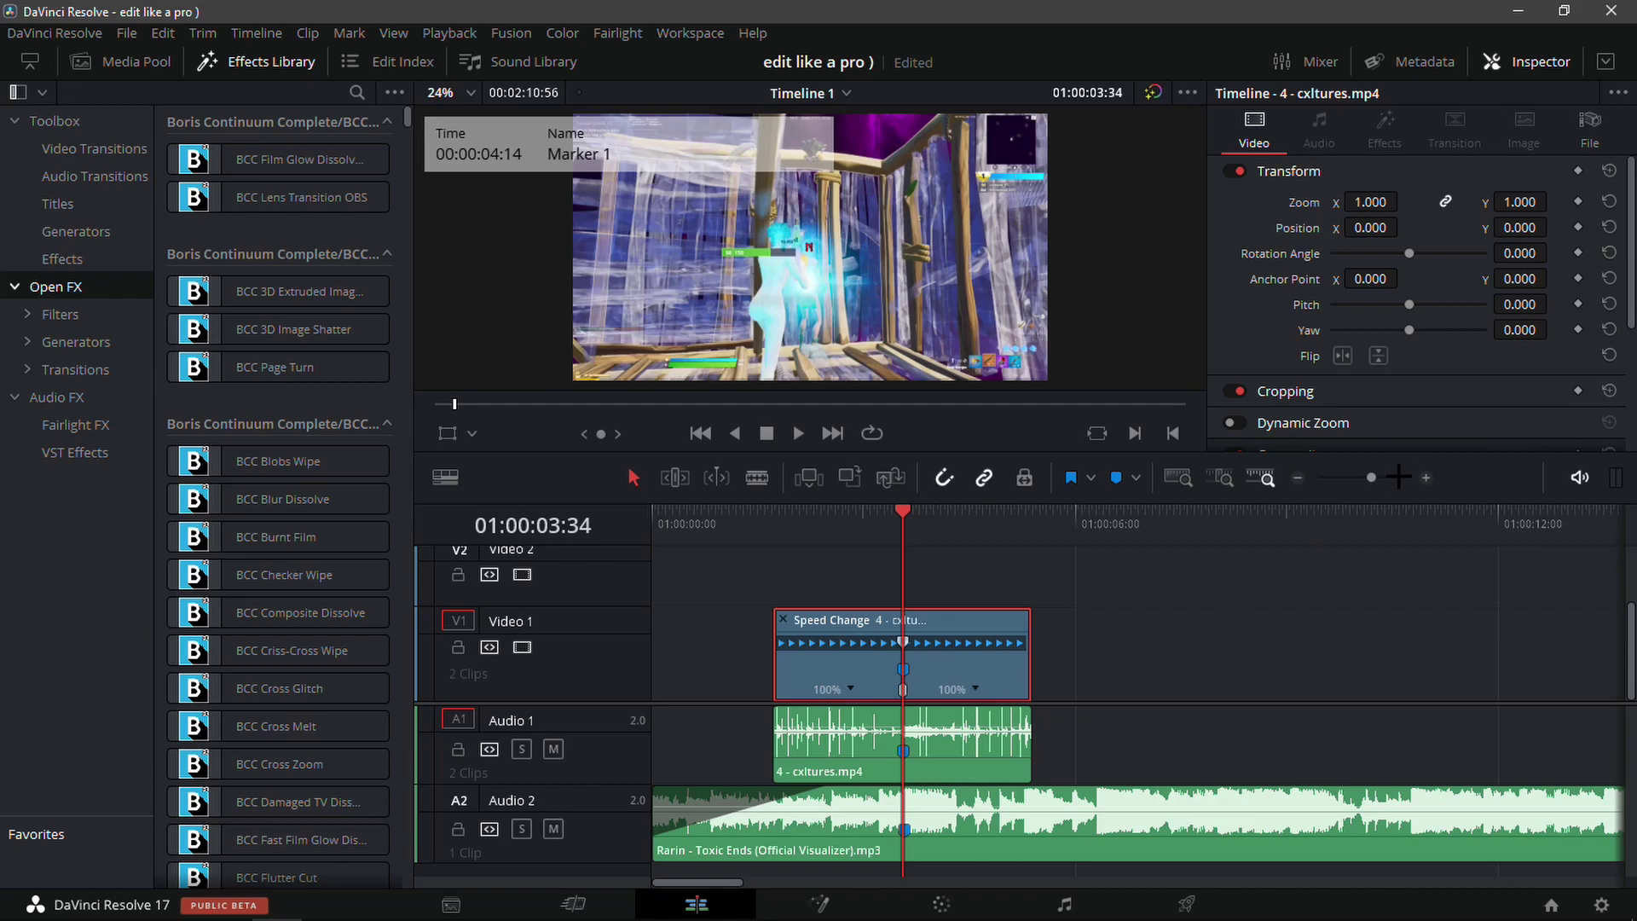
- Add speed points at 01:00:03:15 and 01:00:03:24
left_click(1426, 478)
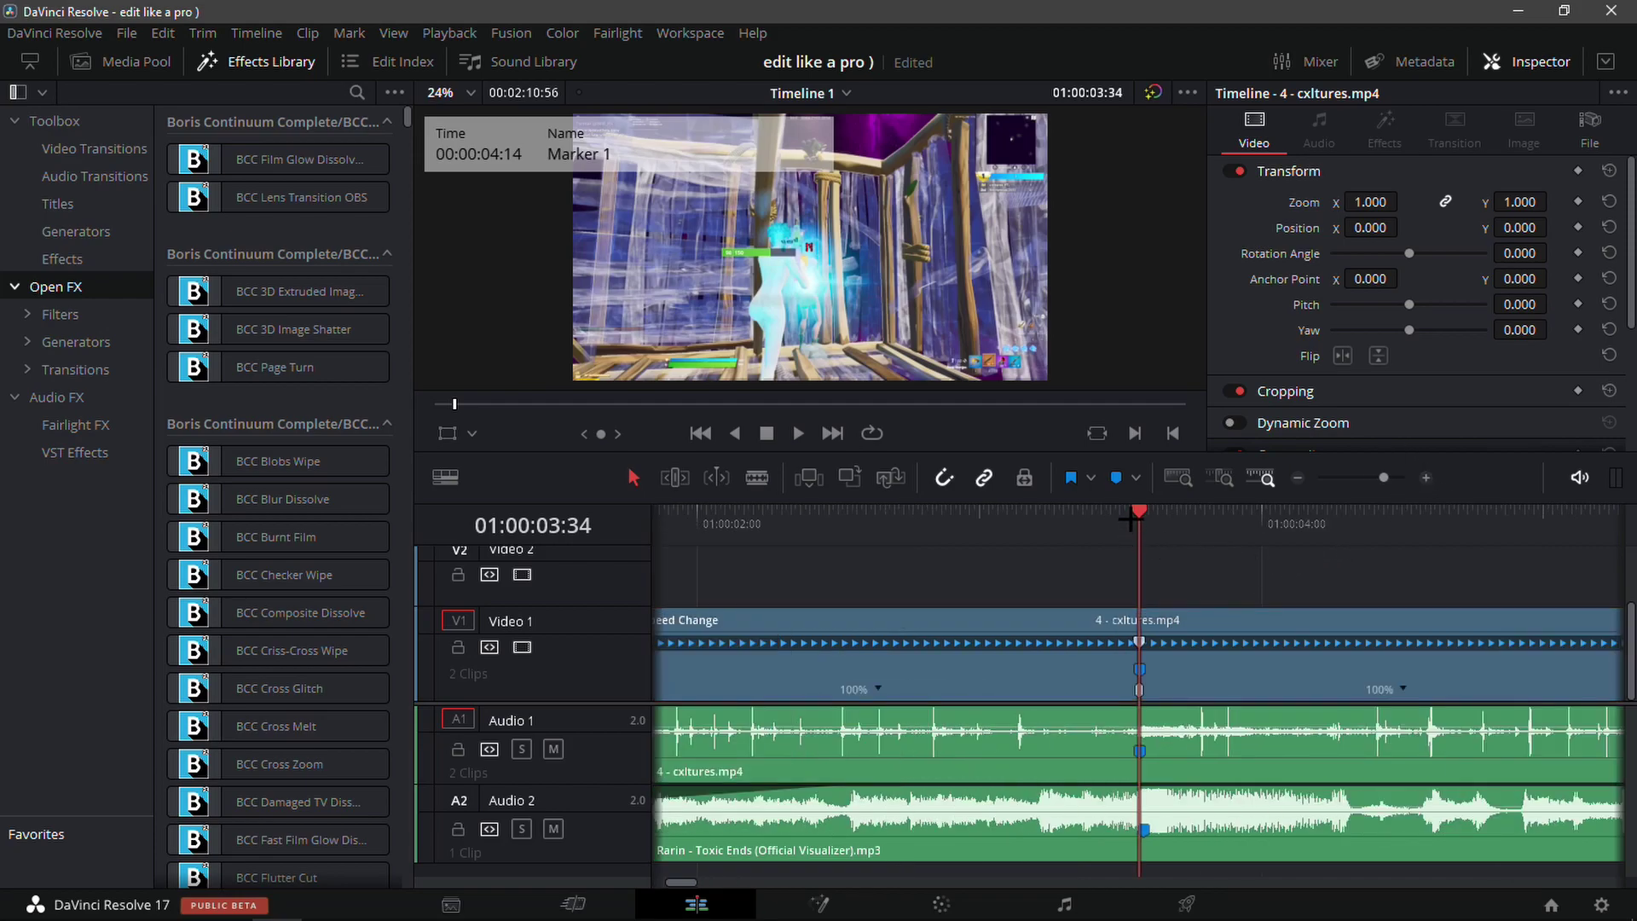
mouse_move(1148, 539)
left_mouse_down()
mouse_move(1015, 558)
mouse_move(1045, 586)
left_mouse_up()
left_click(1402, 689)
left_click(1450, 695)
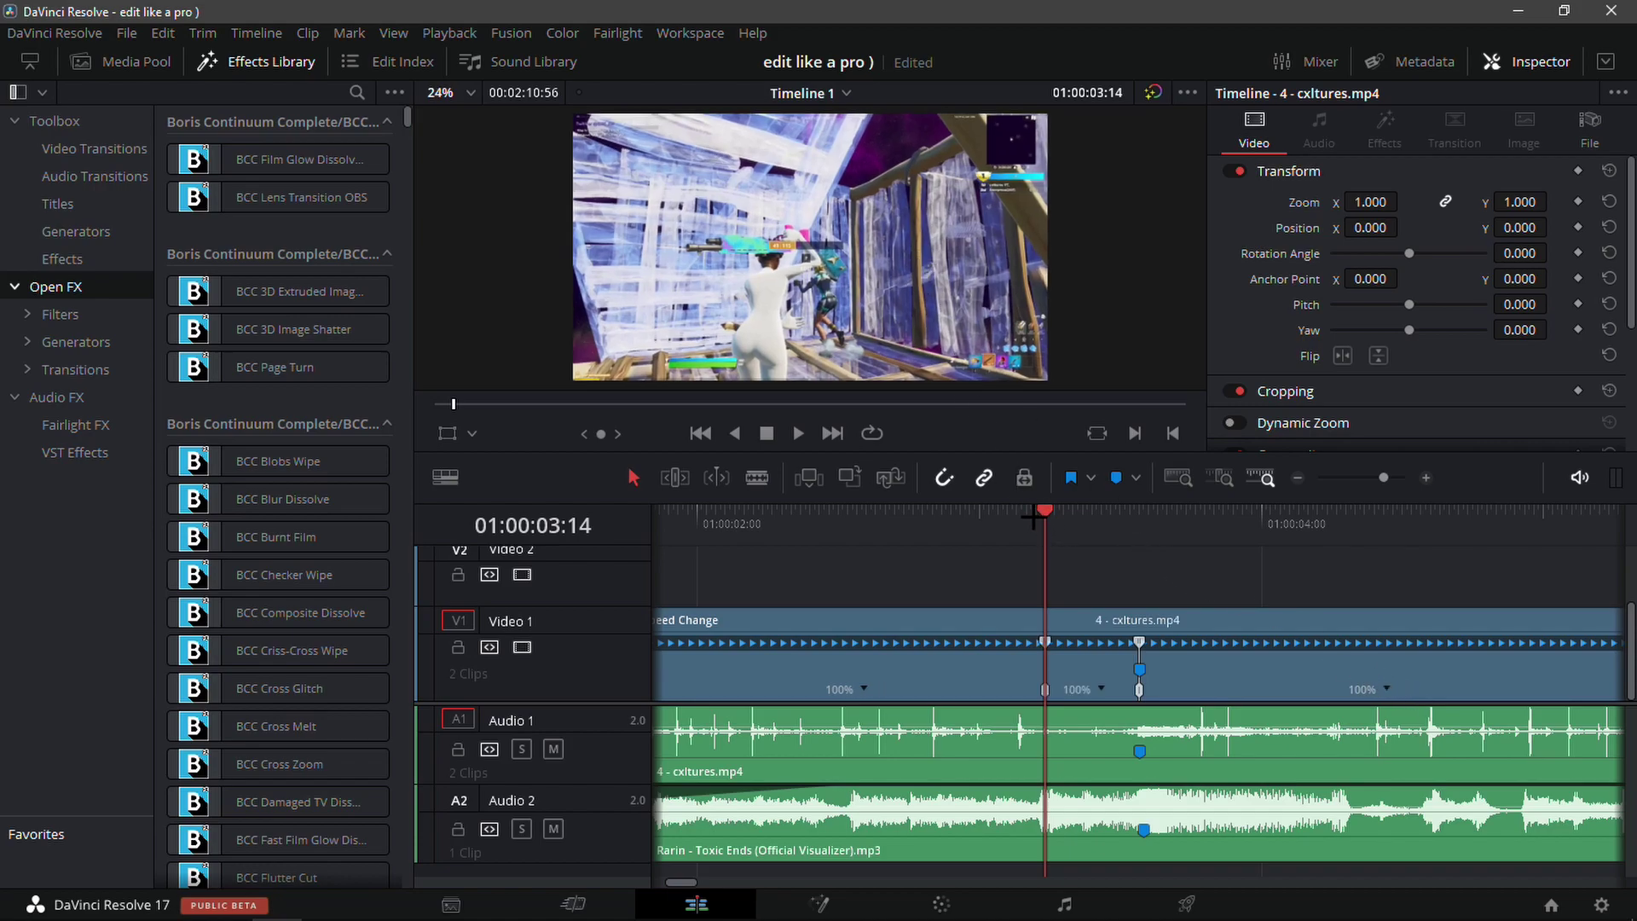
left_click_drag(1044, 522, 1091, 523)
left_click(1101, 688)
left_click(1125, 692)
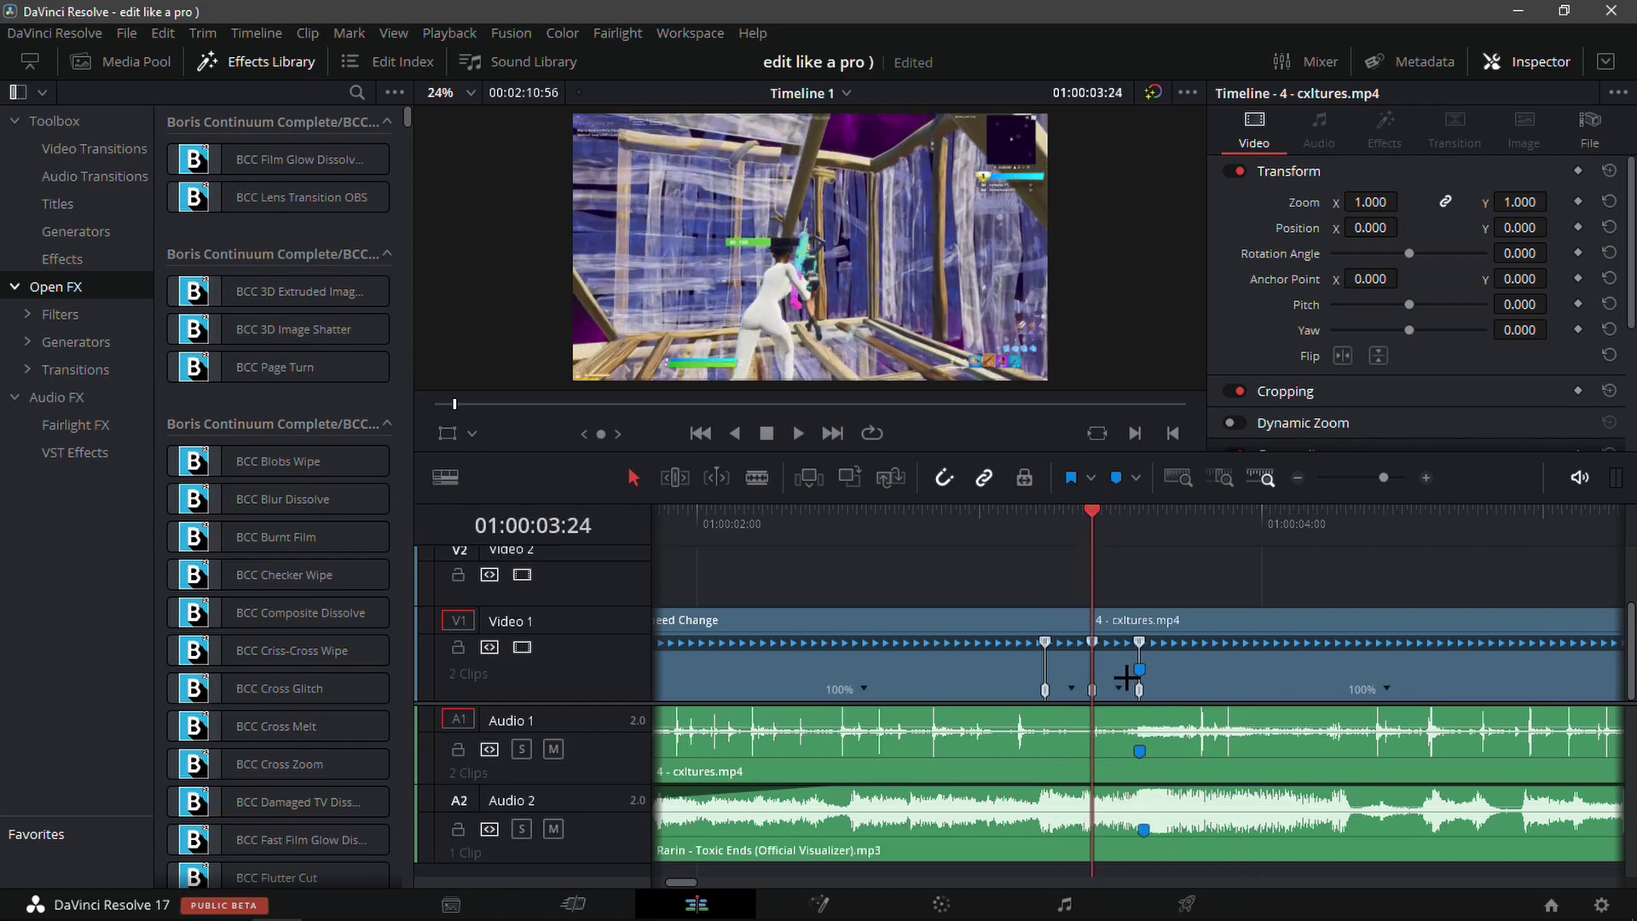
- Set the first section to 50% speed and the next section to 200%
left_click(1075, 687)
mouse_move(1198, 747)
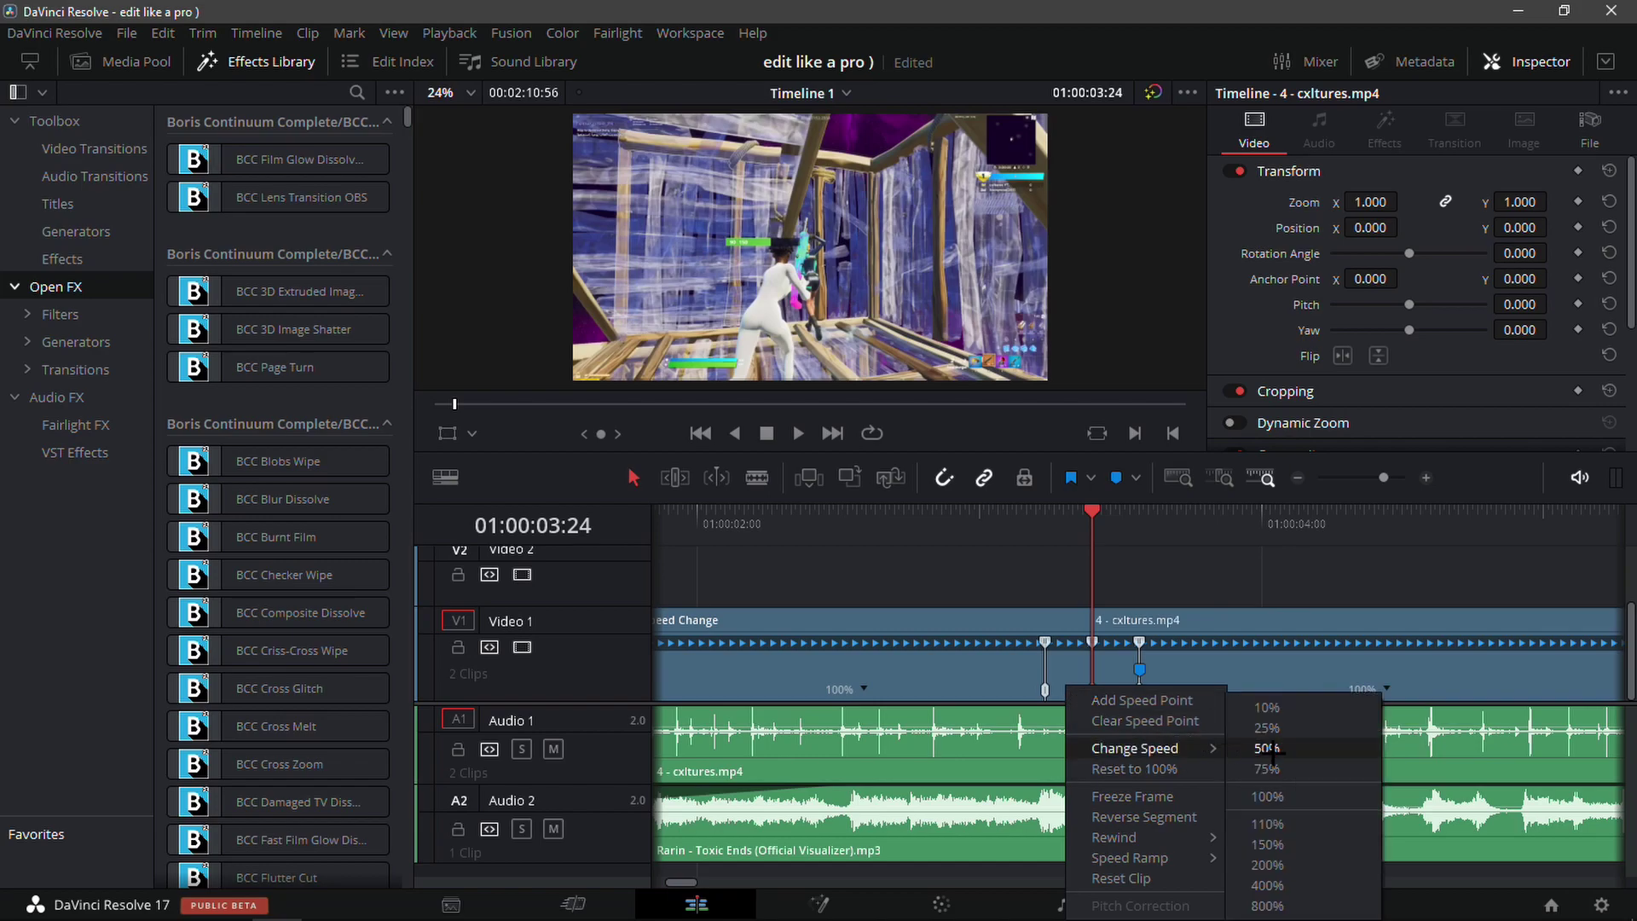
left_click(1266, 749)
left_click(1139, 555)
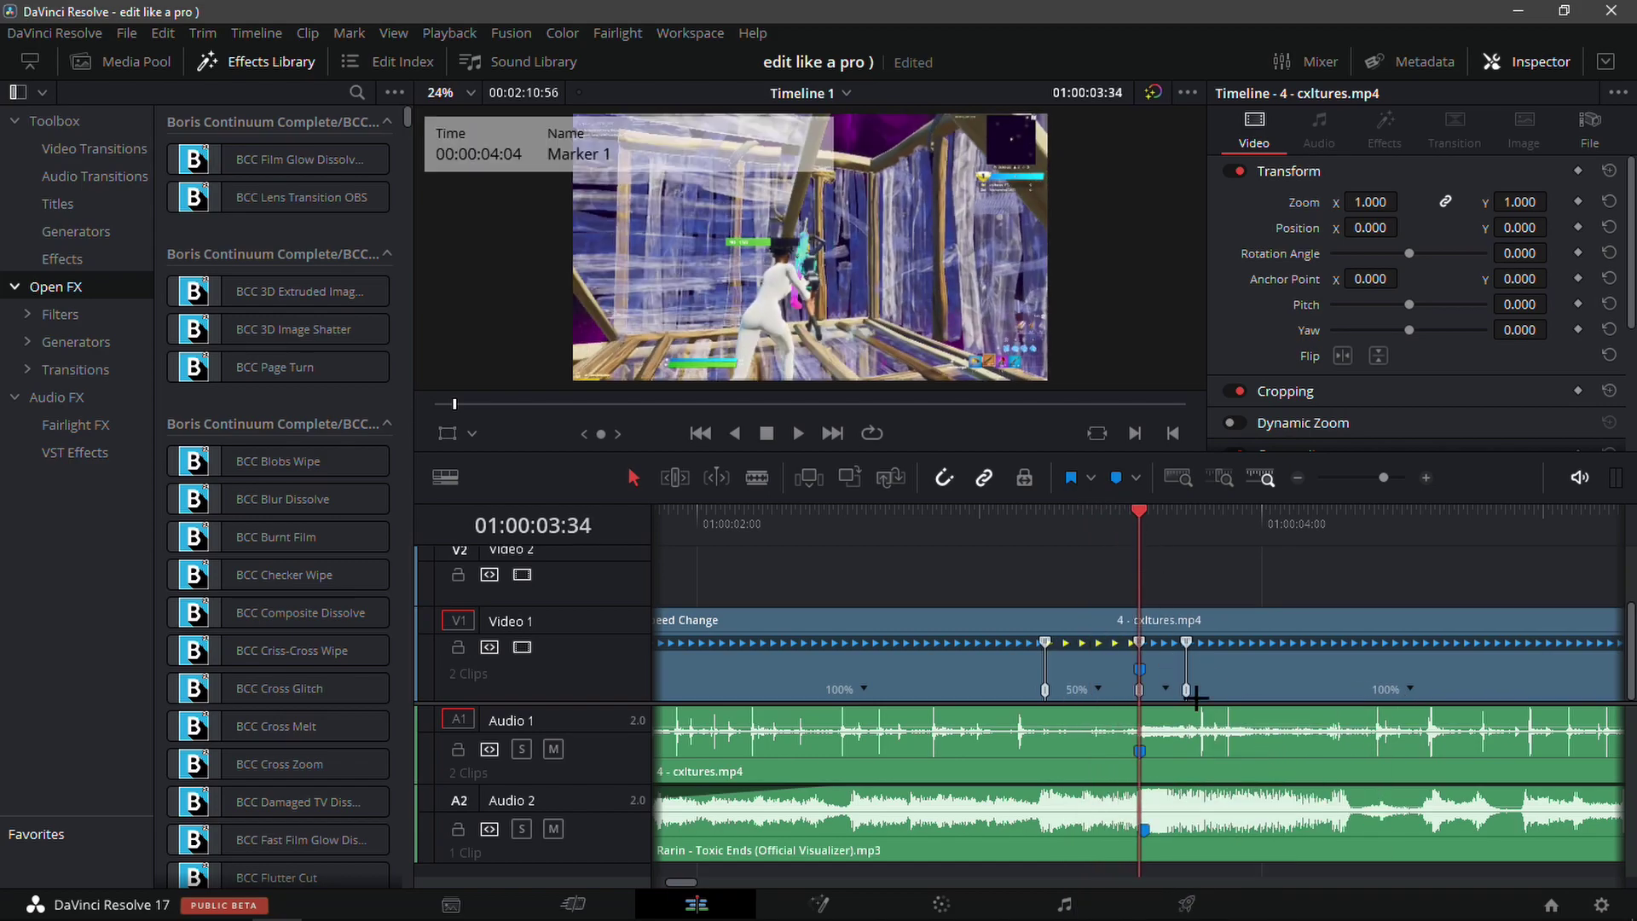
left_click(1165, 689)
mouse_move(1231, 743)
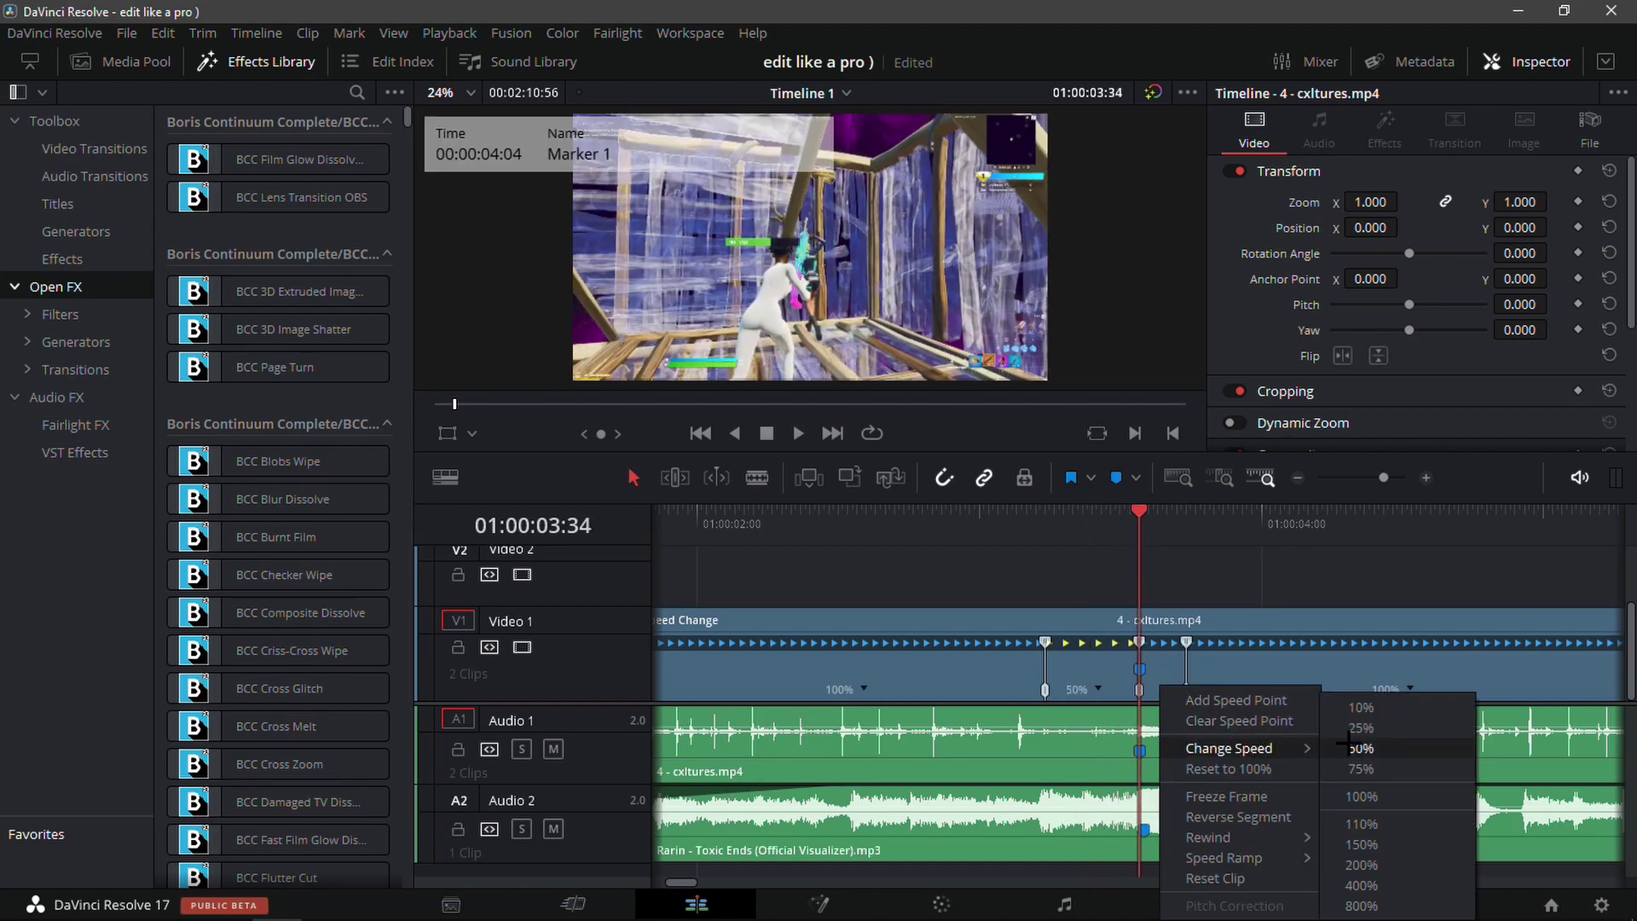
left_click(1398, 863)
- Adjust the 200% section's length and move the 50%-to-200% change earlier
left_click_drag(1139, 549, 1164, 550)
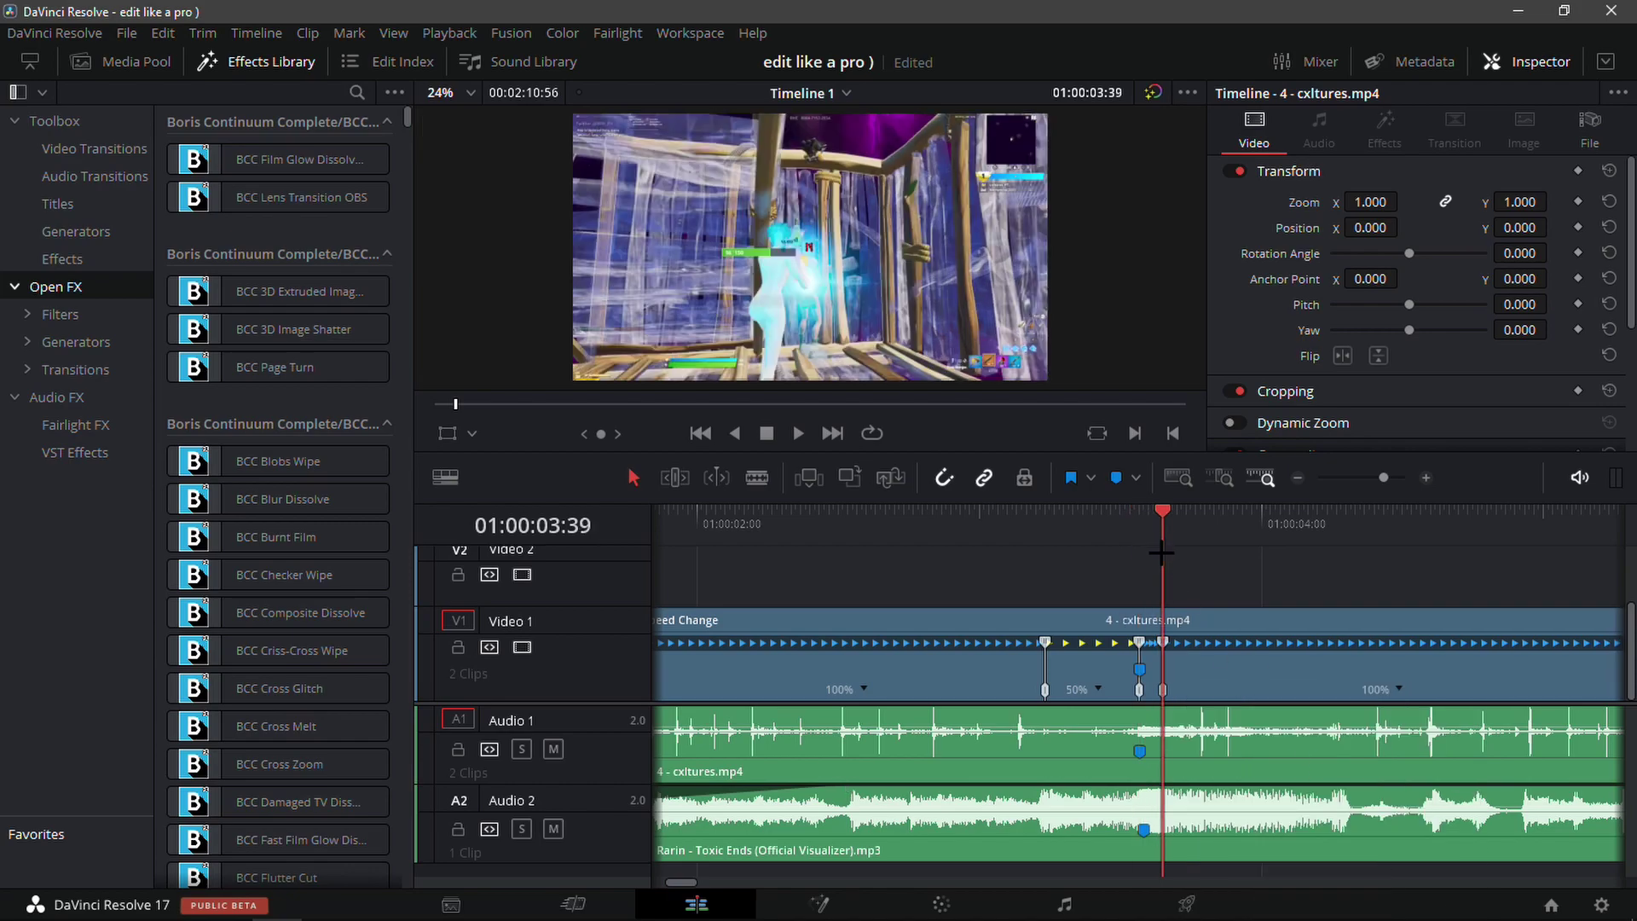
key("Right")
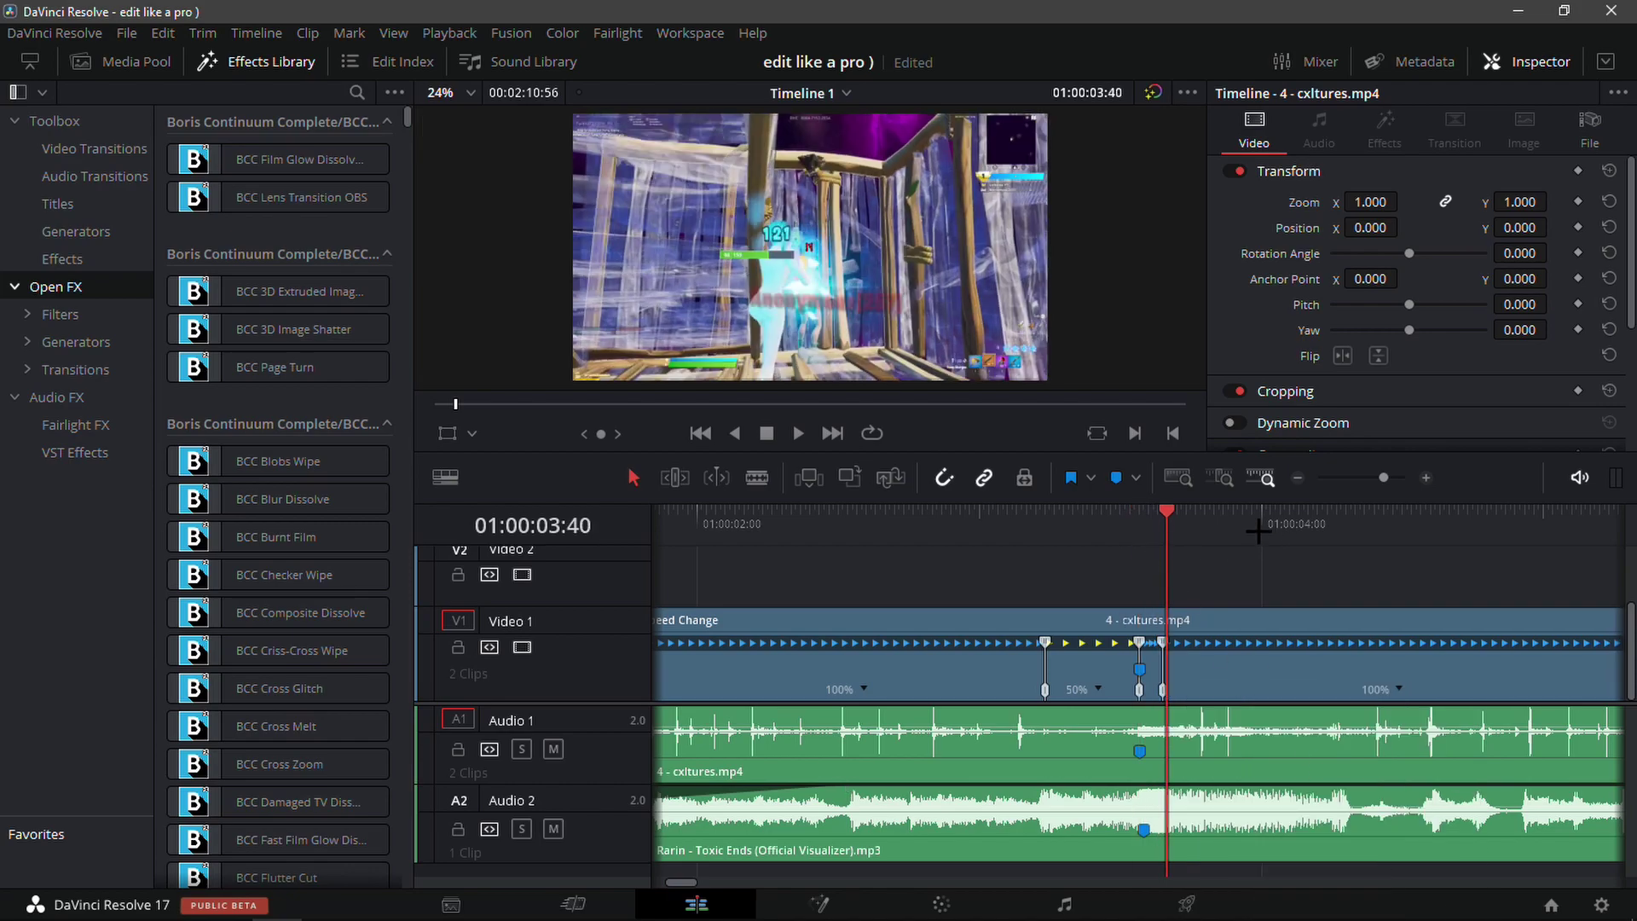
left_click(1426, 478)
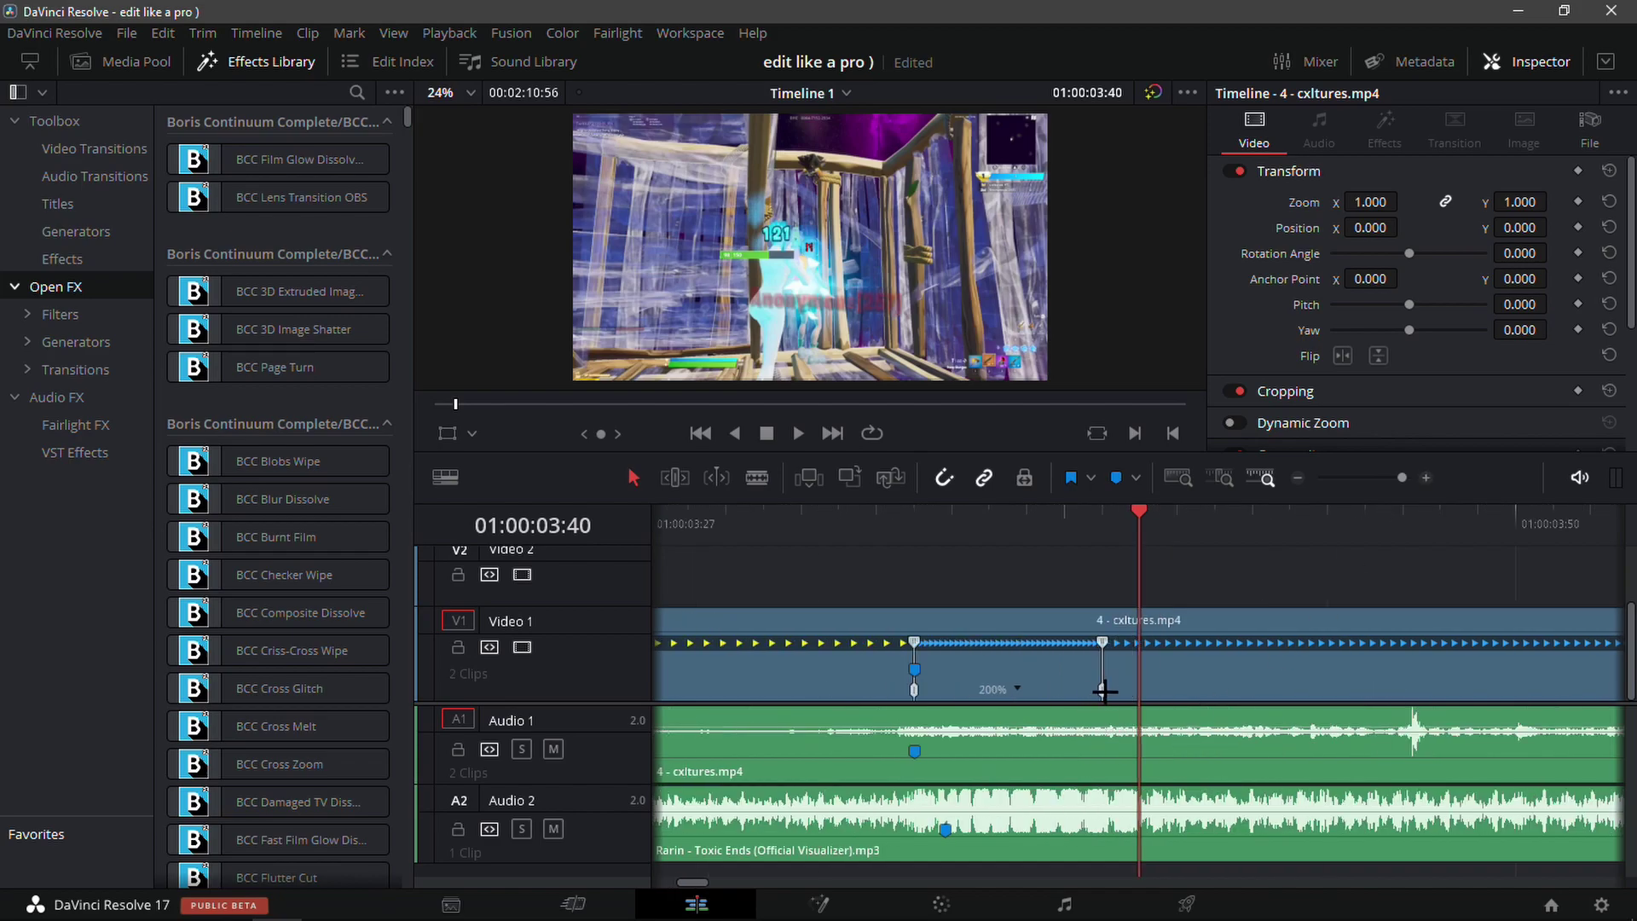
mouse_move(1127, 697)
left_mouse_down()
mouse_move(1147, 713)
mouse_move(1135, 717)
left_mouse_up()
left_click(1296, 478)
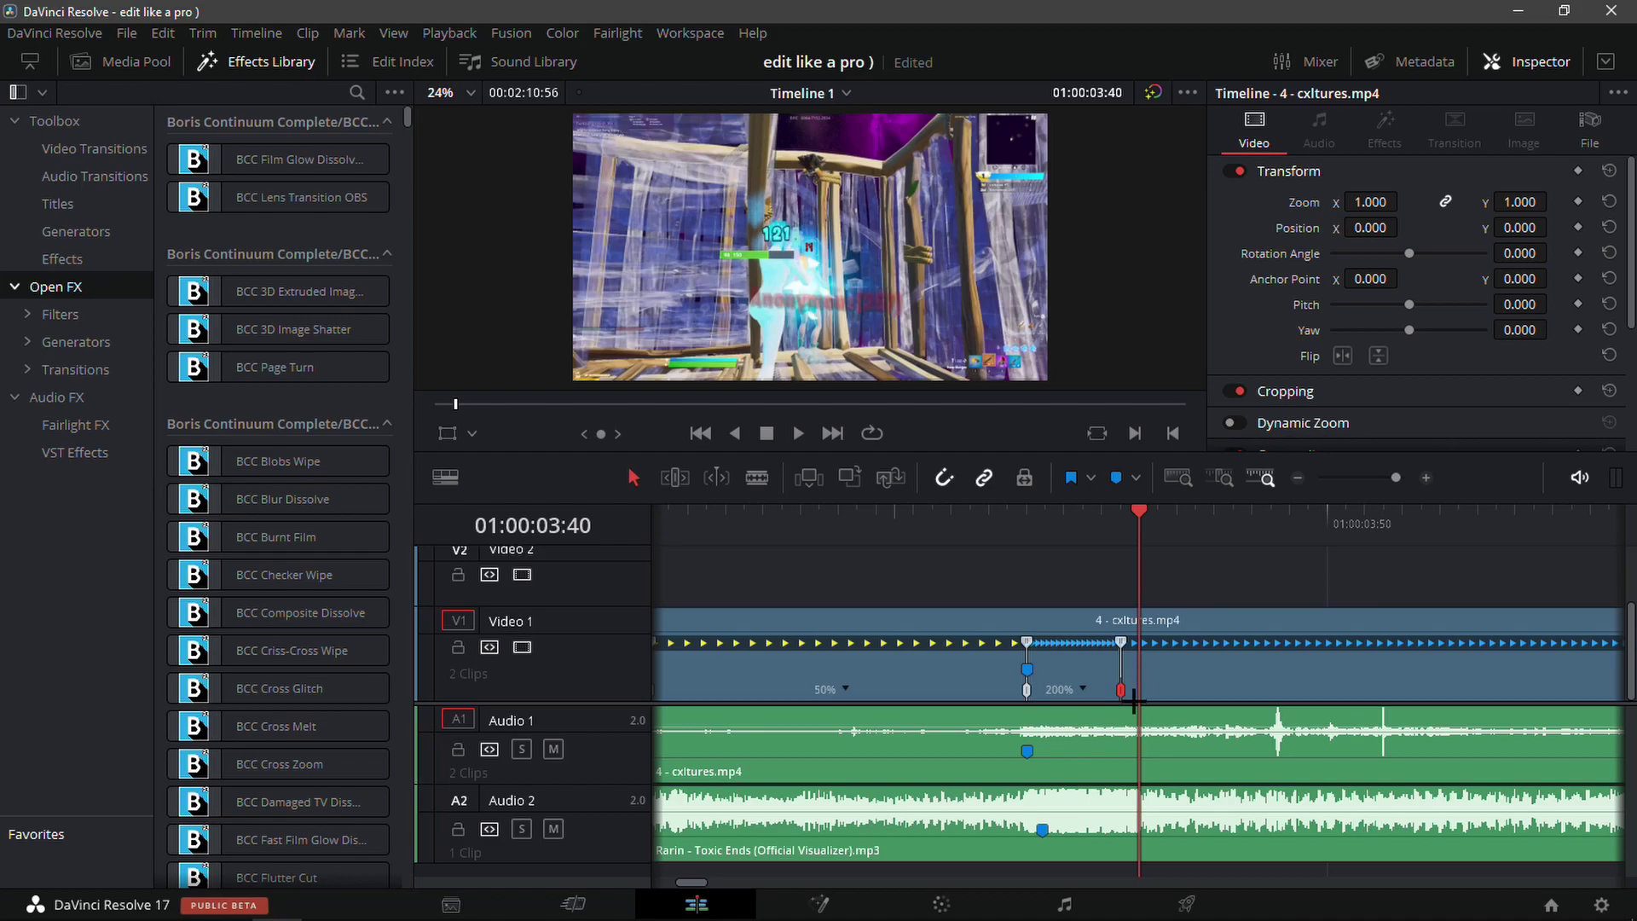
left_click_drag(1121, 689, 1143, 686)
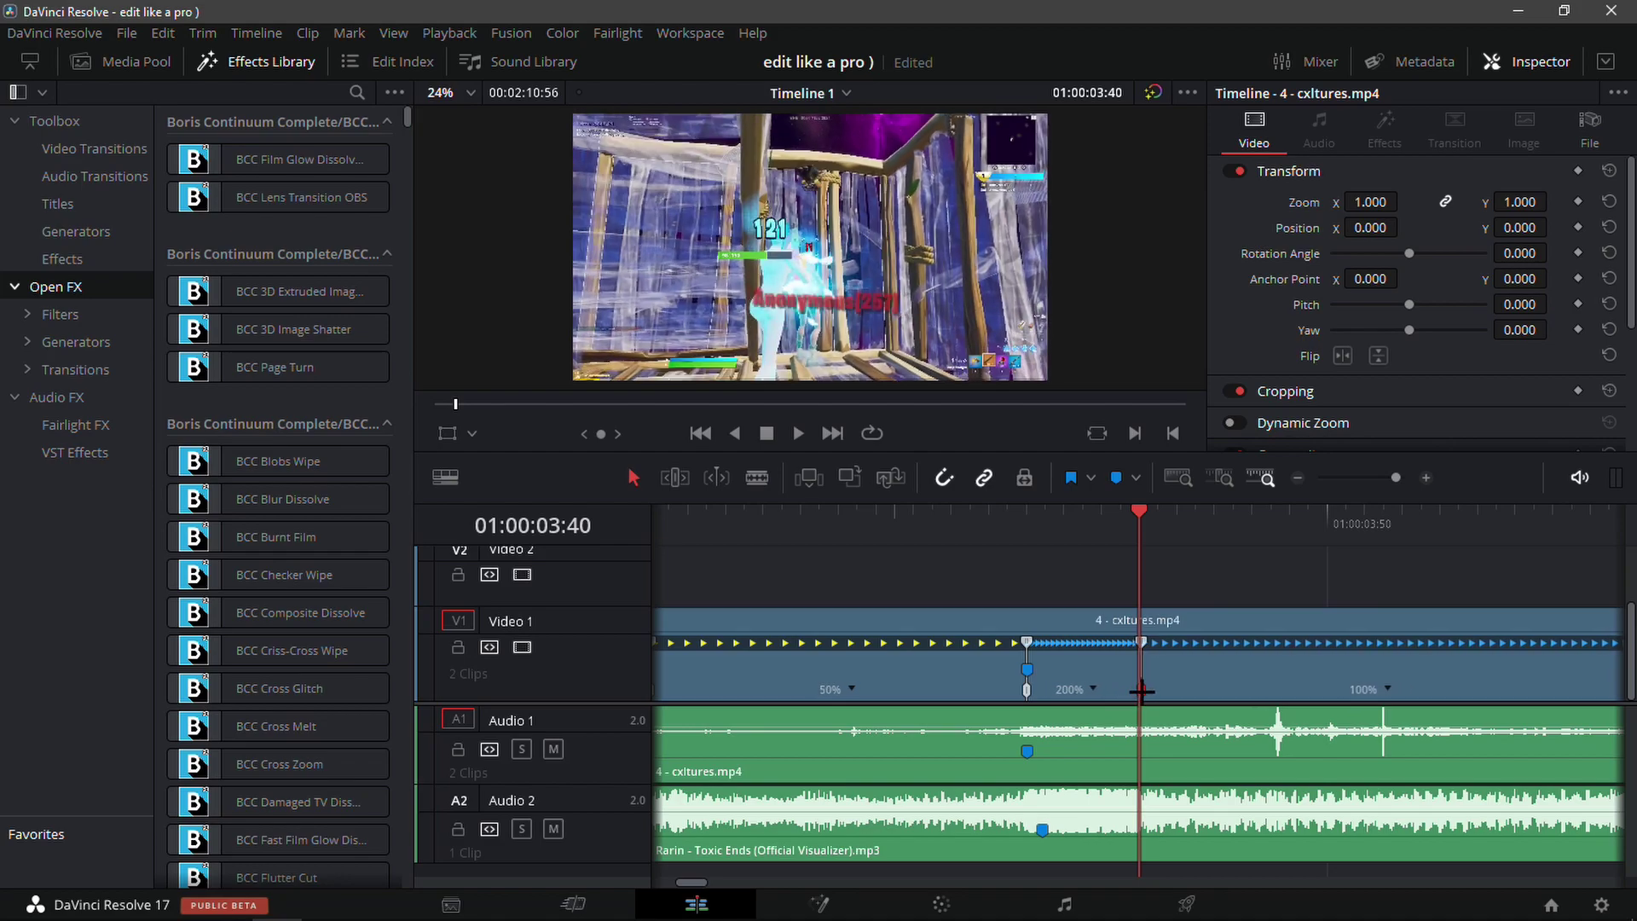
left_click_drag(1133, 535, 1027, 580)
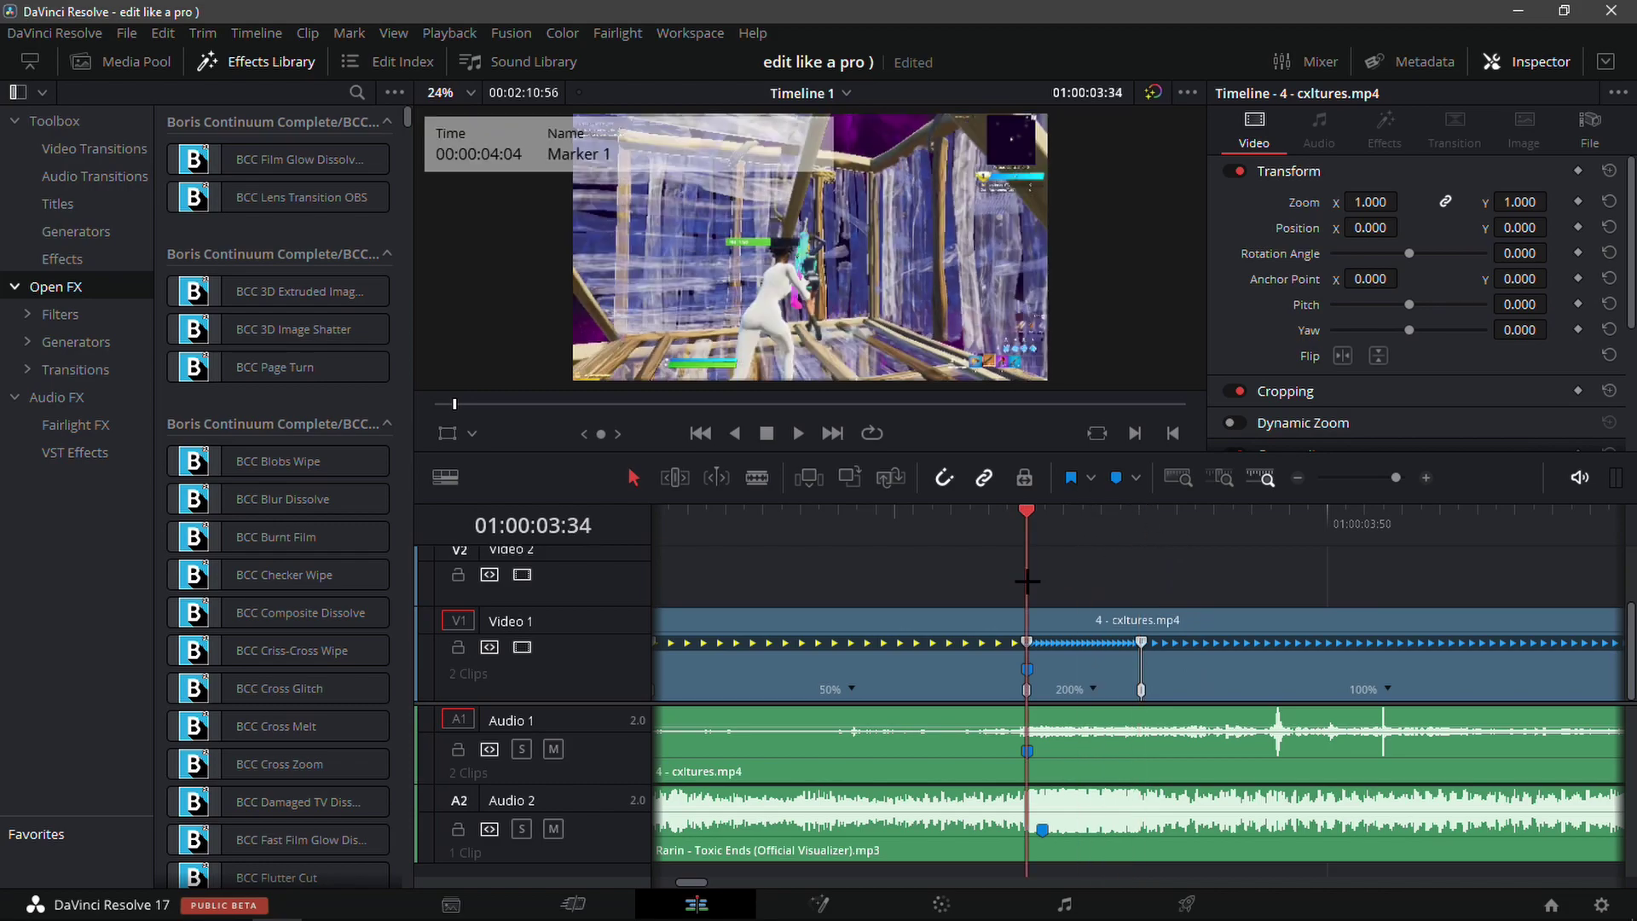
left_click(1297, 481)
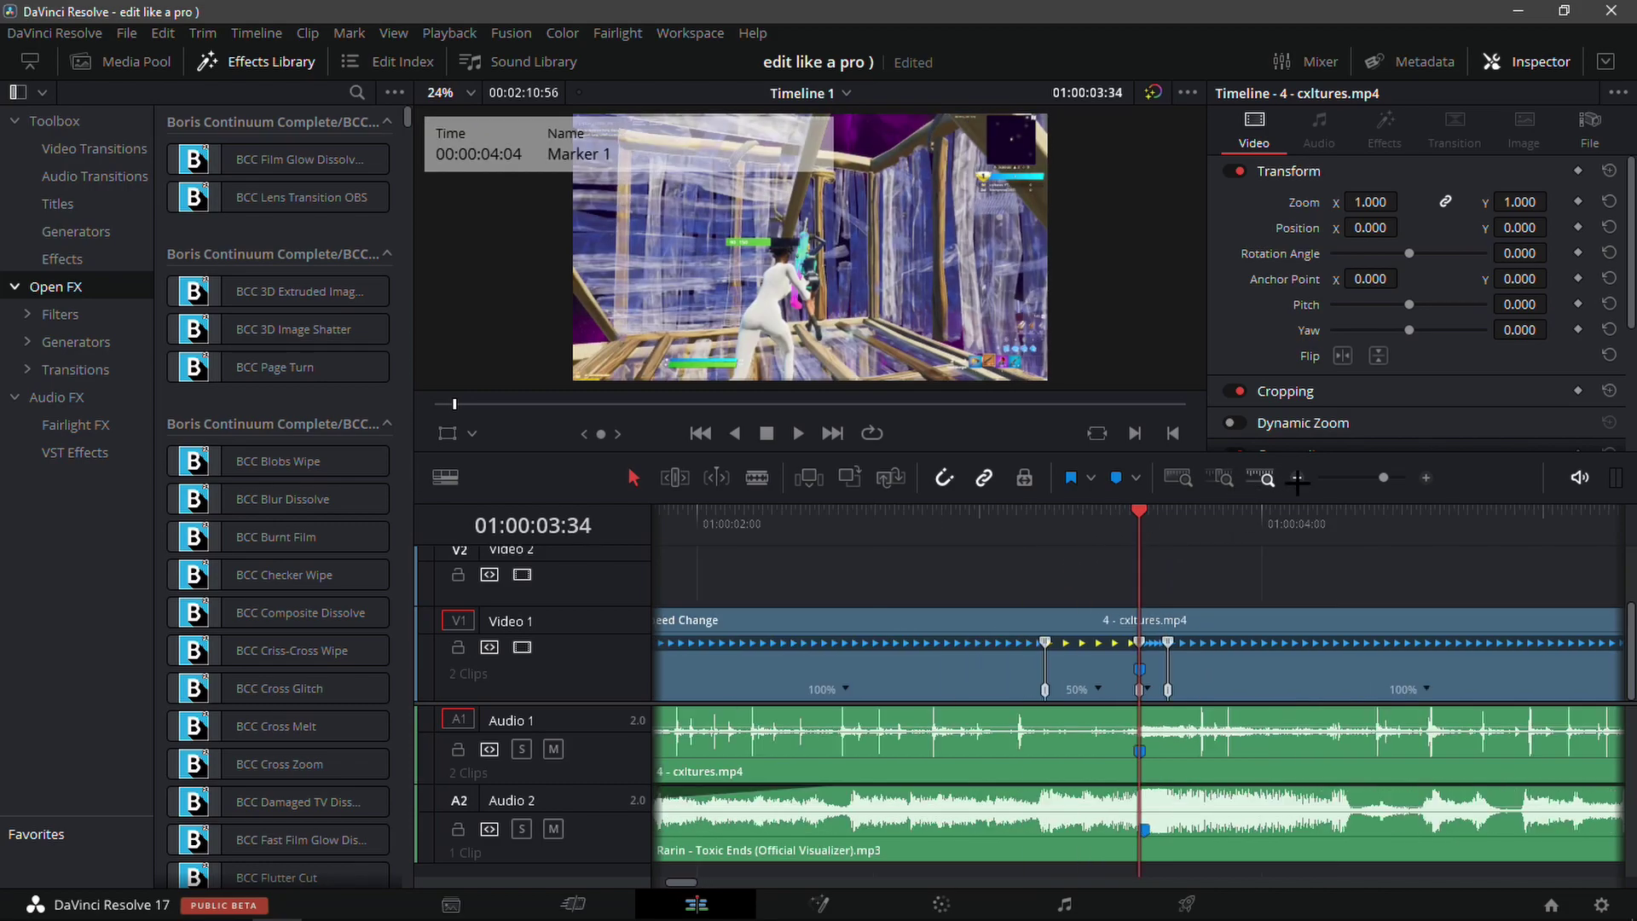
left_click_drag(1140, 689, 1103, 715)
- Trim the video and audio ends earlier and set the clip to 50% speed
left_click_drag(1084, 525, 1035, 529)
key("l")
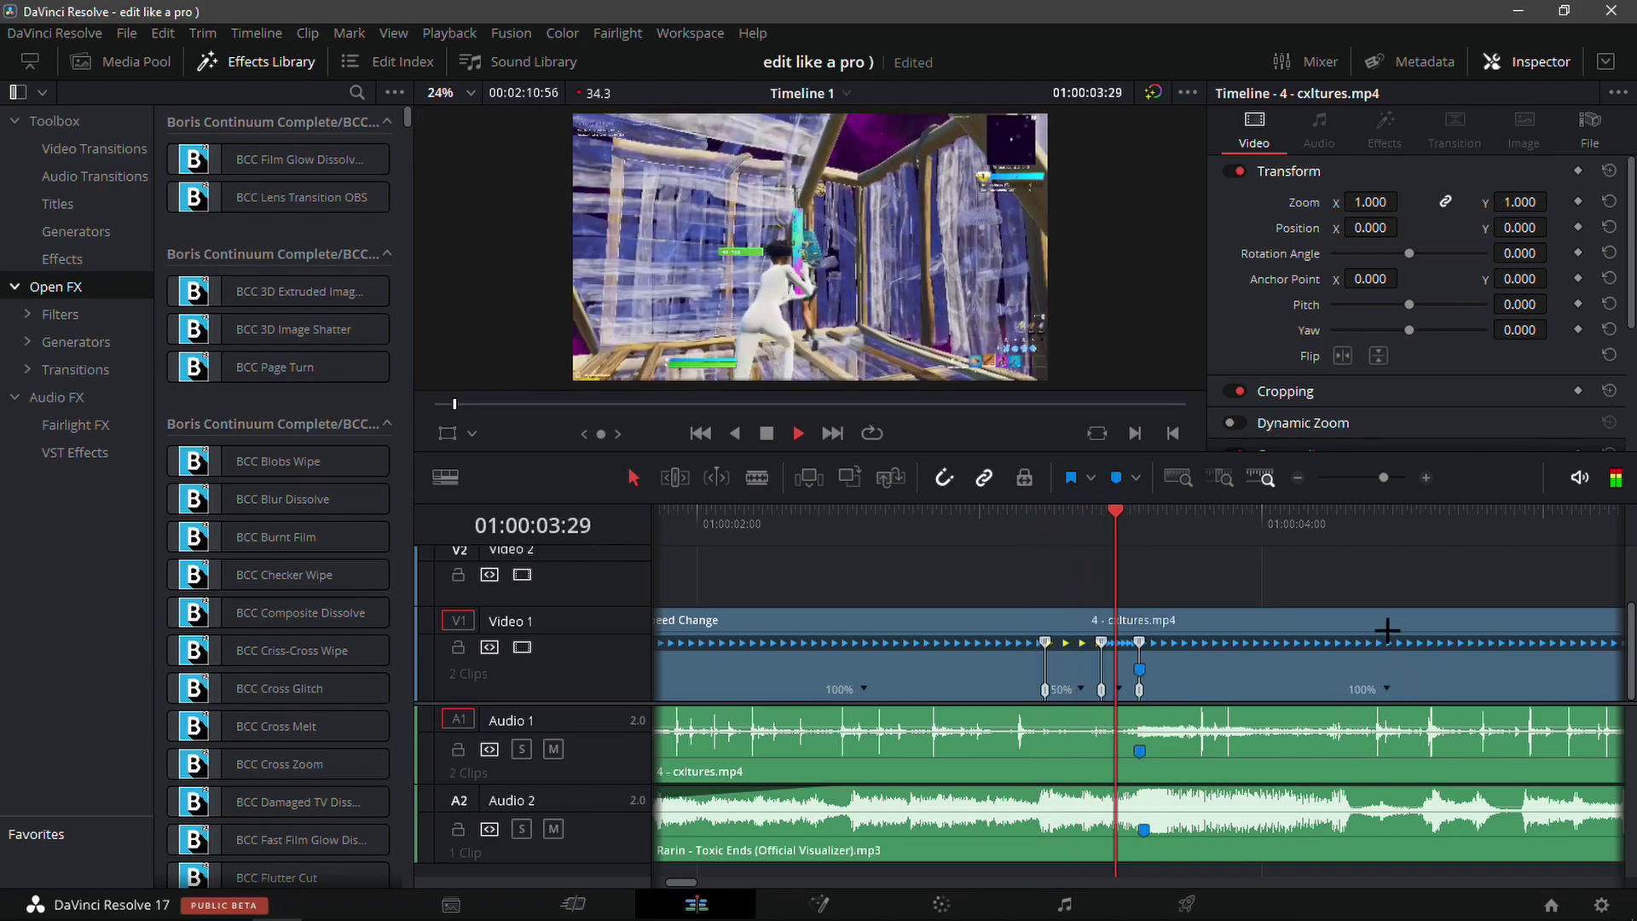
right_click(1382, 681)
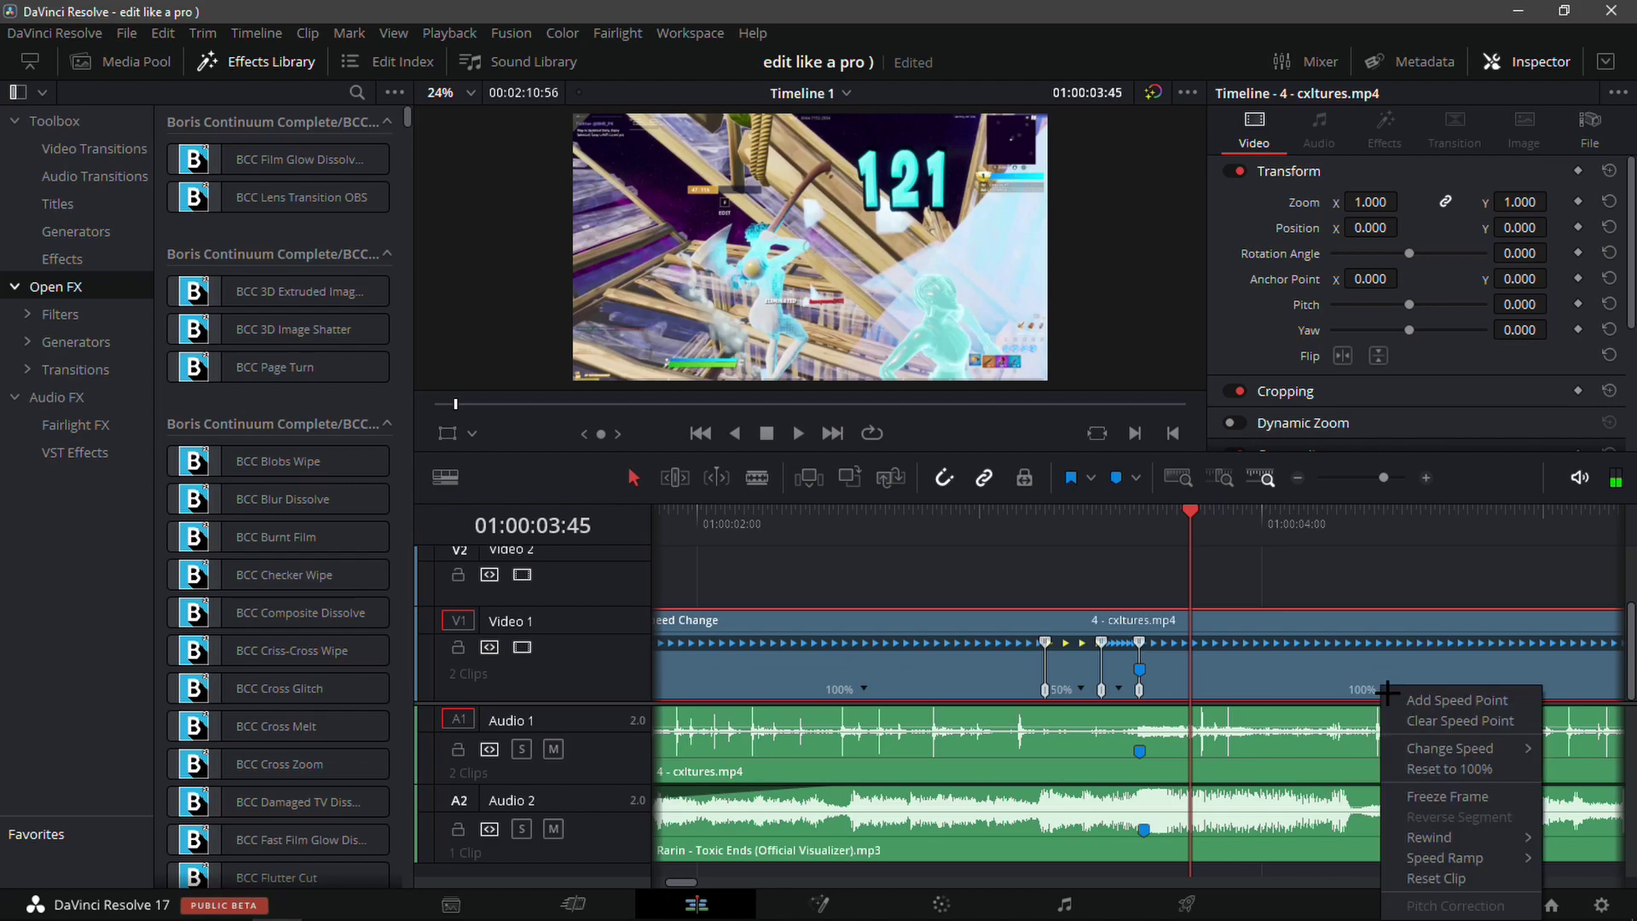
left_click(1298, 479)
left_click(1298, 479)
left_click_drag(1026, 663, 954, 670)
left_click_drag(1027, 740, 953, 727)
right_click(926, 683)
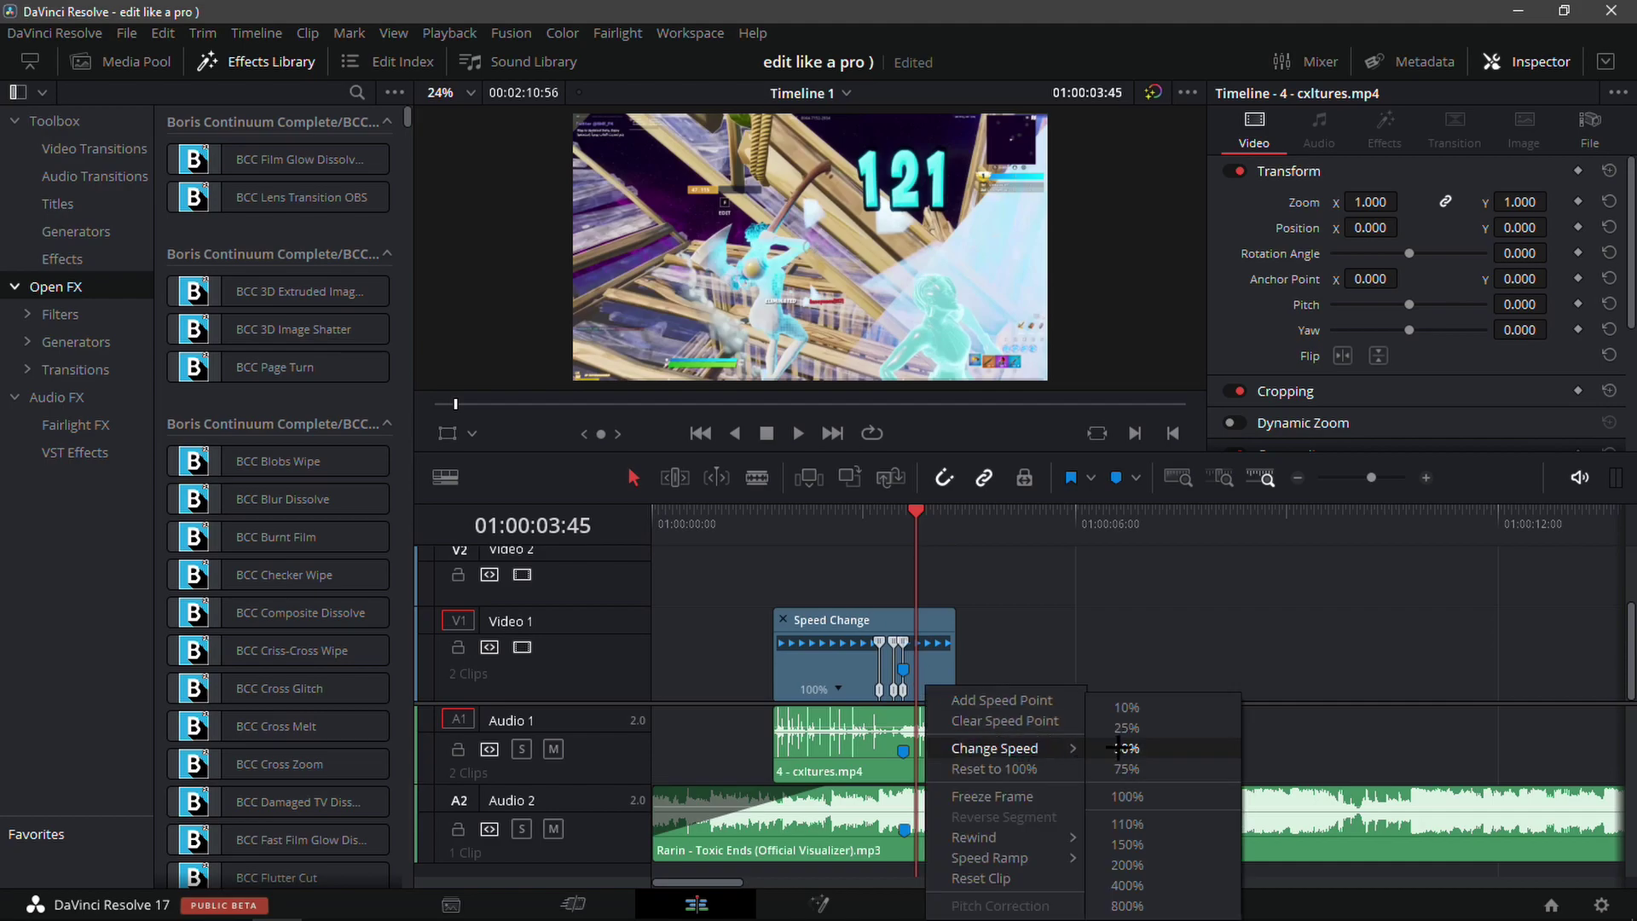
left_click(1121, 750)
- Play back the speed ramp from around 01:00:02:48
left_click_drag(915, 544, 867, 544)
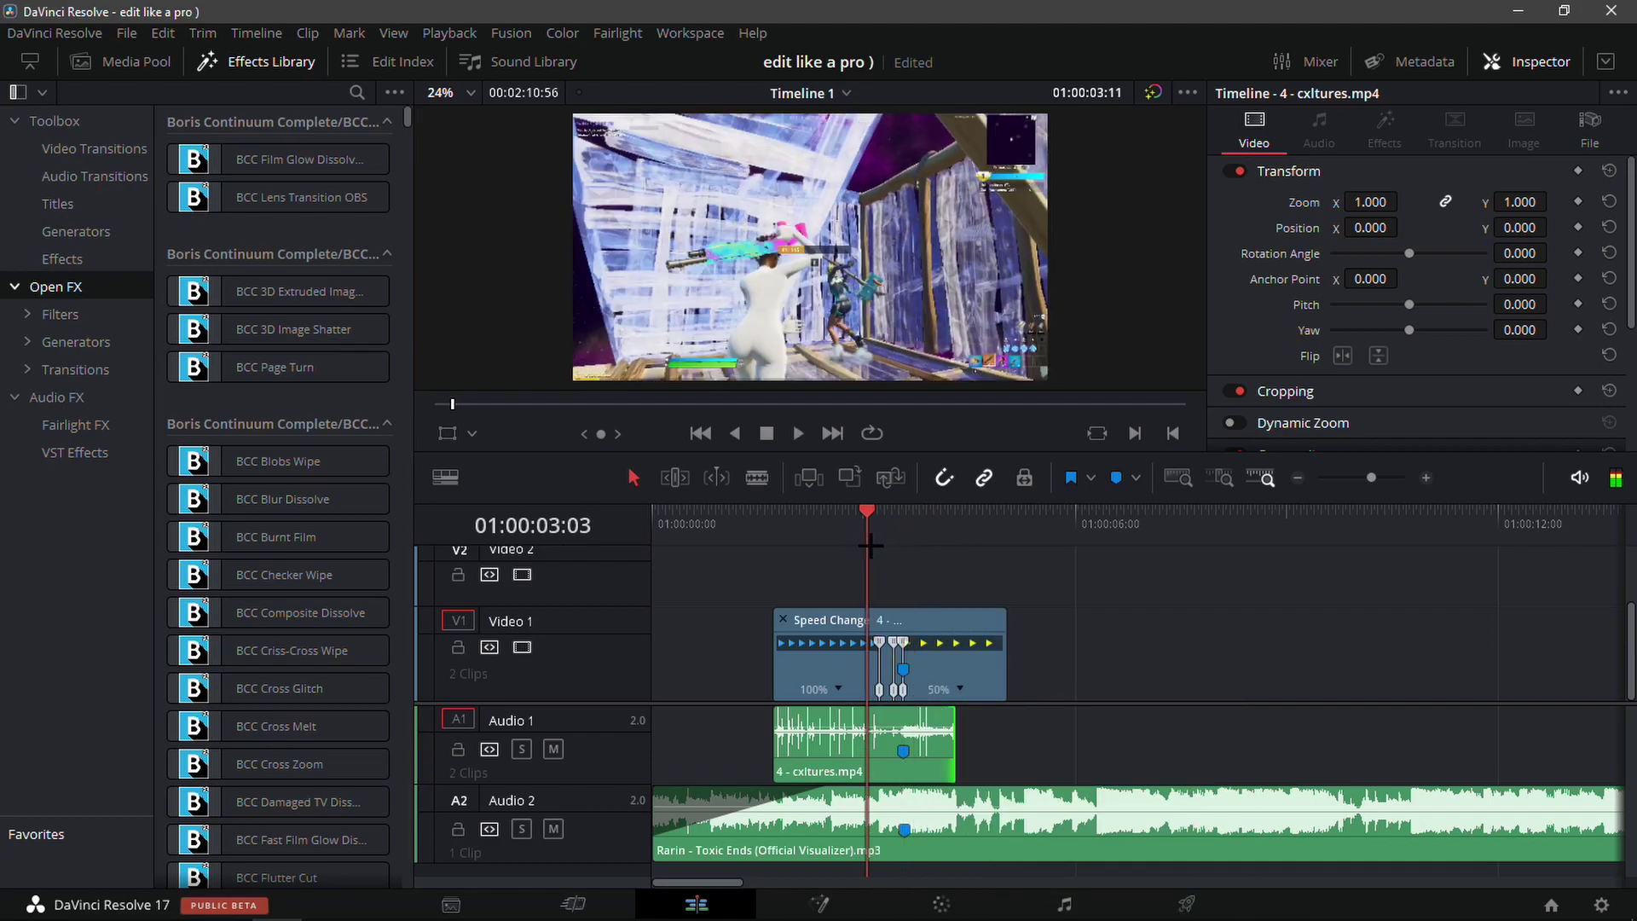
key("space")
left_click(873, 552)
left_click(868, 543)
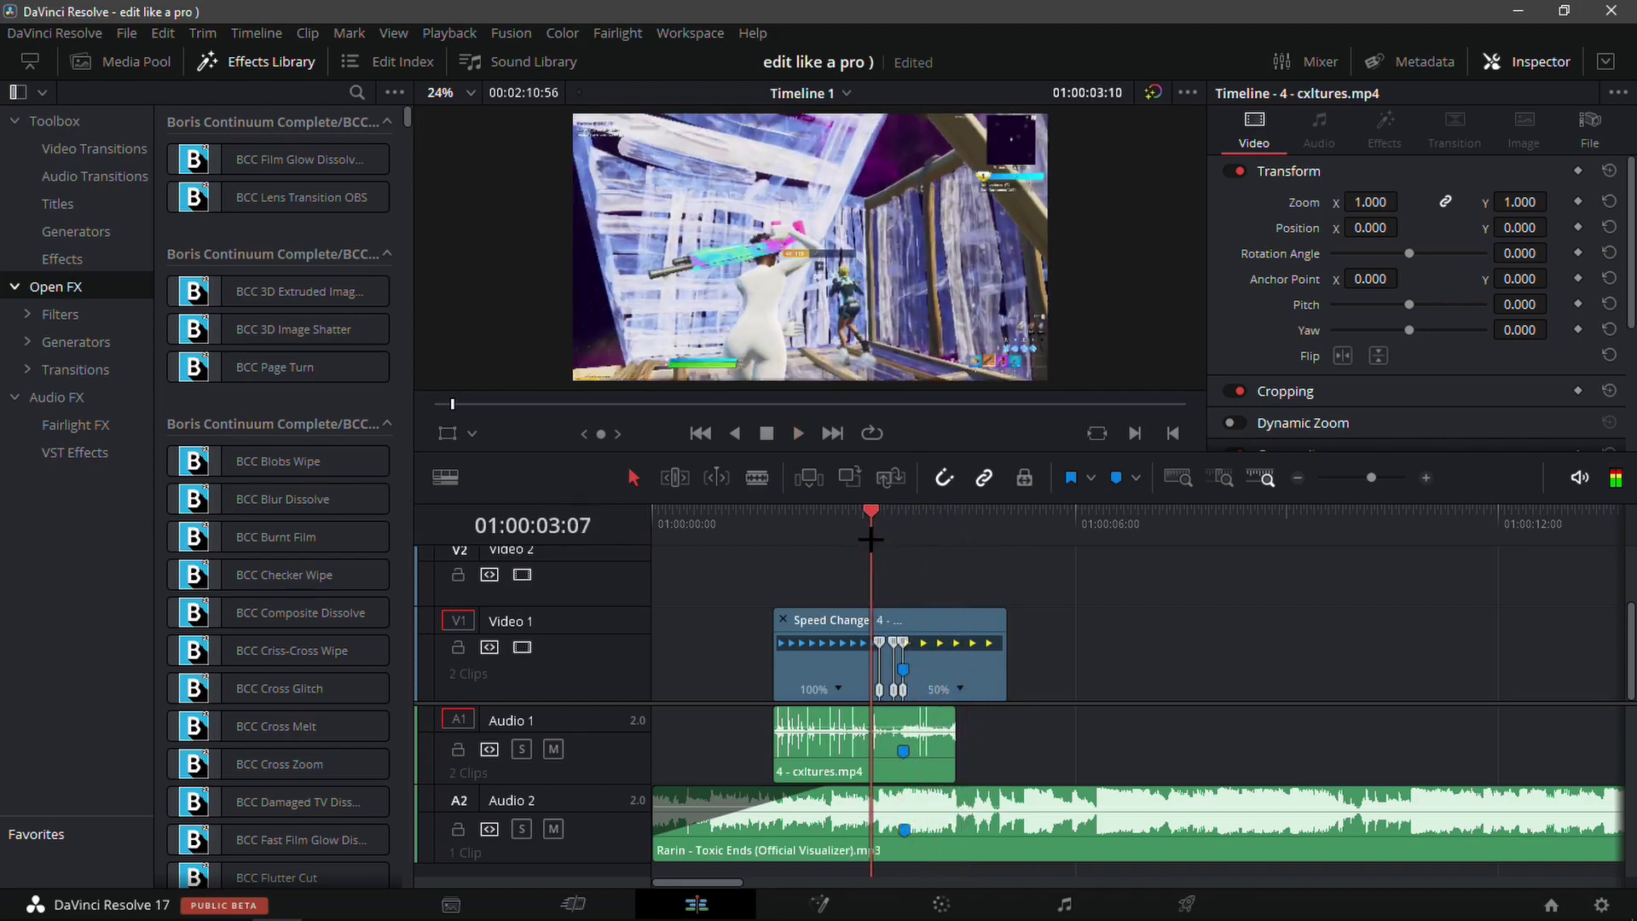
left_click(848, 548)
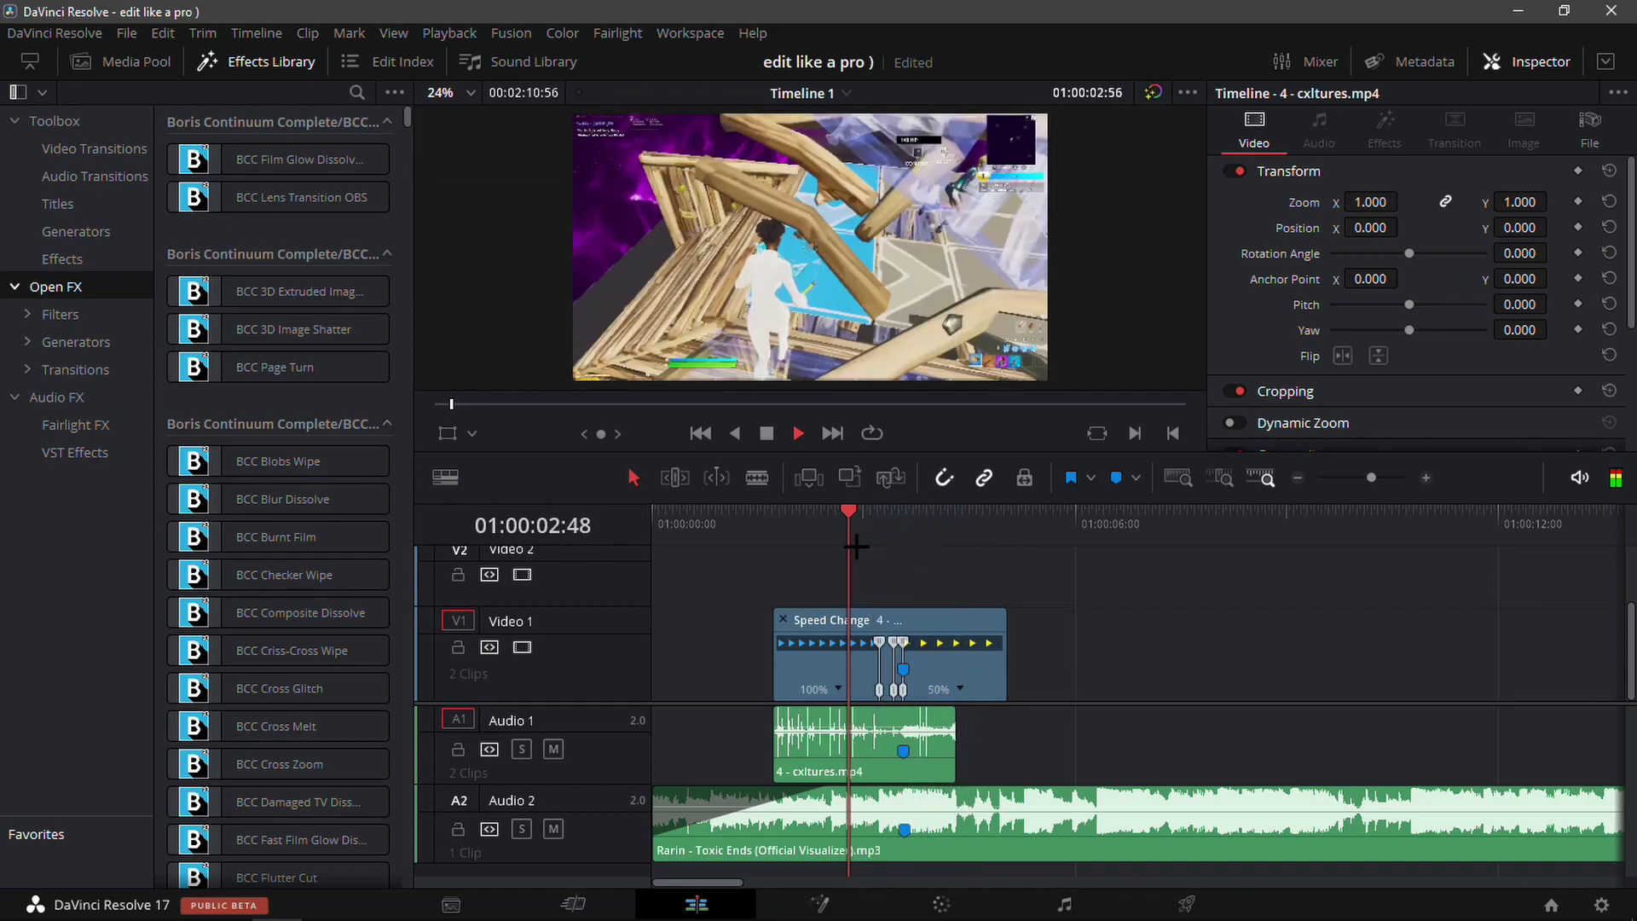
key("space")
- Zoom in and rewatch the ramp, parking the playhead on Marker 1
left_click(1425, 478)
left_click_drag(1388, 471, 1389, 470)
key("space")
left_click_drag(1304, 512, 1158, 546)
left_click_drag(1275, 518, 1138, 544)
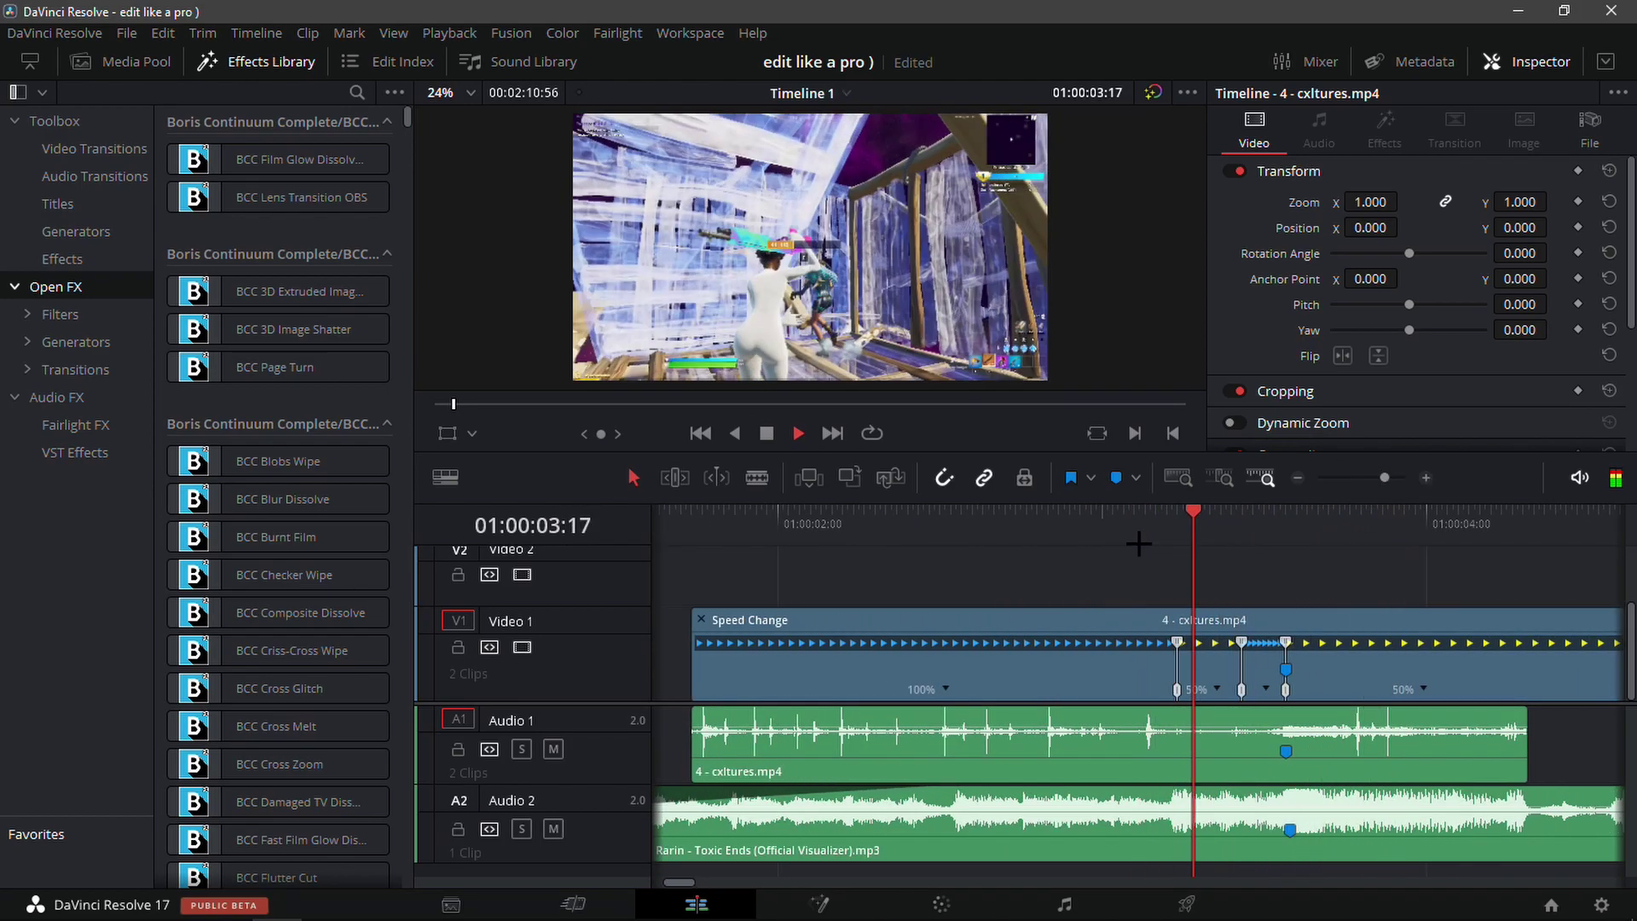
left_click(1126, 539)
mouse_move(1241, 532)
left_mouse_down()
mouse_move(1231, 540)
mouse_move(1272, 543)
mouse_move(1301, 484)
left_mouse_up()
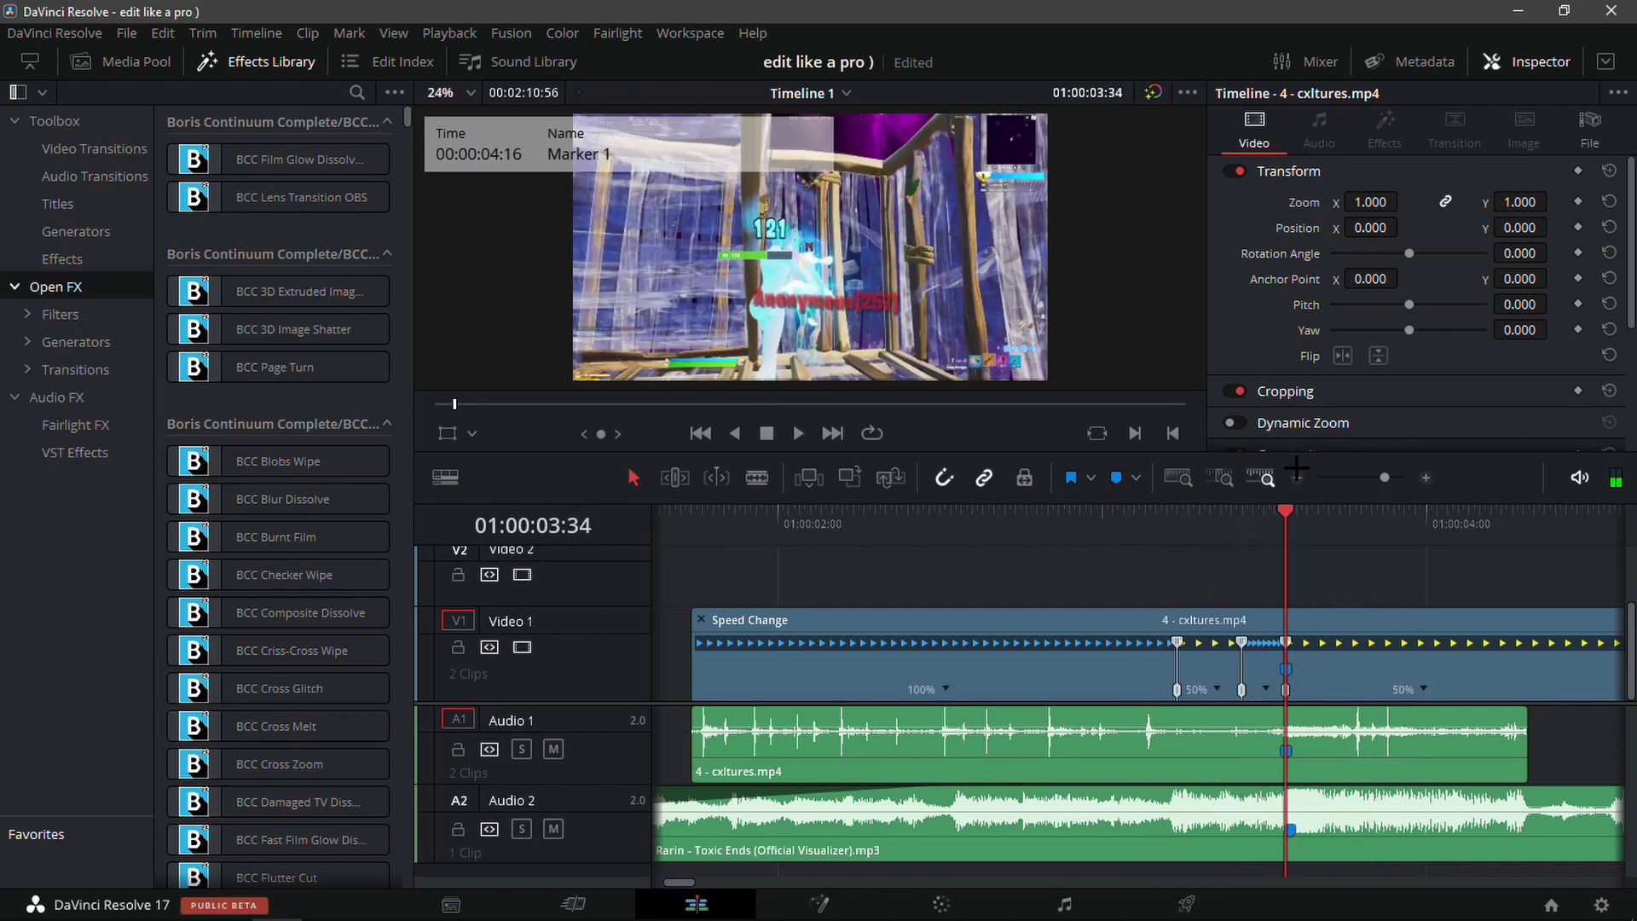
- Shorten the slow 50% section at the end of the V1 clip
left_click(1296, 478)
left_click_drag(1379, 650, 1261, 649)
left_click(1400, 673)
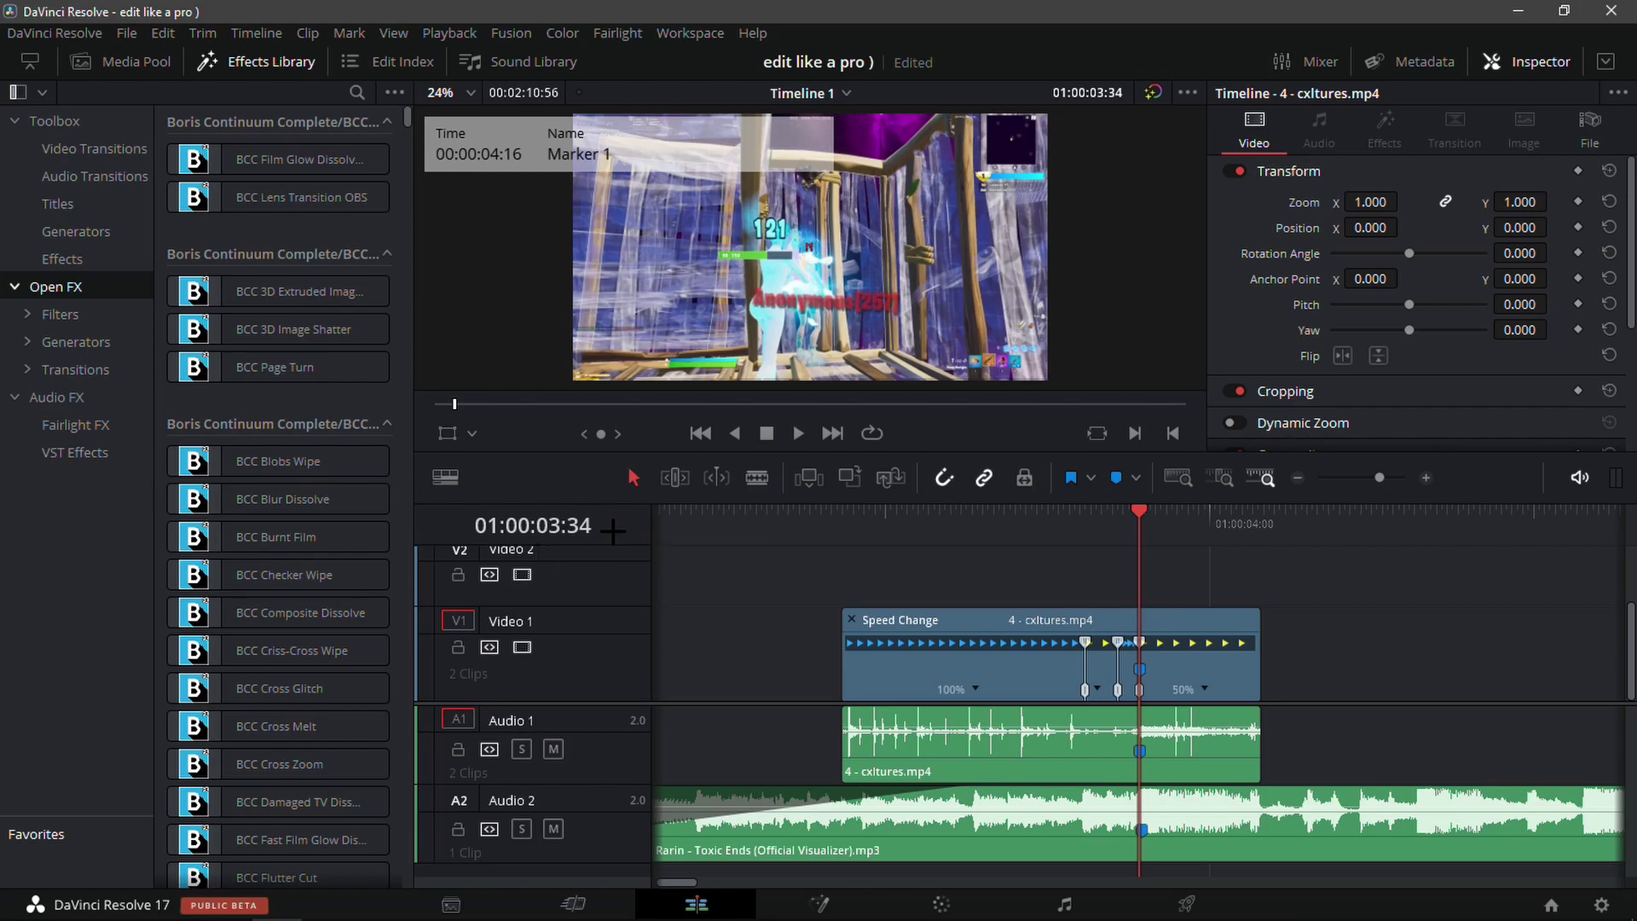
- Extend the video and audio clip ends together to 01:00:04:34
left_click_drag(1143, 555, 1250, 529)
mouse_move(1259, 644)
left_mouse_down()
mouse_move(1301, 645)
mouse_move(1266, 652)
left_mouse_up()
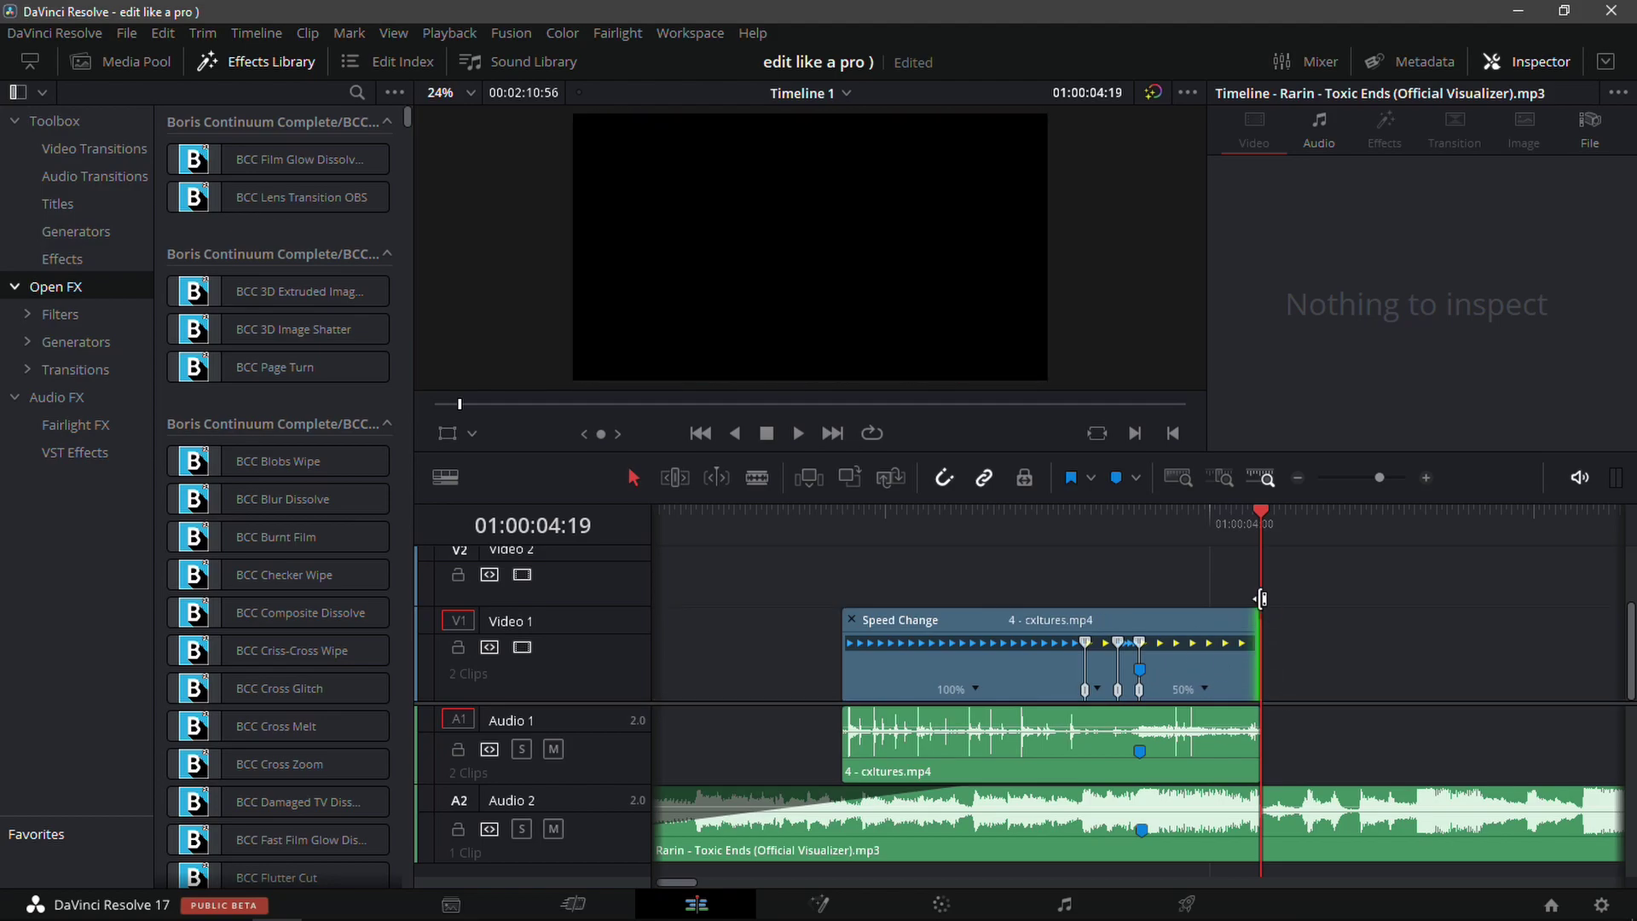
left_click_drag(1274, 511, 1301, 530)
left_click_drag(1259, 656, 1300, 656)
left_click_drag(1259, 742, 1299, 741)
- Review the new ending and place an Adjustment Clip on Video 2 at Marker 1
left_click(1073, 532)
key("space")
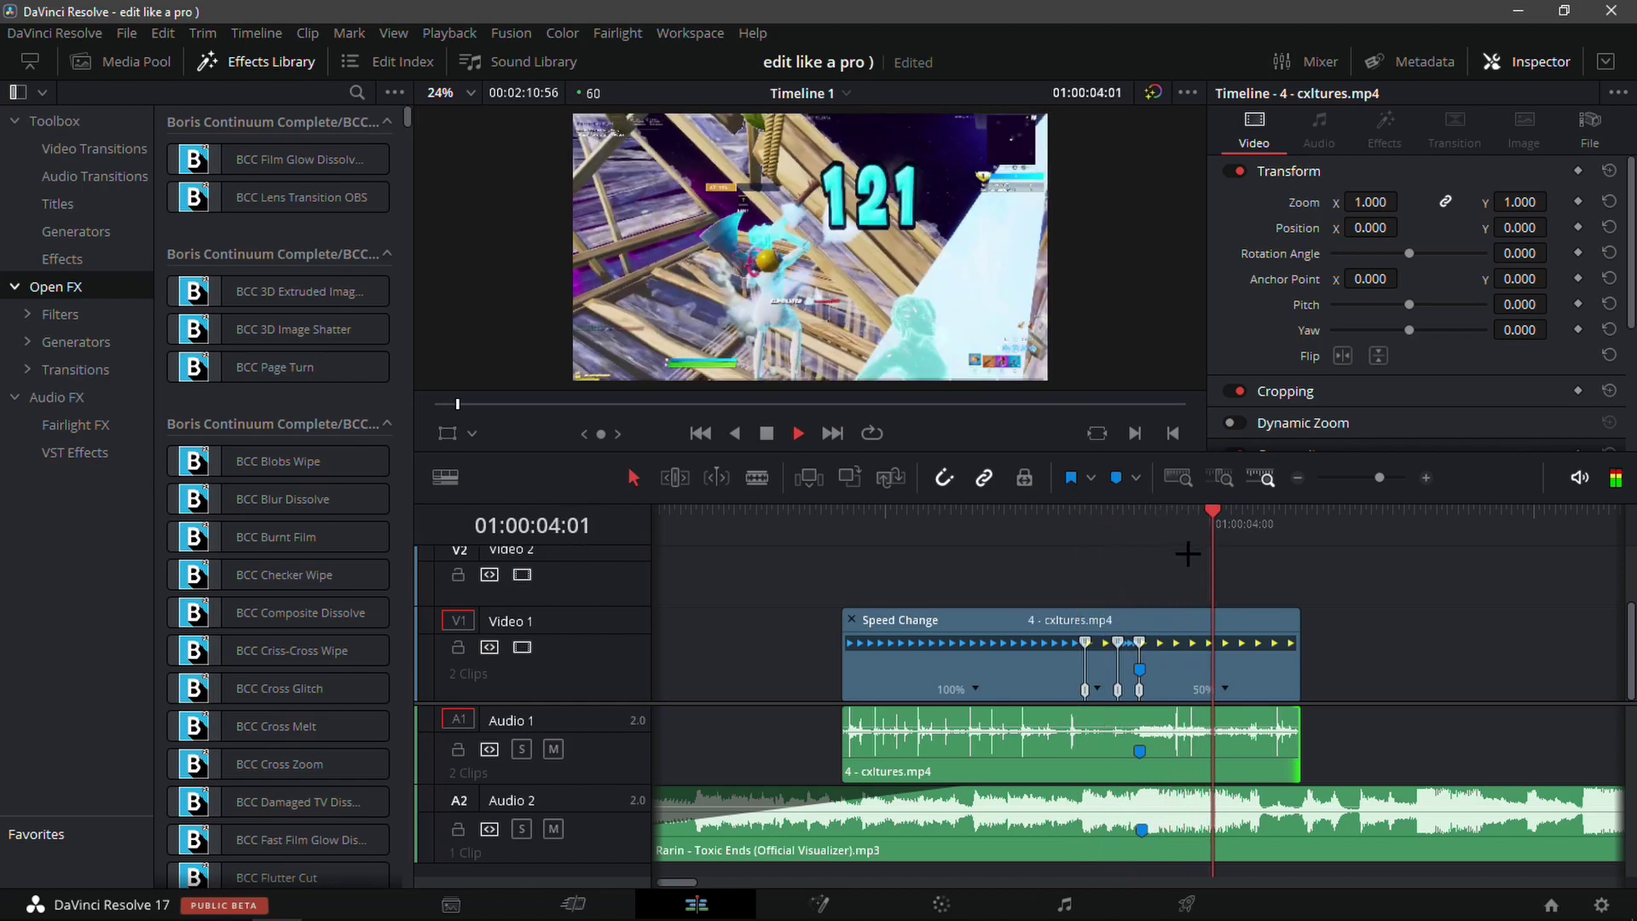
key("space")
left_click(1140, 538)
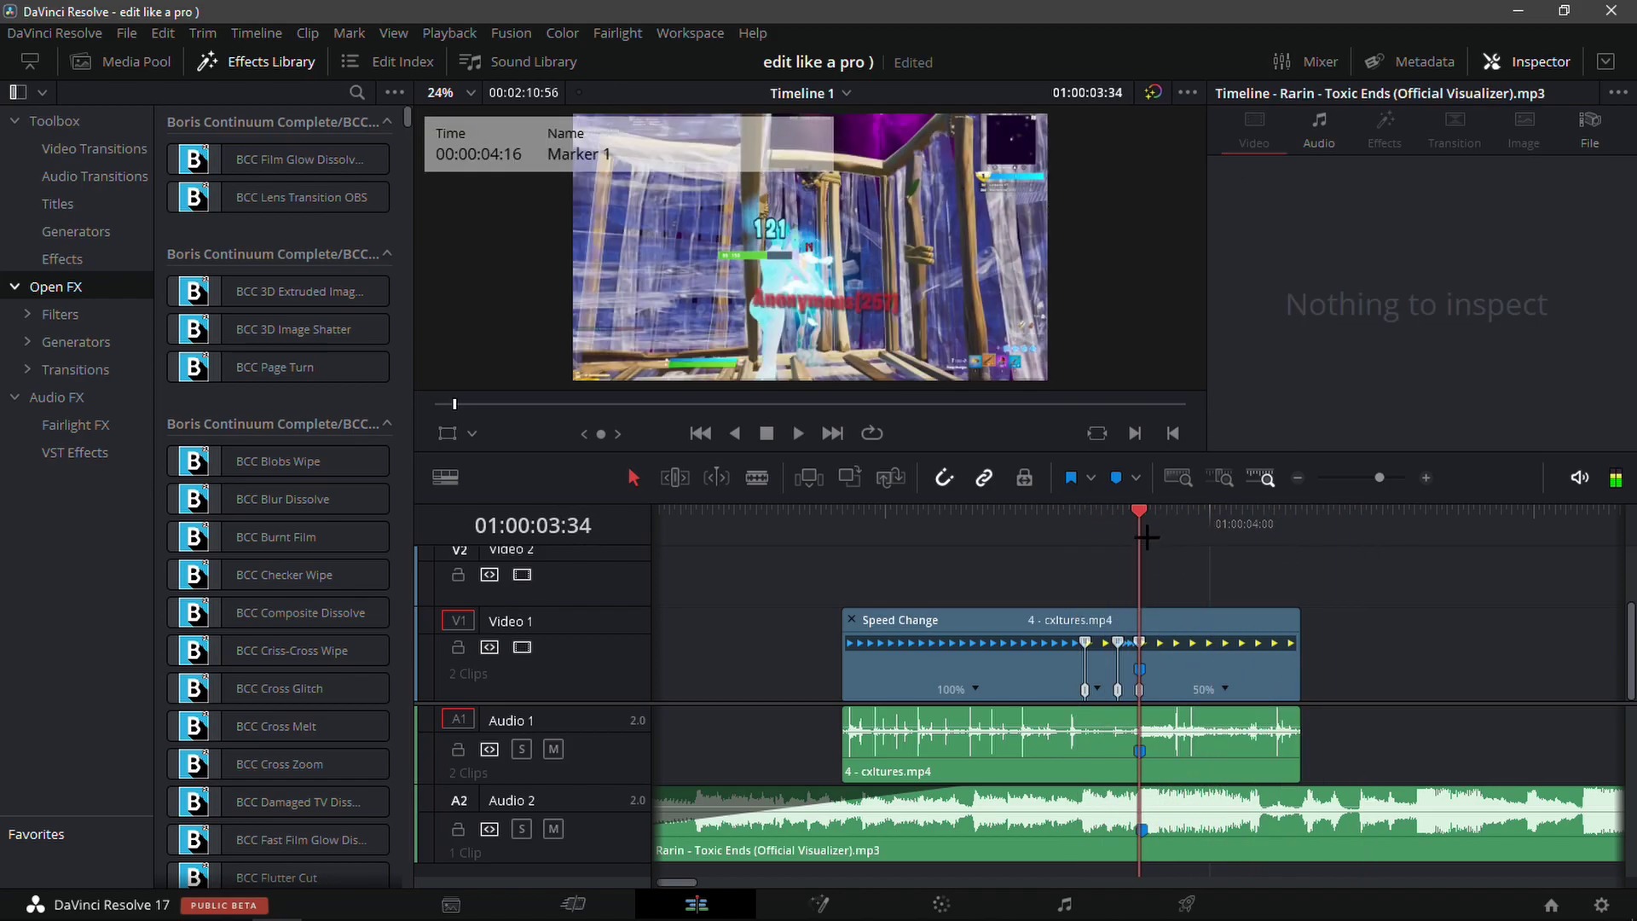
left_click(62, 258)
left_click_drag(279, 161, 1134, 567)
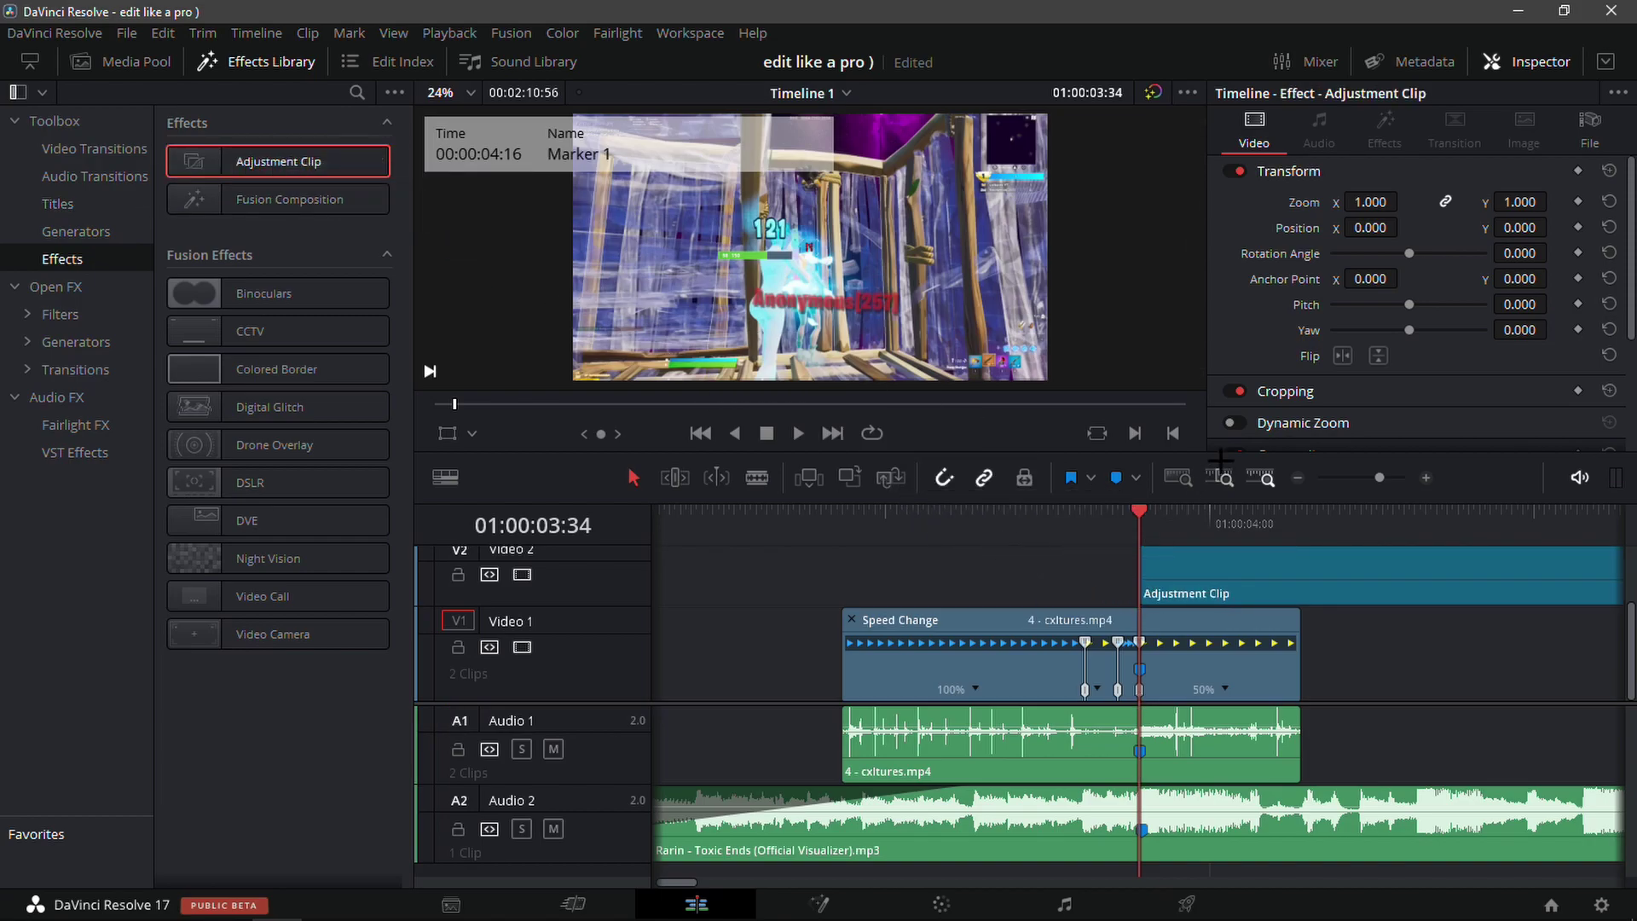
- Trim the Adjustment Clip to end with the cxltures clip and open it in Fusion
key("ctrl+minus")
key("ctrl+minus")
key("ctrl+minus")
left_click_drag(992, 566, 836, 566)
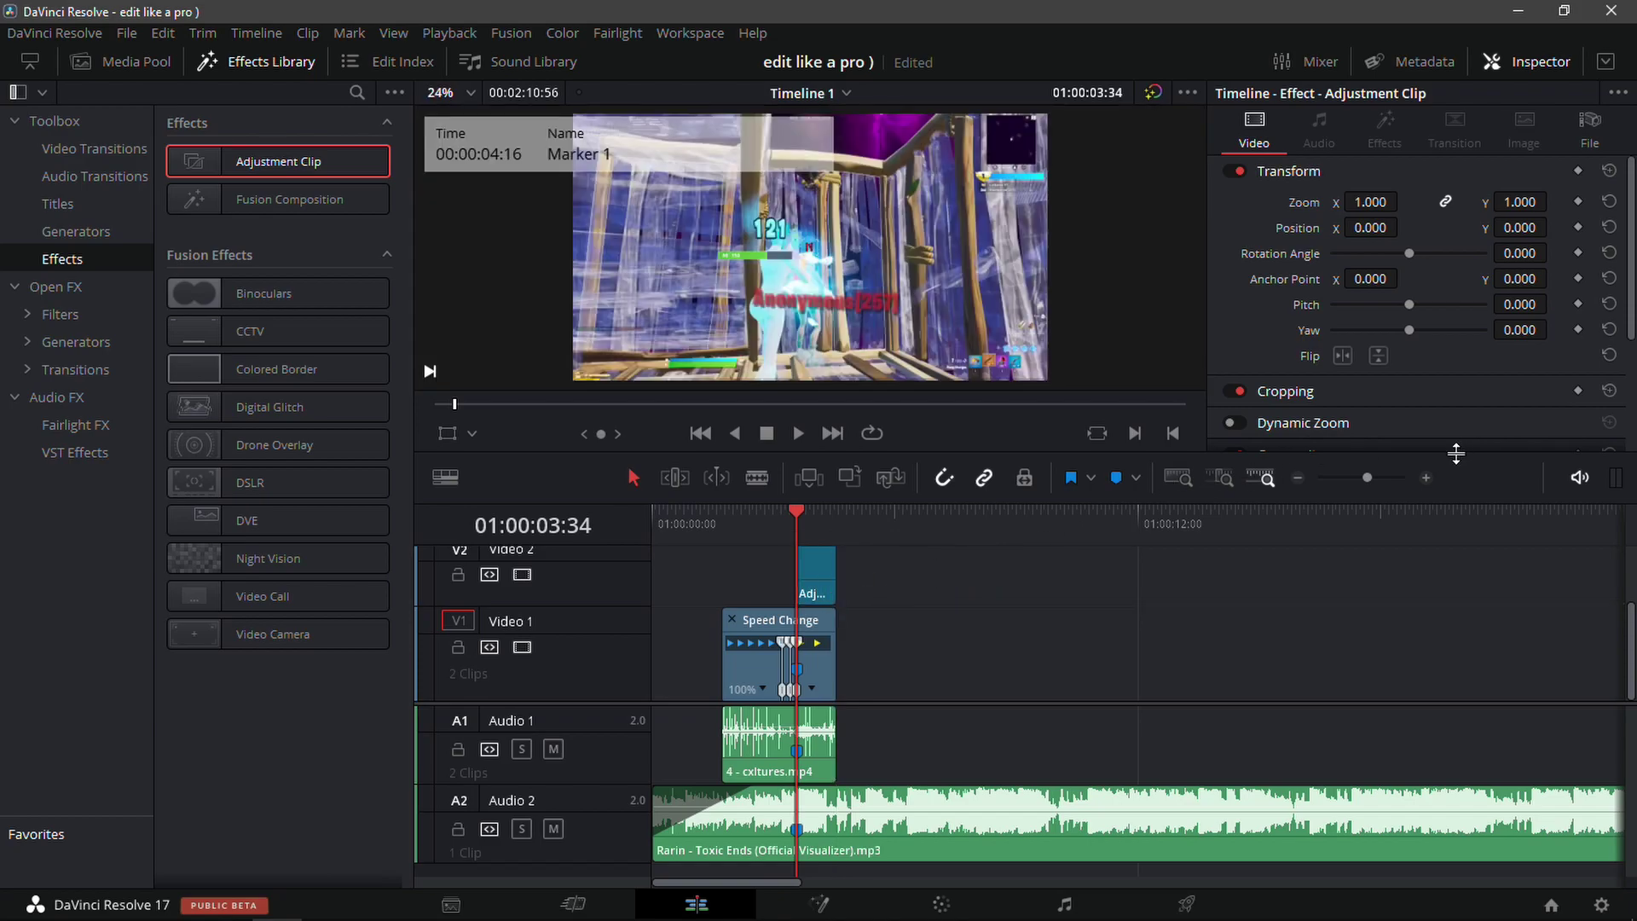
left_click(1427, 475)
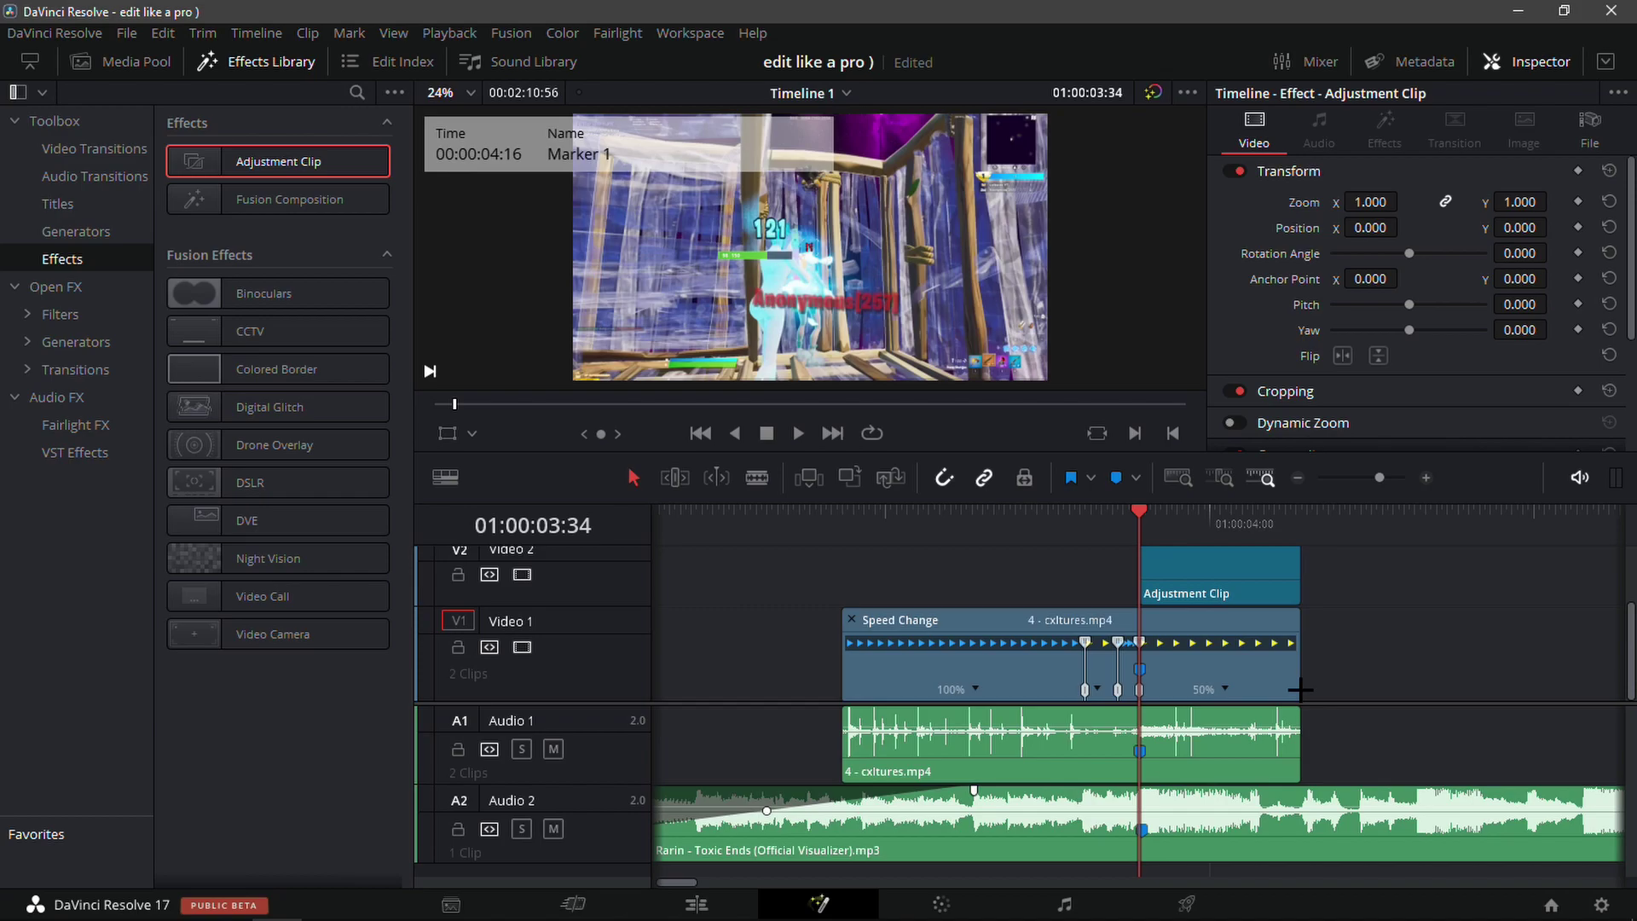
key("shift+5")
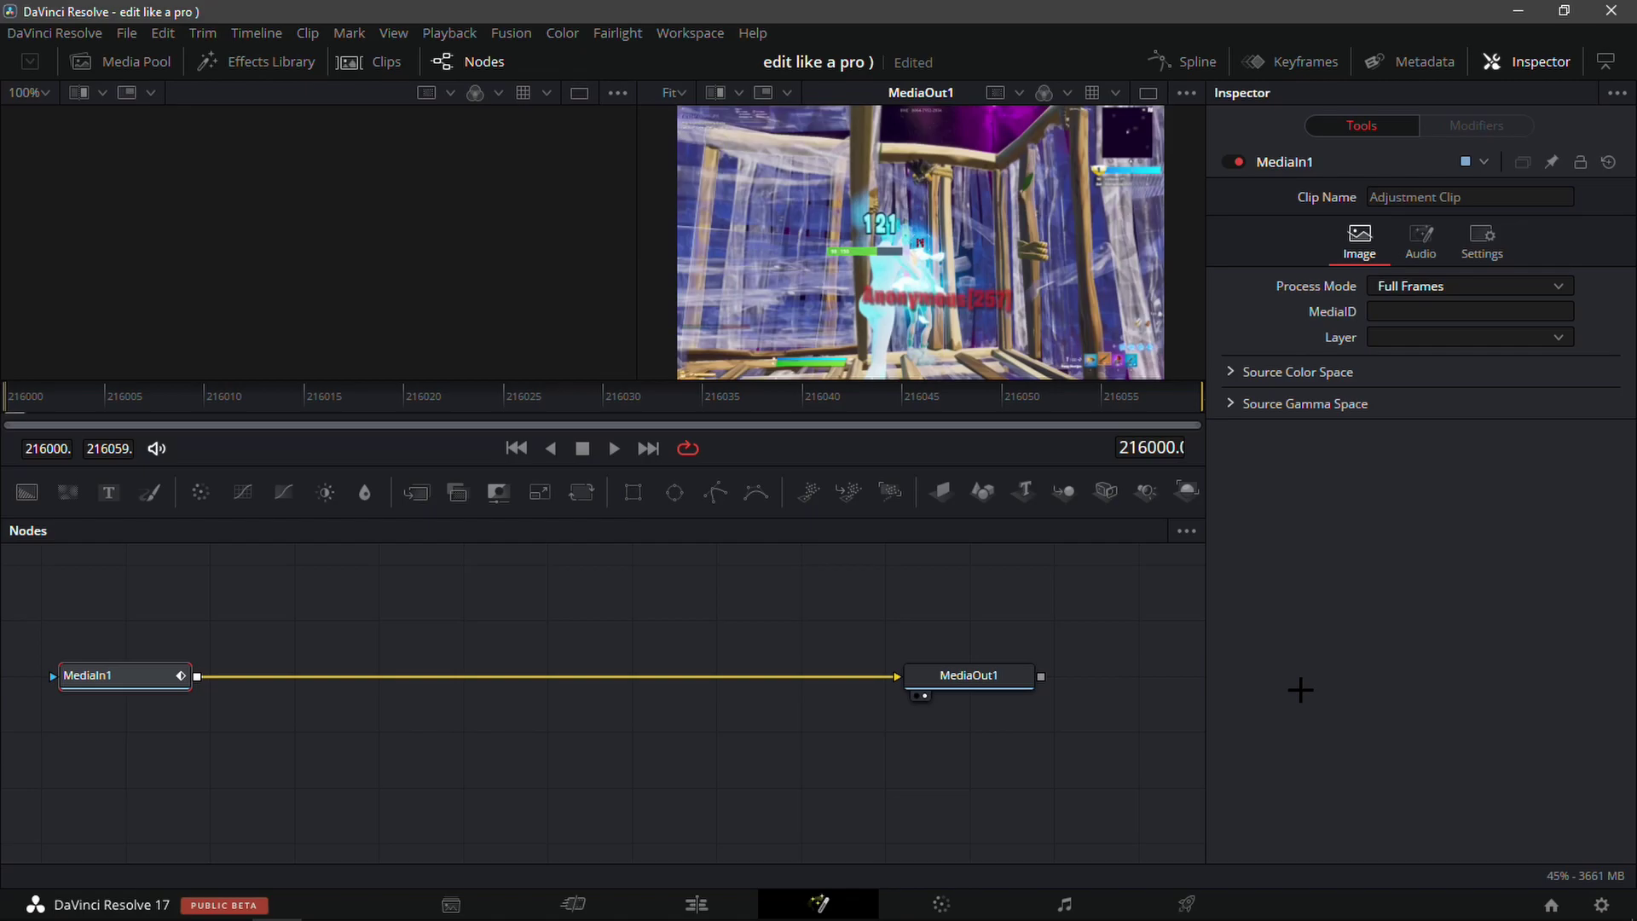
- Drag FlickerImpact.setting from the Impacts folder into the Fusion node graph
key("super")
key("alt+Tab")
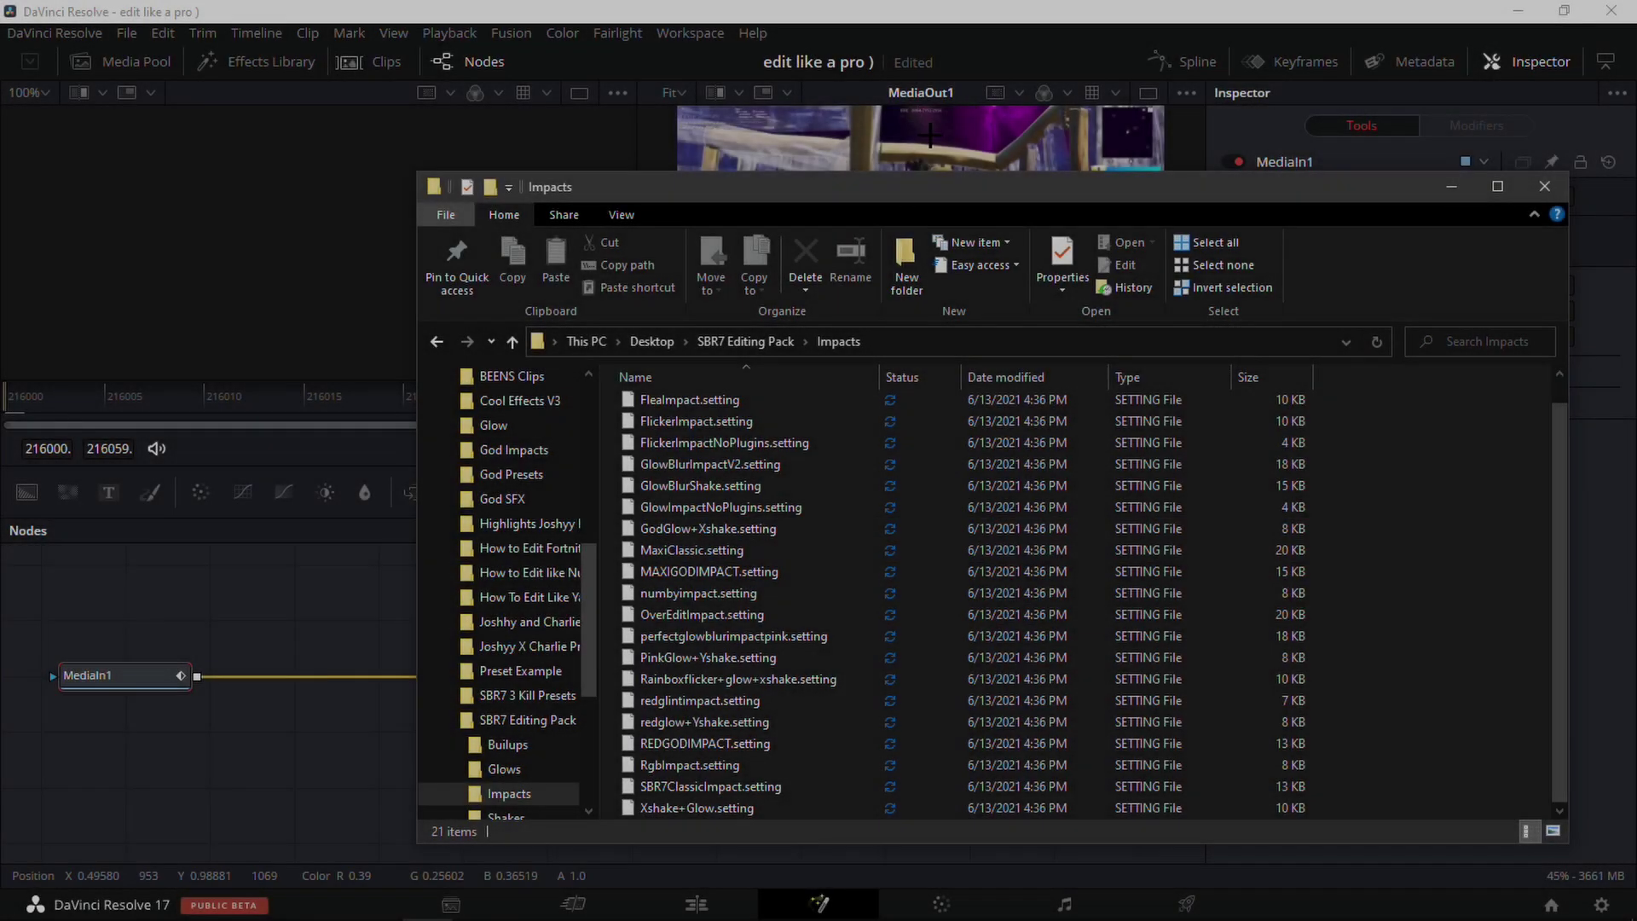
left_click_drag(885, 176, 1179, 194)
scroll(1101, 550, "up", 1)
scroll(1099, 481, "down", 1)
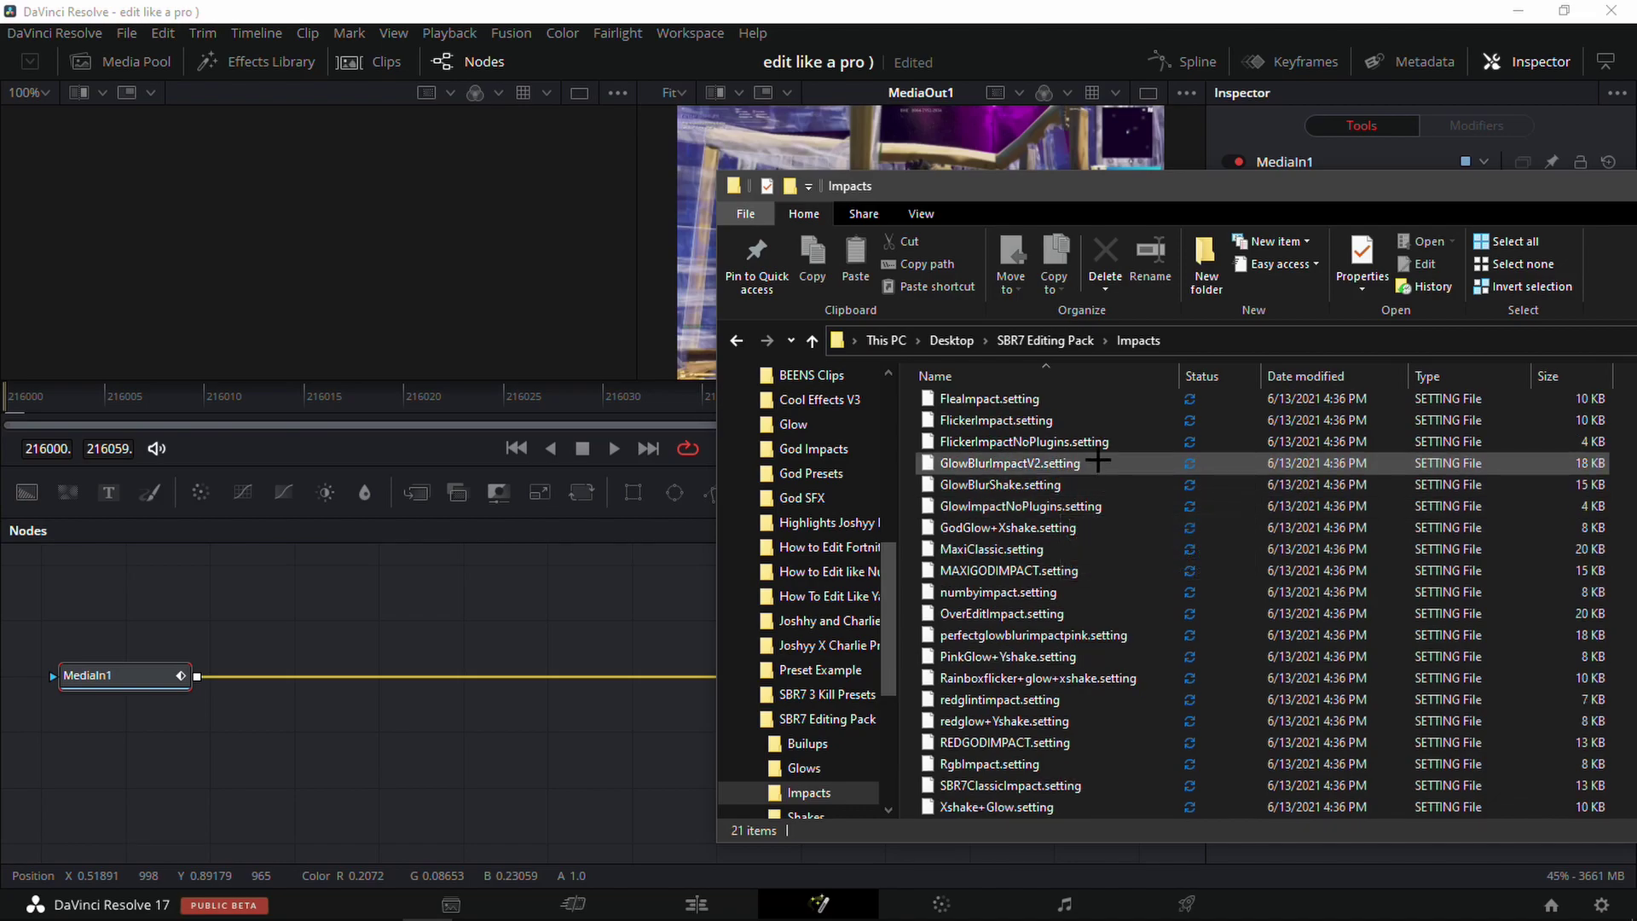
scroll(1202, 499, "up", 1)
scroll(1206, 505, "down", 1)
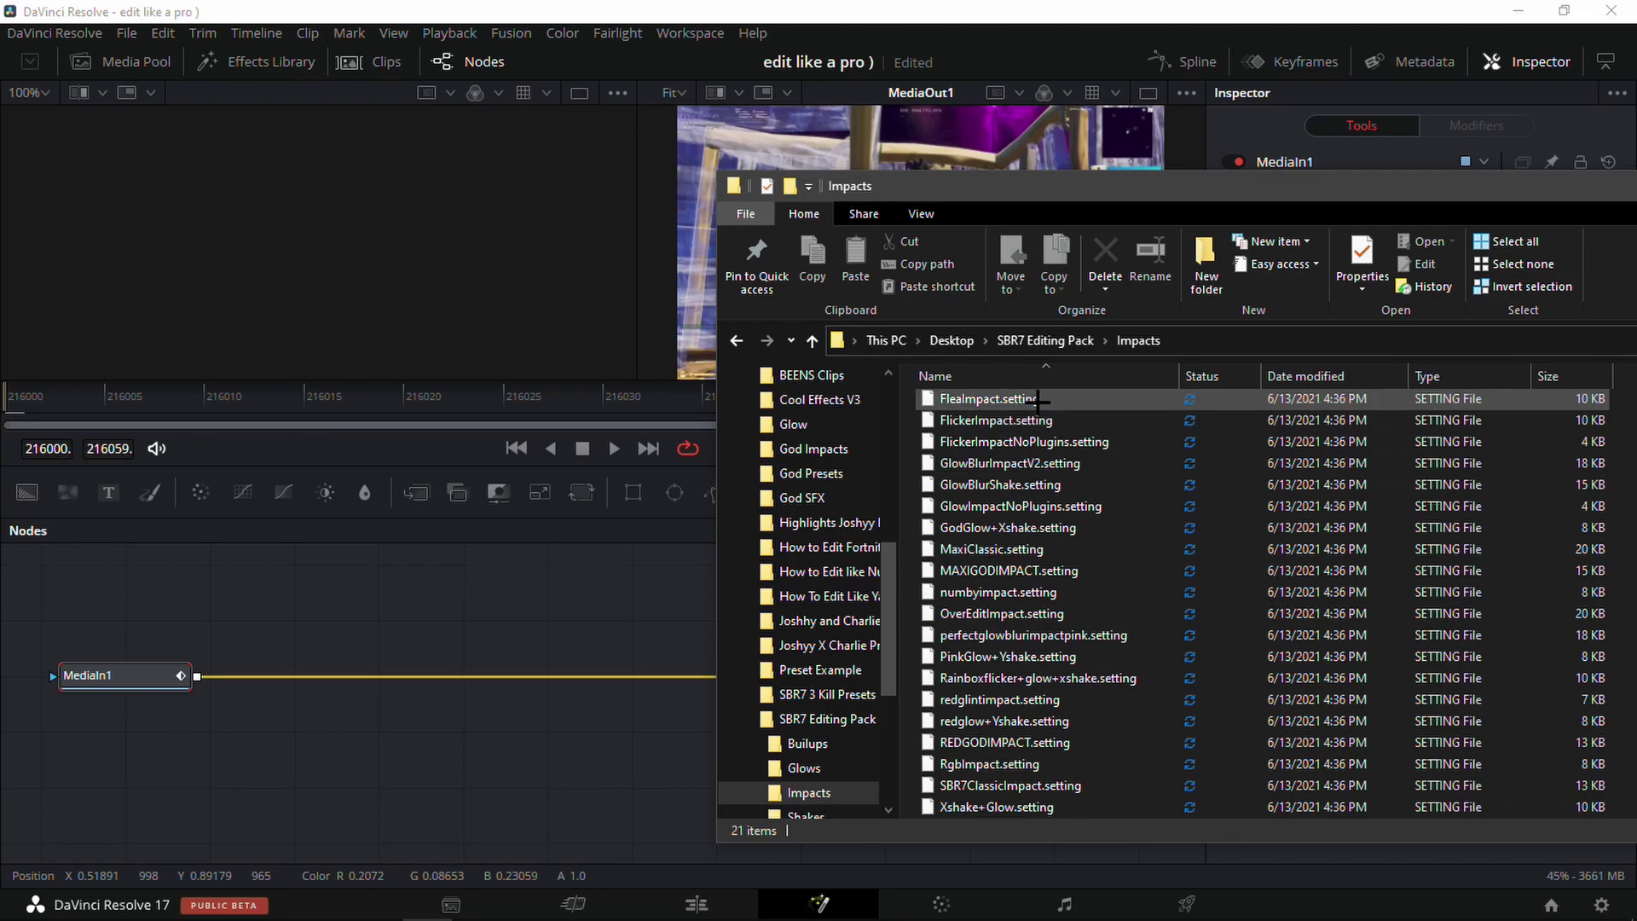
left_click_drag(1048, 419, 550, 691)
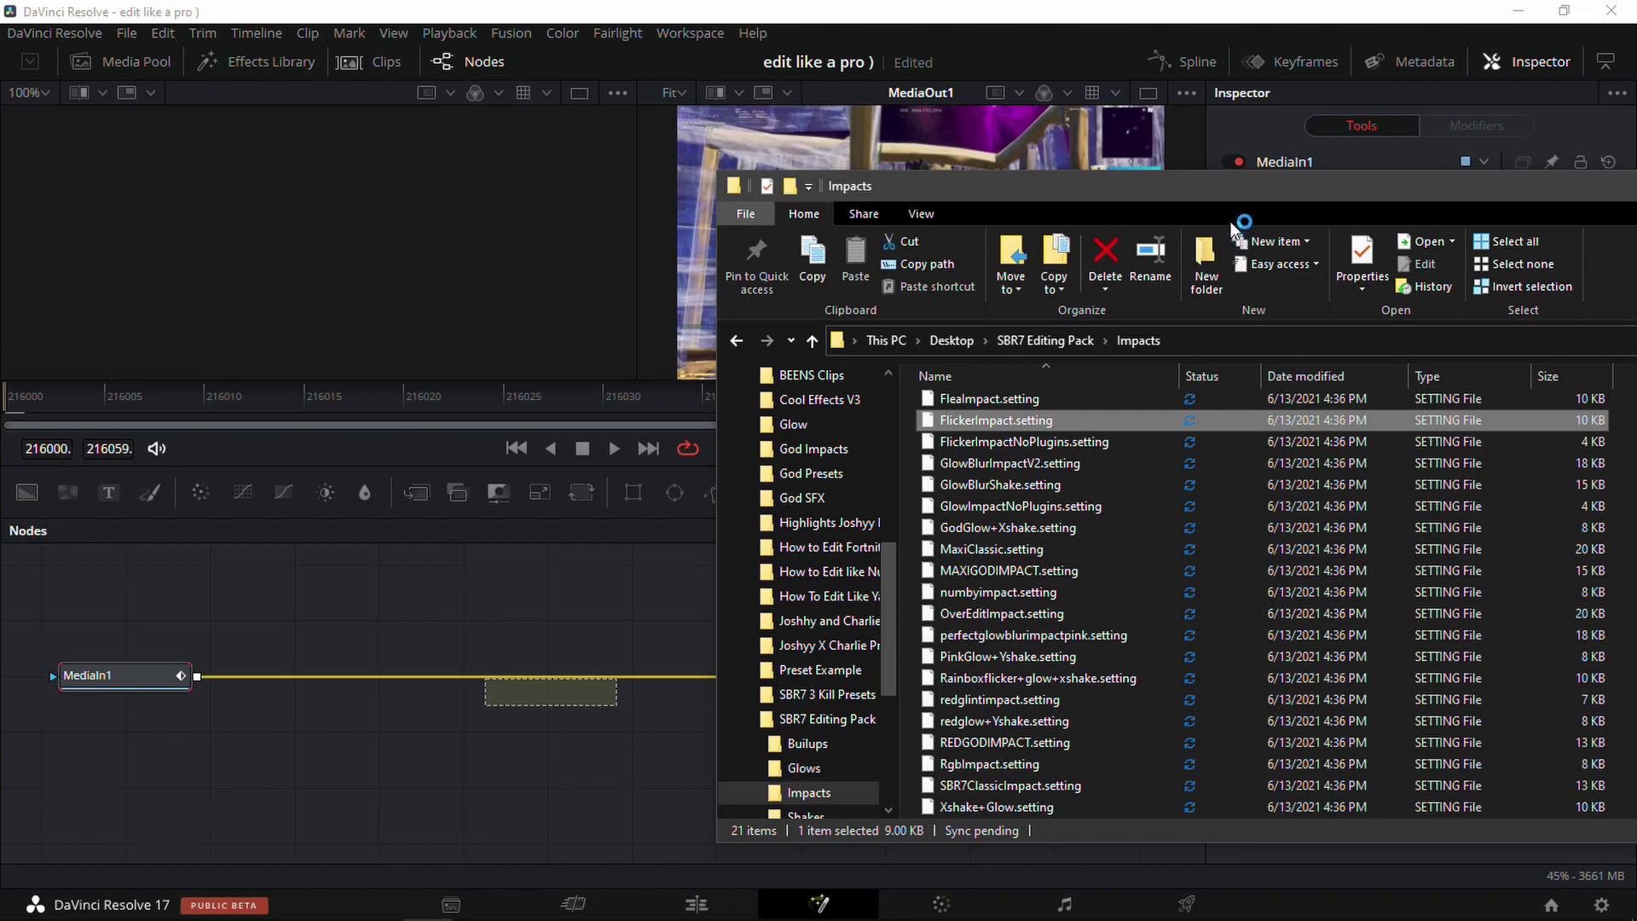
left_click_drag(1244, 190, 684, 259)
- Wire MediaIn1 into the shake nodes and S_Flicker1 into MediaOut1
left_click(1190, 254)
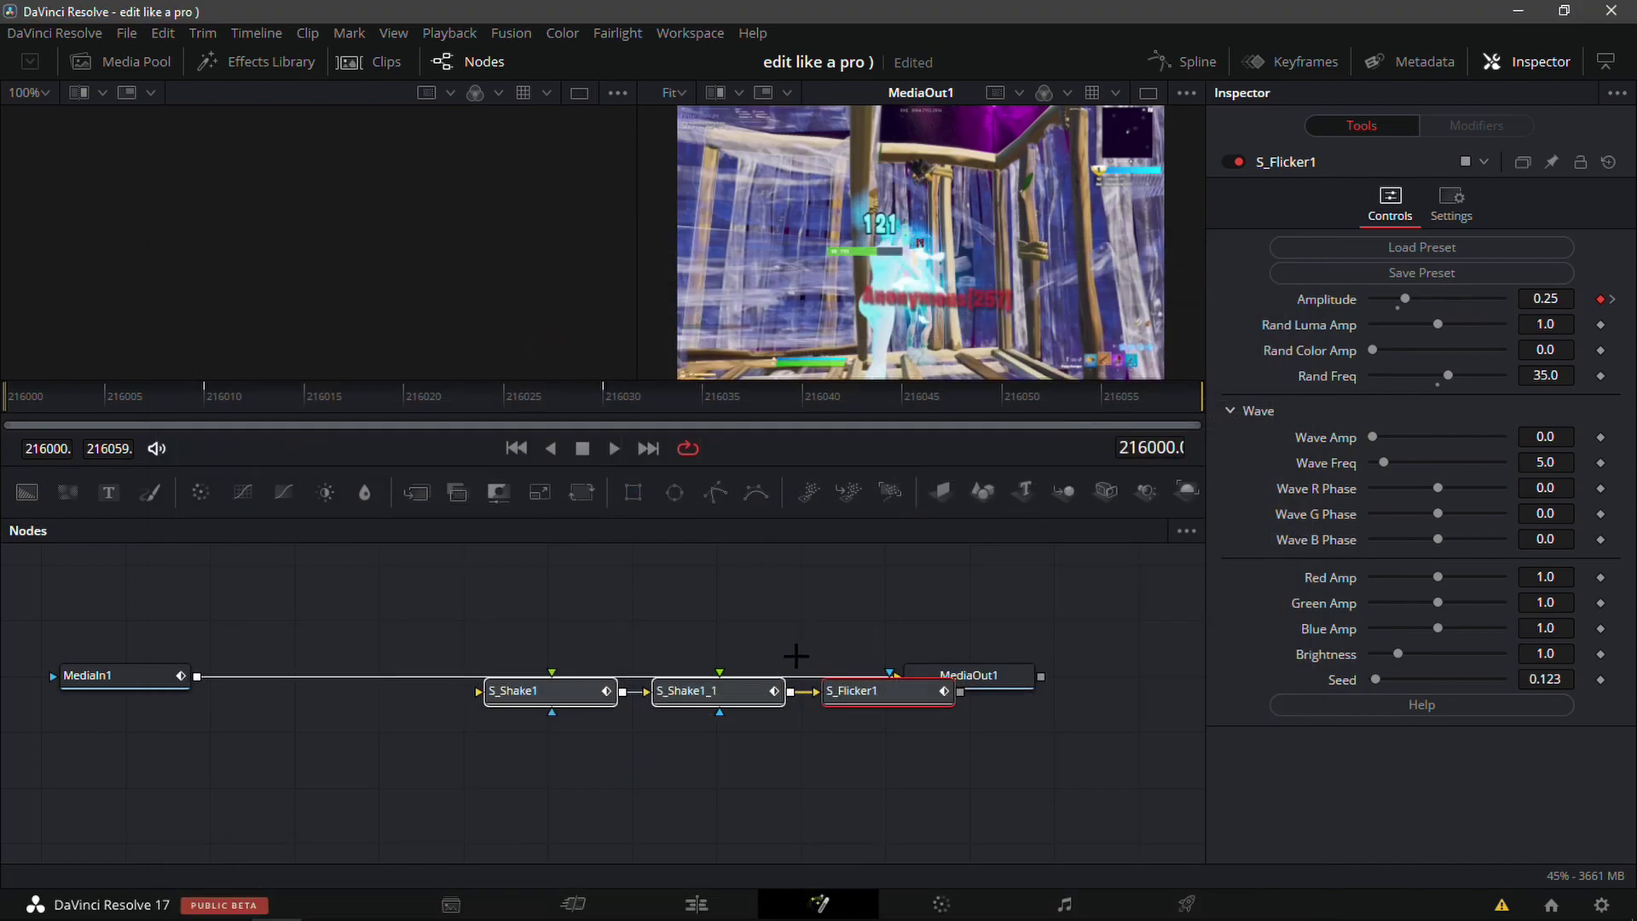
left_click_drag(764, 686, 650, 745)
left_click_drag(844, 682, 364, 748)
left_click_drag(846, 750, 895, 676)
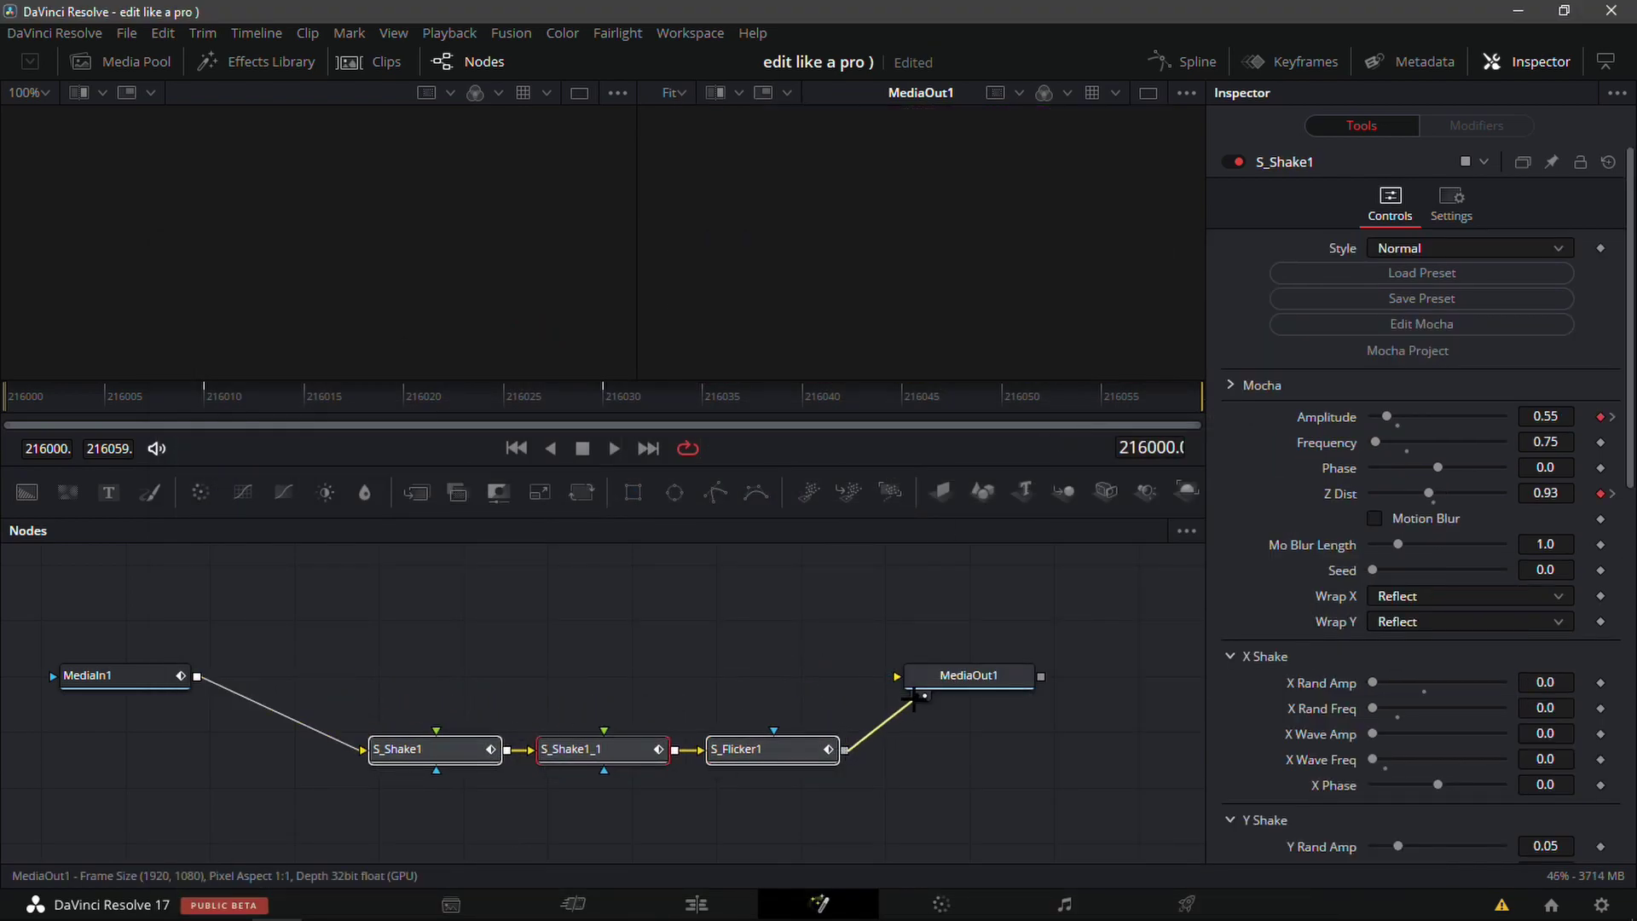
left_click(946, 750)
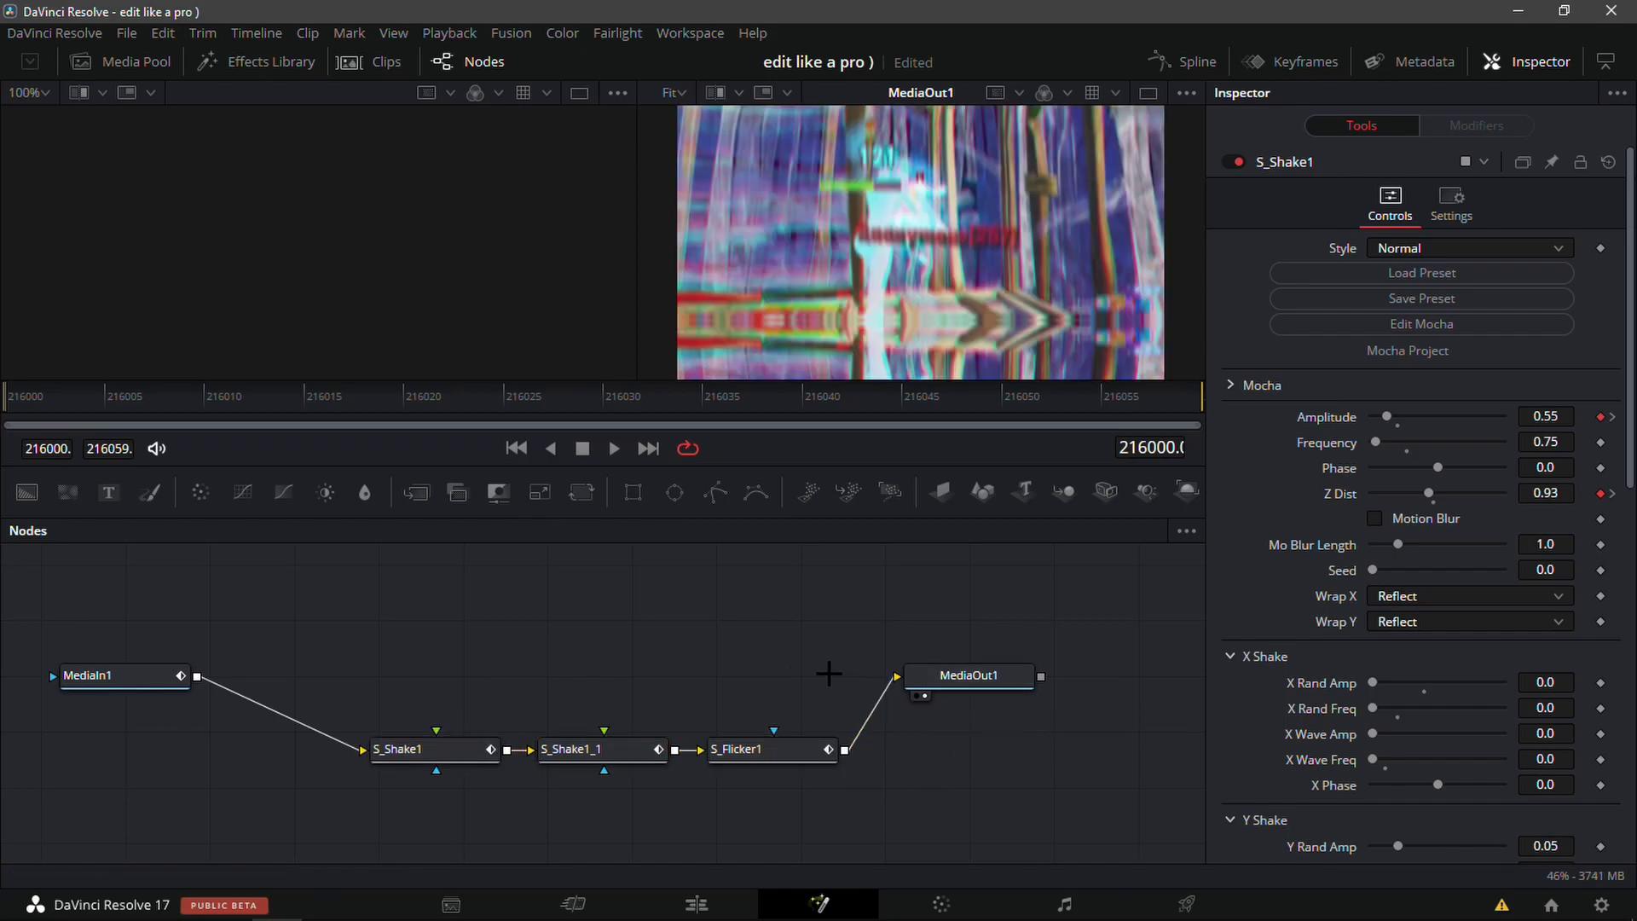
- Delete the S_Shake1 node, keeping S_Shake1_1 selected
left_click(427, 749)
left_click(601, 748)
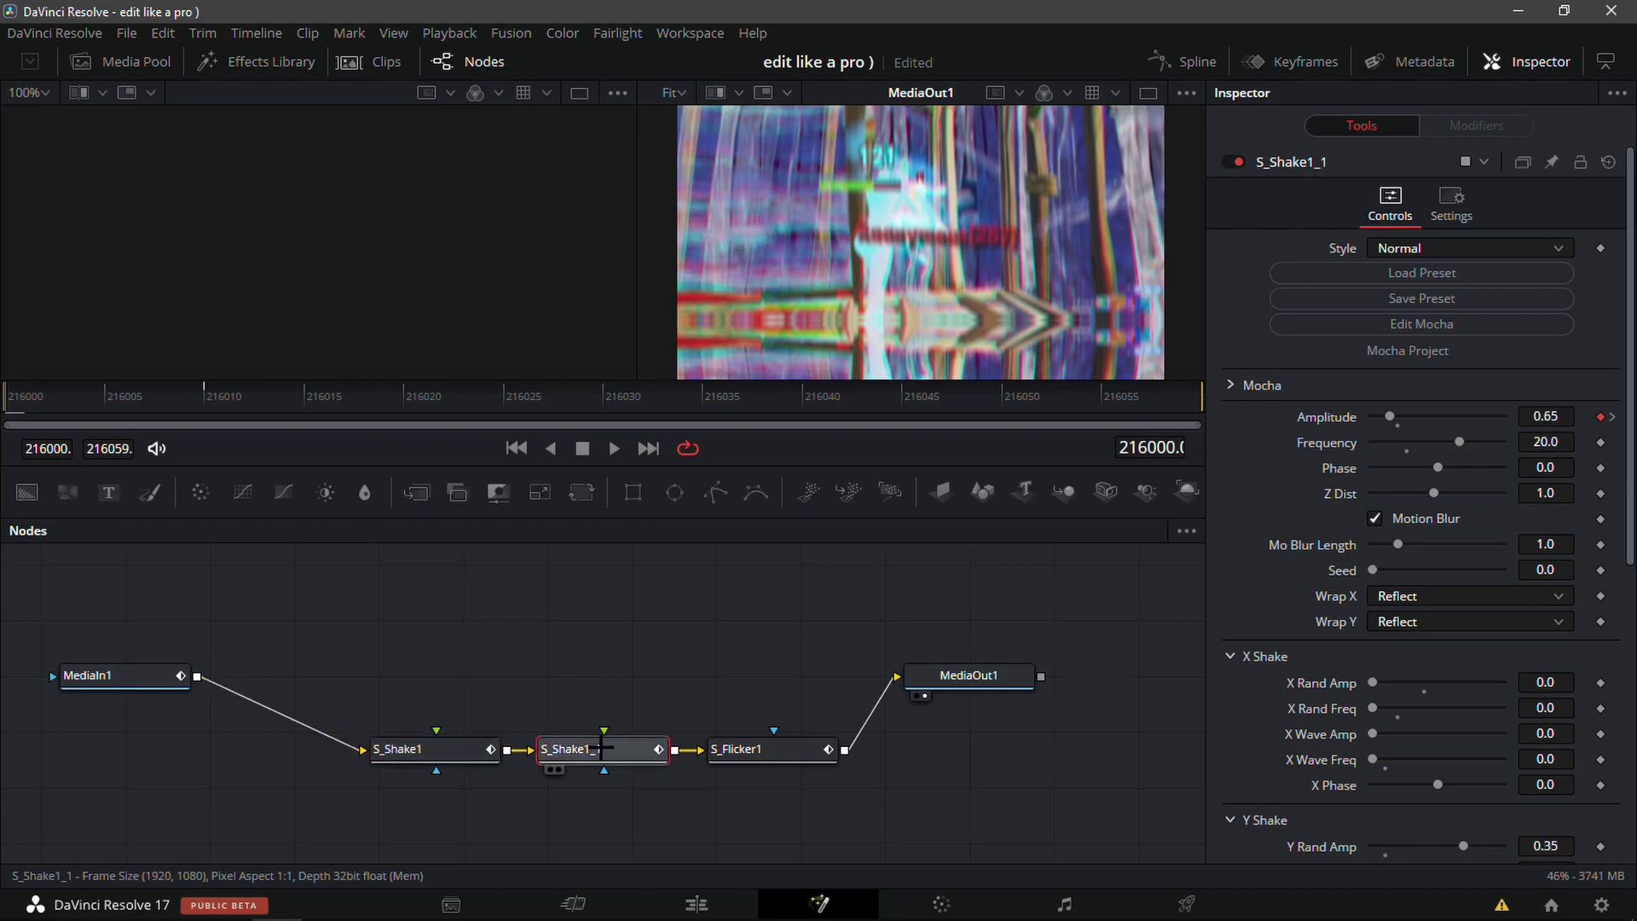
left_click(471, 738)
key("Delete")
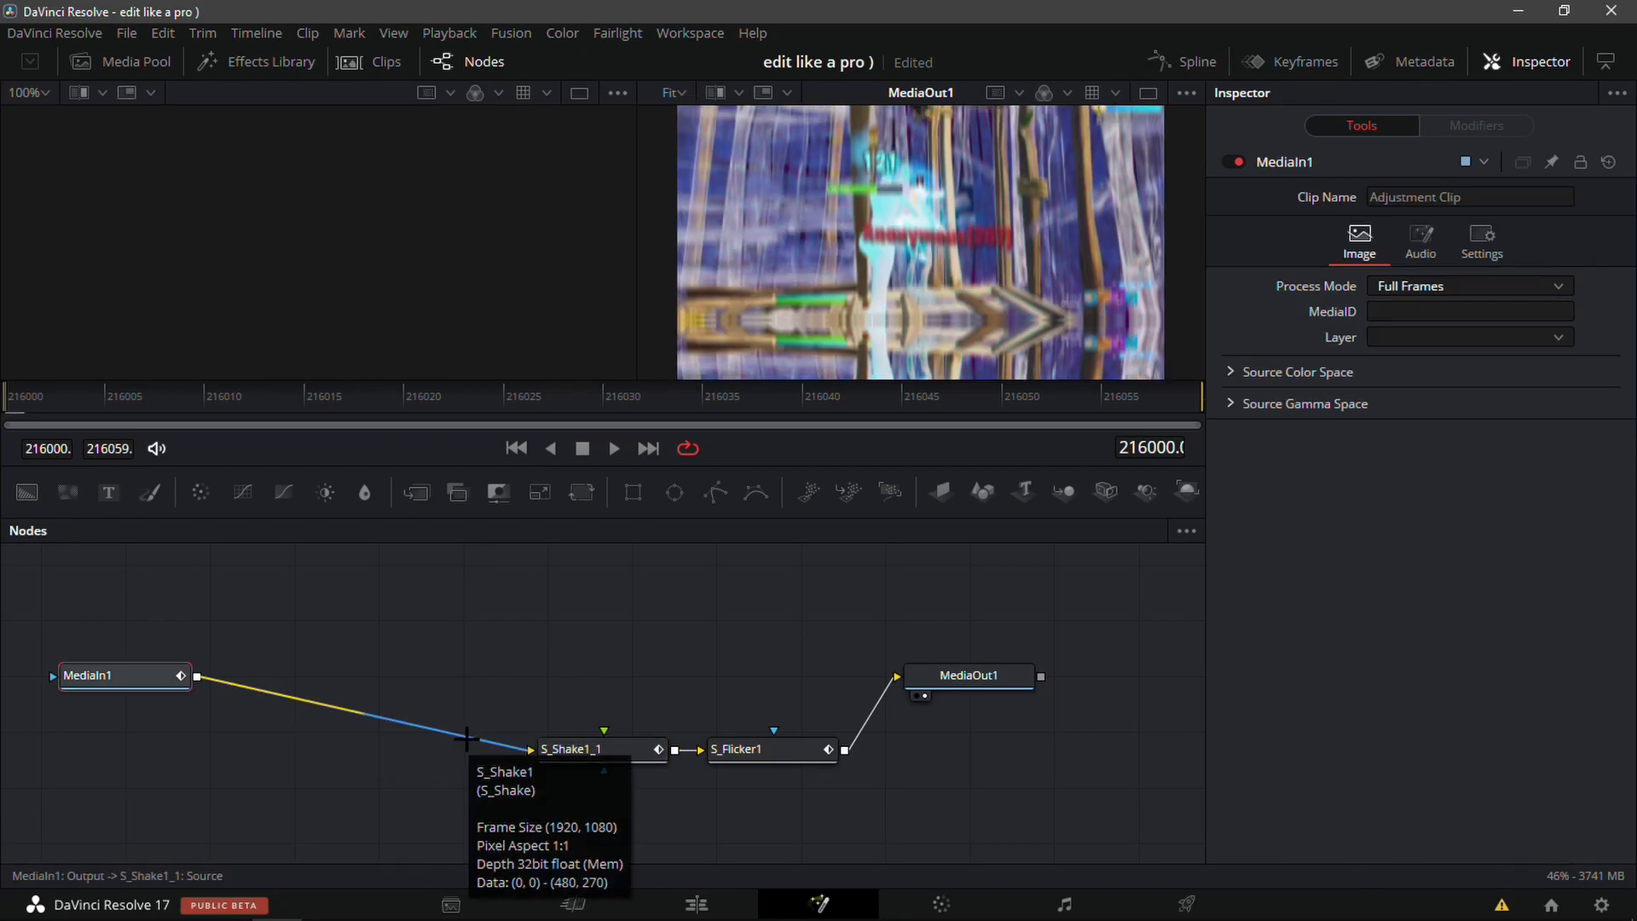
left_click(618, 752)
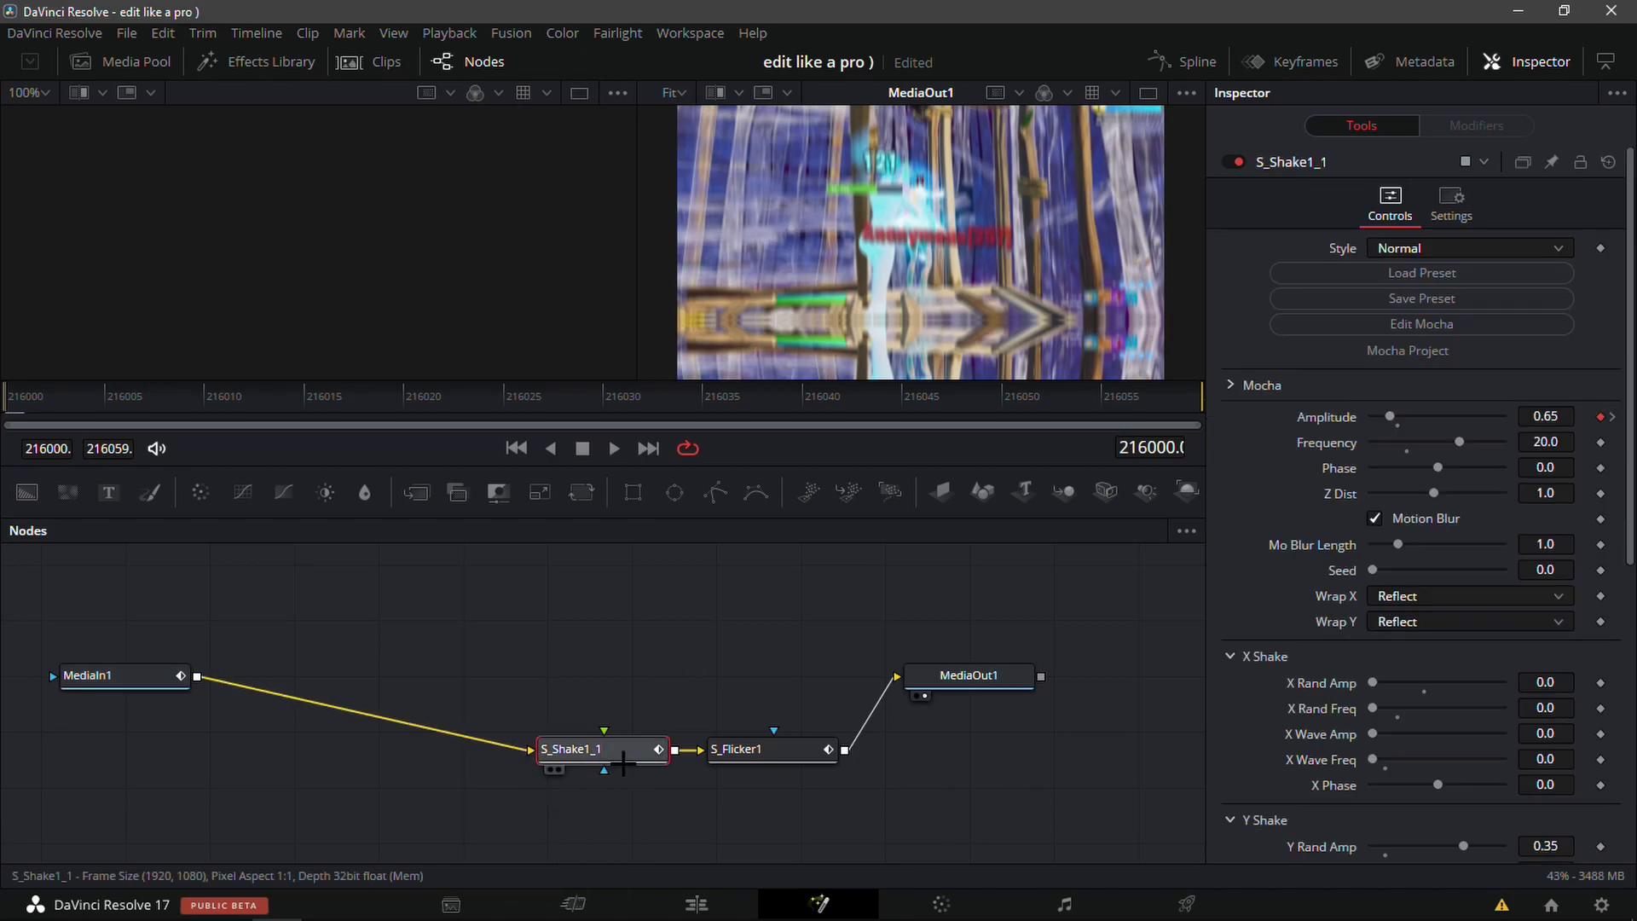
- Set S_Shake1_1's Channels Red Amplitude to 1.5 and Amplitude to 0.5
scroll(1569, 744, "down", 3)
scroll(1569, 743, "down", 3)
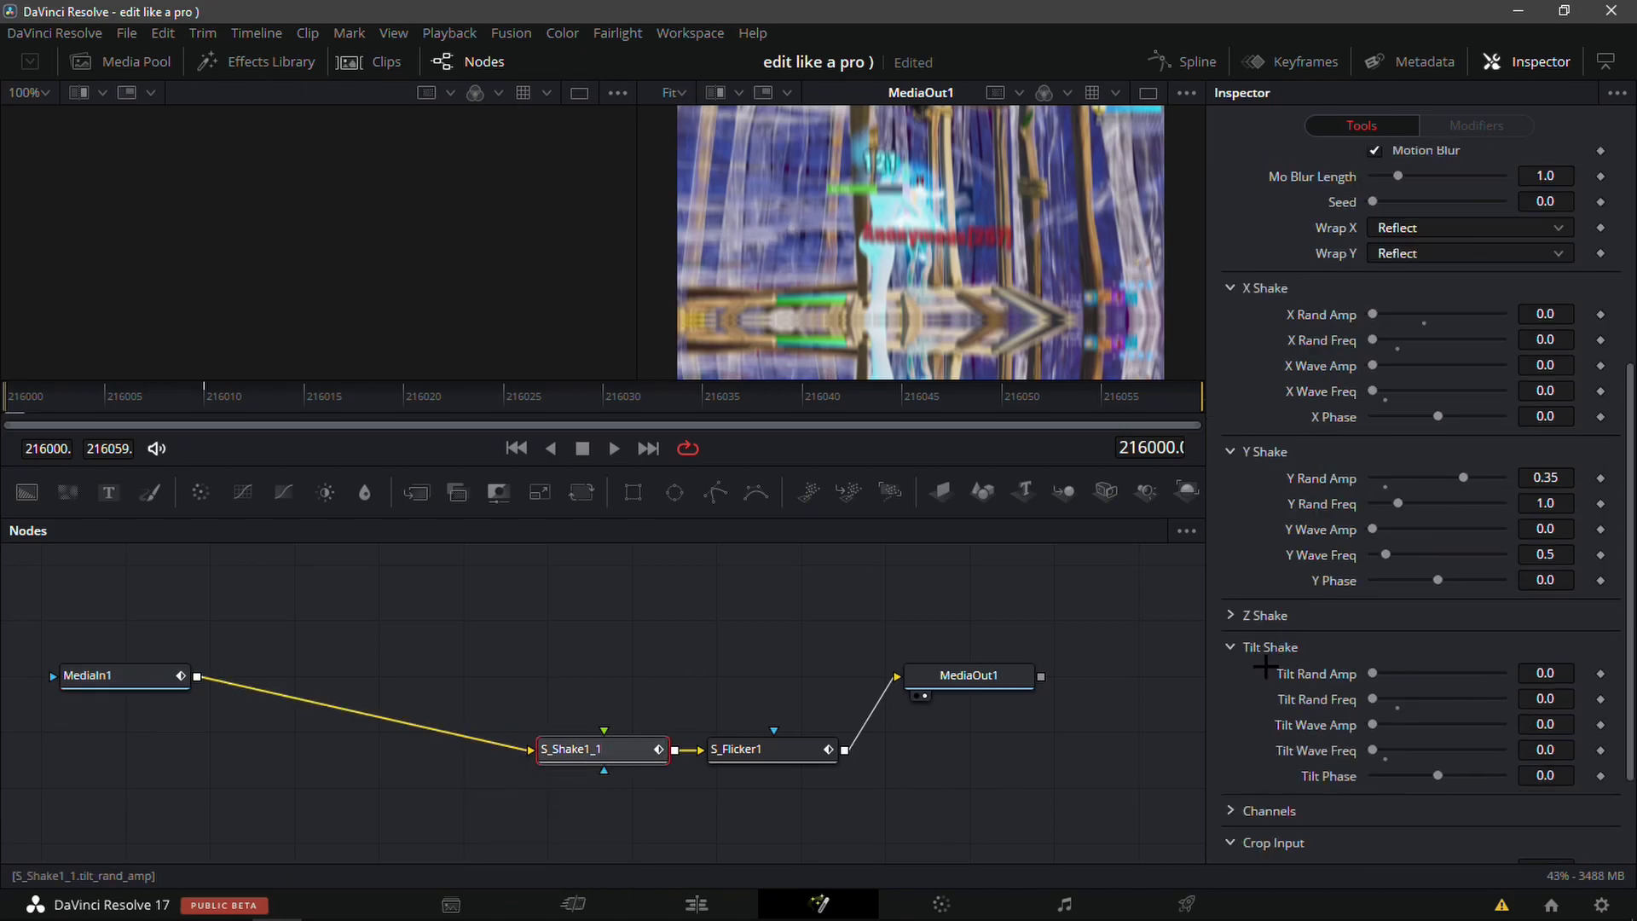
left_click(1232, 810)
scroll(1309, 647, "down", 4)
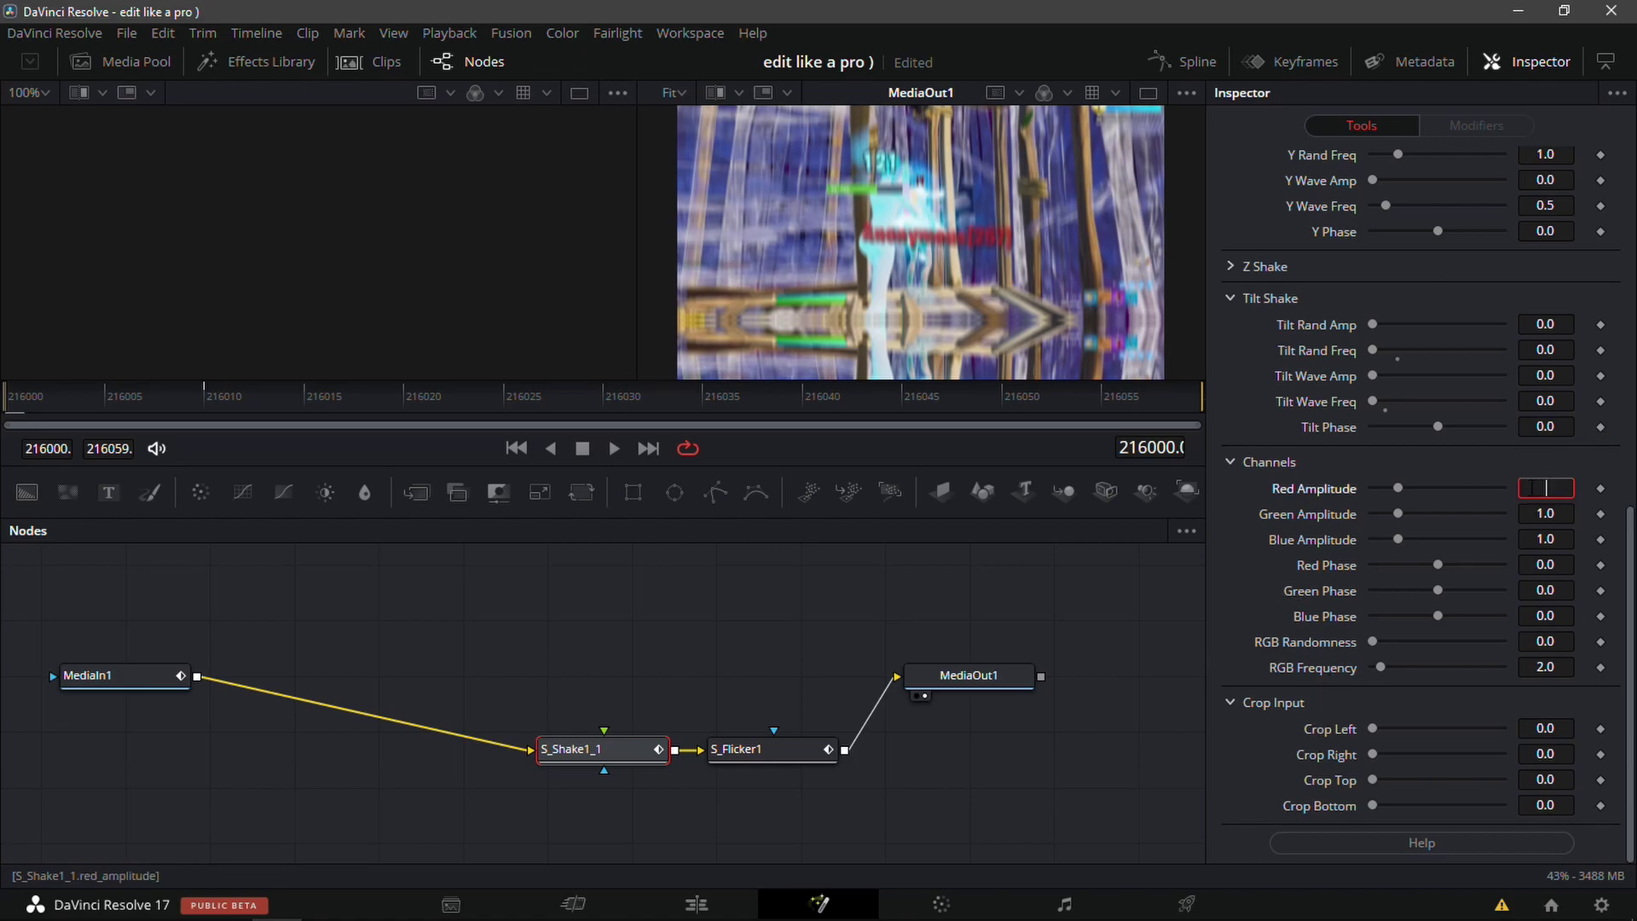
type("2")
key("Tab")
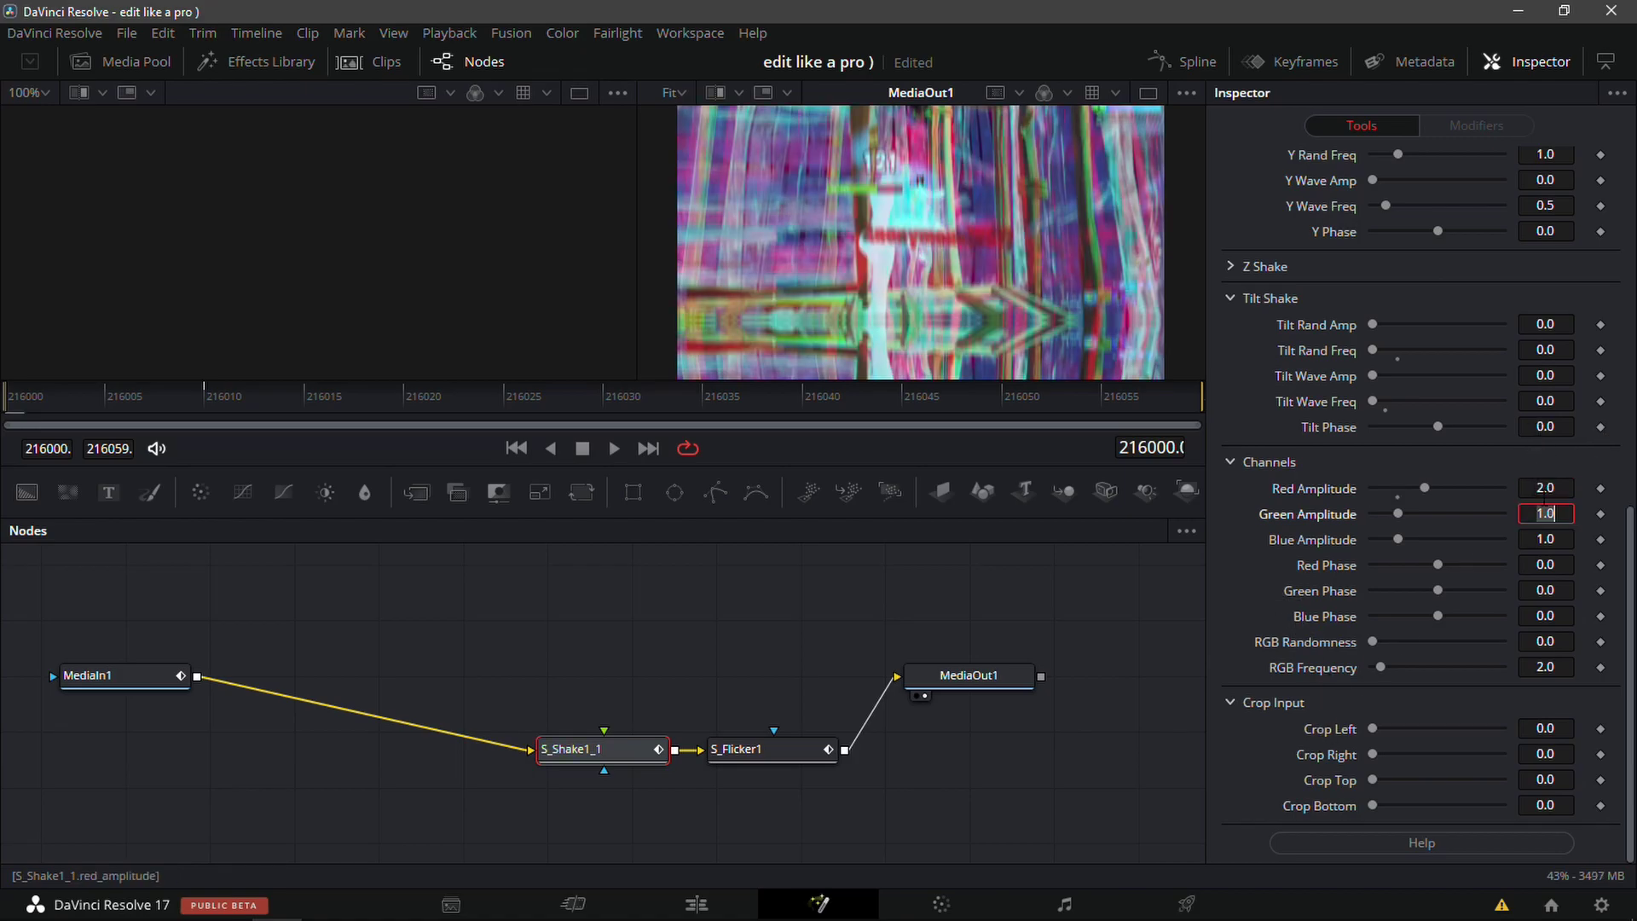
left_click(1564, 480)
type("1.5")
key("Tab")
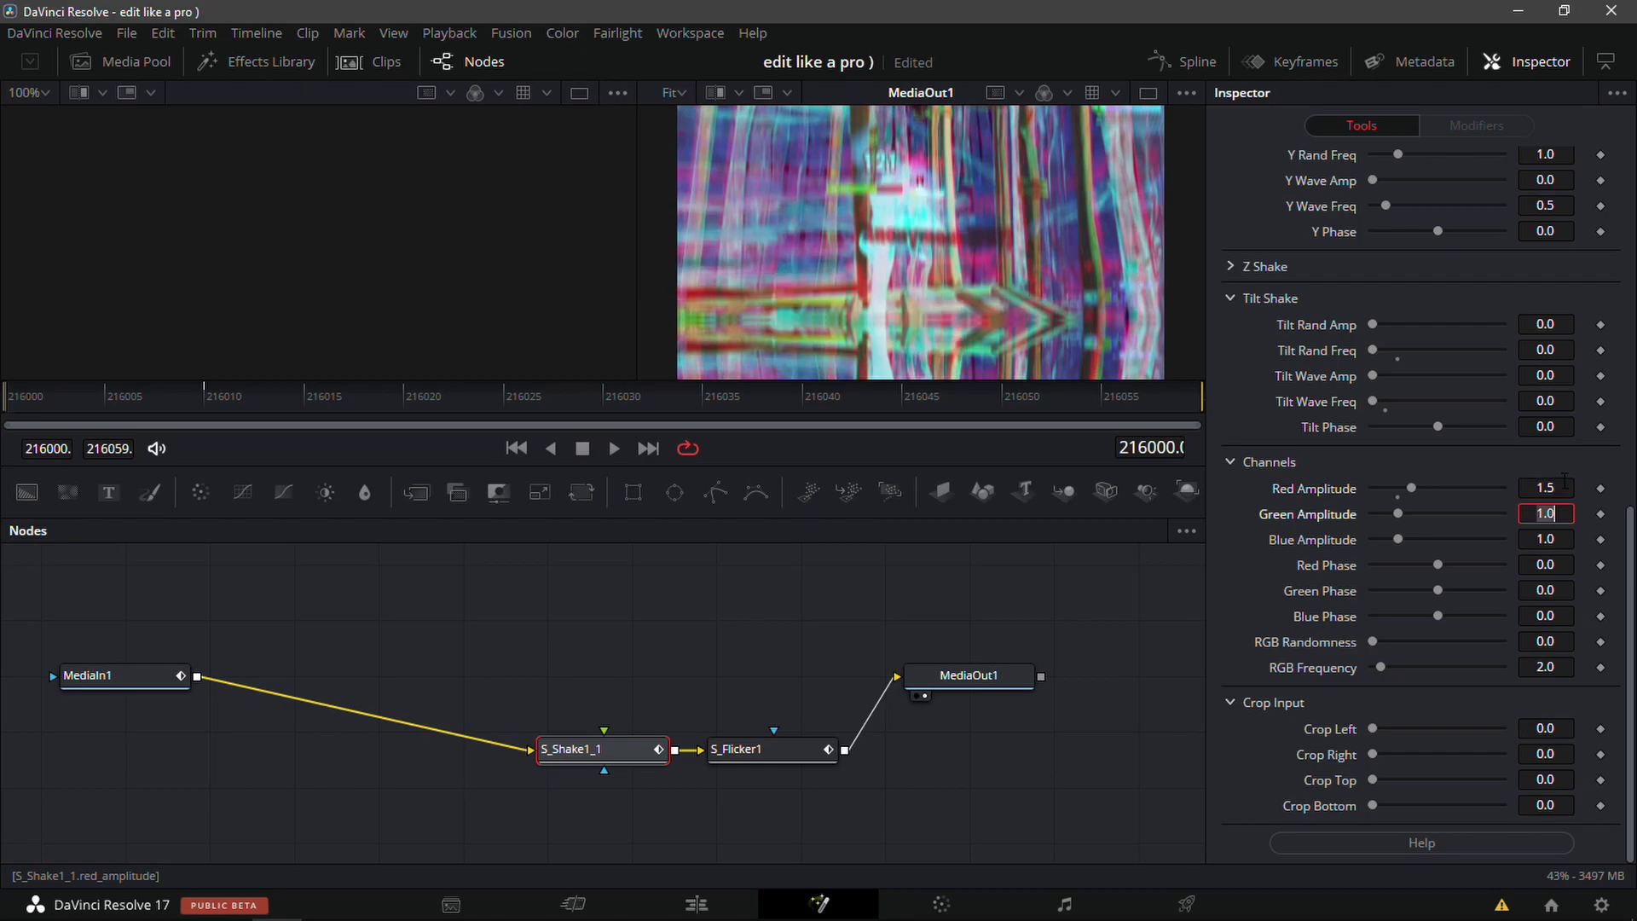
scroll(1330, 584, "up", 10)
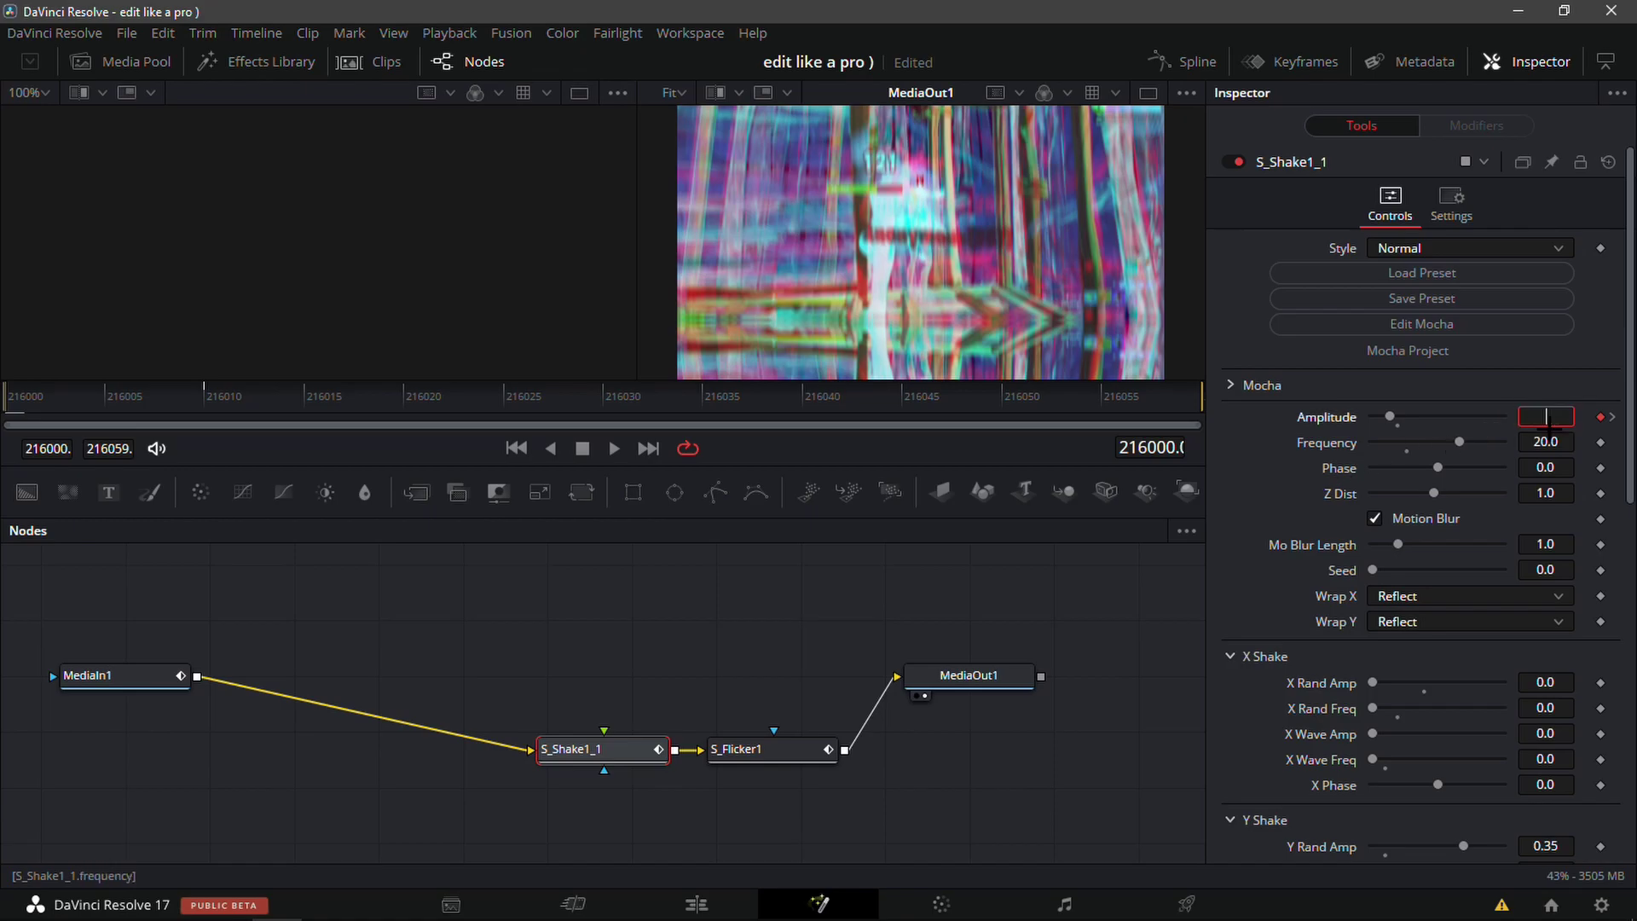
type("0.5")
key("Tab")
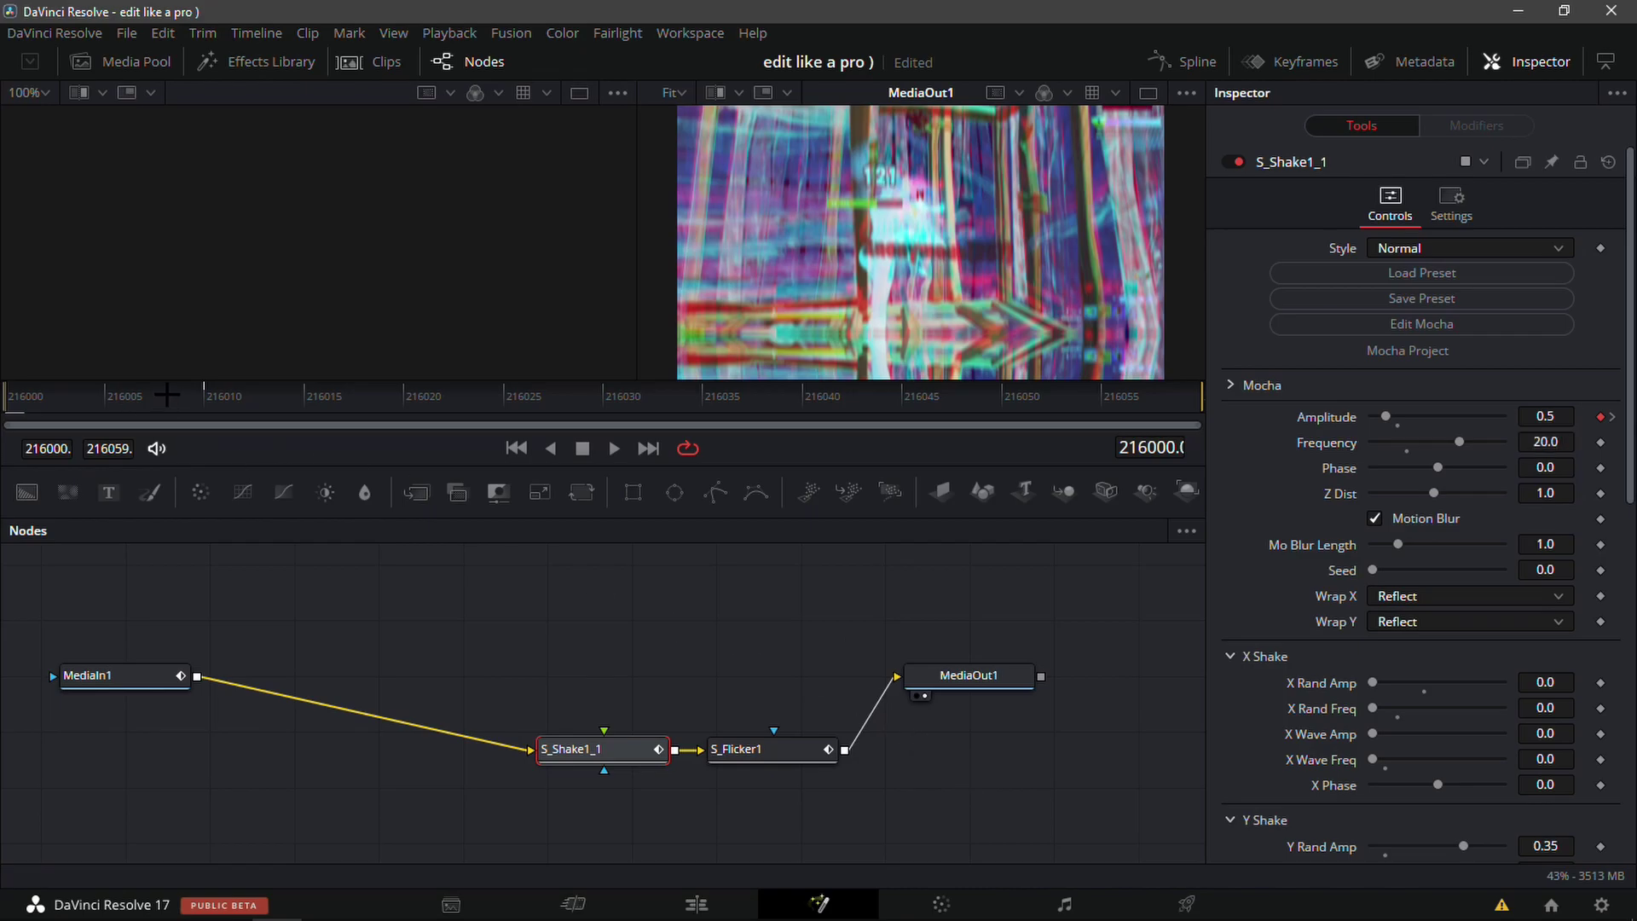
- Scrub through the effect to preview the shake and flicker
left_click_drag(134, 404, 34, 397)
left_click(750, 749)
left_click_drag(597, 404, 12, 418)
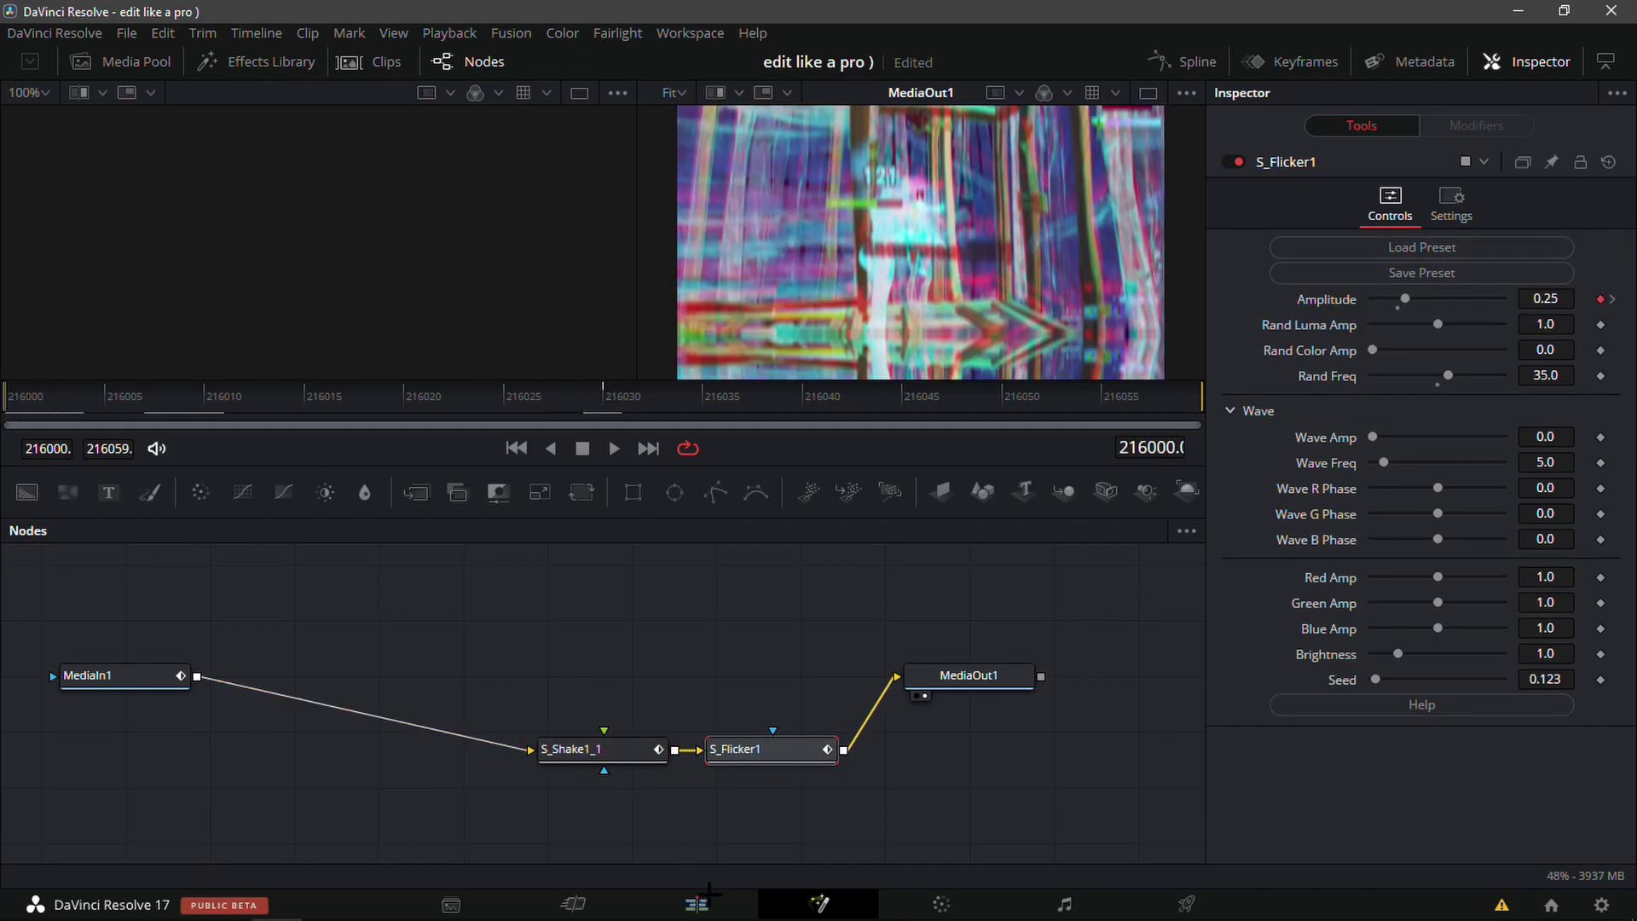
left_click(731, 847)
- Return to the Edit page and play the glitch effect from Marker 1
left_click(696, 904)
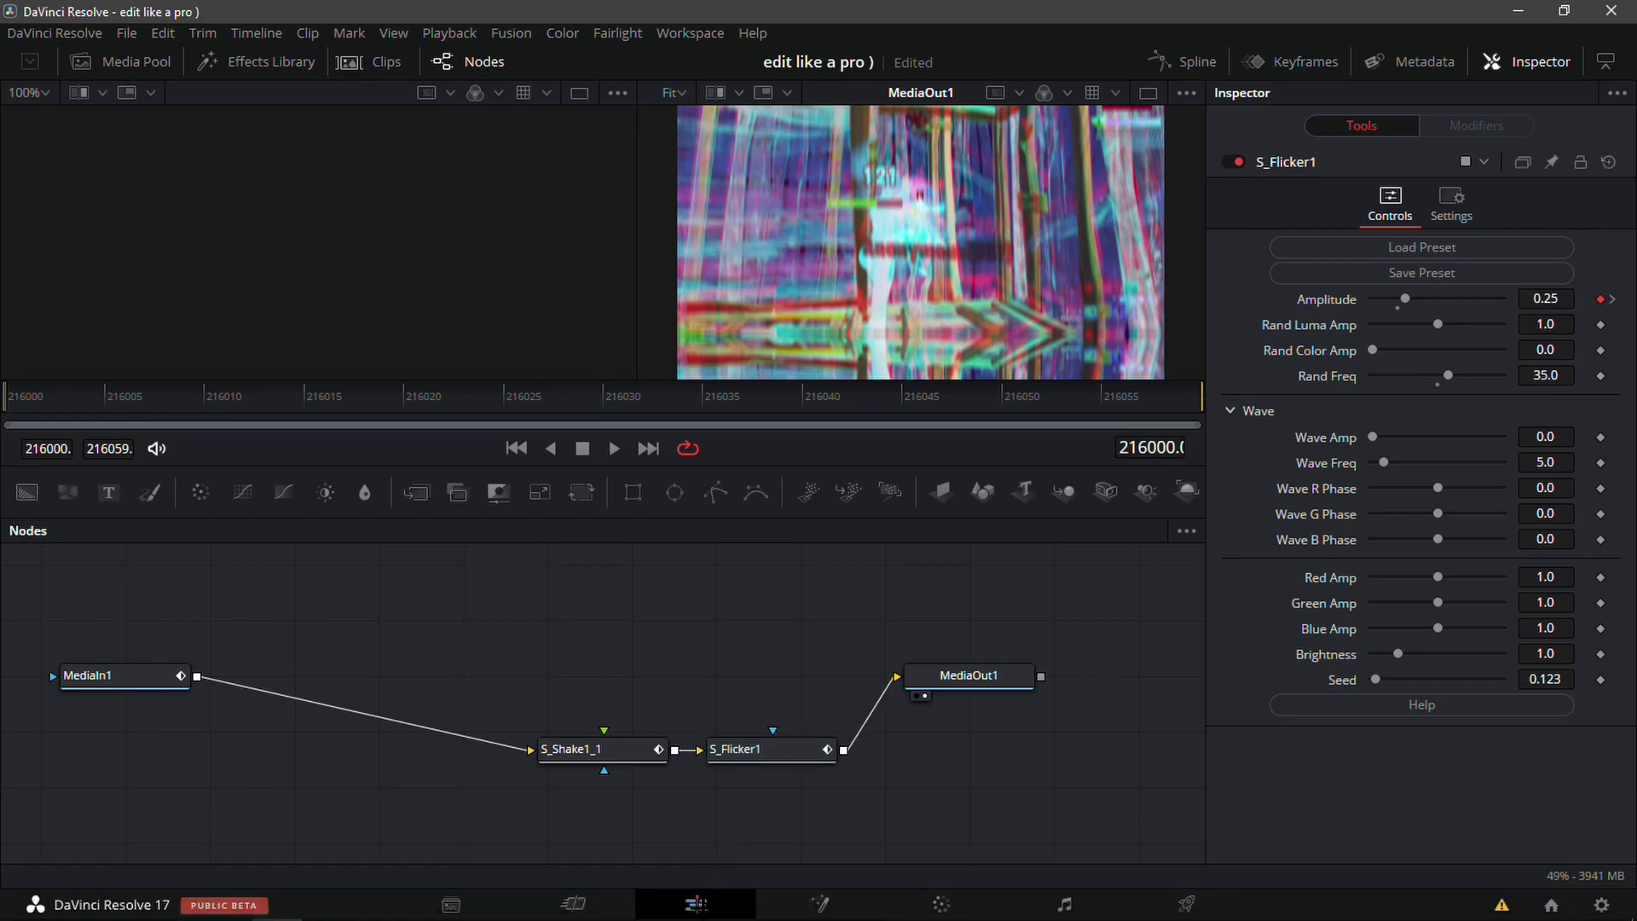
left_click(696, 903)
left_click_drag(1128, 538, 1093, 516)
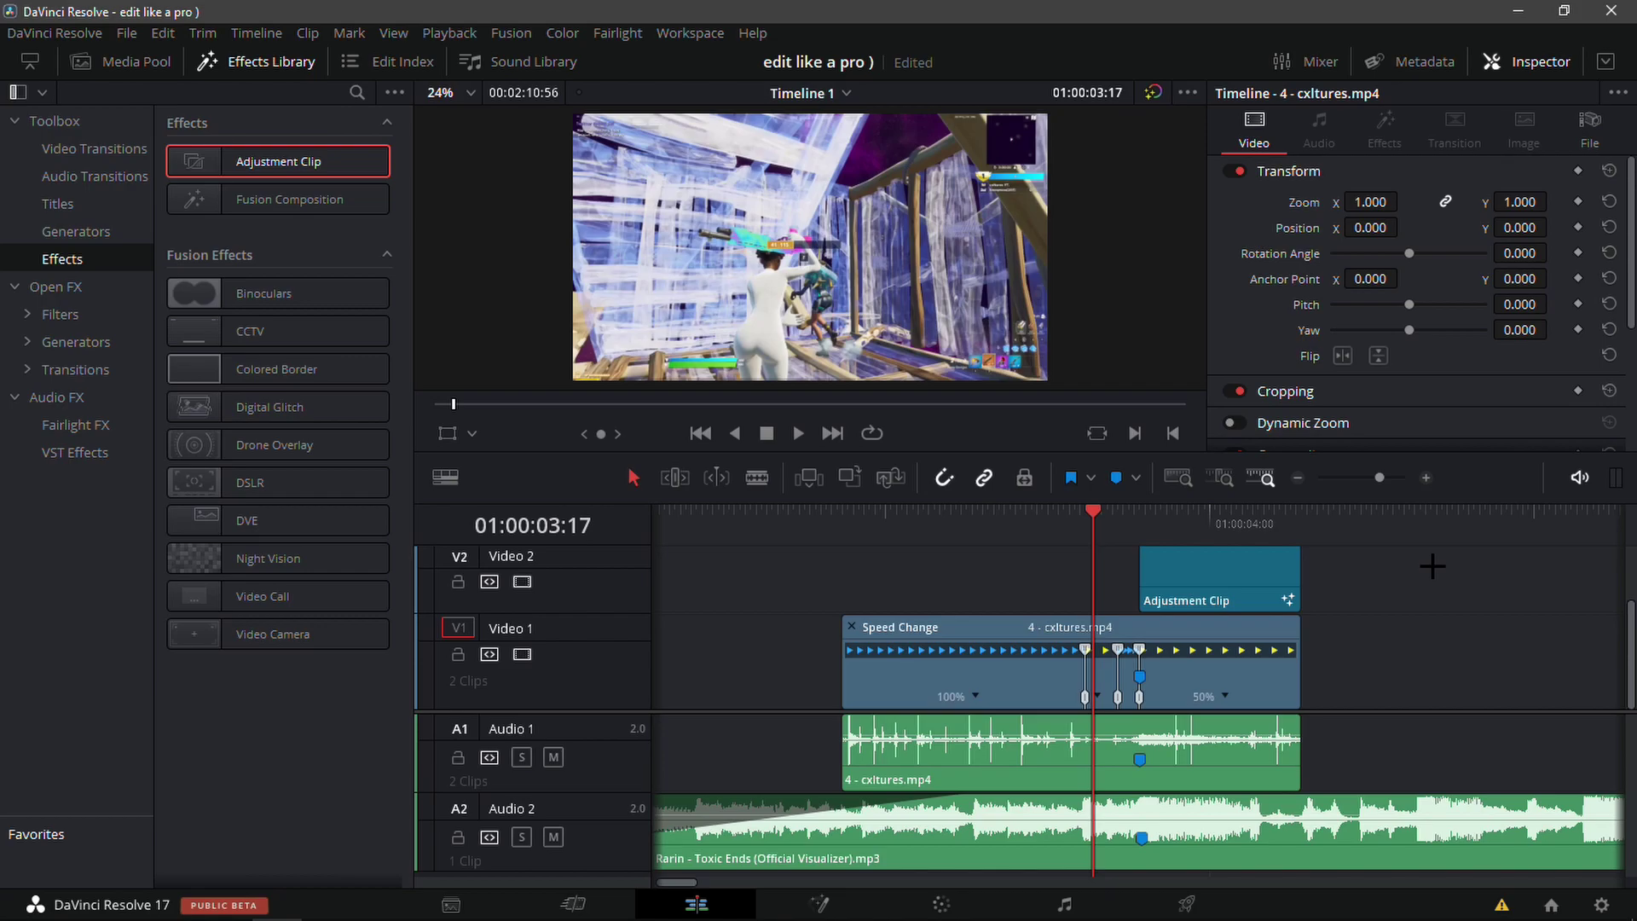
key("space")
left_click_drag(1290, 522, 1139, 524)
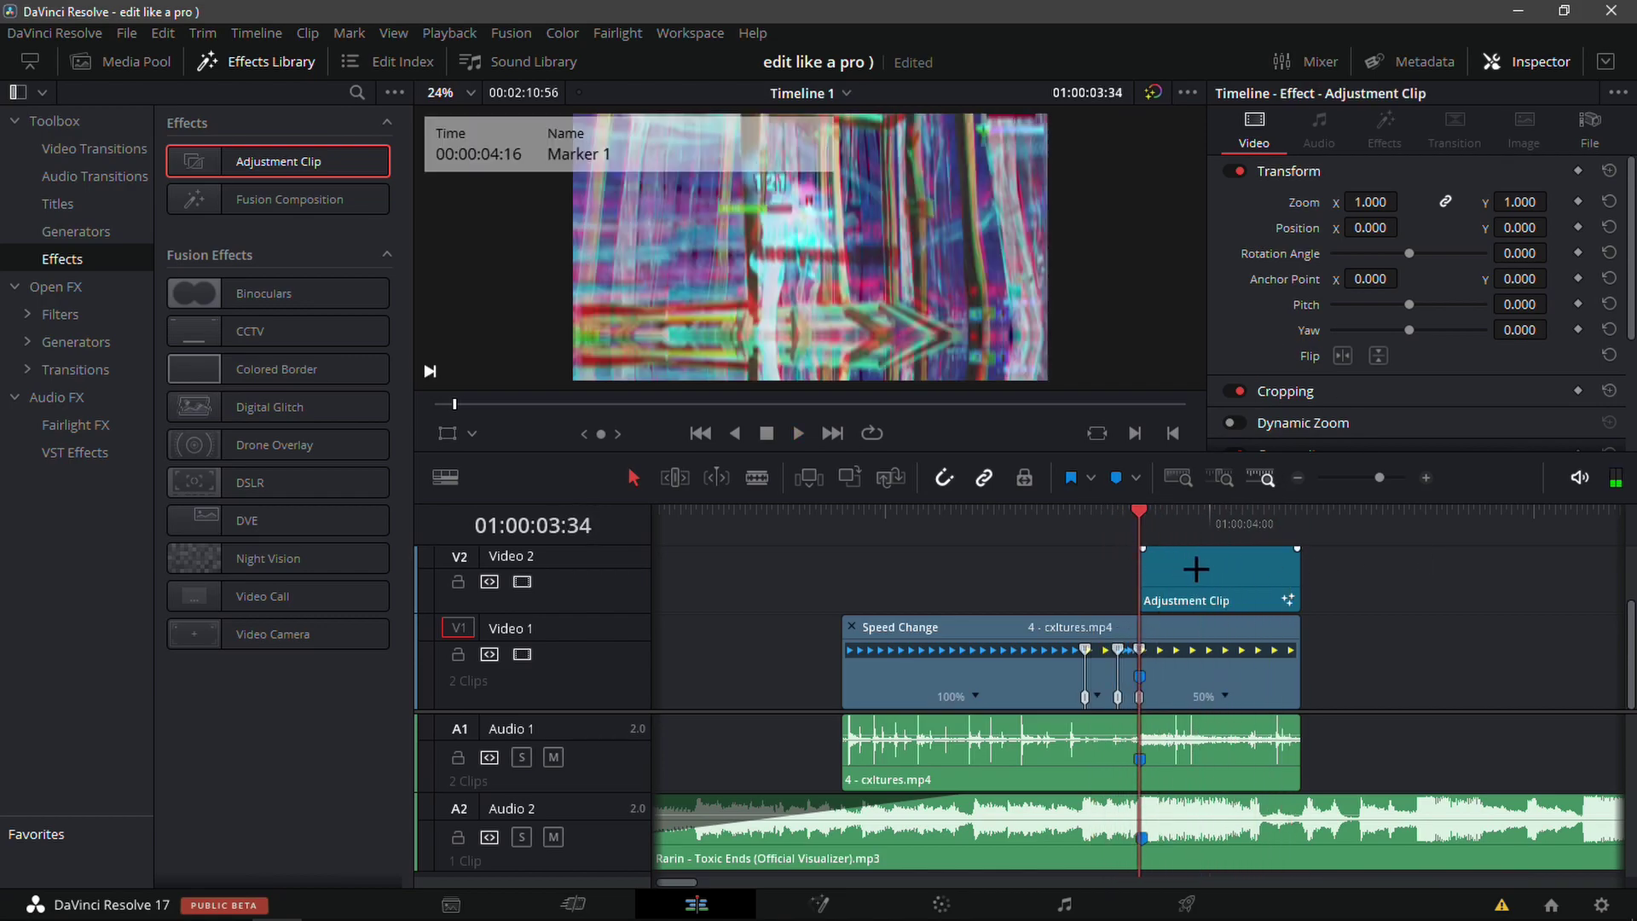
key("space")
- Replay the glitch section around Marker 1 several times, then move past the clip
left_click(1114, 524)
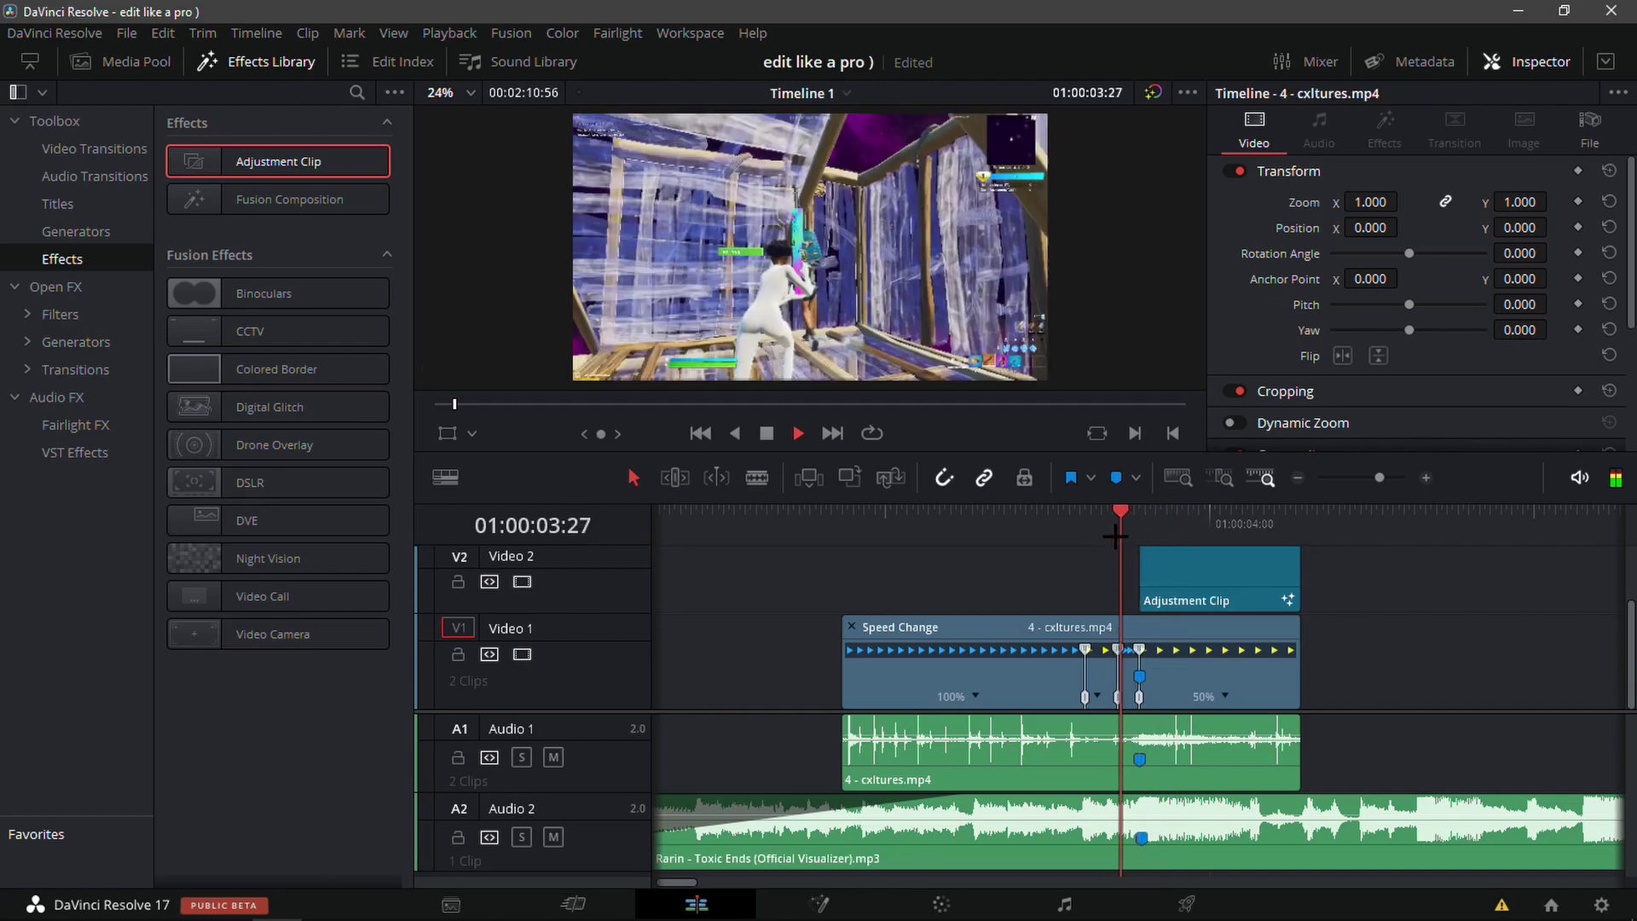
left_click(1113, 535)
left_click(1114, 538)
left_click(1124, 531)
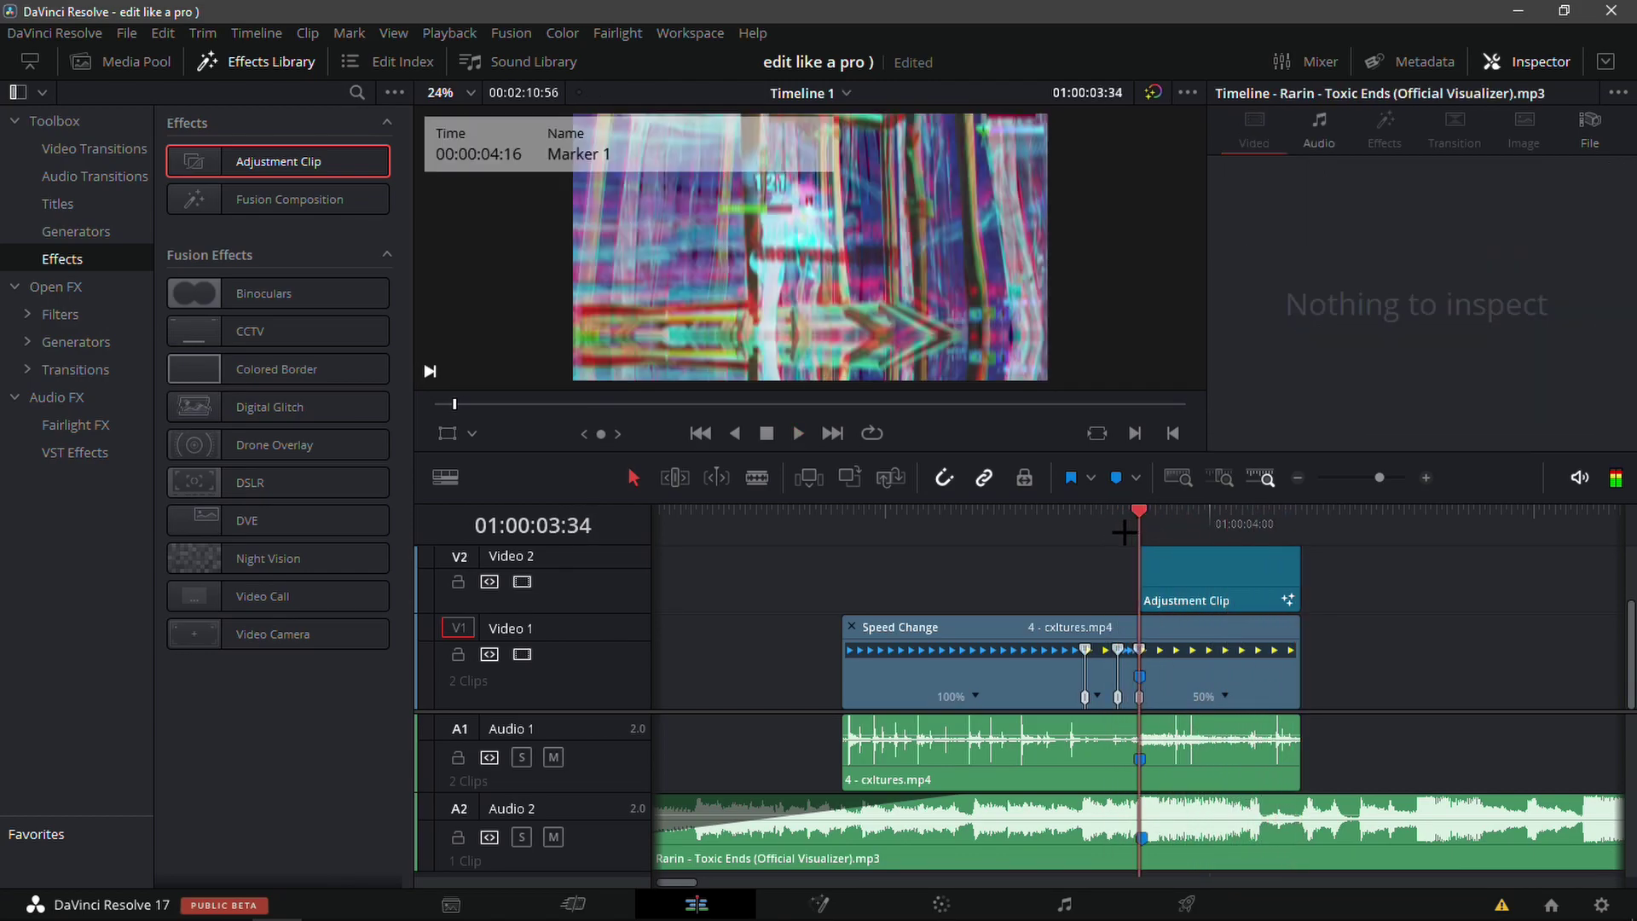
left_click(1146, 528)
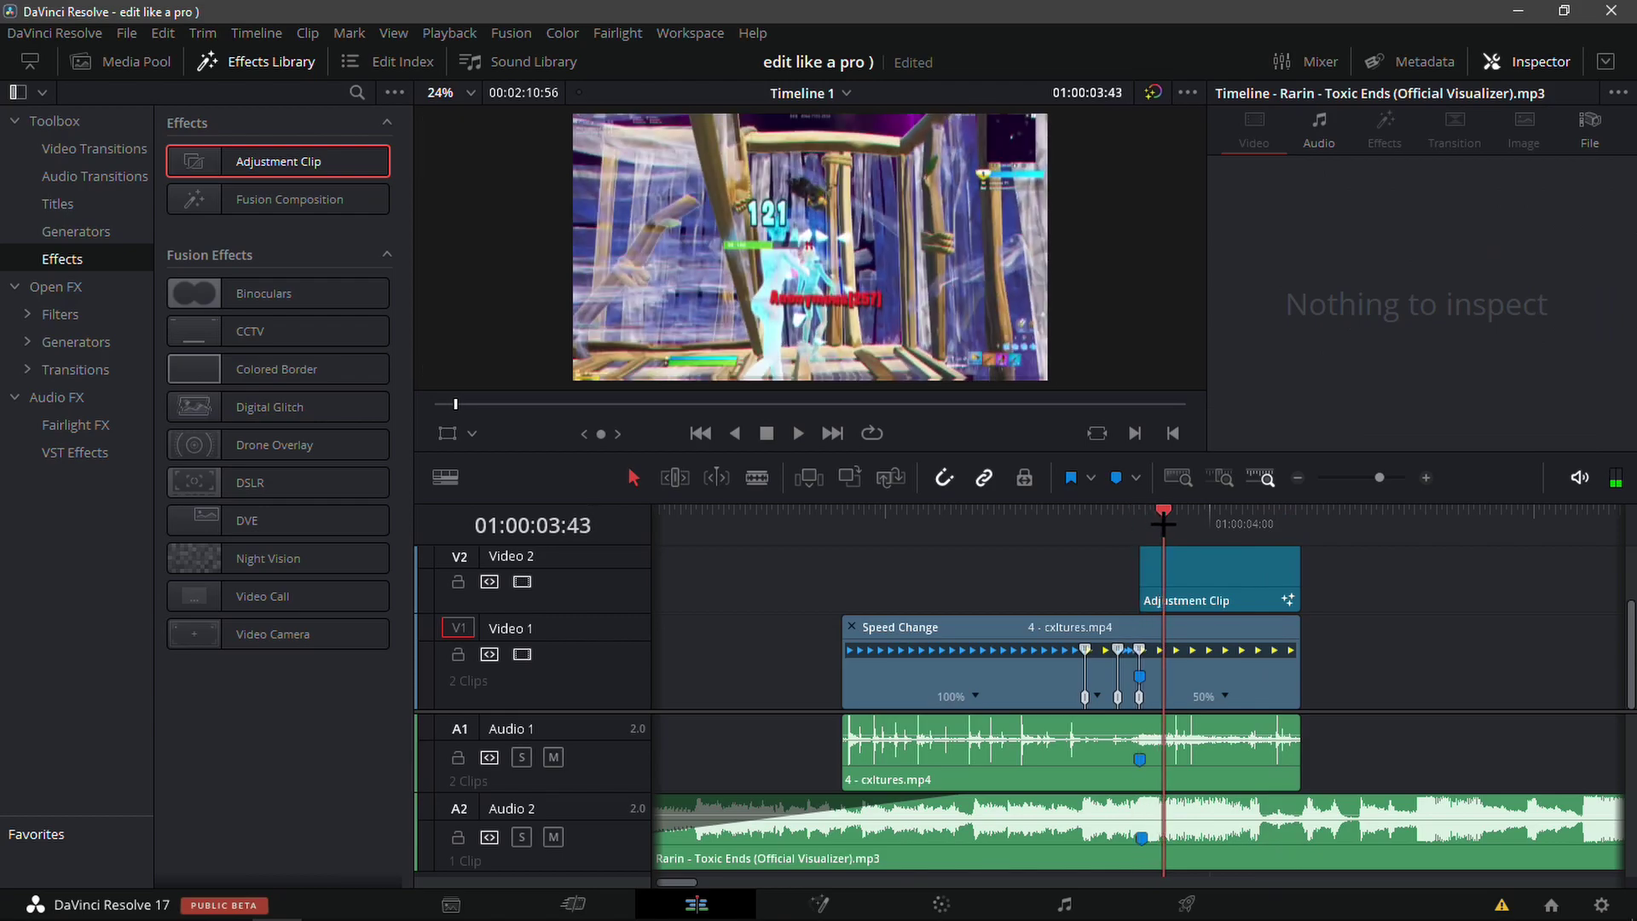
left_click(1148, 528)
left_click_drag(1156, 525, 1375, 530)
- Move 18 - brady.mp4 left so it butts directly against the end of the first clip
left_click(1299, 479)
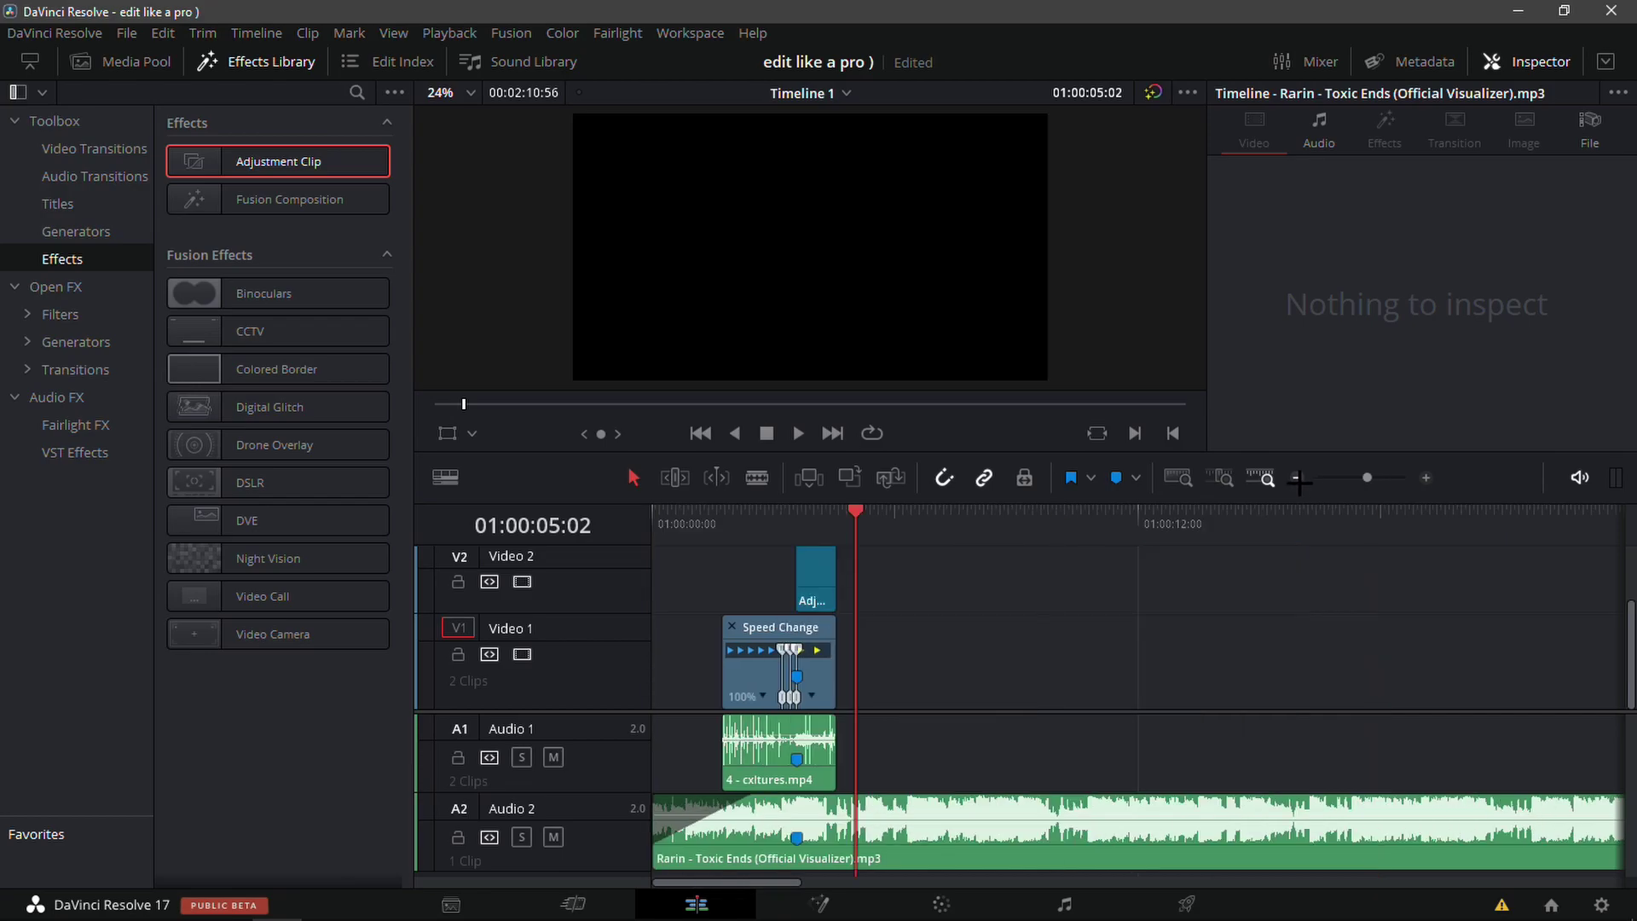
left_click(1300, 478)
left_click(1294, 476)
left_click_drag(1202, 718, 752, 673)
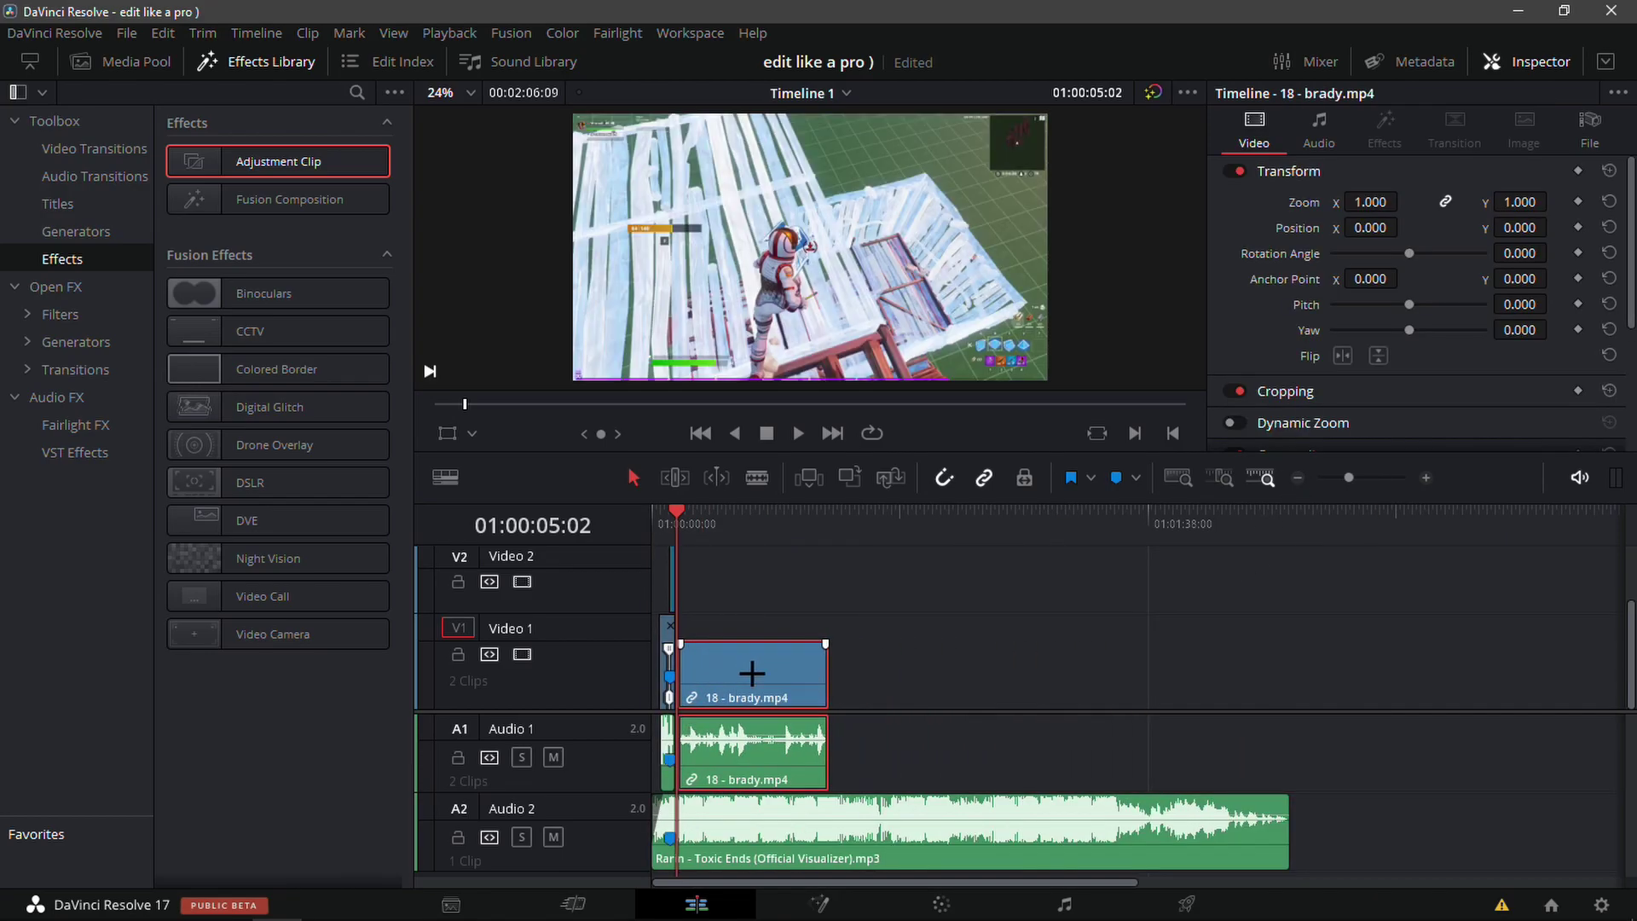
left_click(1427, 478)
left_click(1427, 478)
left_click(1427, 478)
left_click(1427, 478)
left_click(1427, 478)
left_click_drag(1141, 515, 1063, 560)
left_click_drag(1213, 693, 1135, 694)
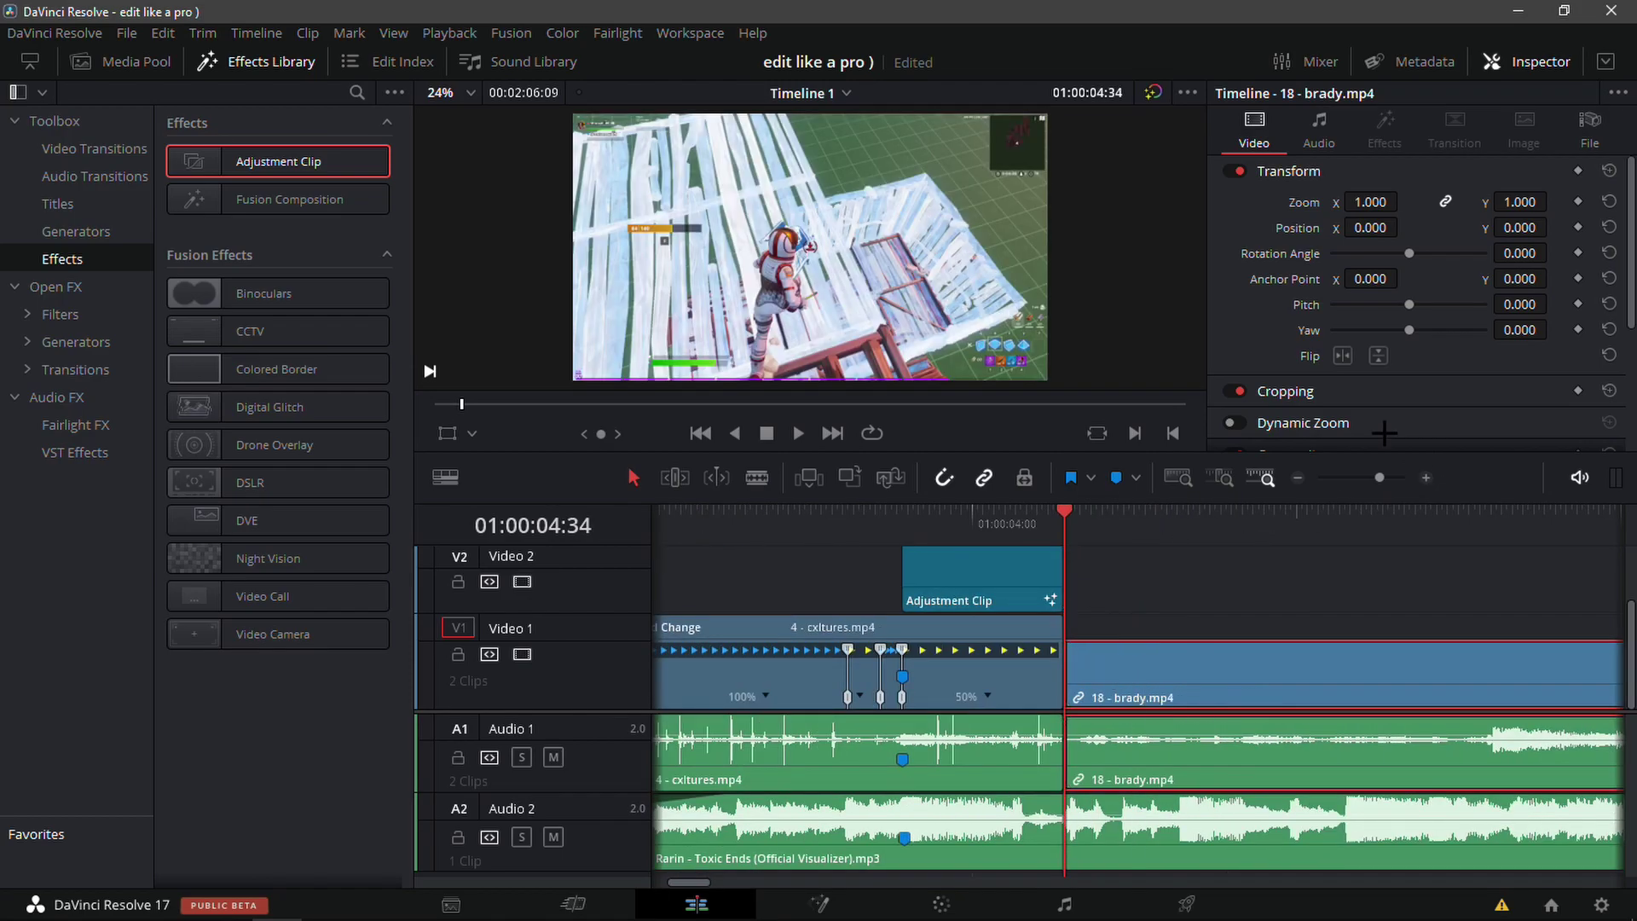
- Scrub through the brady clip to locate its highlight moment
left_click(1292, 478)
left_click_drag(1096, 514, 1565, 533)
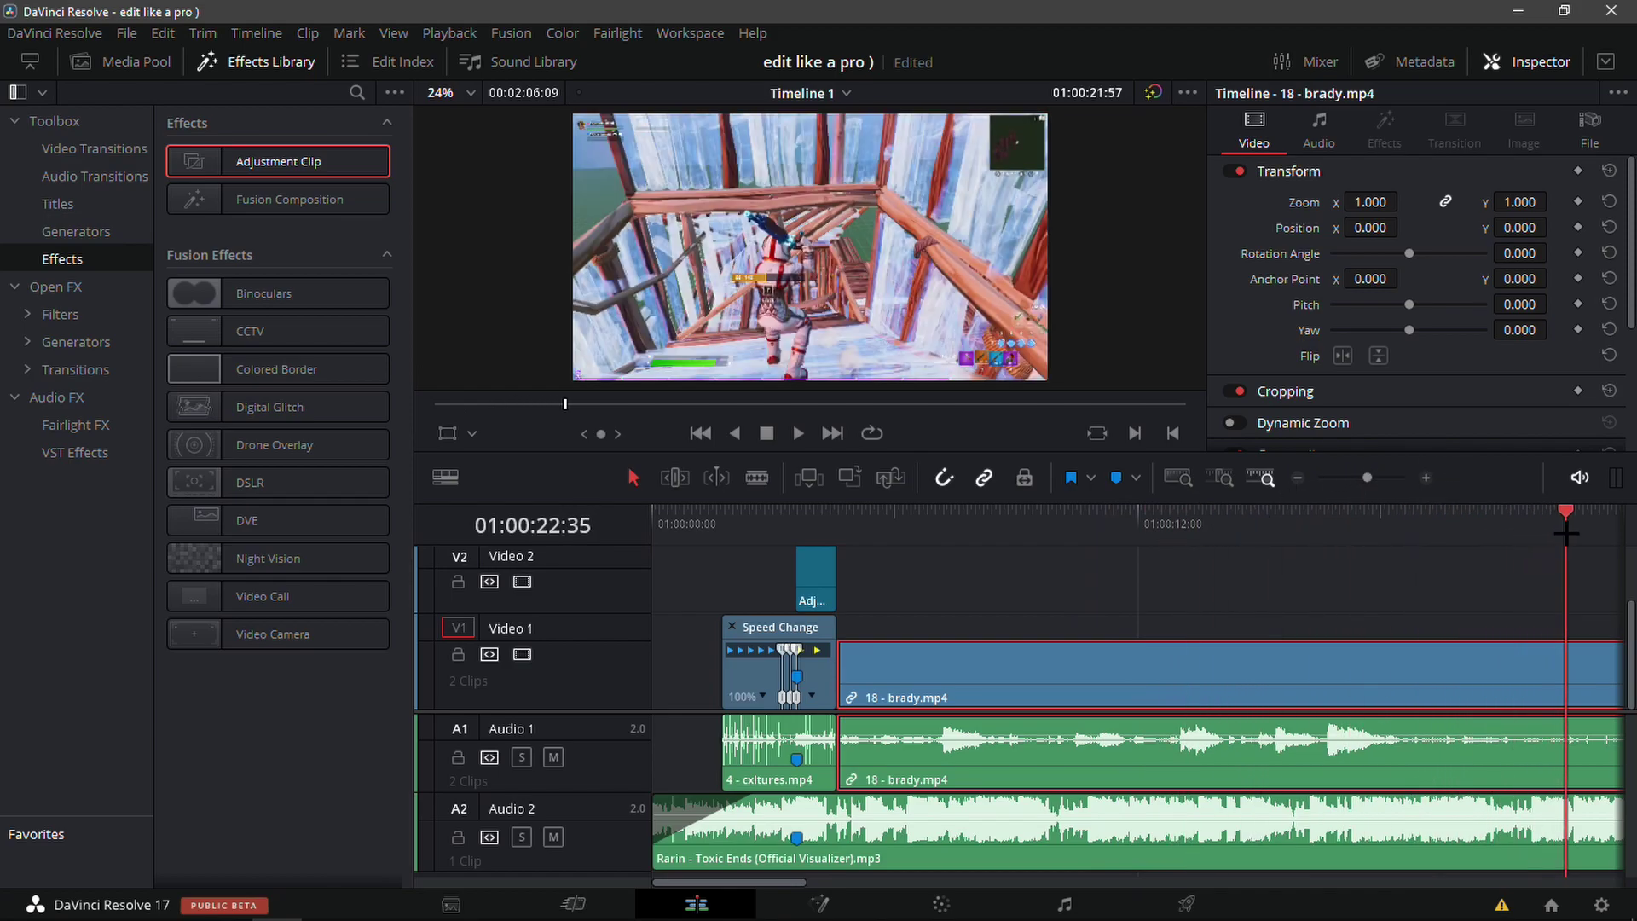
left_click(1297, 478)
left_click(1297, 477)
left_click(900, 515)
left_click_drag(901, 514, 943, 509)
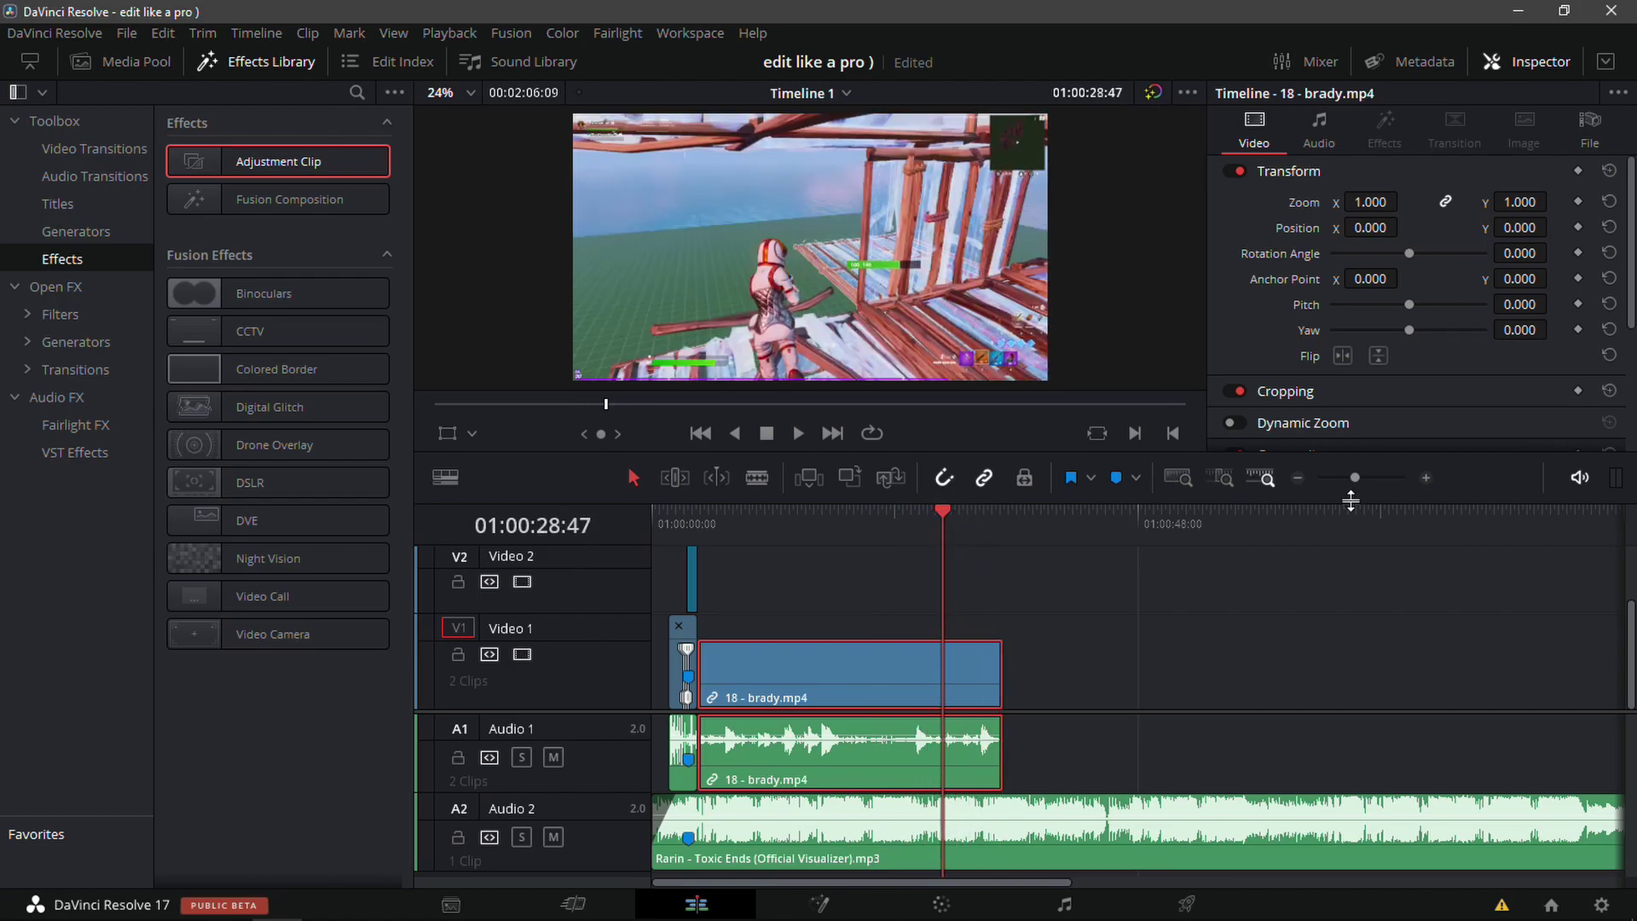
left_click(1426, 477)
left_click_drag(1139, 533, 1288, 534)
- Step to the exact highlight frame and add Marker 1 at 01:00:32:25
key("Left")
key("Left")
key("Left")
key("Left")
key("Left")
key("Left")
key("Left")
key("Left")
key("Left")
key("Left")
key("Left")
key("Left")
key("Left")
key("Left")
key("Left")
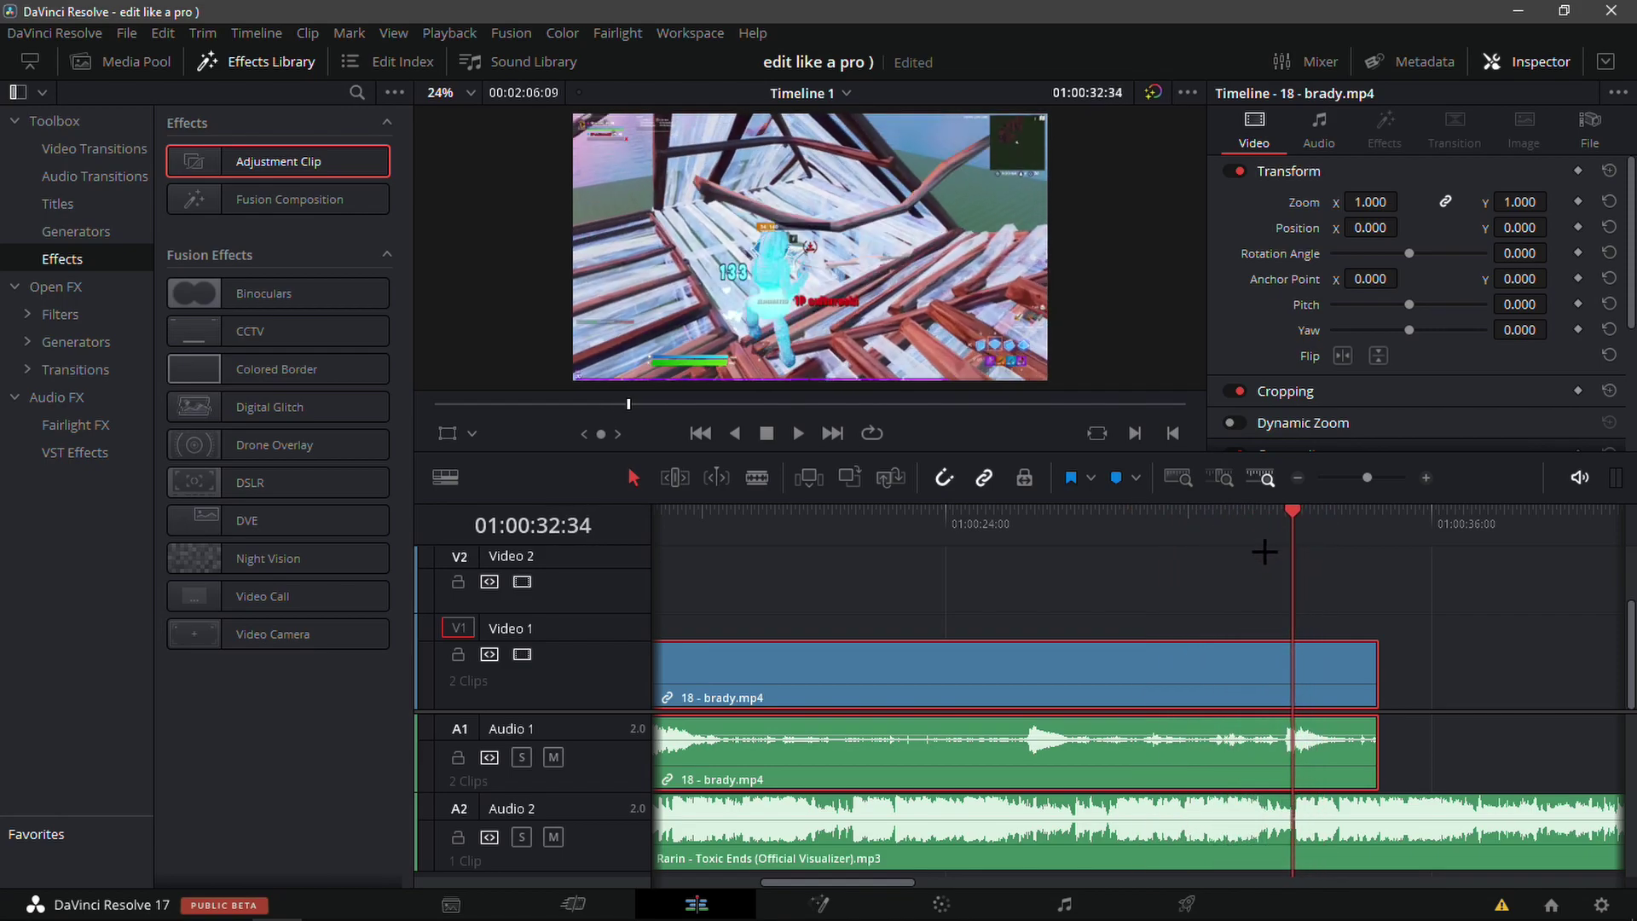
key("Right")
key("Right")
key("Right")
key("Right")
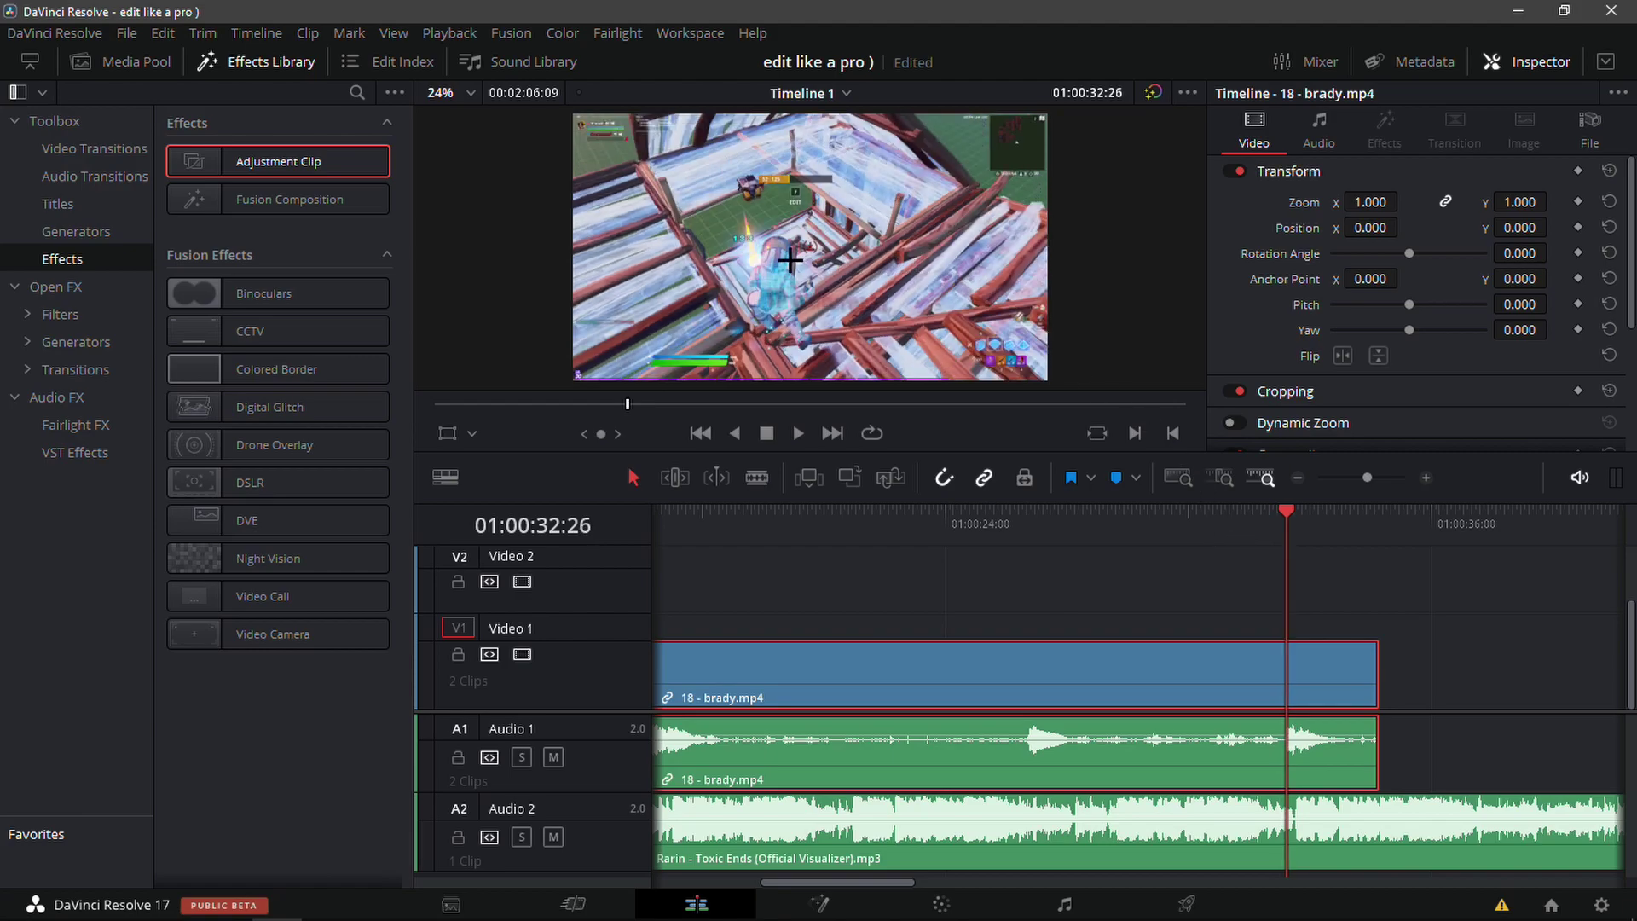
scroll(791, 261, "up", 5)
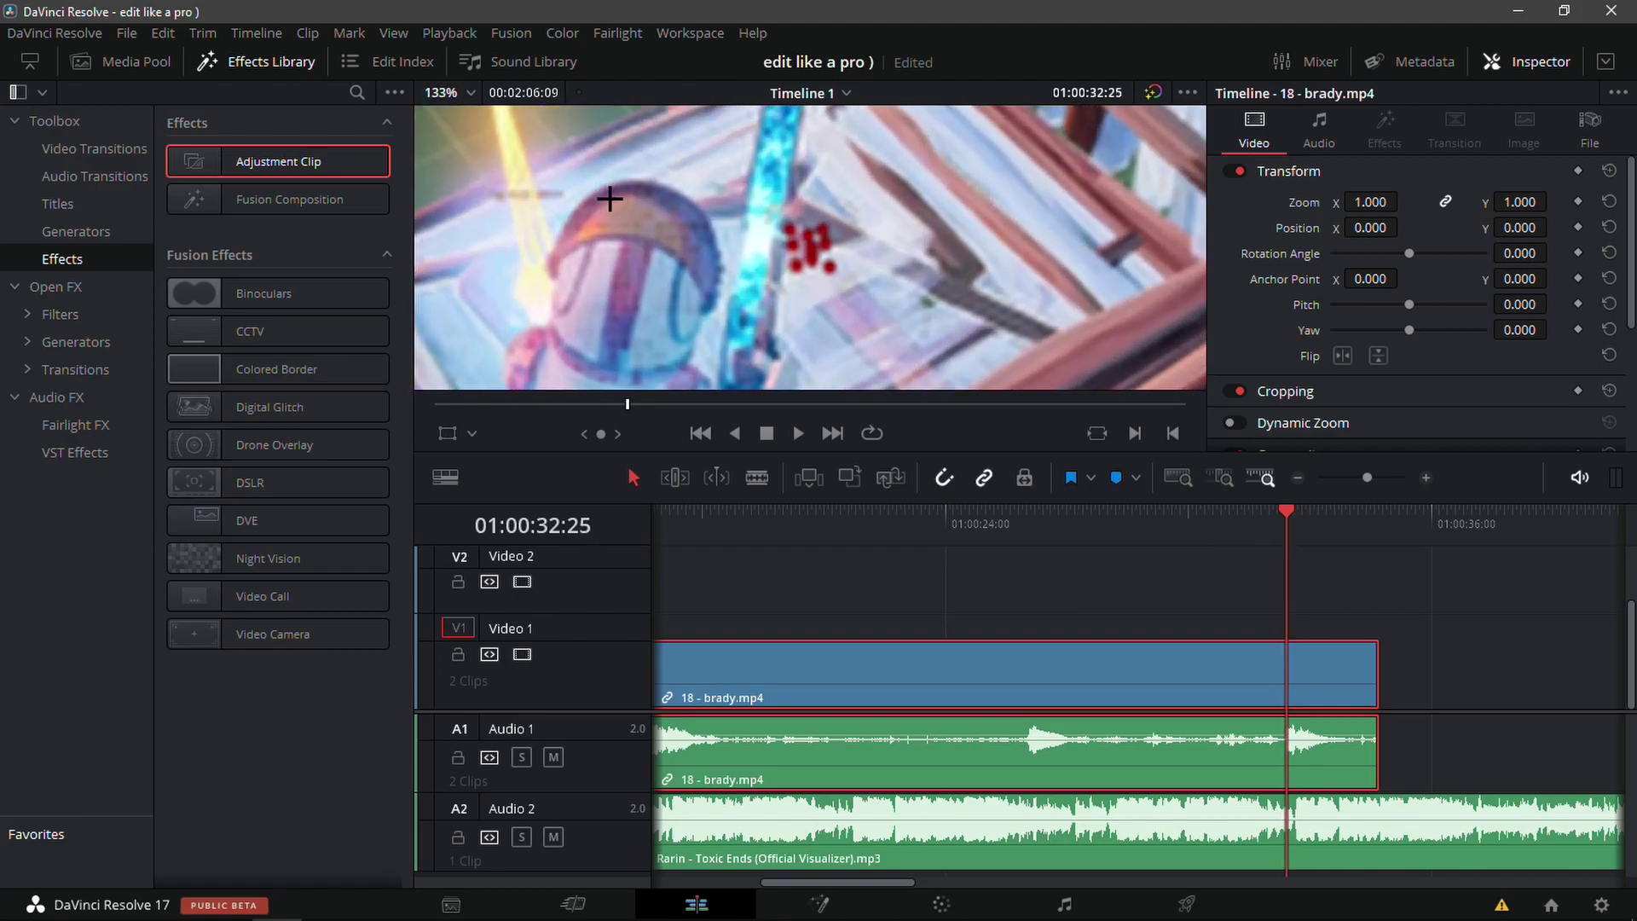
scroll(554, 203, "down", 5)
scroll(568, 206, "down", 1)
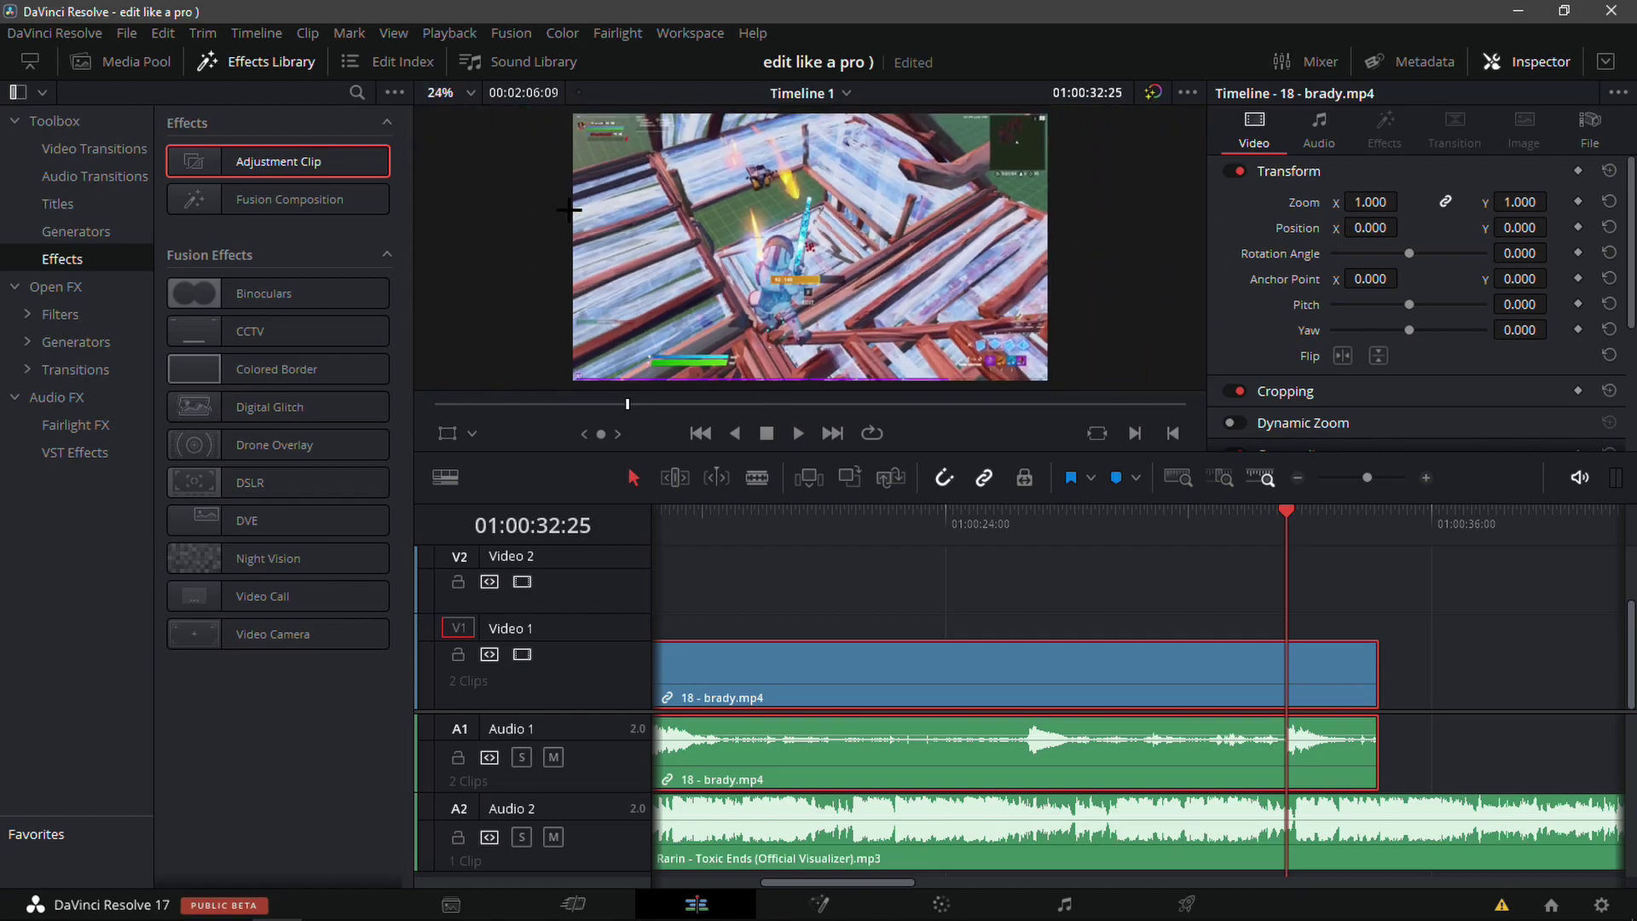
key("ctrl+m")
- Confirm the brady marker, push the clip further right, and preview from the first cut
left_click(1418, 632)
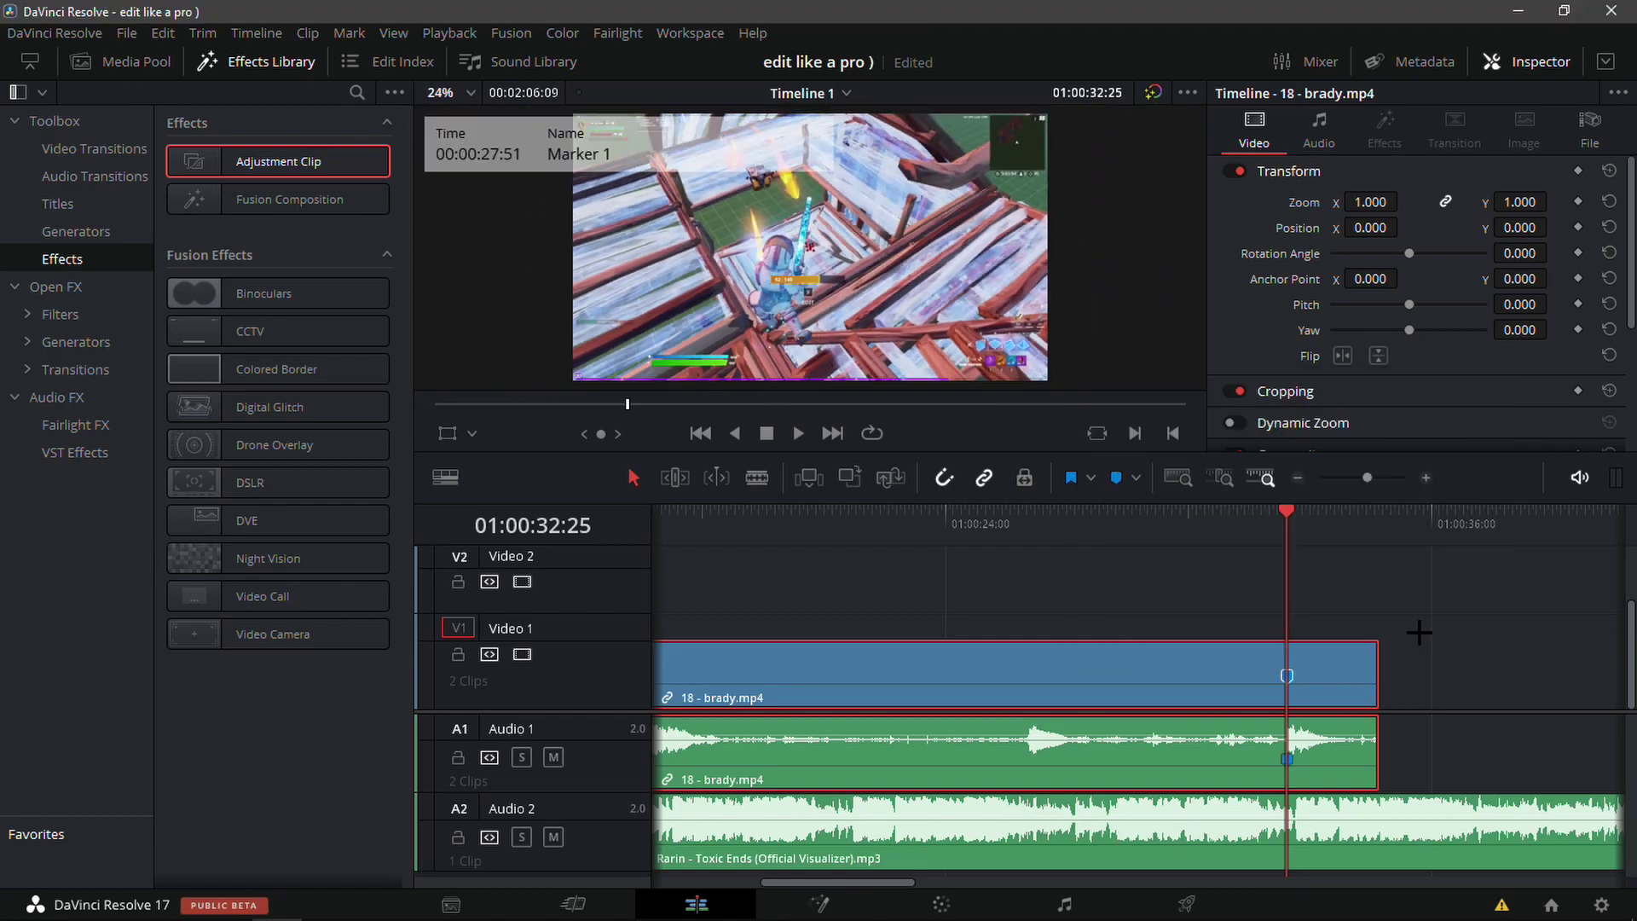
left_click(1296, 477)
left_click(1296, 477)
left_click_drag(830, 673, 1071, 679)
left_click_drag(798, 526, 699, 585)
key("space")
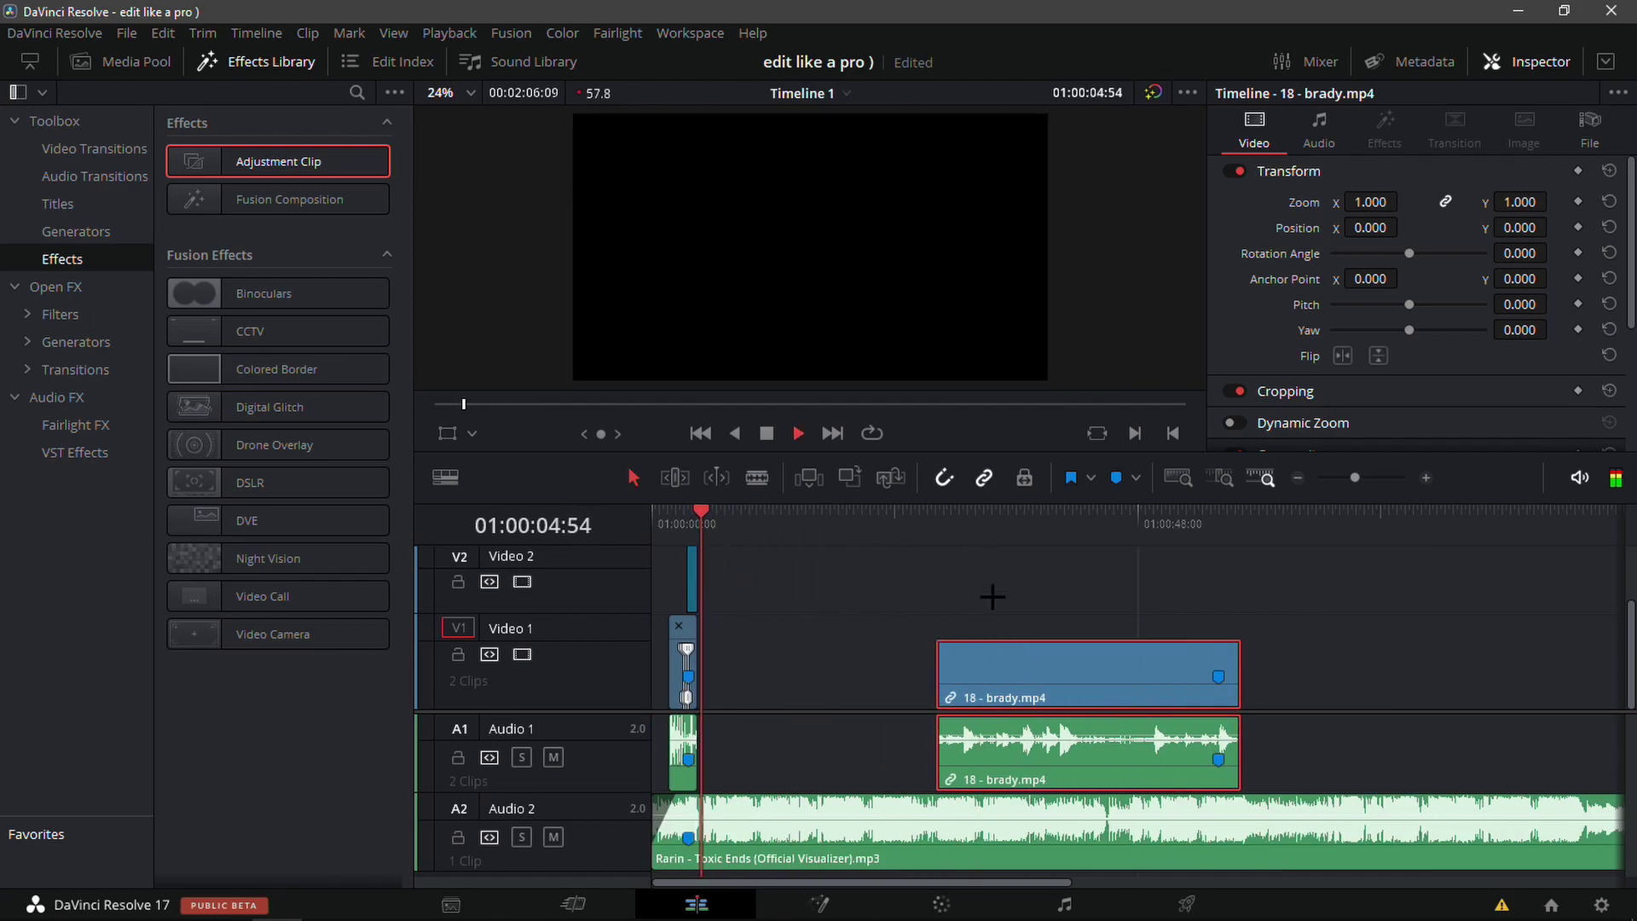
key("space")
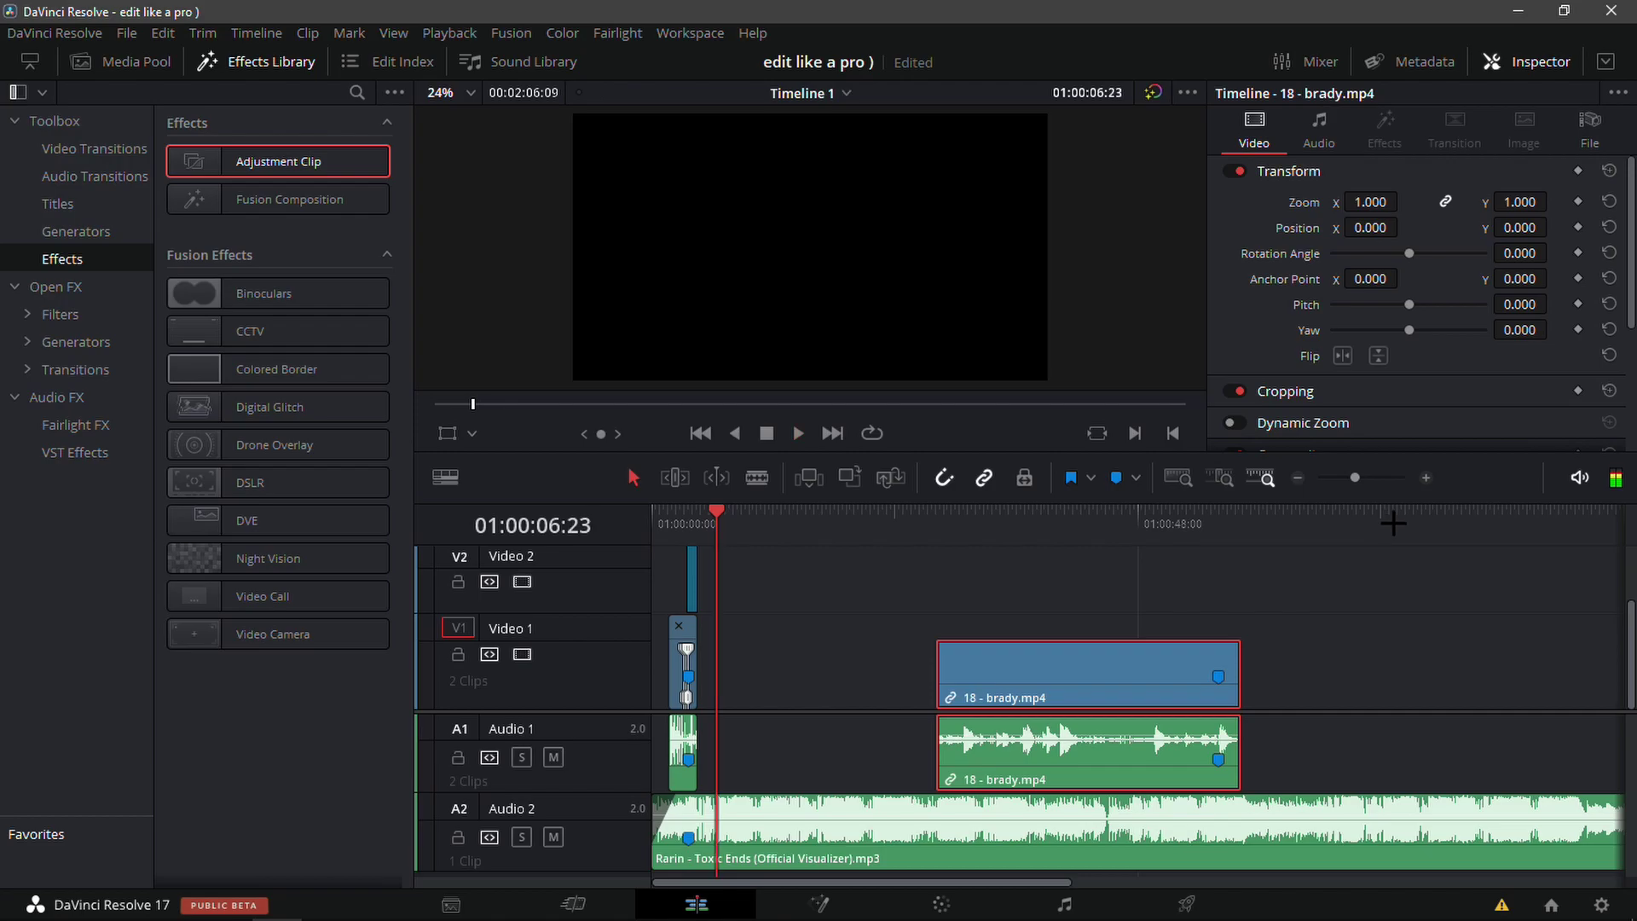
- Add a marker on the music clip exactly at the beat
left_click(1436, 477)
left_click(1436, 476)
left_click(1076, 547)
left_click_drag(1076, 547, 1092, 545)
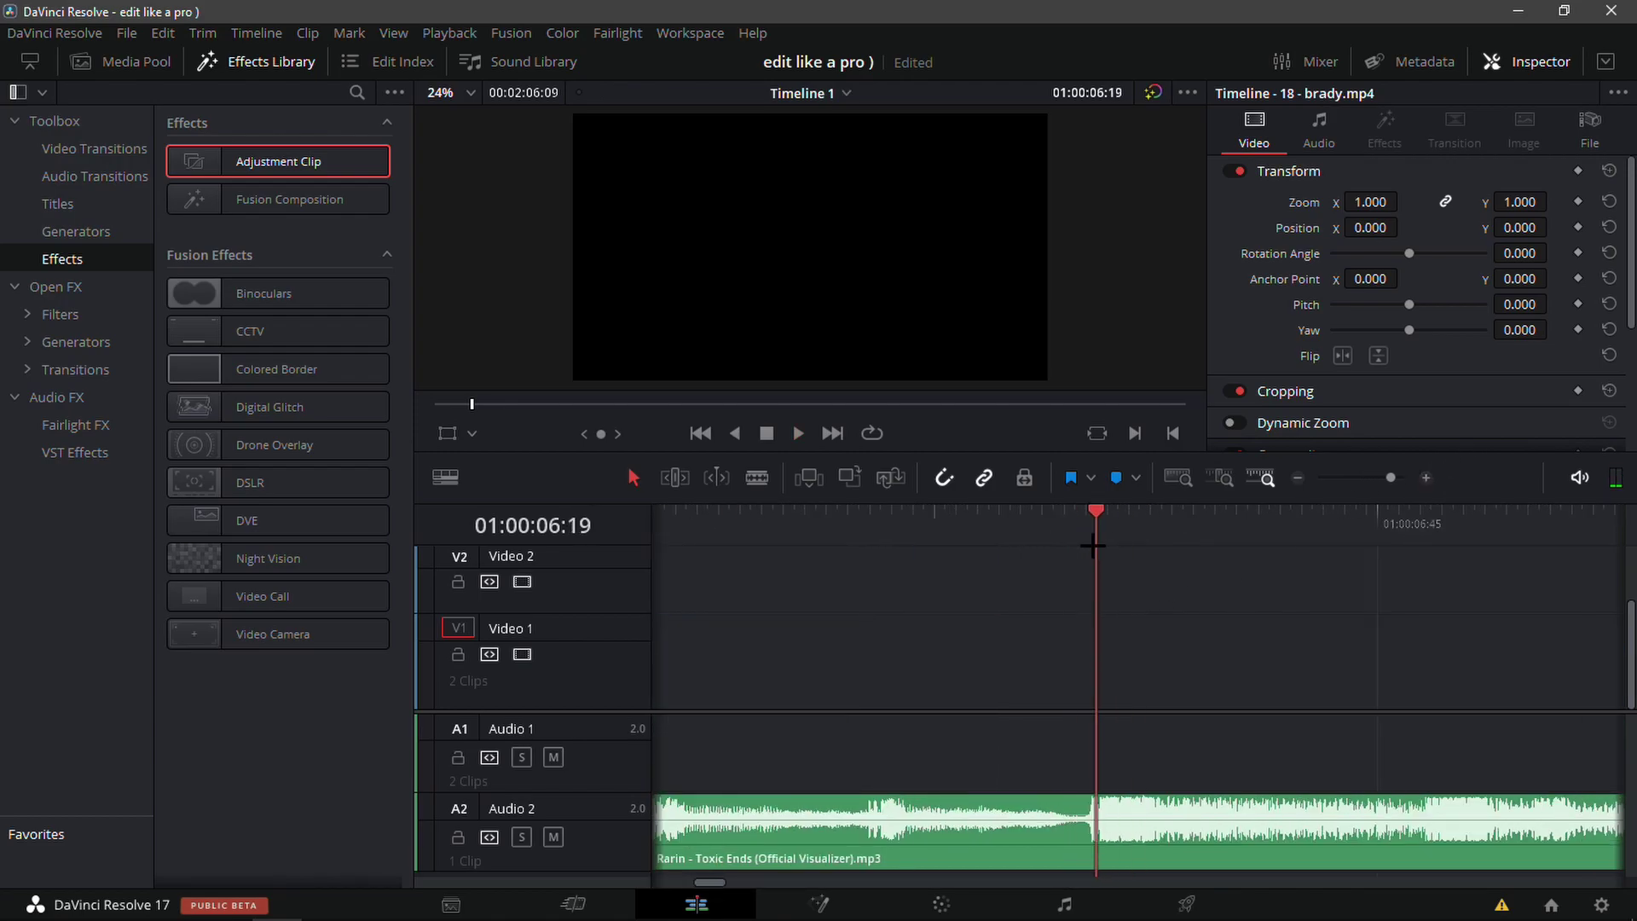
left_click(1145, 858)
key("m")
key("m")
left_click(1228, 795)
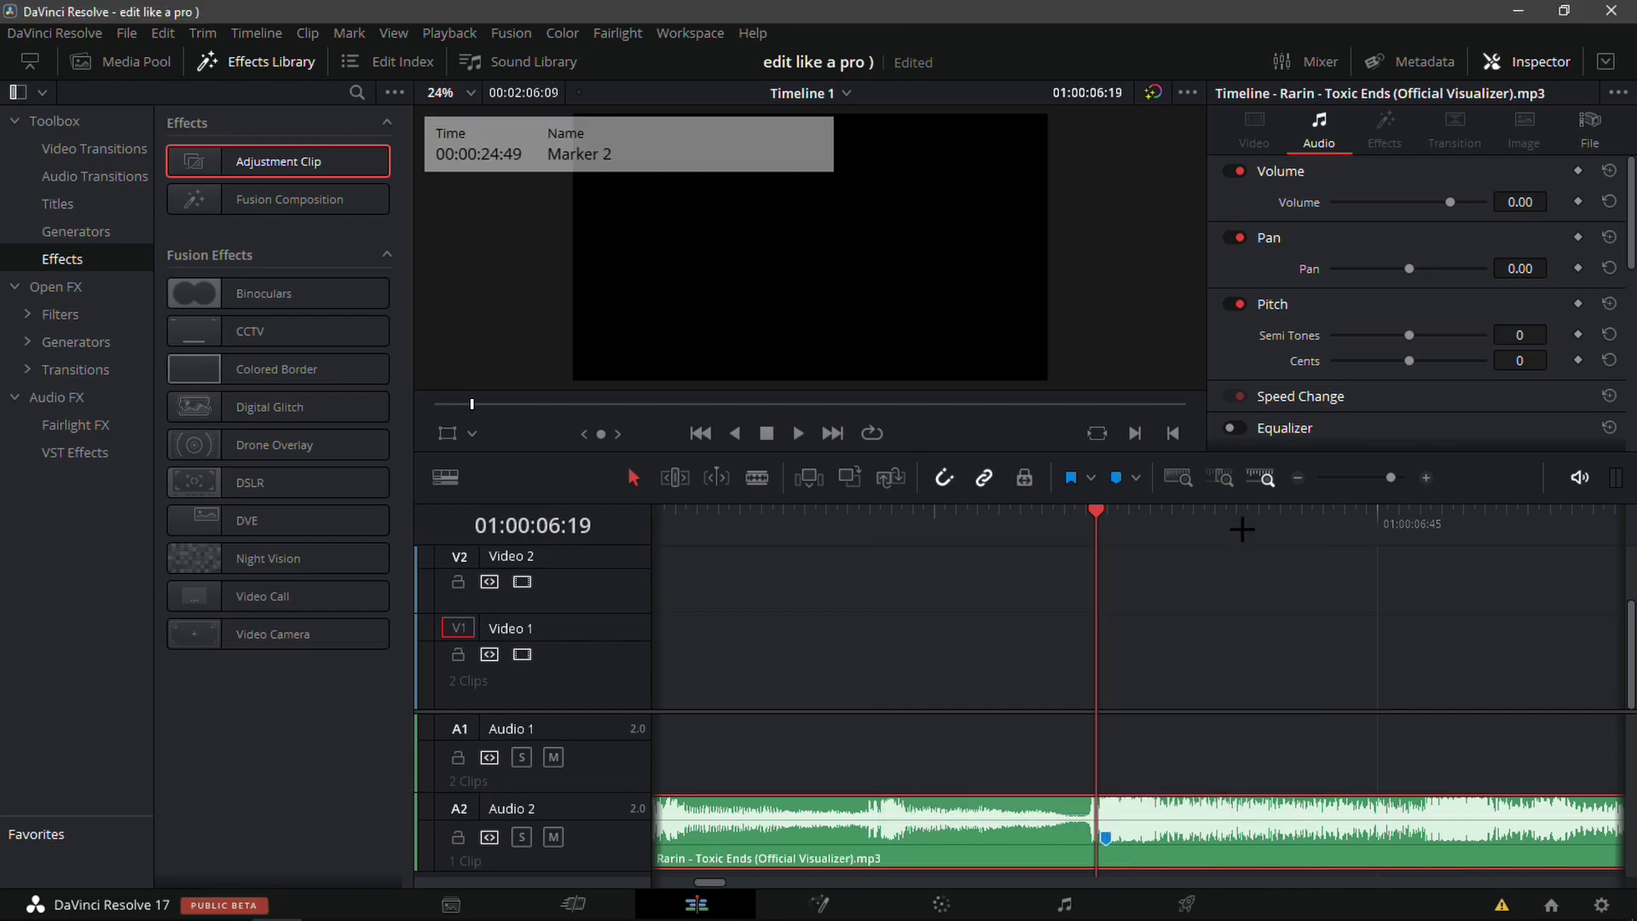
- Align the brady marker to the music beat, trim the clip's head, and play across the cut
left_click(1287, 478)
left_click(1287, 478)
left_click_drag(1289, 665, 793, 705)
left_click_drag(786, 684, 752, 663)
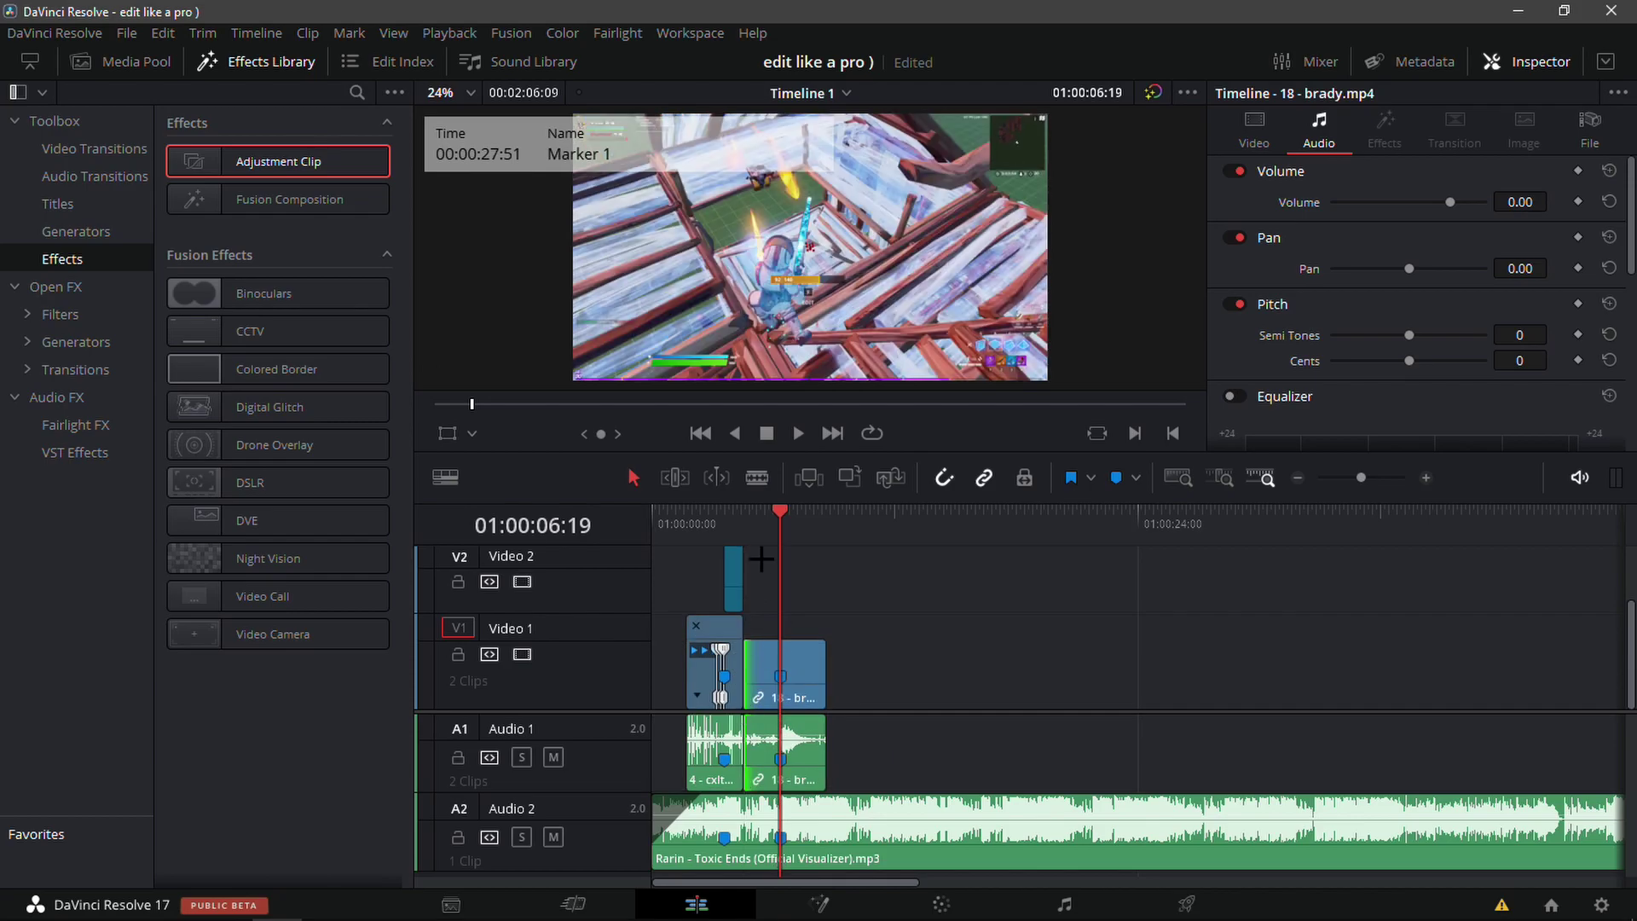
left_click(755, 522)
key("space")
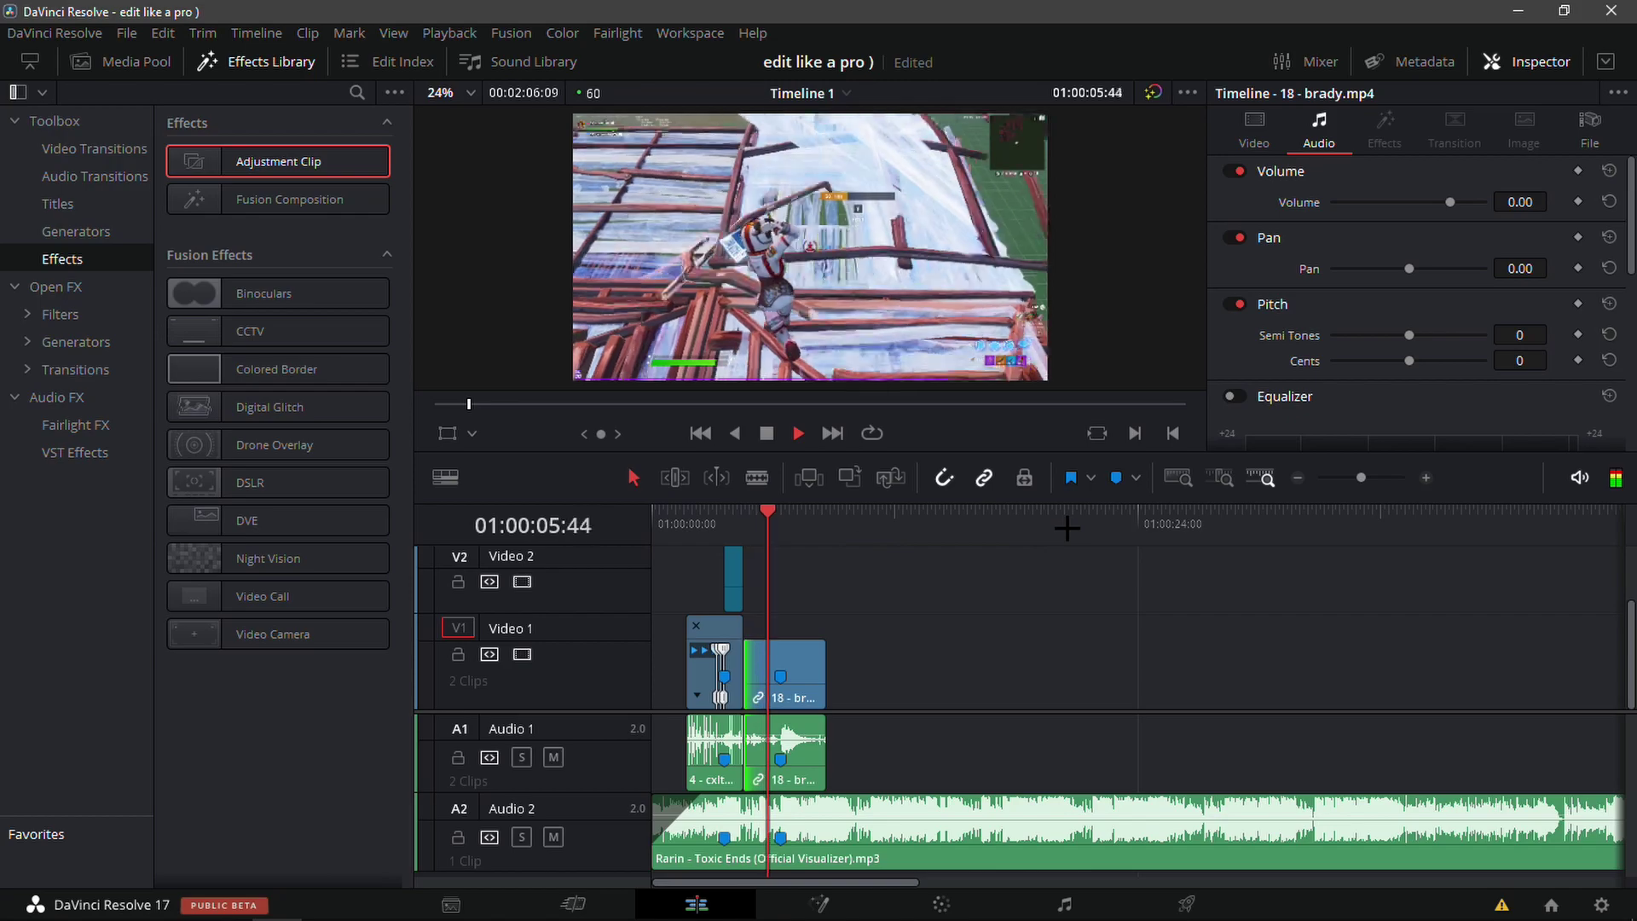
- Show the brady clip's retime controls and unlink its video from its audio
left_click(777, 543)
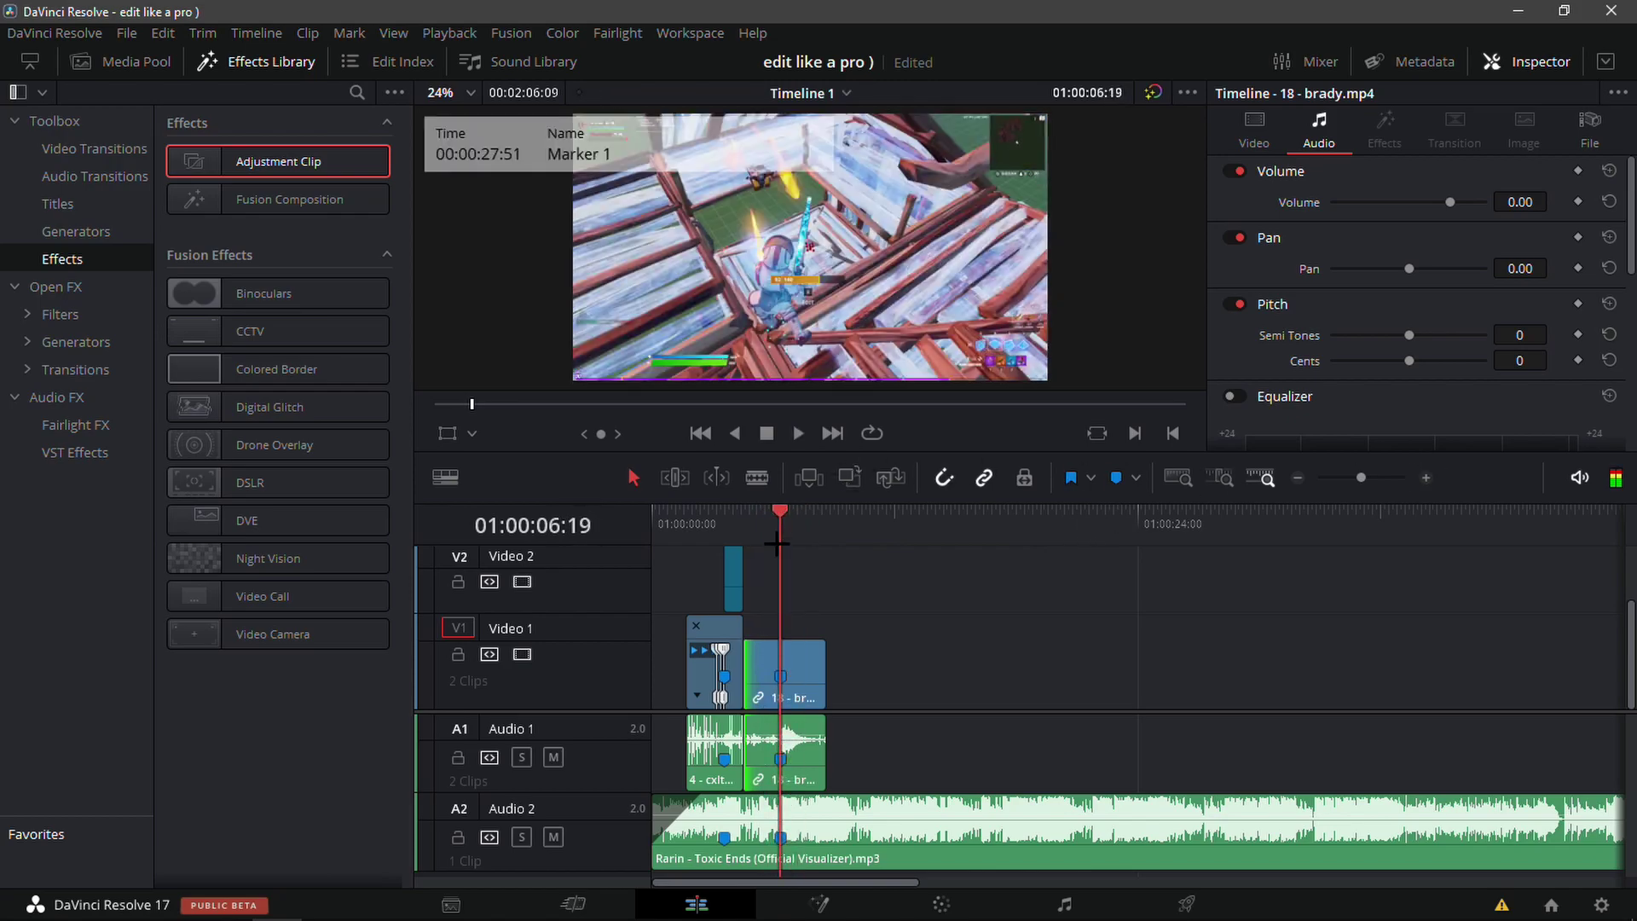
left_click(1427, 480)
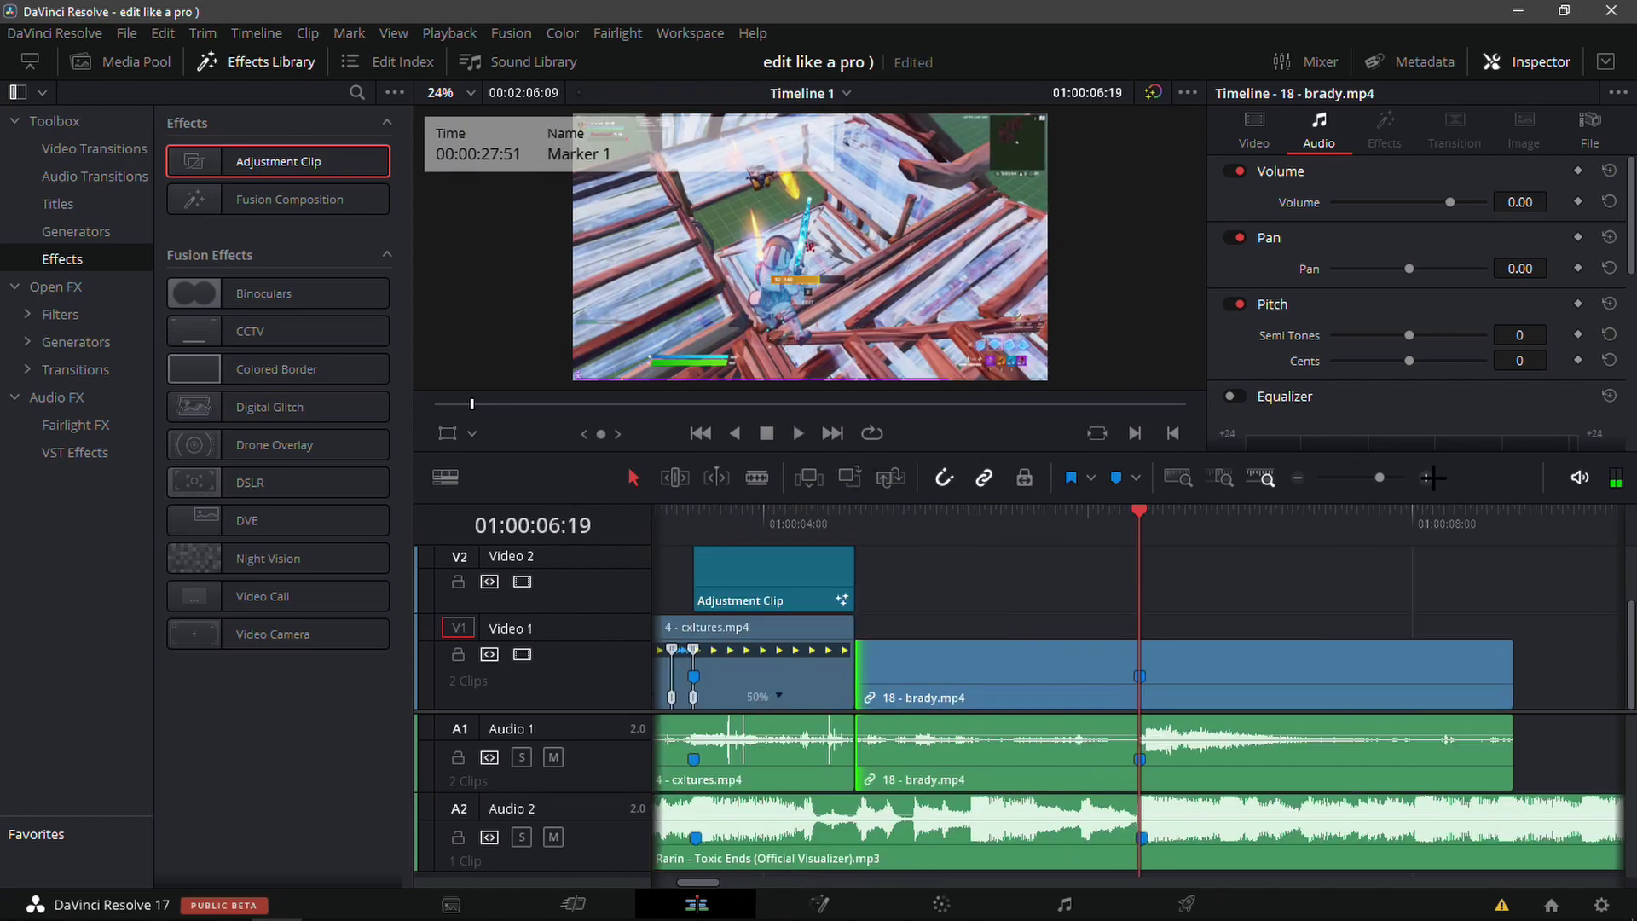
left_click(1254, 680)
key("ctrl+r")
right_click(1254, 682)
left_click(1274, 706)
- Add speed points on the brady clip at and just around the marker
left_click(1166, 525)
mouse_move(1159, 527)
left_mouse_down()
mouse_move(1144, 553)
mouse_move(1074, 548)
mouse_move(1112, 537)
left_mouse_up()
left_click(1144, 559)
left_click(1195, 696)
left_click(1221, 703)
left_click(1344, 695)
left_click(1339, 699)
left_click(1363, 699)
left_click(1121, 698)
left_click(1145, 694)
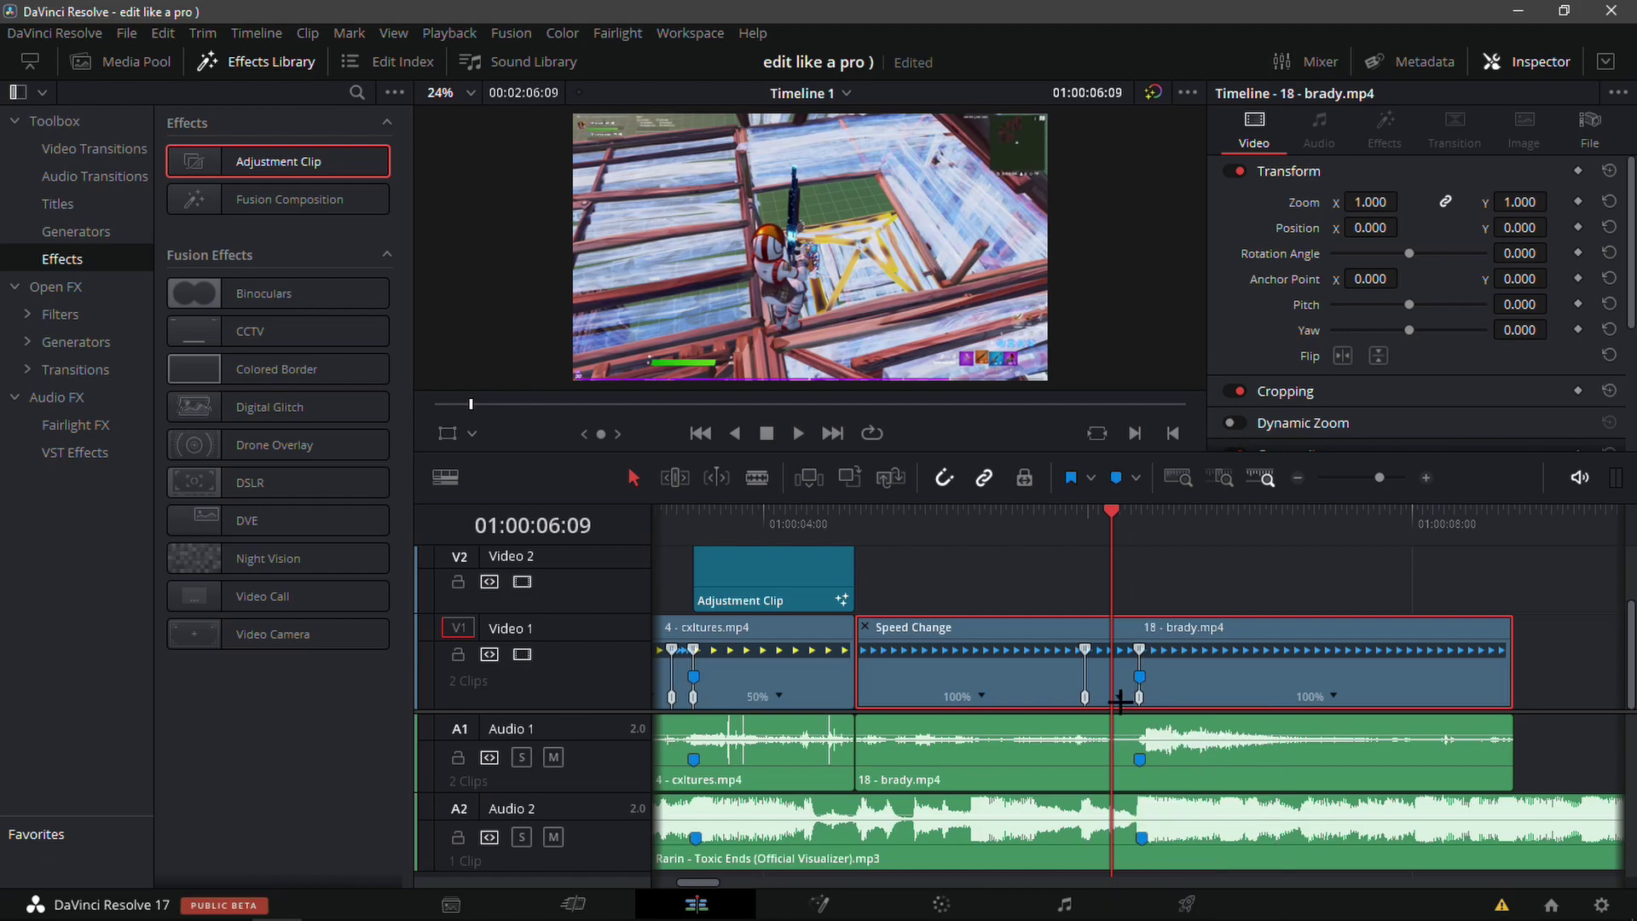
left_click(1120, 700)
- Slow the short speed segment to 50%
left_click(1150, 698)
left_click(1094, 697)
mouse_move(1192, 746)
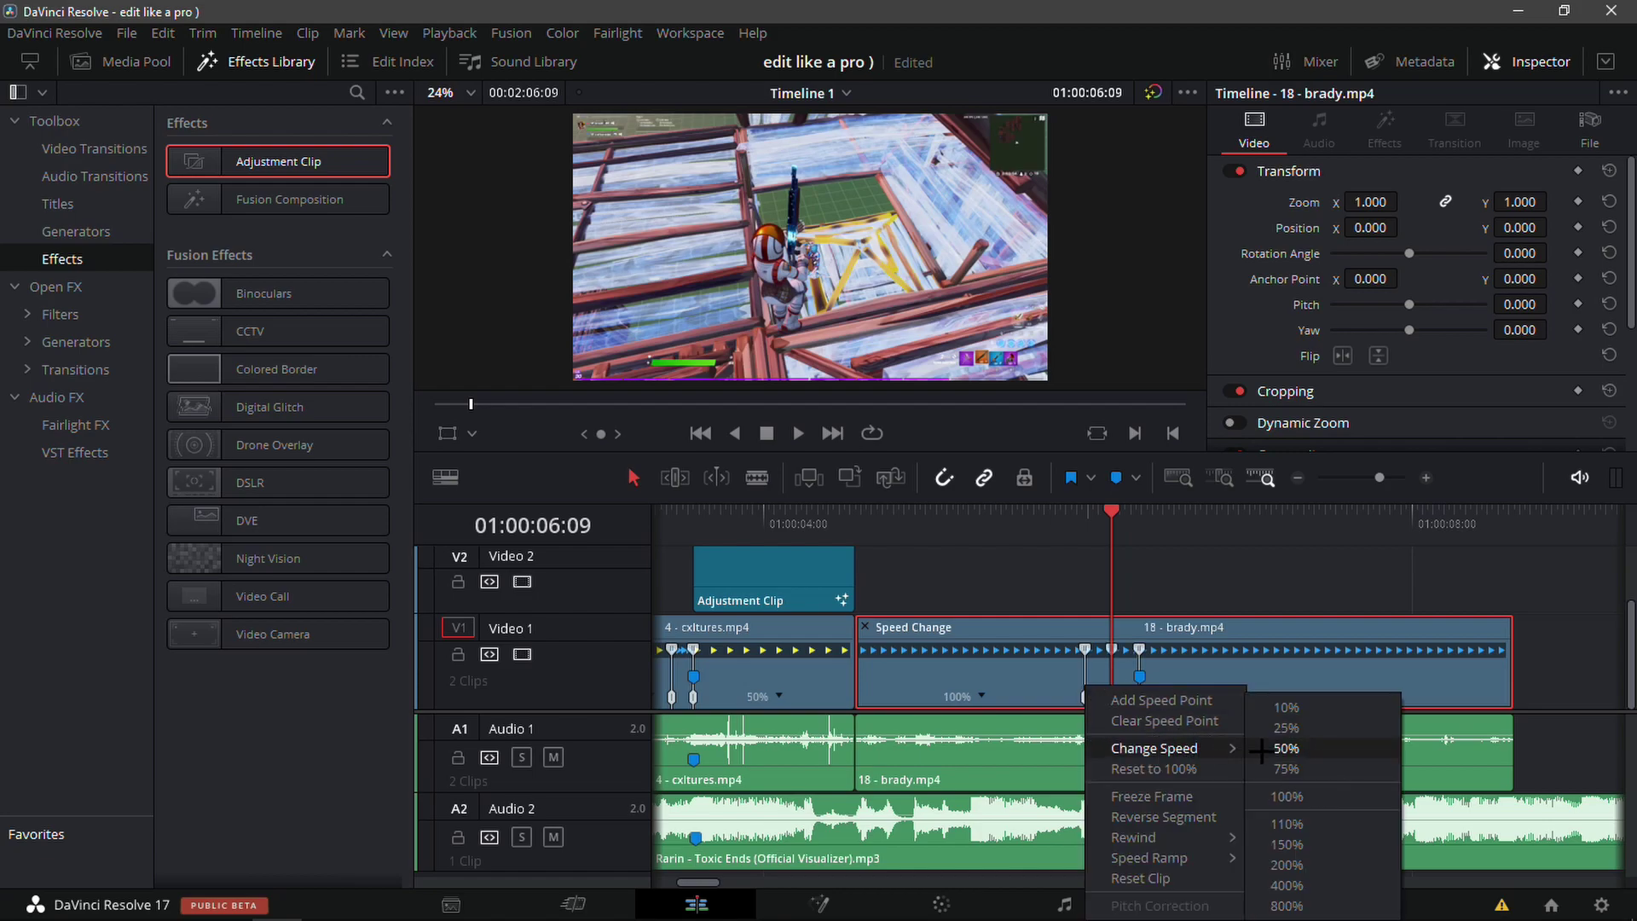
left_click(1260, 747)
left_click(1163, 553)
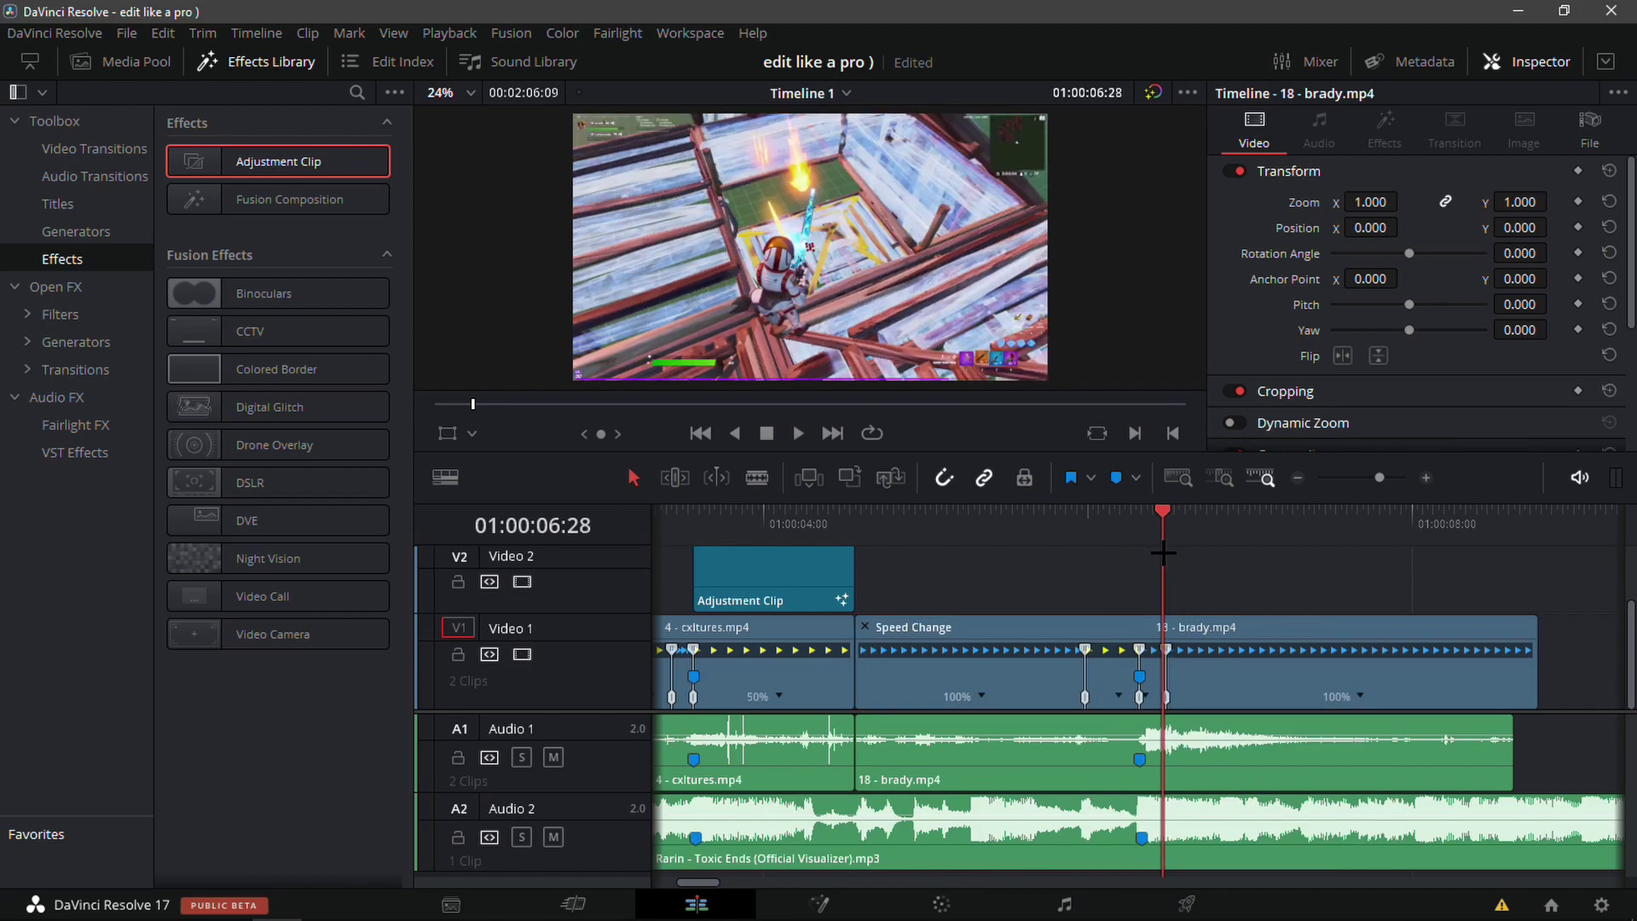
- Speed the next segment up to 200% and shift its end speed point earlier
left_click(1428, 478)
left_click(1108, 695)
left_click(1102, 694)
mouse_move(1246, 750)
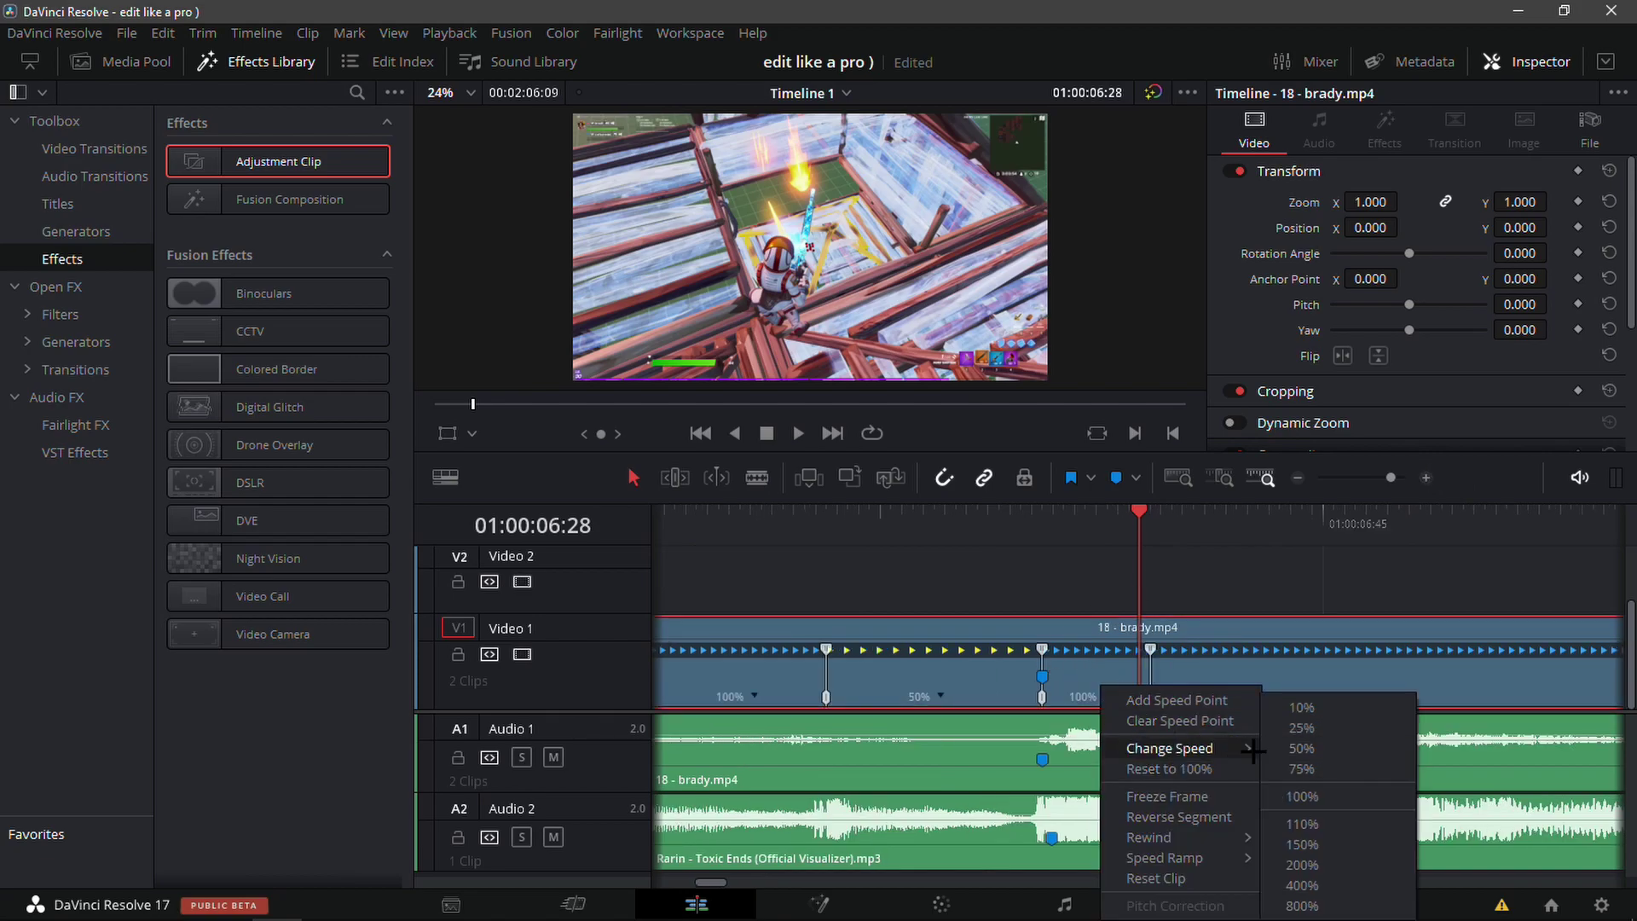
left_click(1302, 864)
left_click_drag(1131, 512, 1093, 553)
key("Right")
mouse_move(1096, 697)
left_mouse_down()
mouse_move(1100, 714)
mouse_move(1107, 698)
left_mouse_up()
left_click_drag(1088, 534, 1041, 579)
left_click_drag(1041, 697, 945, 726)
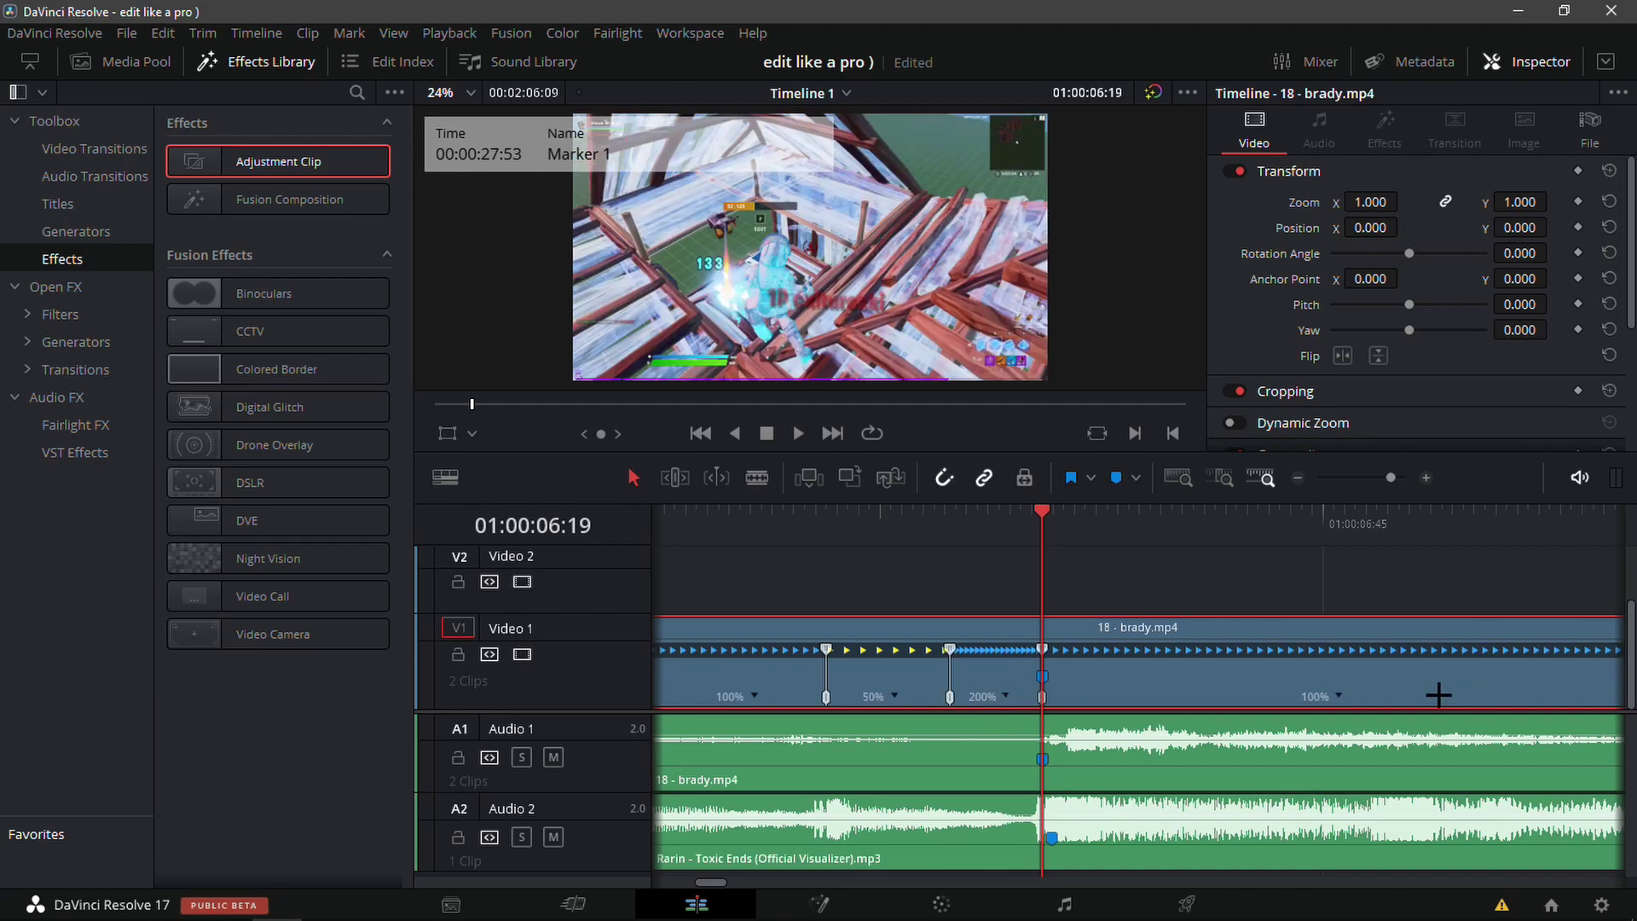
- Retime the final segment, then shorten the brady video and trim its audio to end together
left_click(1336, 700)
mouse_move(1408, 750)
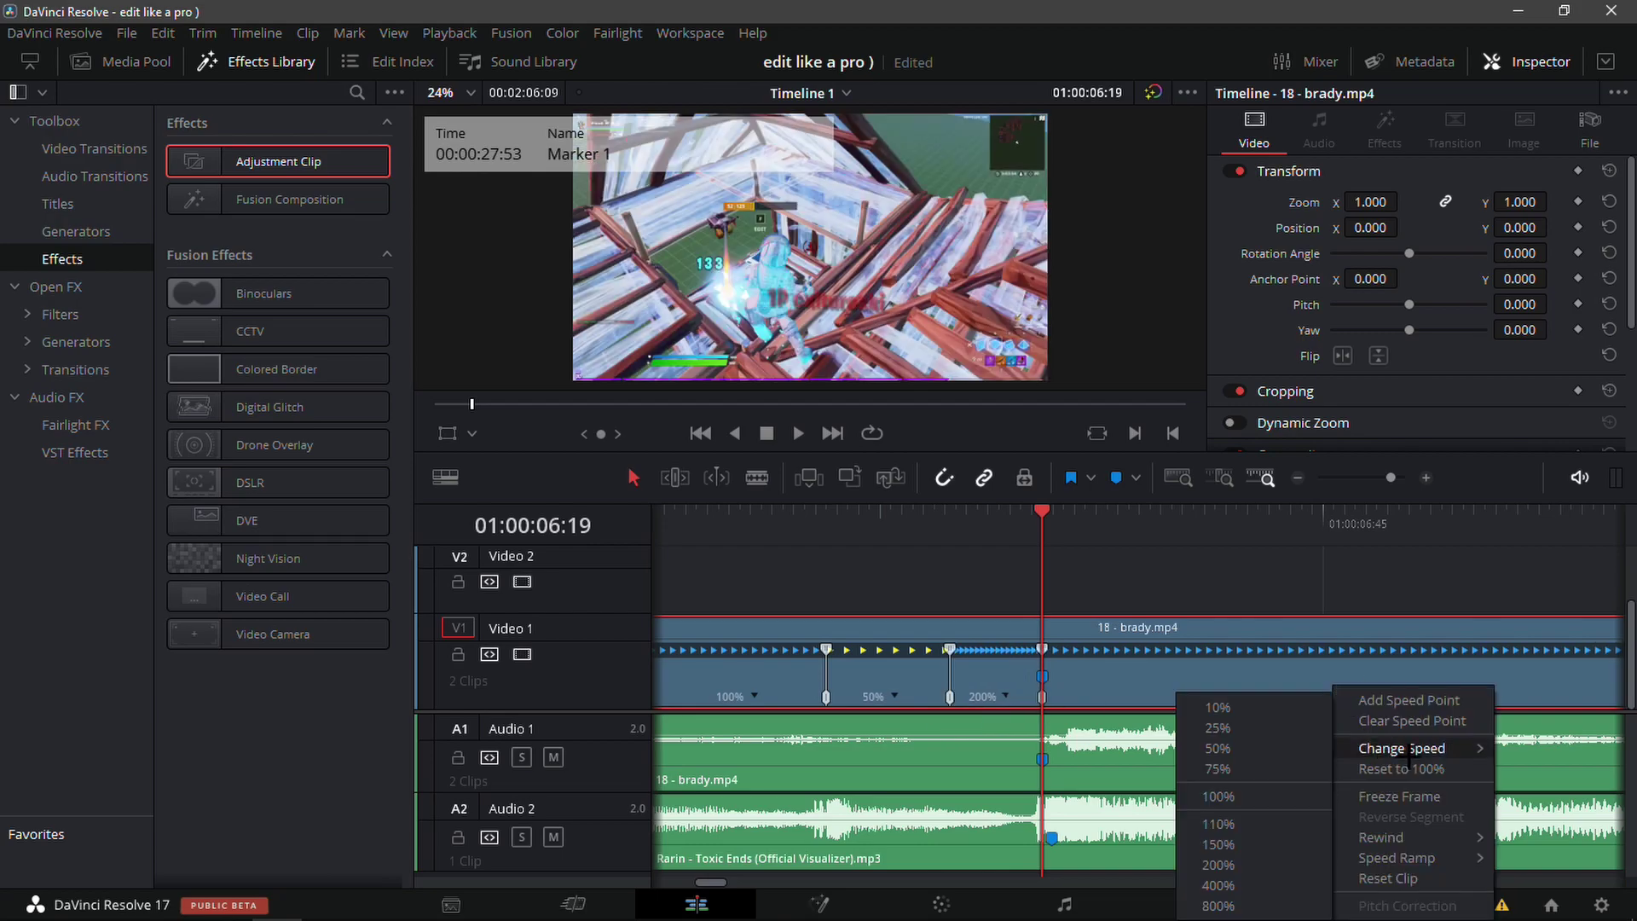
left_click(1268, 763)
left_click(1297, 478)
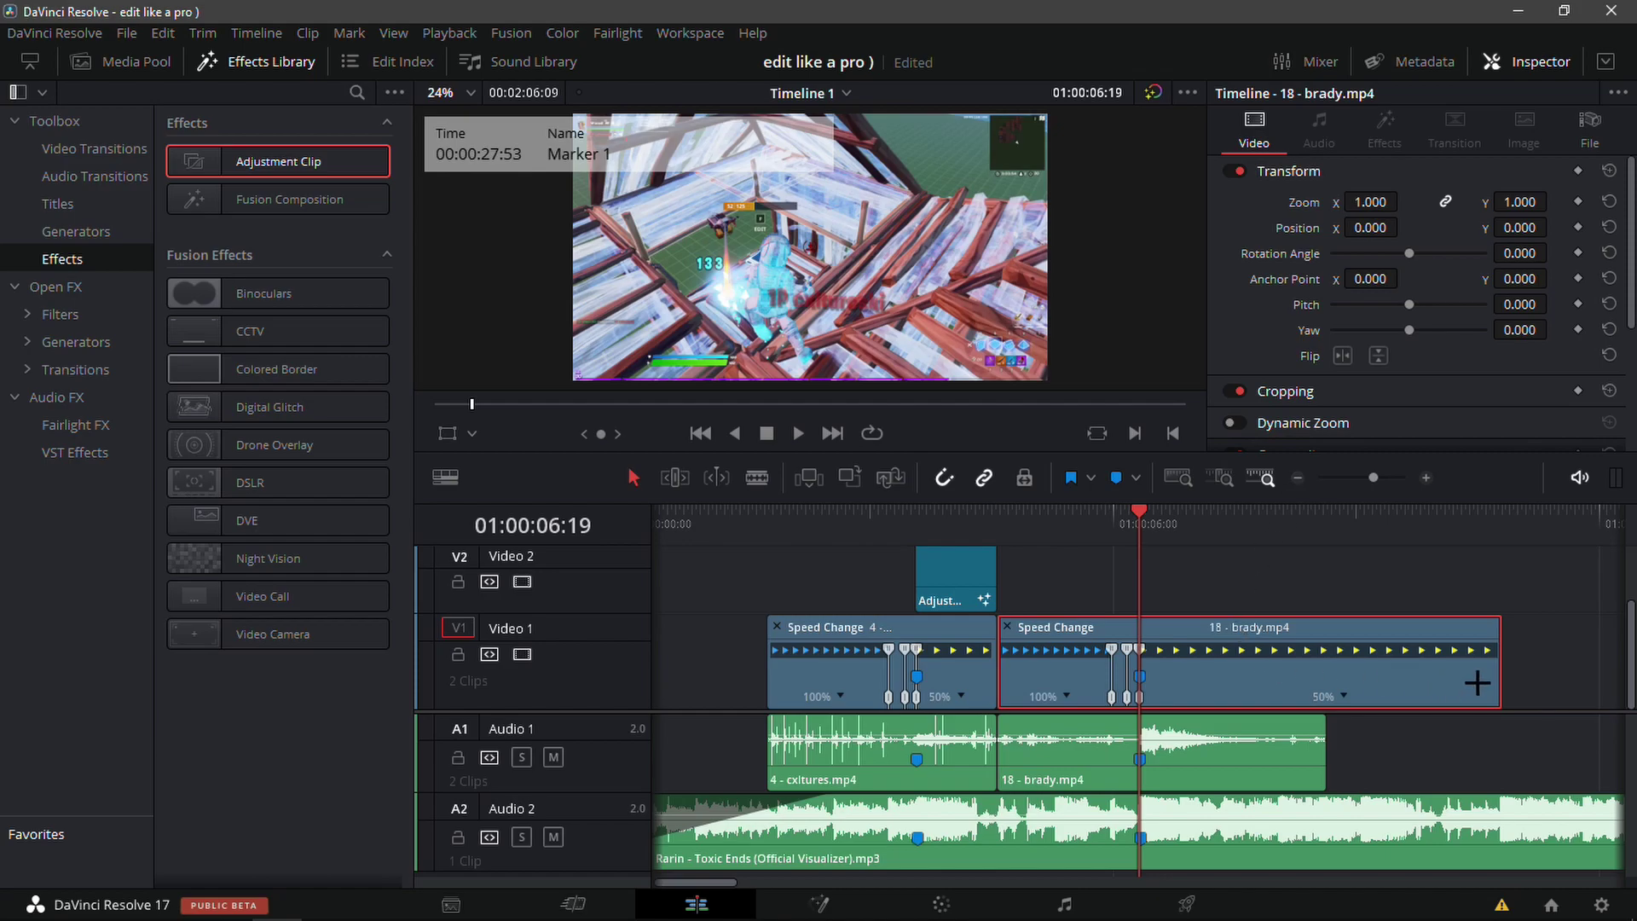
left_click_drag(1503, 665, 1270, 670)
left_click_drag(1324, 743, 1270, 744)
left_click_drag(1114, 522, 1030, 597)
key("space")
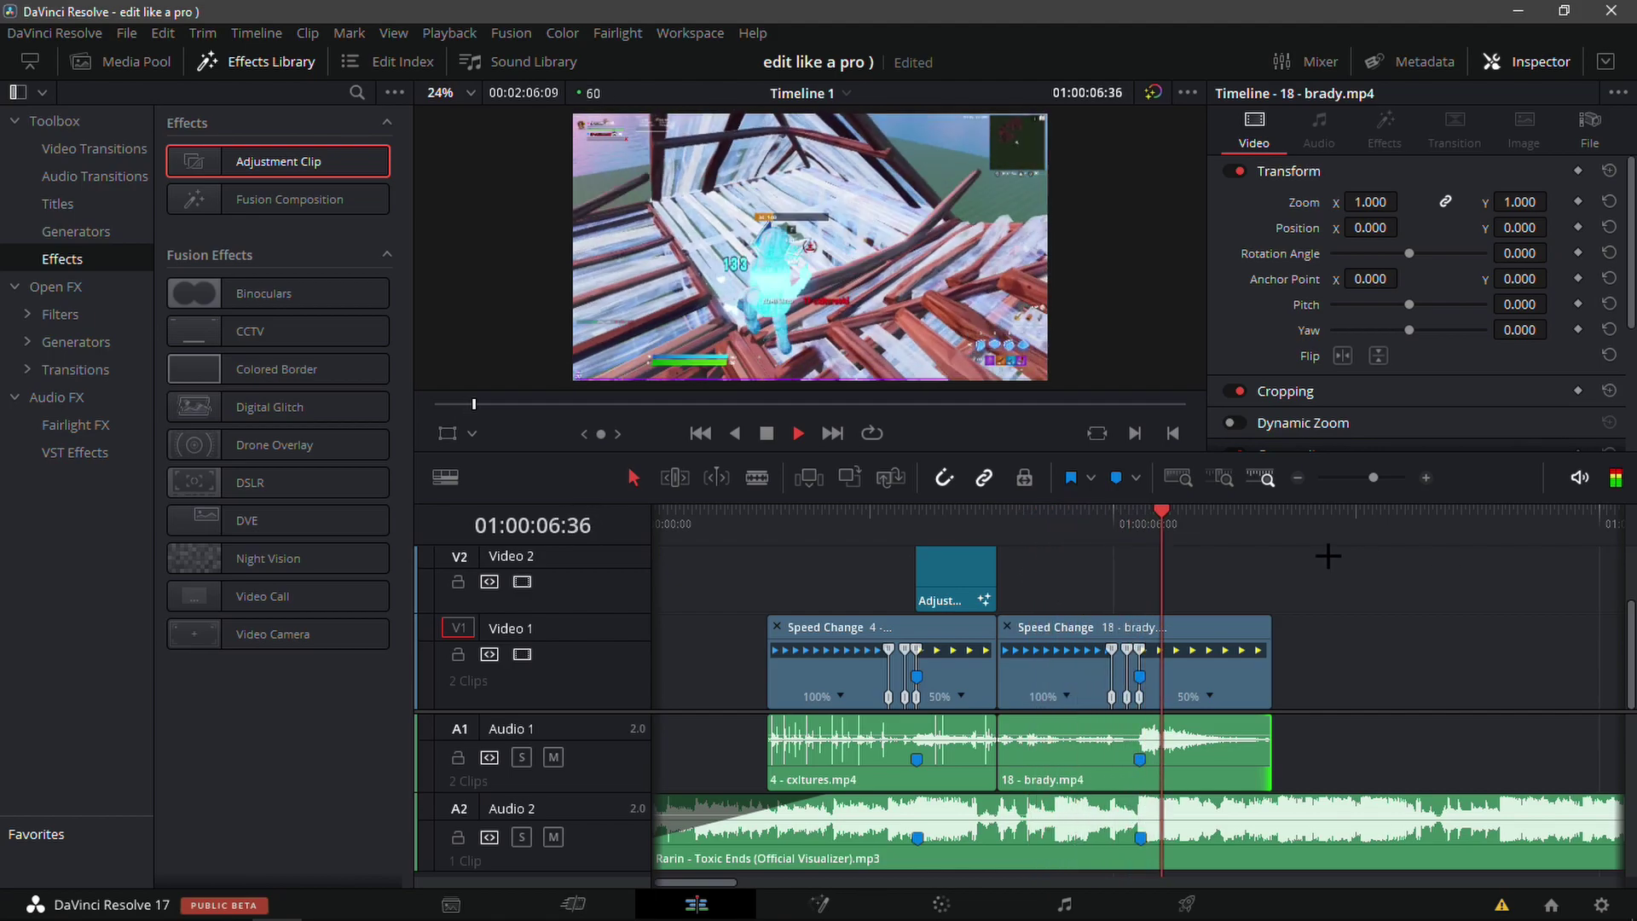
- Park the playhead at 01:00:07:19 and trim the brady video and audio ends to it
mouse_move(1234, 567)
left_mouse_down()
mouse_move(1131, 568)
mouse_move(1218, 511)
left_mouse_up()
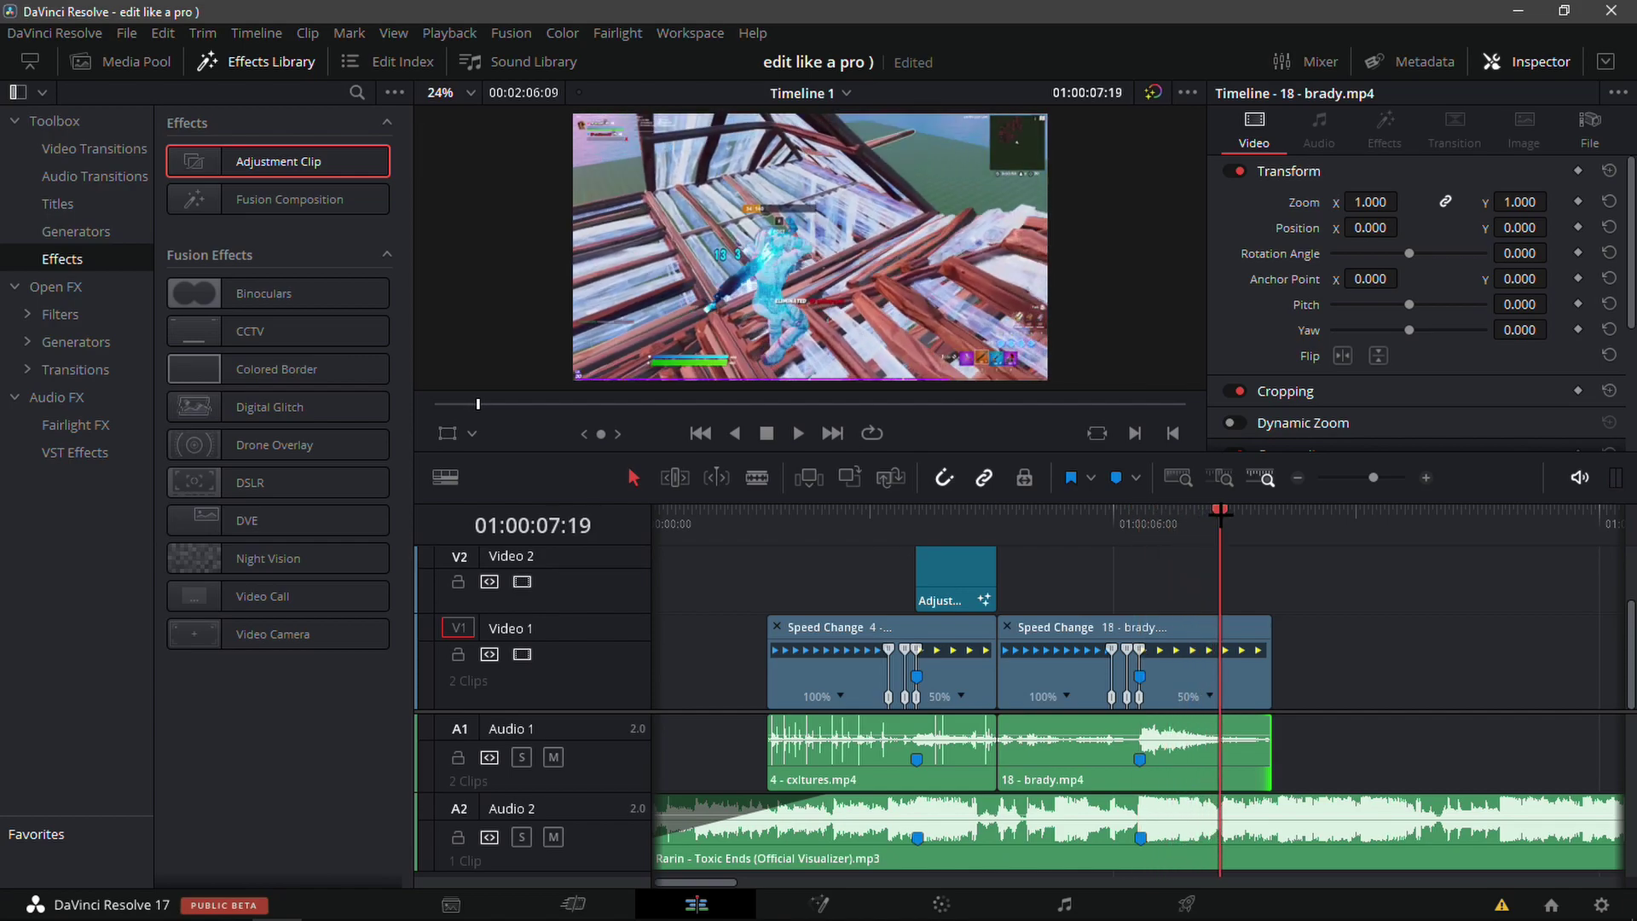
left_click_drag(1263, 654, 1218, 655)
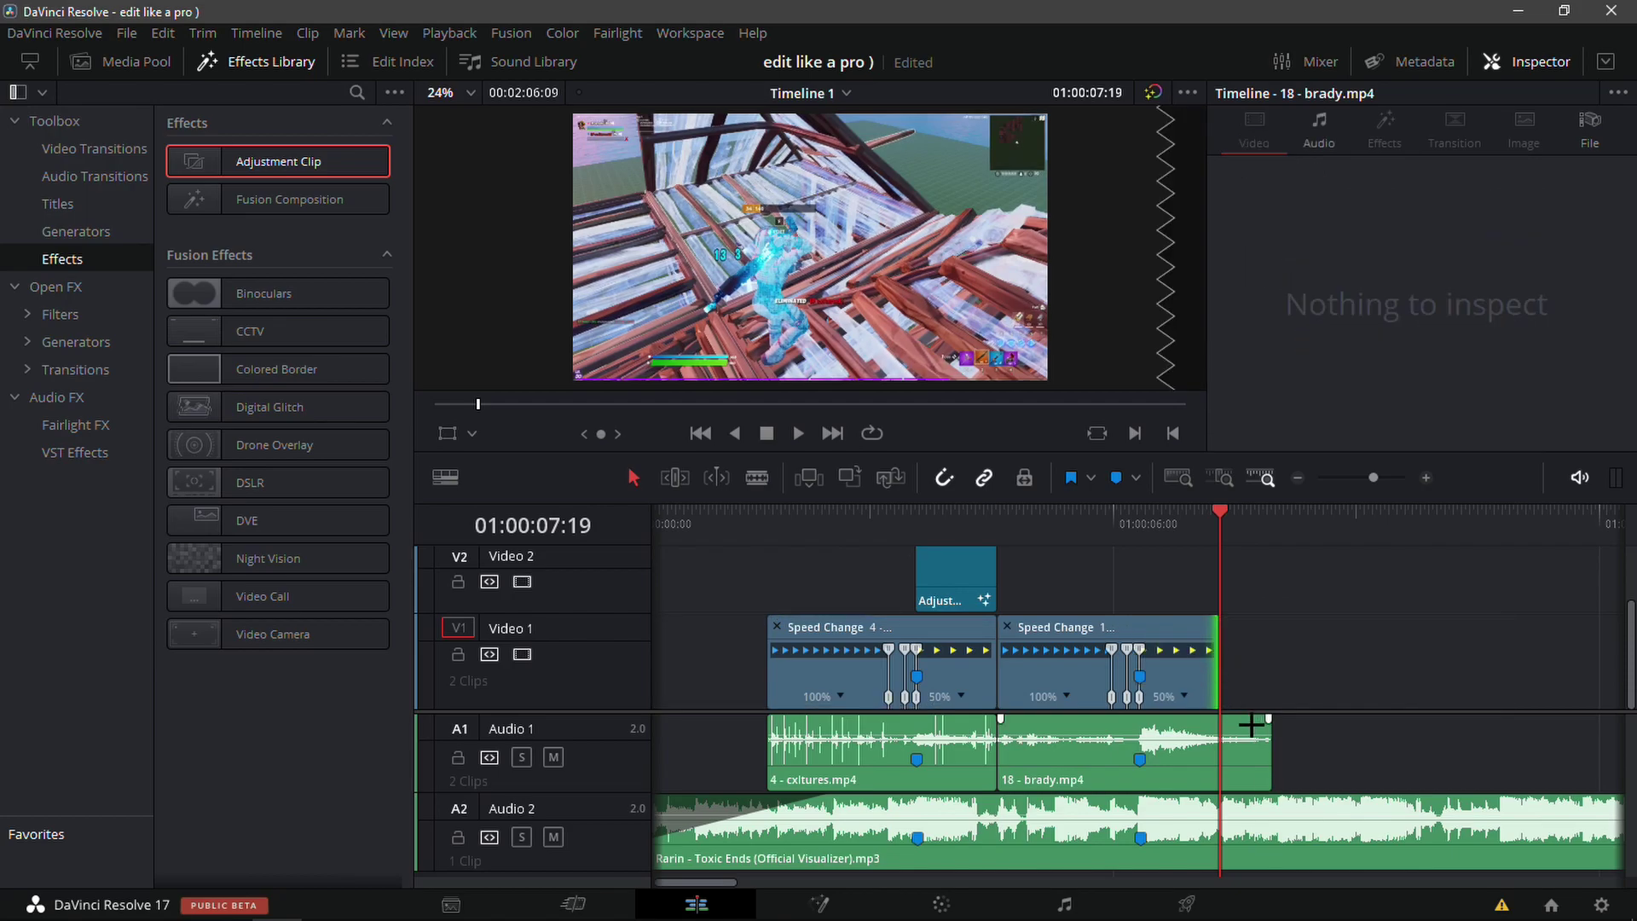
left_click_drag(1259, 725, 1218, 726)
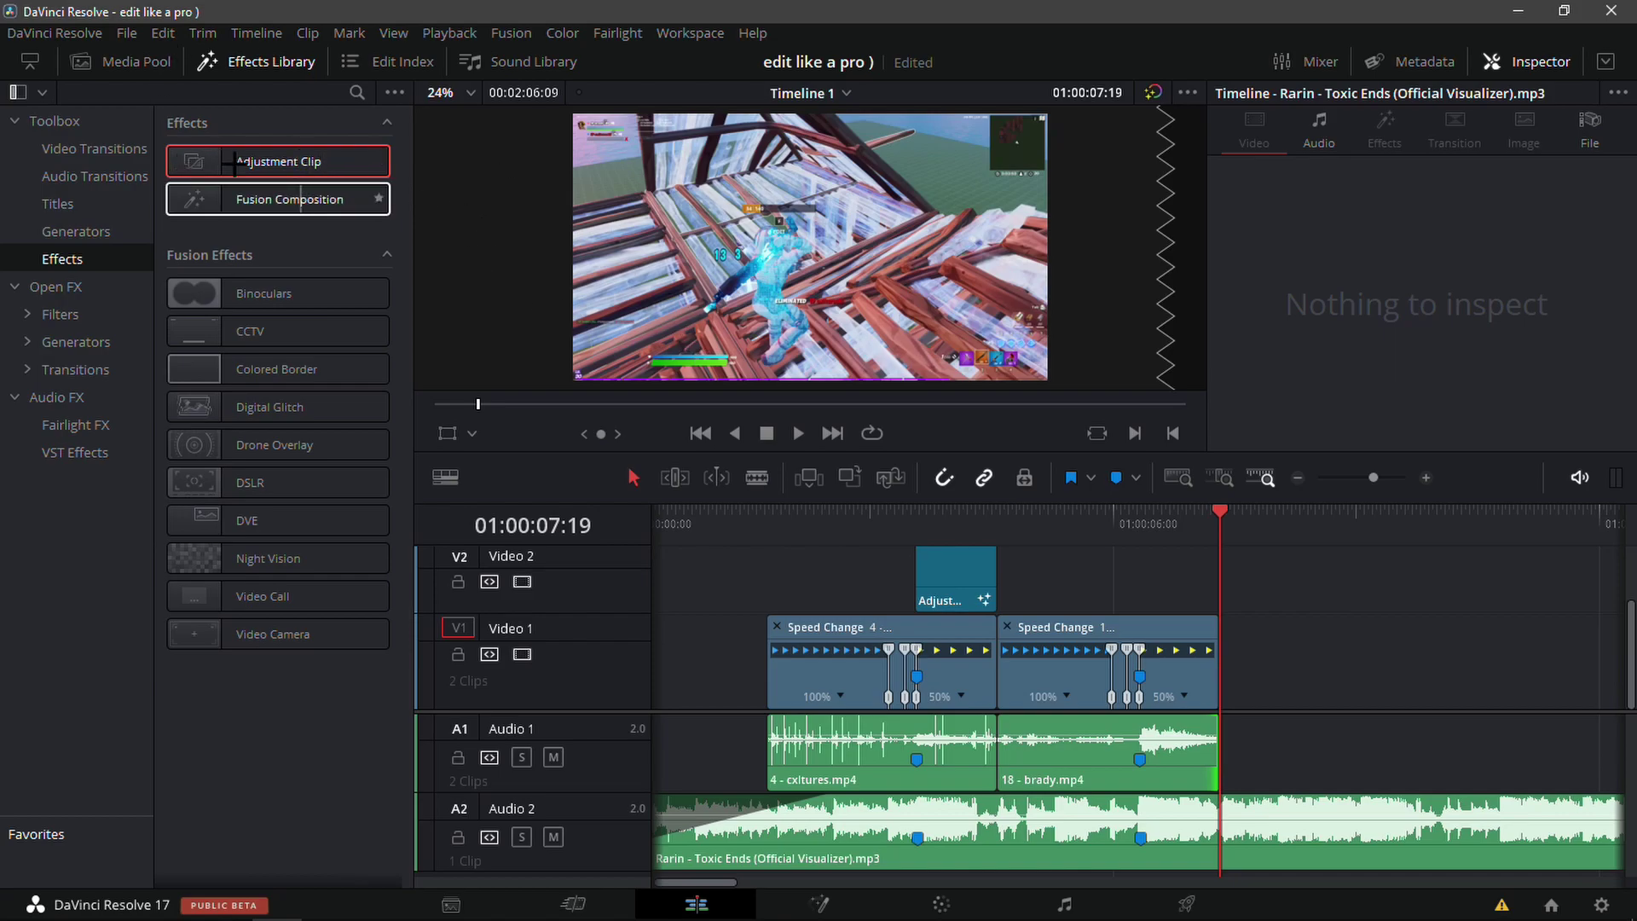
- Place an adjustment clip at the start of Video 4 and open it in Fusion
left_click_drag(249, 173, 1271, 591)
left_click(1302, 473)
left_click(1302, 474)
left_click_drag(831, 574, 639, 542)
key("Home")
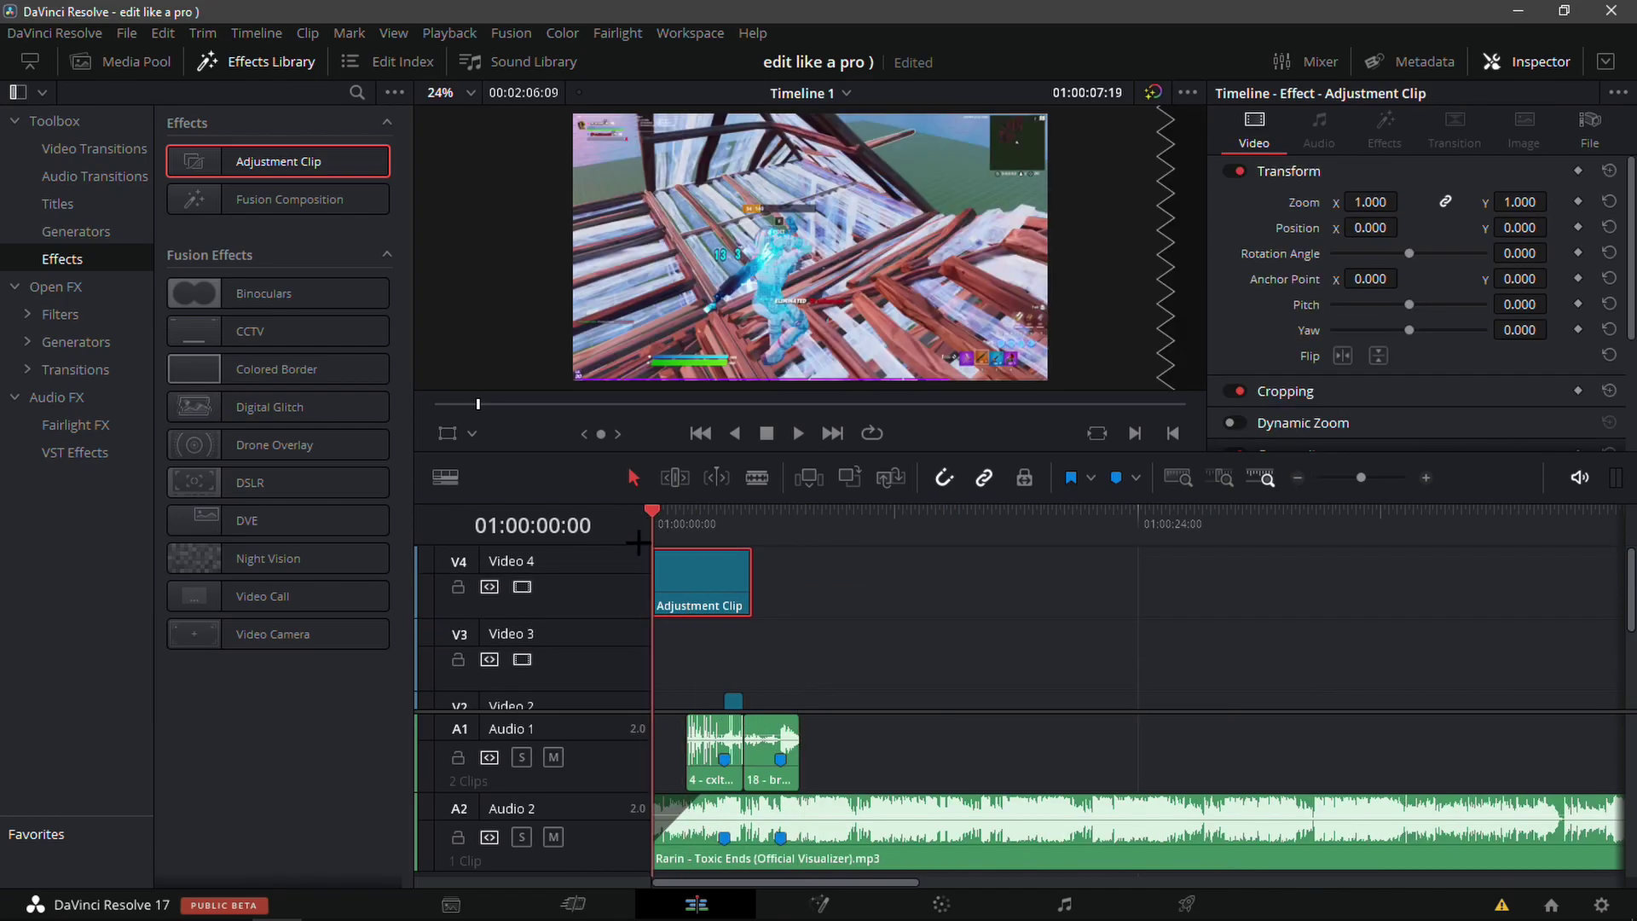
left_click(842, 582)
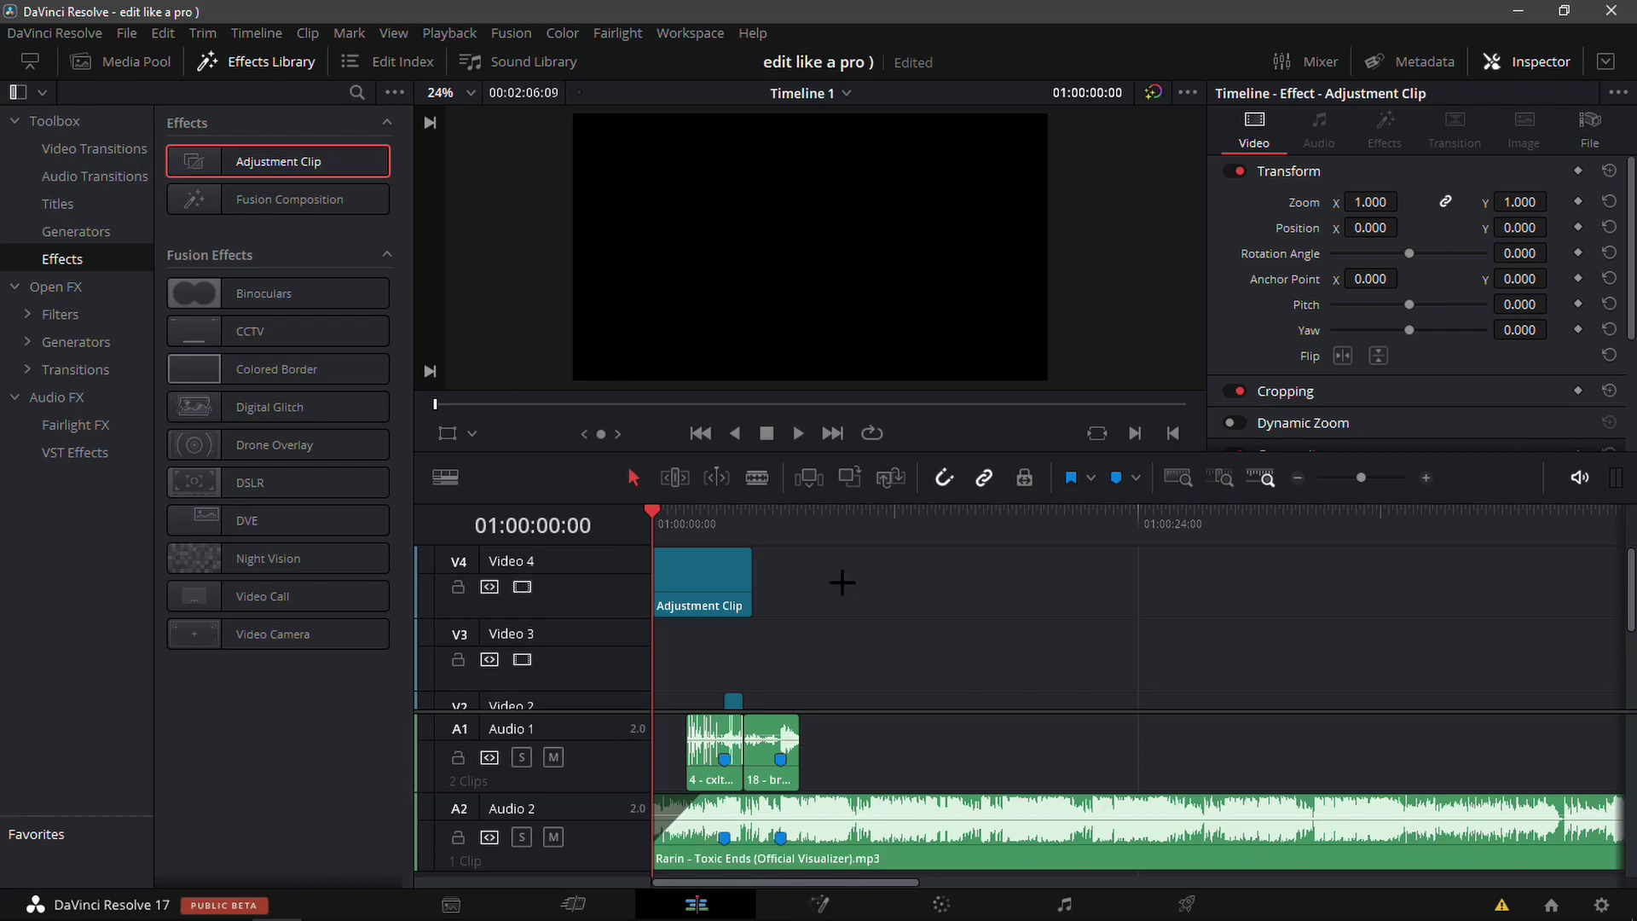
left_click(836, 893)
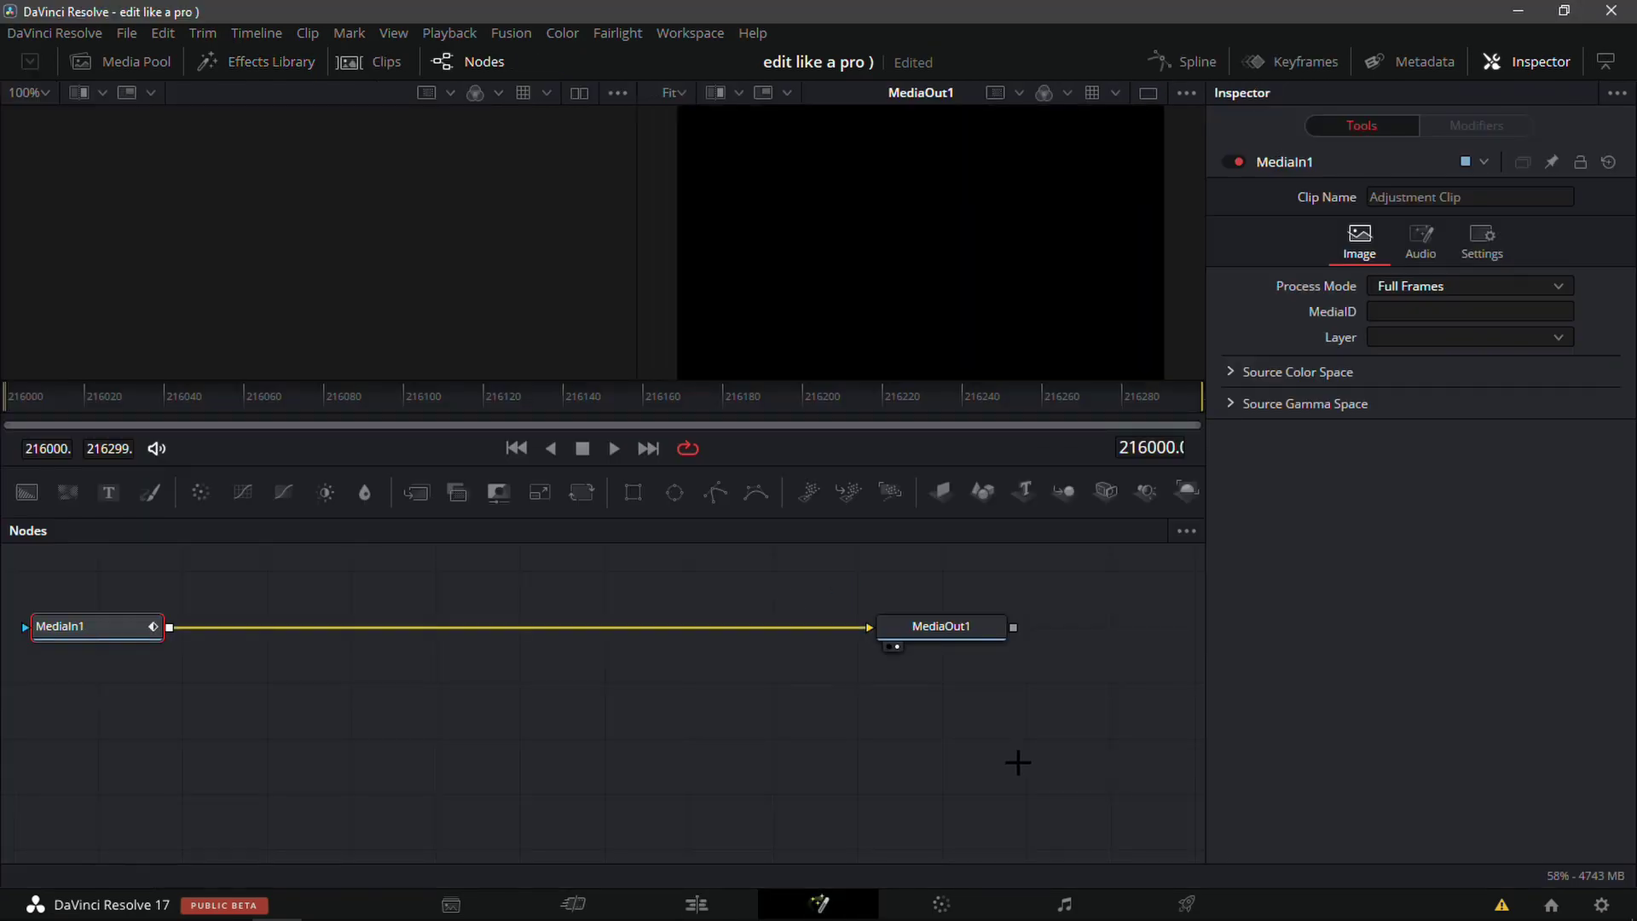
- Import insanezoomoutbuildup.setting from the Desktop into the Fusion node graph
key("alt+Tab")
key("super")
type("f")
key("Return")
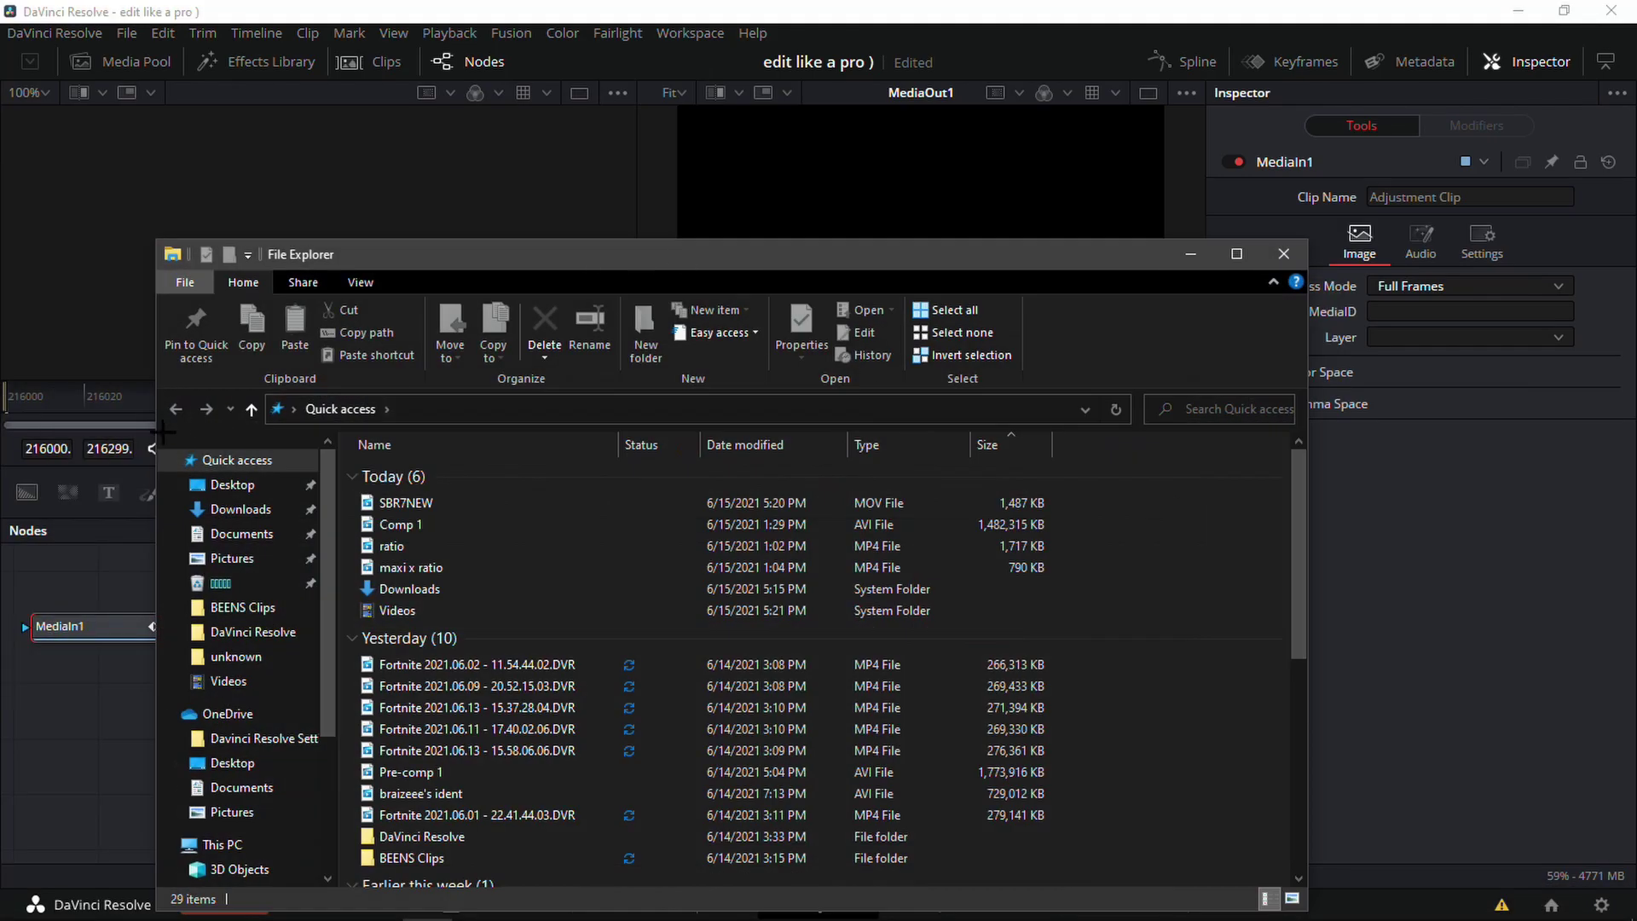
left_click(232, 483)
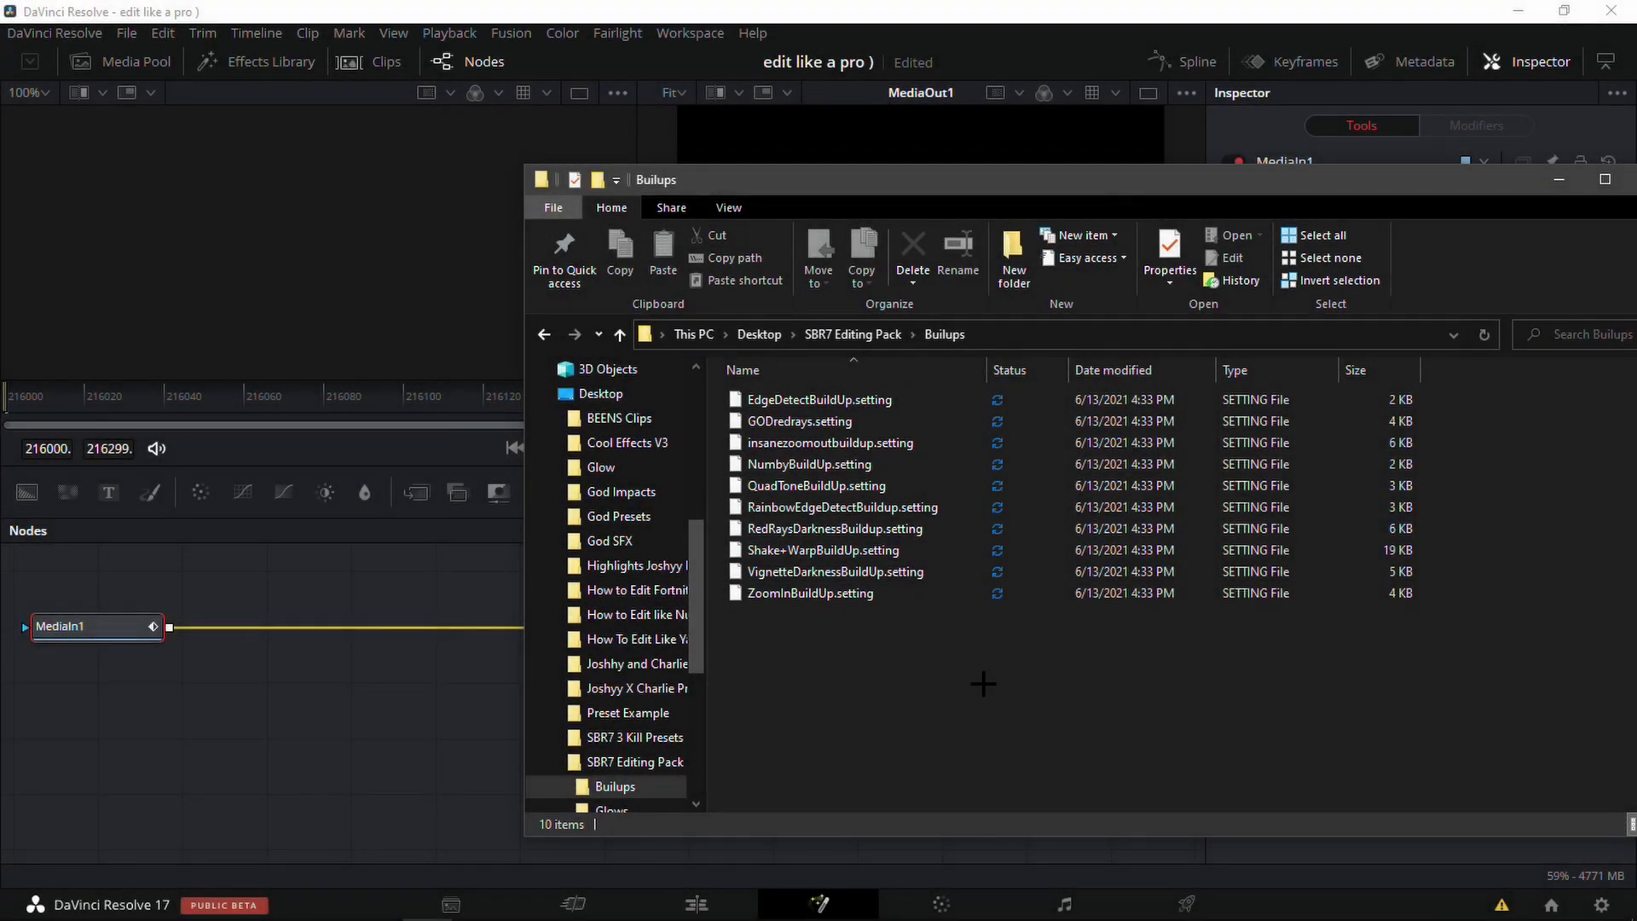
left_click_drag(810, 442, 503, 741)
left_click(414, 787)
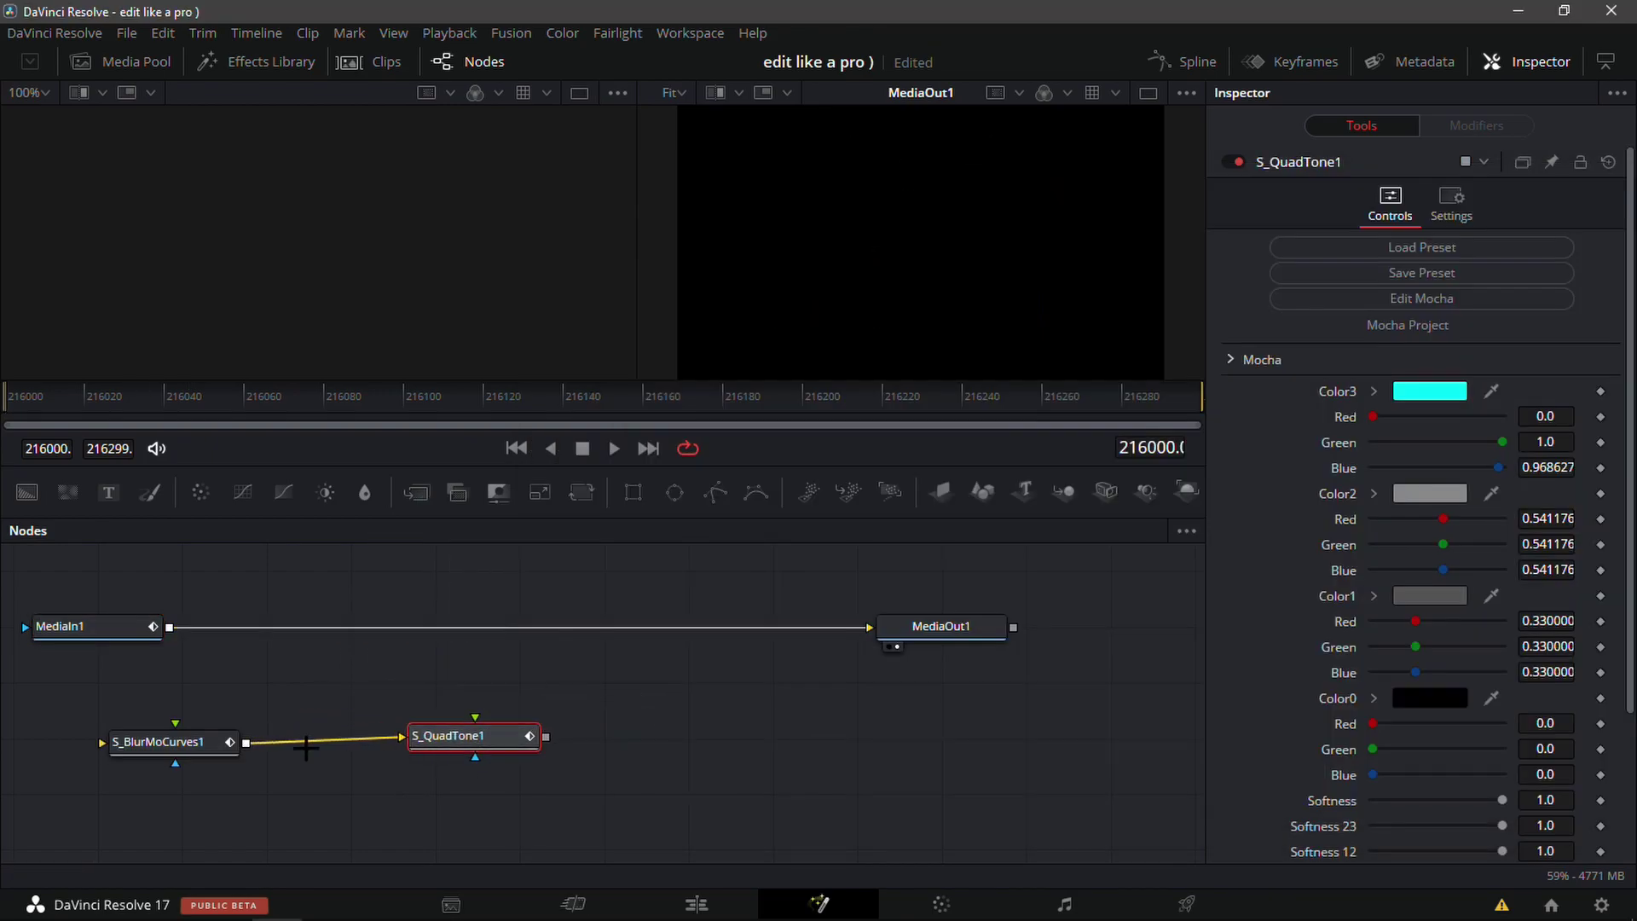
- Wire MediaIn1 through S_BlurMoCurves1 to MediaOut1 and delete the S_QuadTone1 node
left_click_drag(209, 755, 312, 737)
left_click_drag(520, 744, 638, 704)
left_click_drag(253, 732, 350, 701)
left_click_drag(831, 628, 298, 692)
left_click_drag(659, 705, 904, 636)
left_click(826, 763)
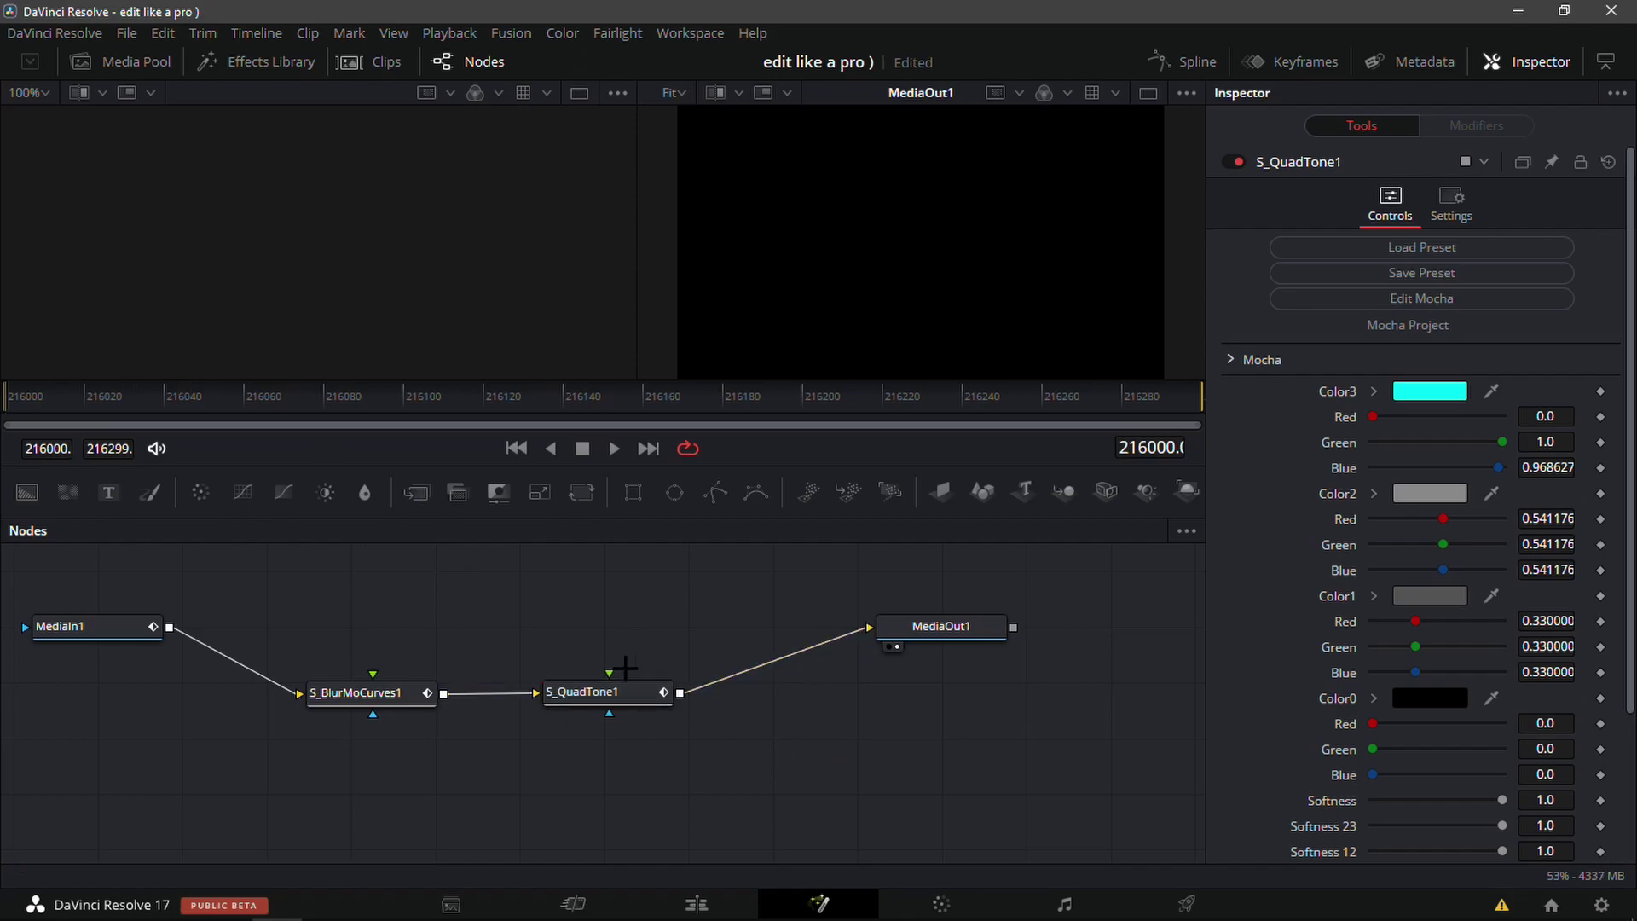
left_click(639, 699)
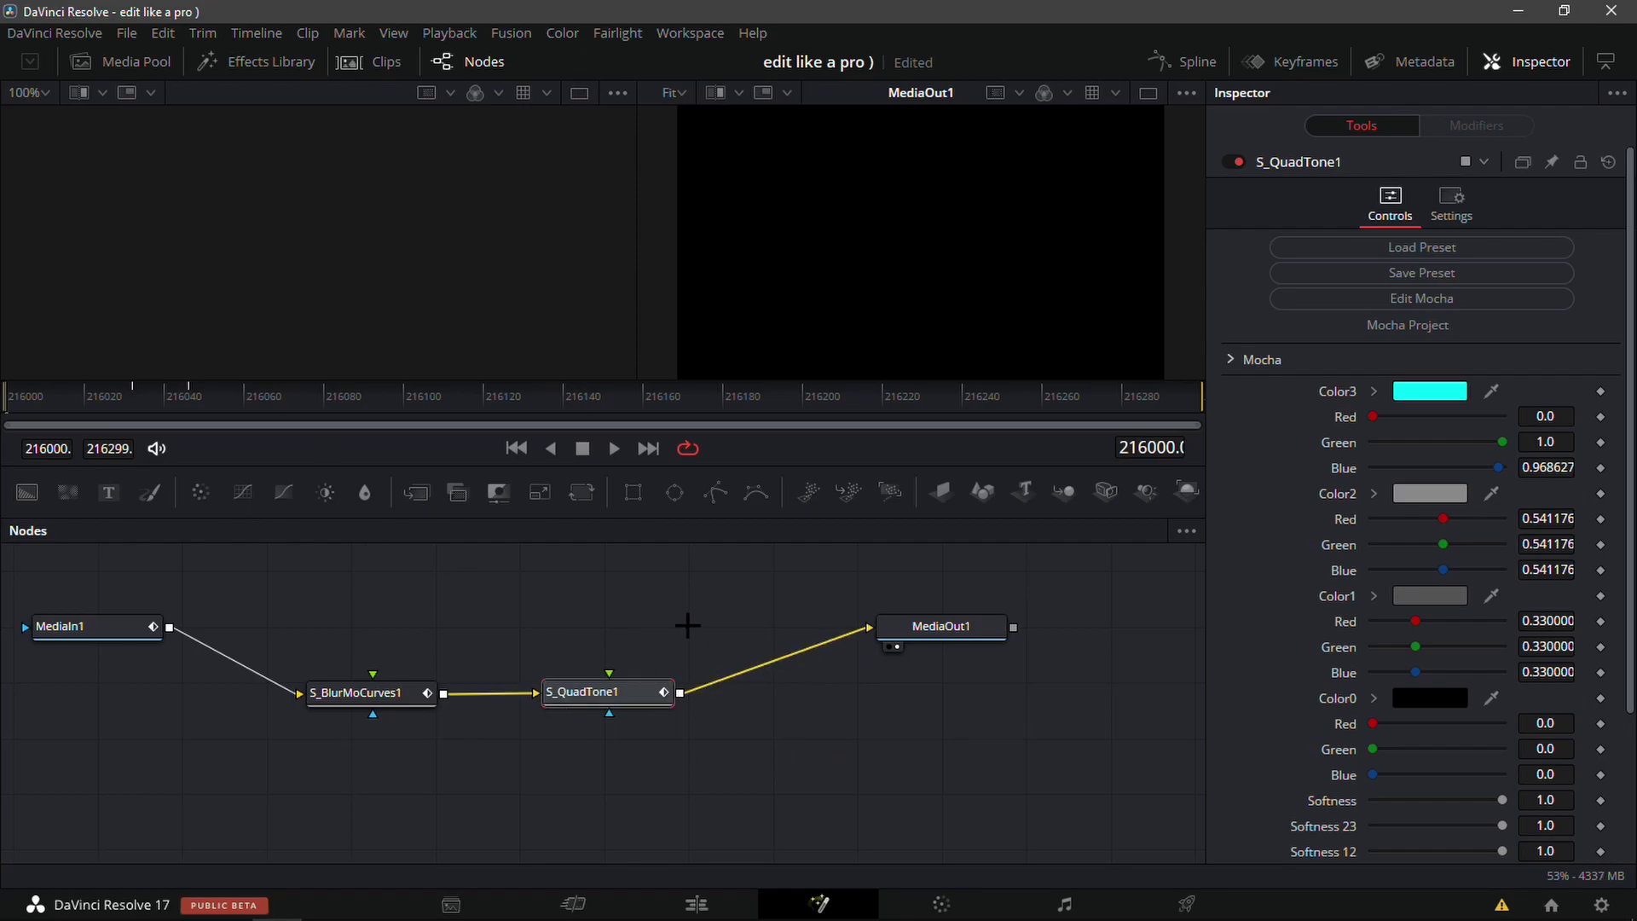
key("Delete")
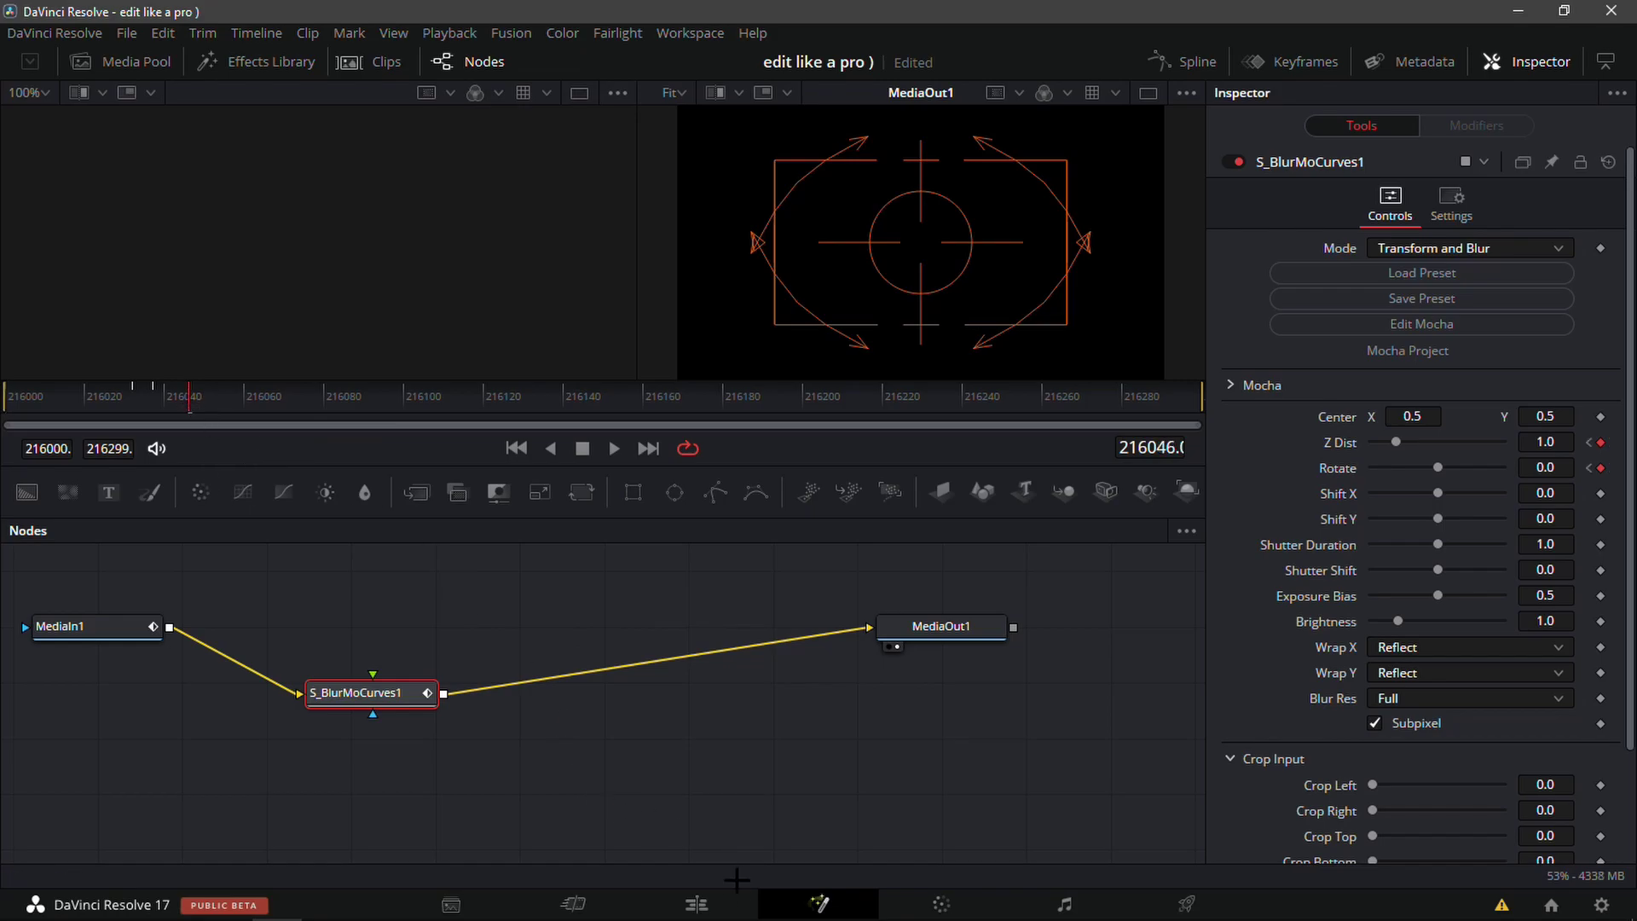
left_click(732, 909)
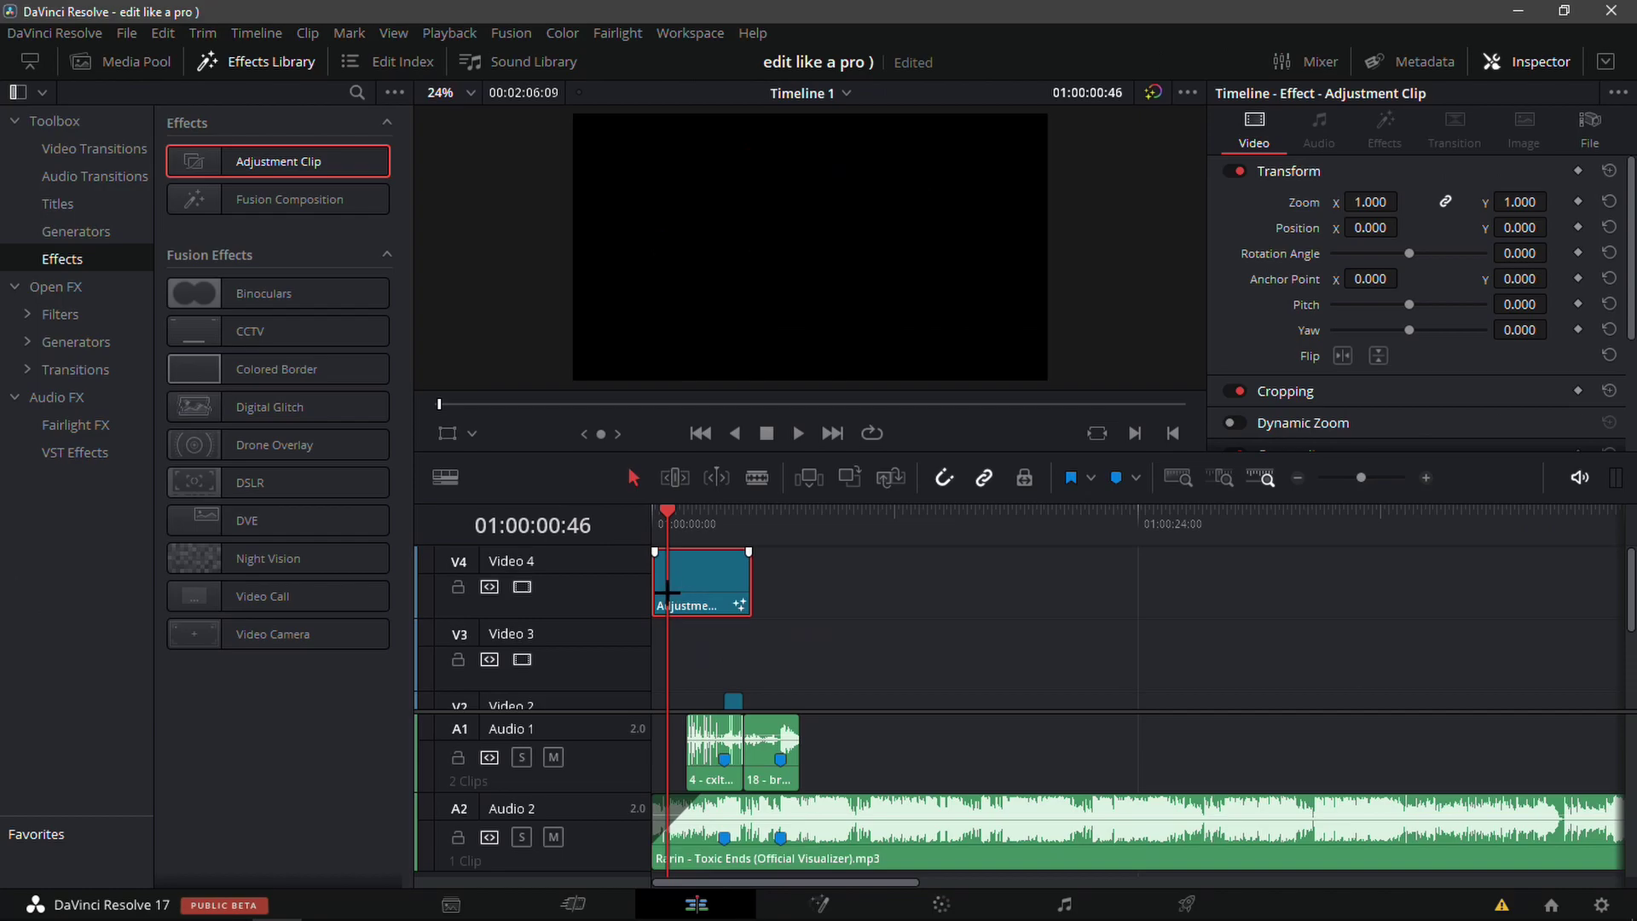
- Mark the zoom-out adjustment clip and move it later onto the upper video track
key("m")
key("m")
left_click(794, 536)
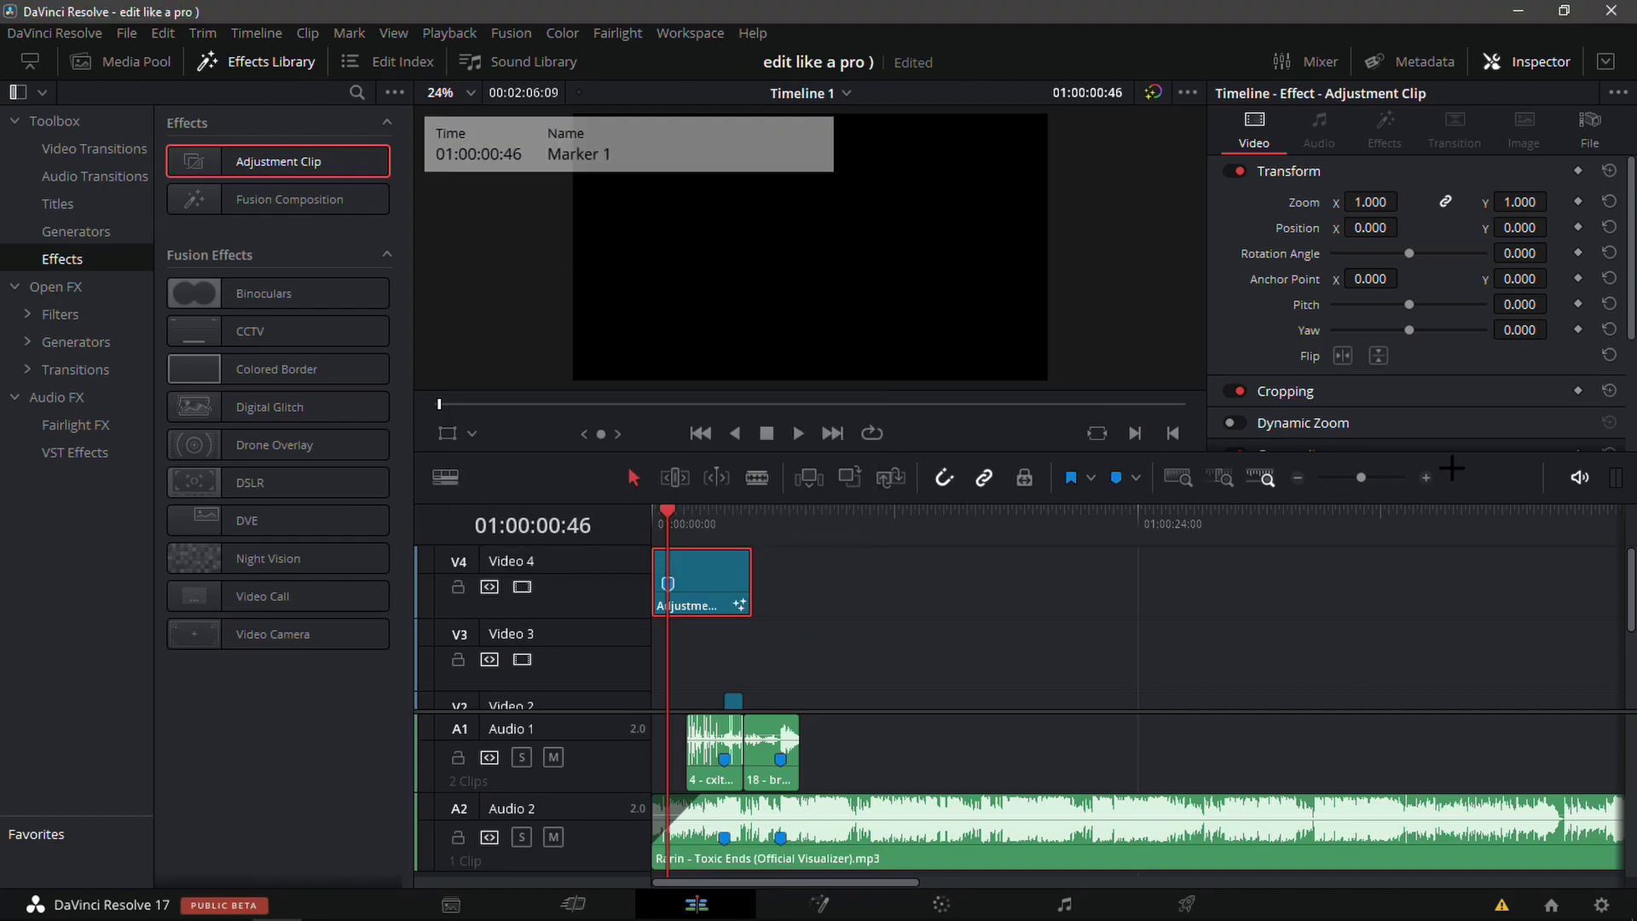
left_click(1426, 477)
scroll(1082, 601, "down", 2)
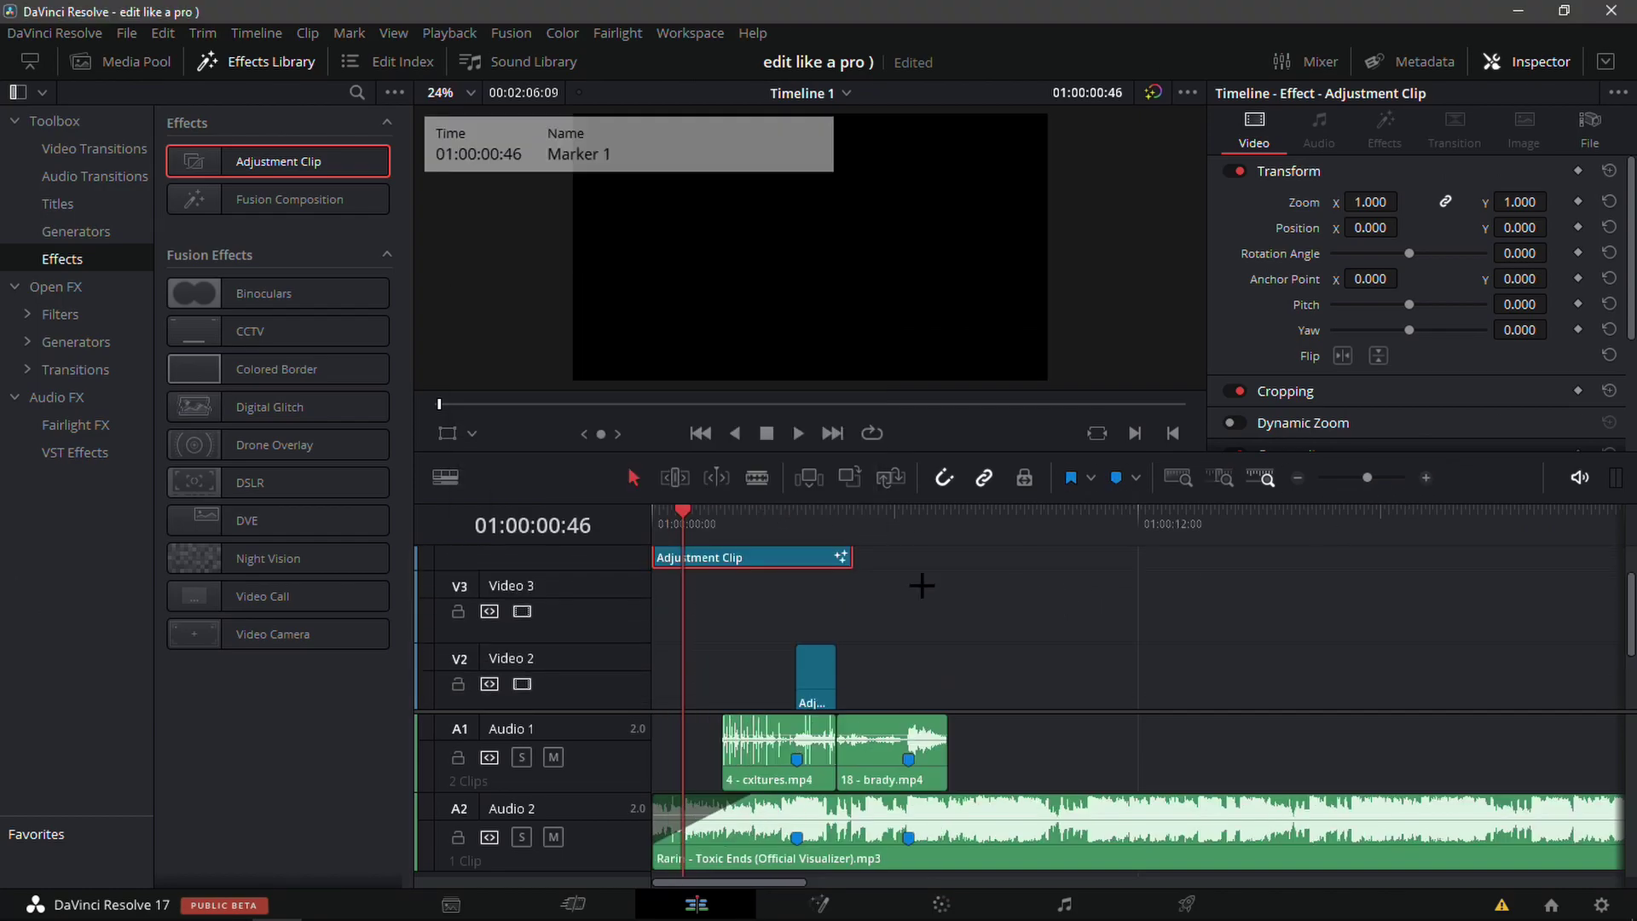
mouse_move(746, 563)
left_mouse_down()
mouse_move(969, 588)
mouse_move(972, 567)
mouse_move(971, 605)
mouse_move(955, 598)
left_mouse_up()
scroll(953, 598, "down", 2)
scroll(953, 598, "up", 3)
- Jump the playhead to Marker 1 and reposition the adjustment clip around it
left_click(892, 543)
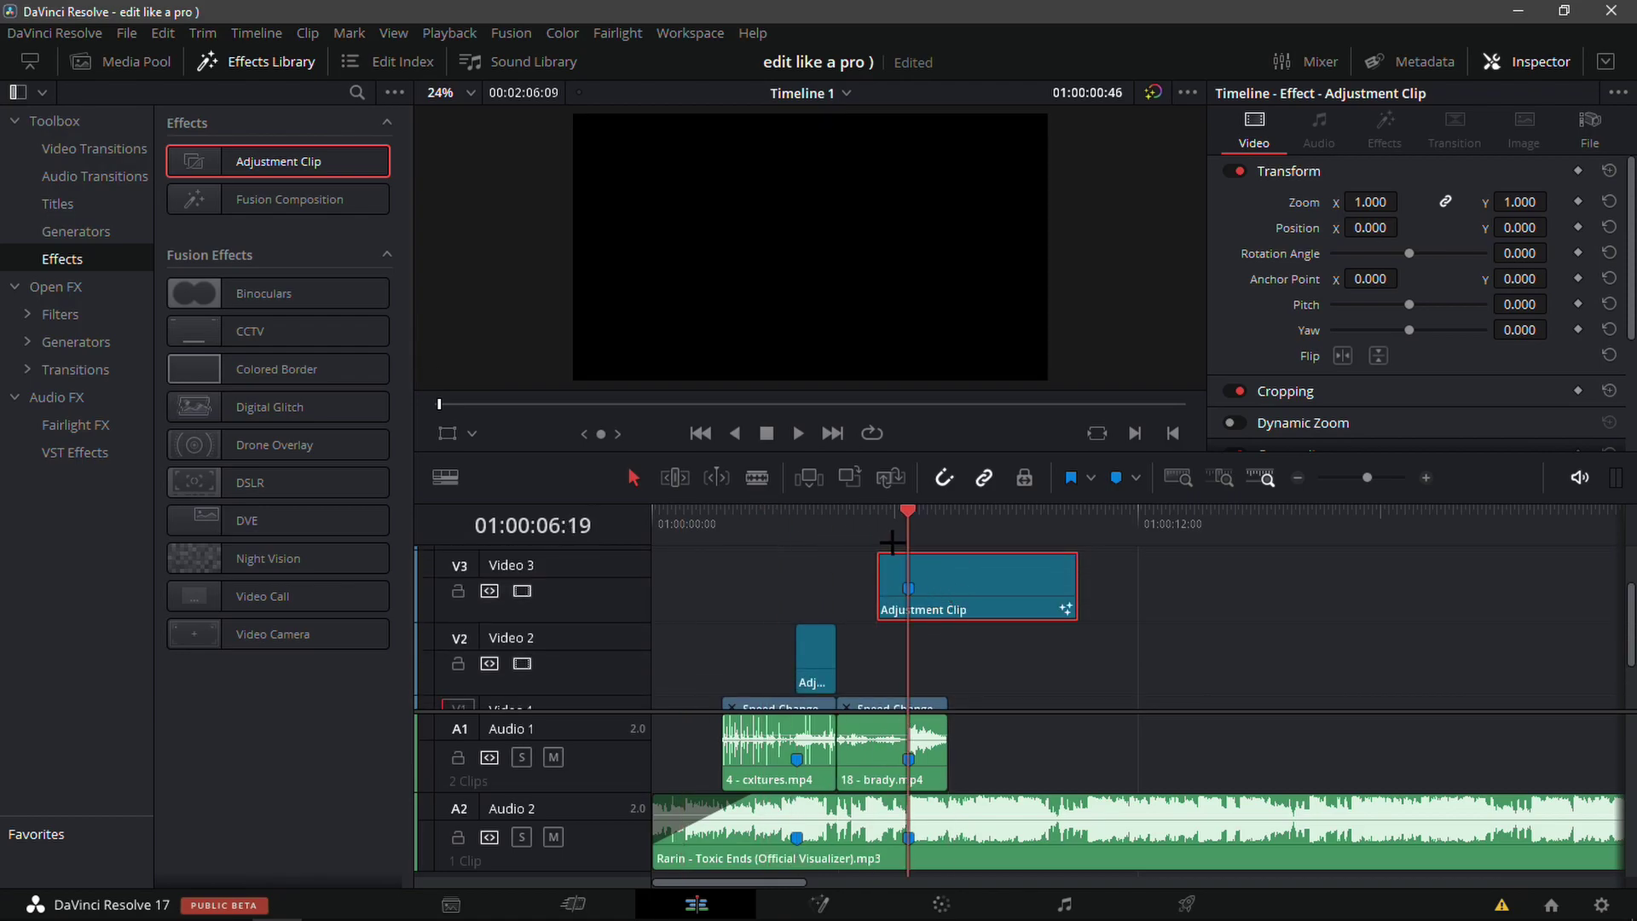
left_click_drag(896, 541, 879, 544)
left_click(1426, 479)
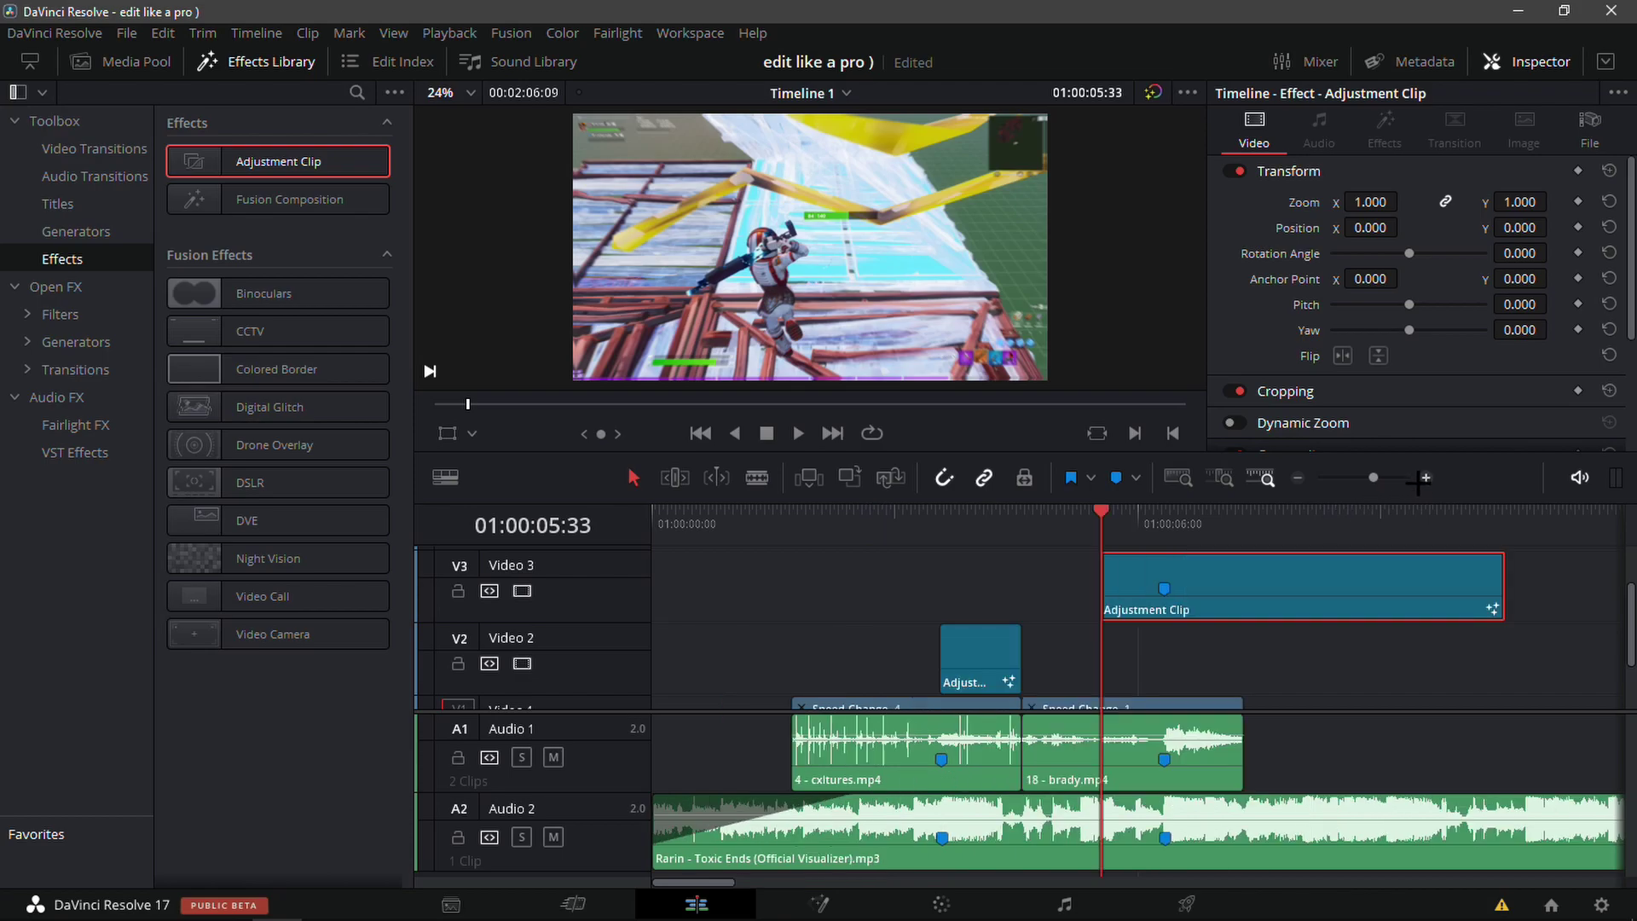
left_click(1426, 478)
scroll(1278, 667, "down", 2)
scroll(1211, 604, "up", 2)
mouse_move(1138, 517)
left_mouse_down()
mouse_move(1260, 516)
mouse_move(1113, 517)
mouse_move(1286, 517)
mouse_move(1263, 511)
left_mouse_up()
scroll(979, 300, "up", 3)
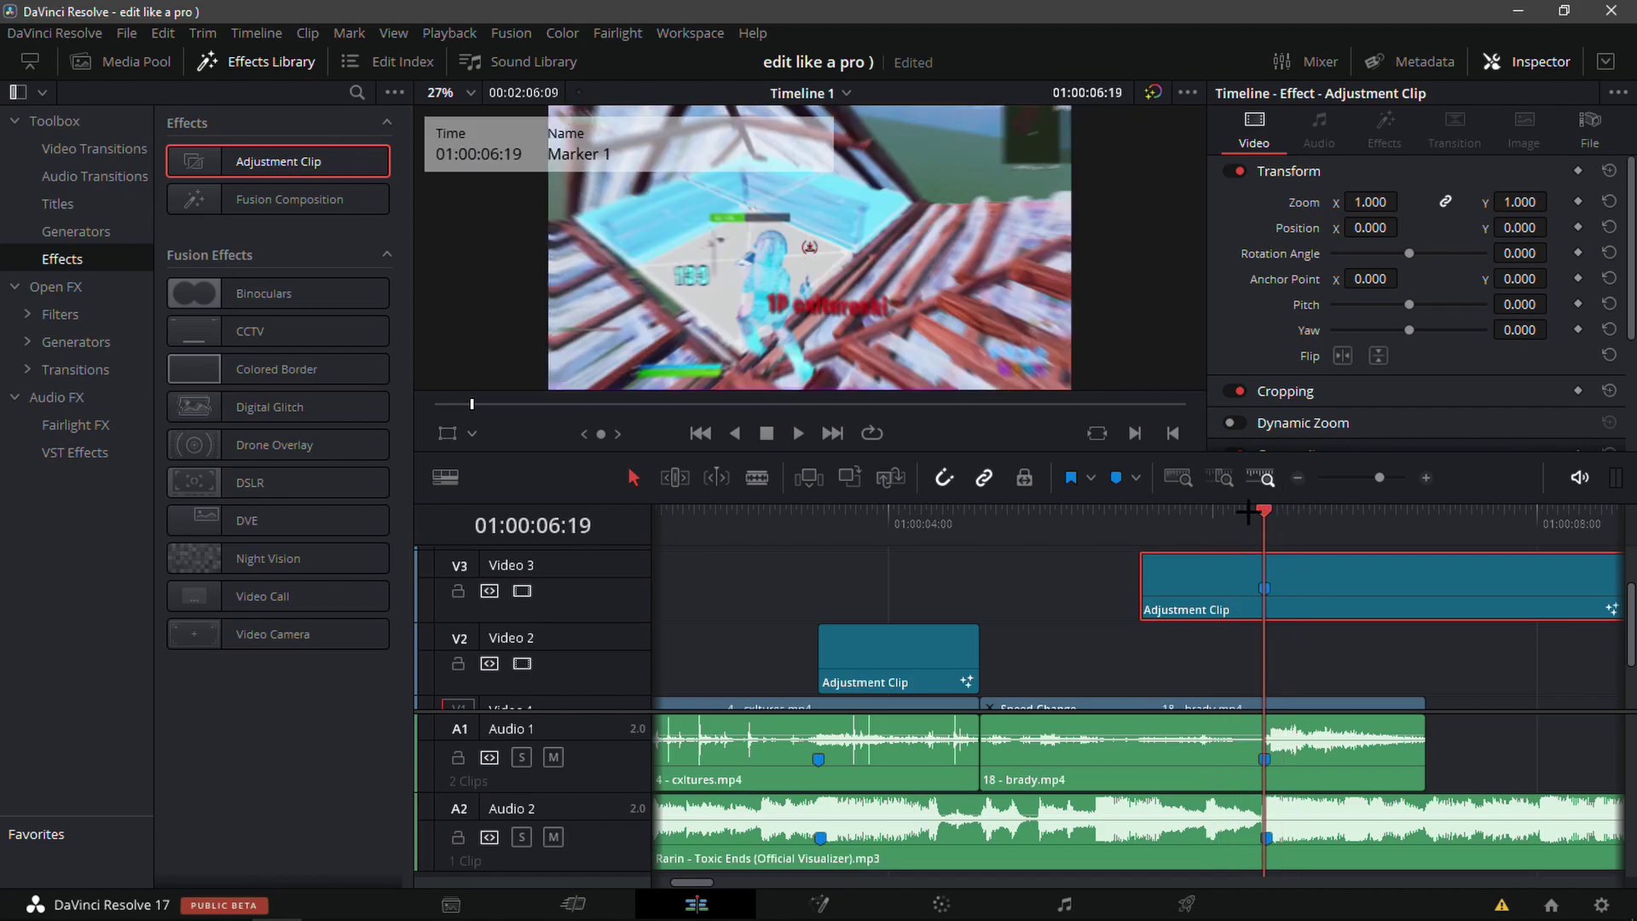
scroll(1309, 614, "down", 3)
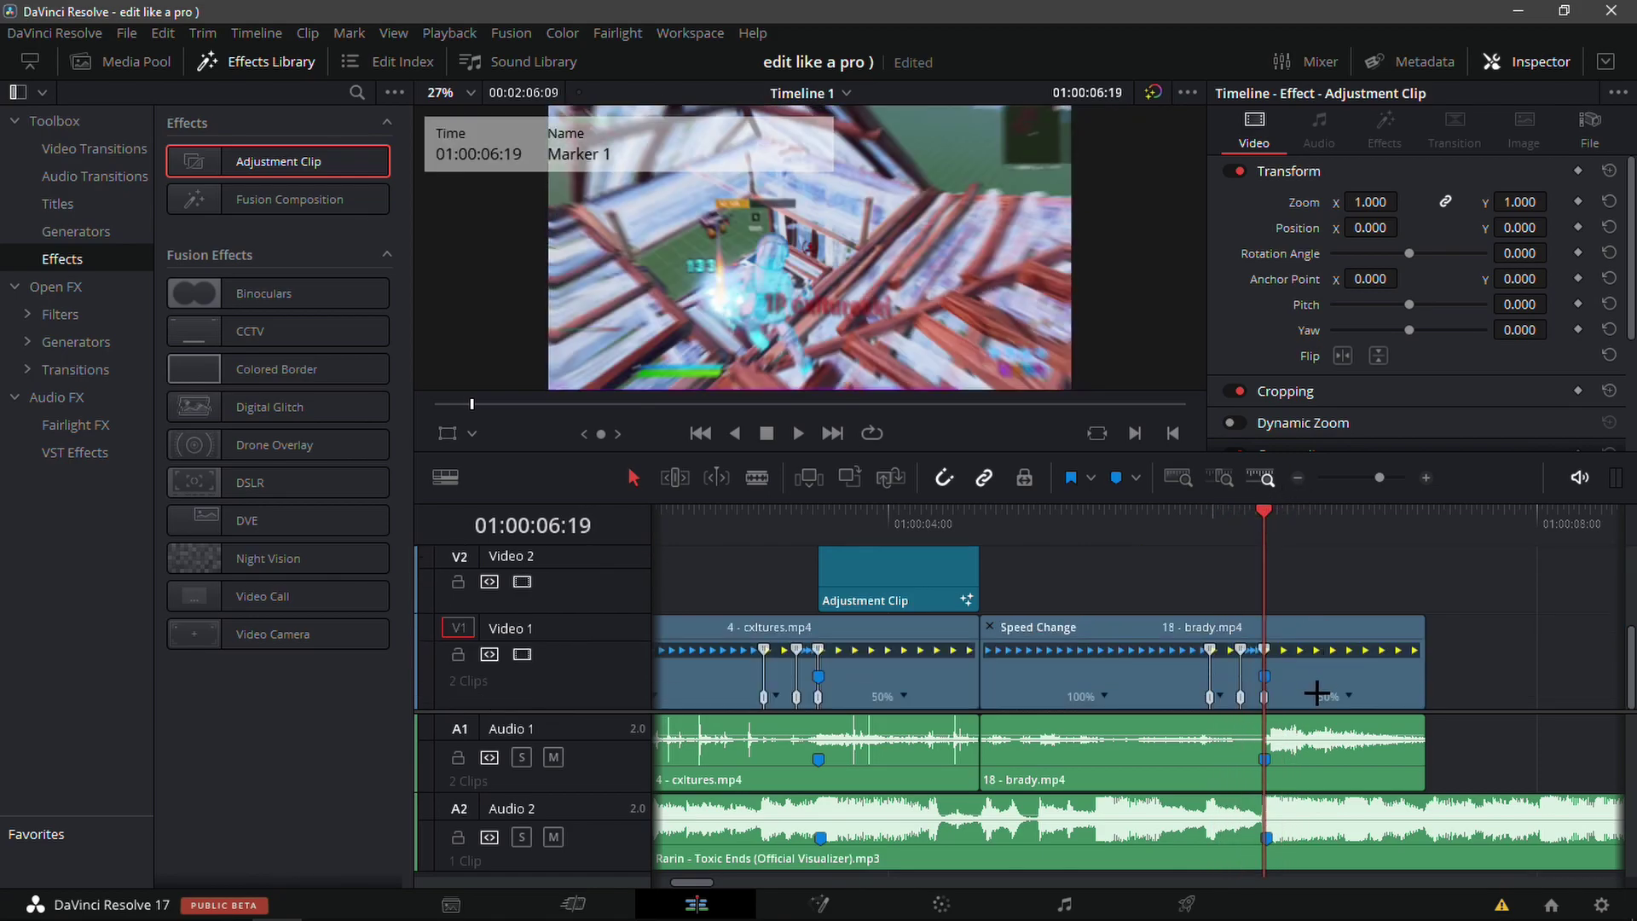
scroll(1238, 527, "up", 3)
scroll(1296, 533, "down", 3)
scroll(1343, 545, "up", 1)
left_click(1298, 477)
left_click(1299, 478)
scroll(1097, 660, "up", 2)
- Line the adjustment clip up with the playhead and trim it to end at Marker 1
left_click_drag(1063, 579, 985, 619)
scroll(987, 597, "down", 2)
scroll(987, 596, "down", 1)
scroll(984, 612, "up", 3)
scroll(1036, 624, "down", 3)
left_click_drag(1067, 577, 905, 576)
- Preview the zoom-out, then add another adjustment clip on Video 2 ending with brady.mp4
left_click(879, 528)
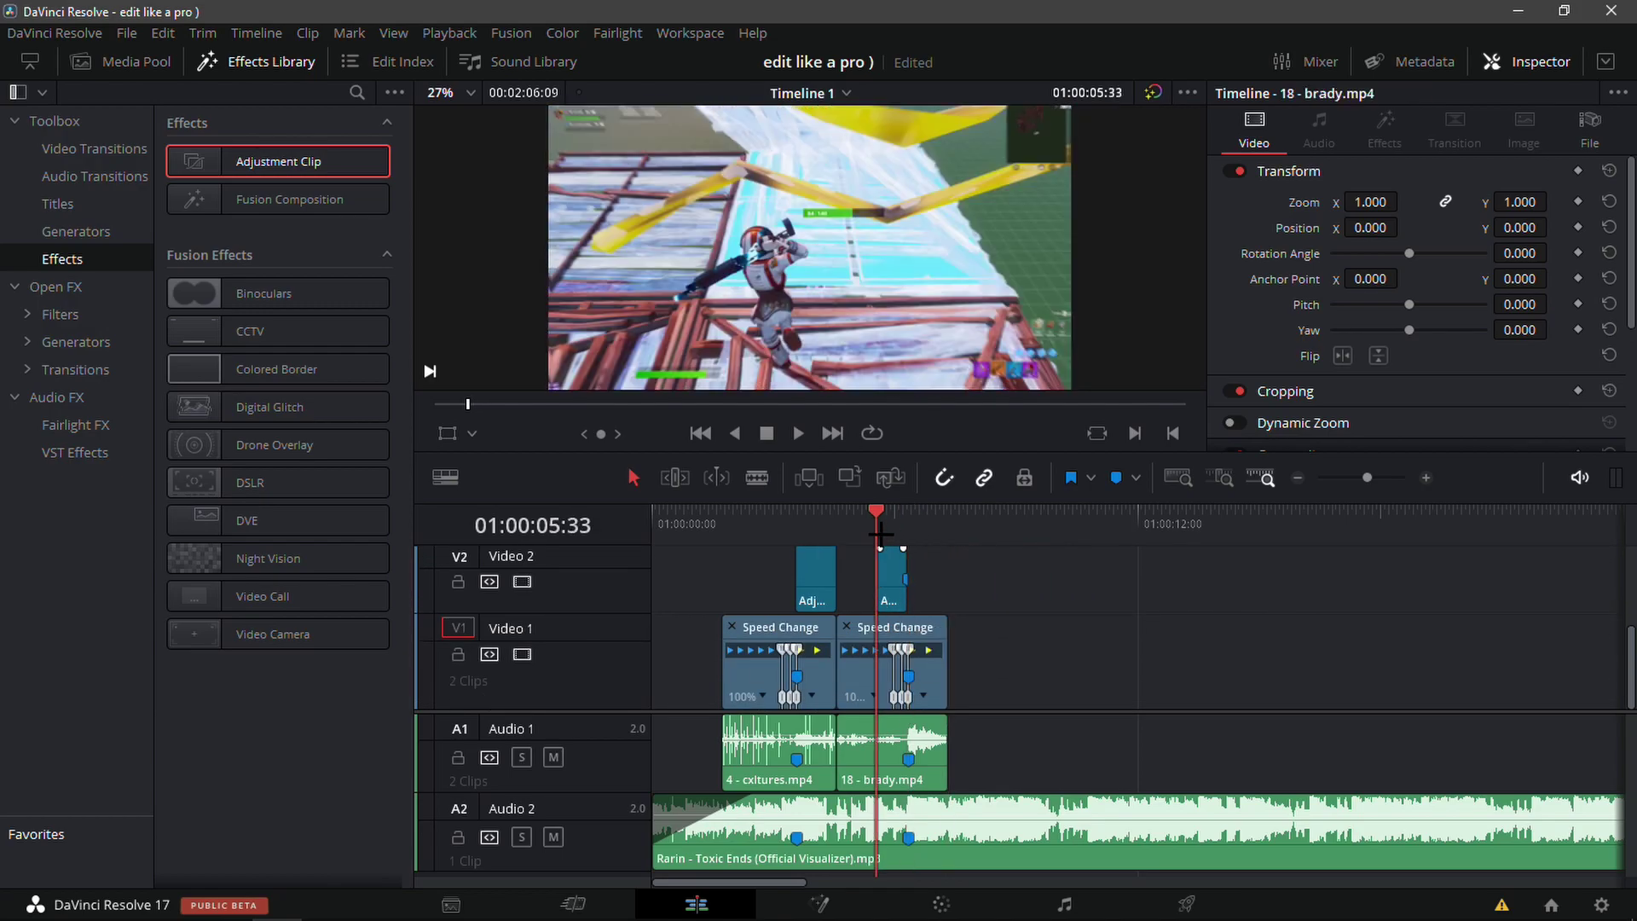
key("space")
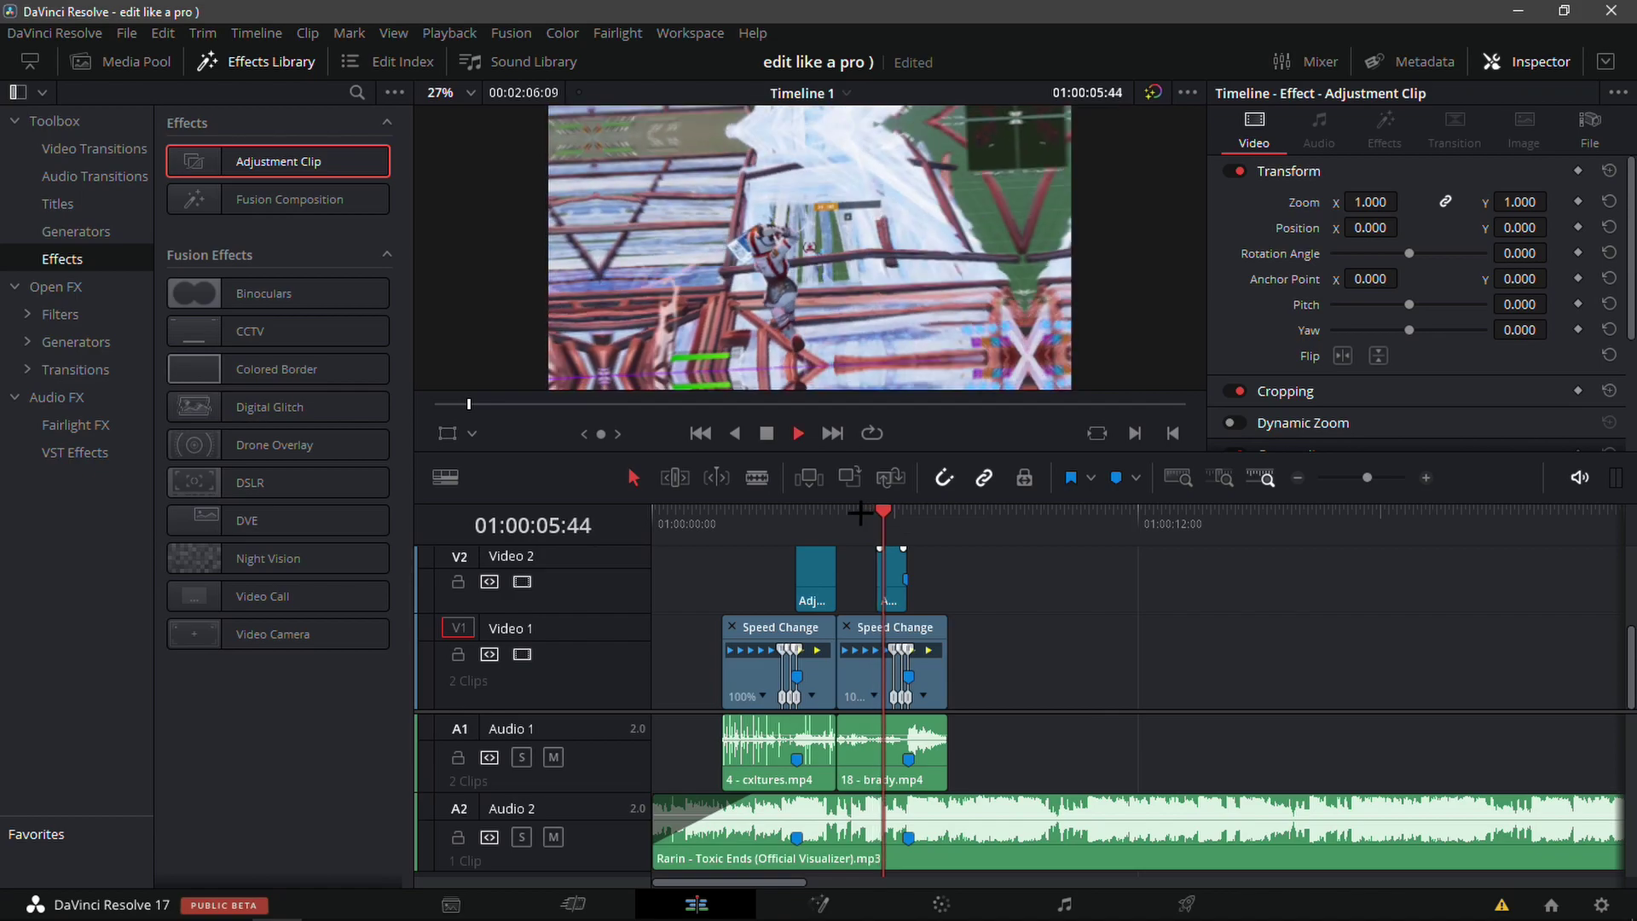
left_click(907, 532)
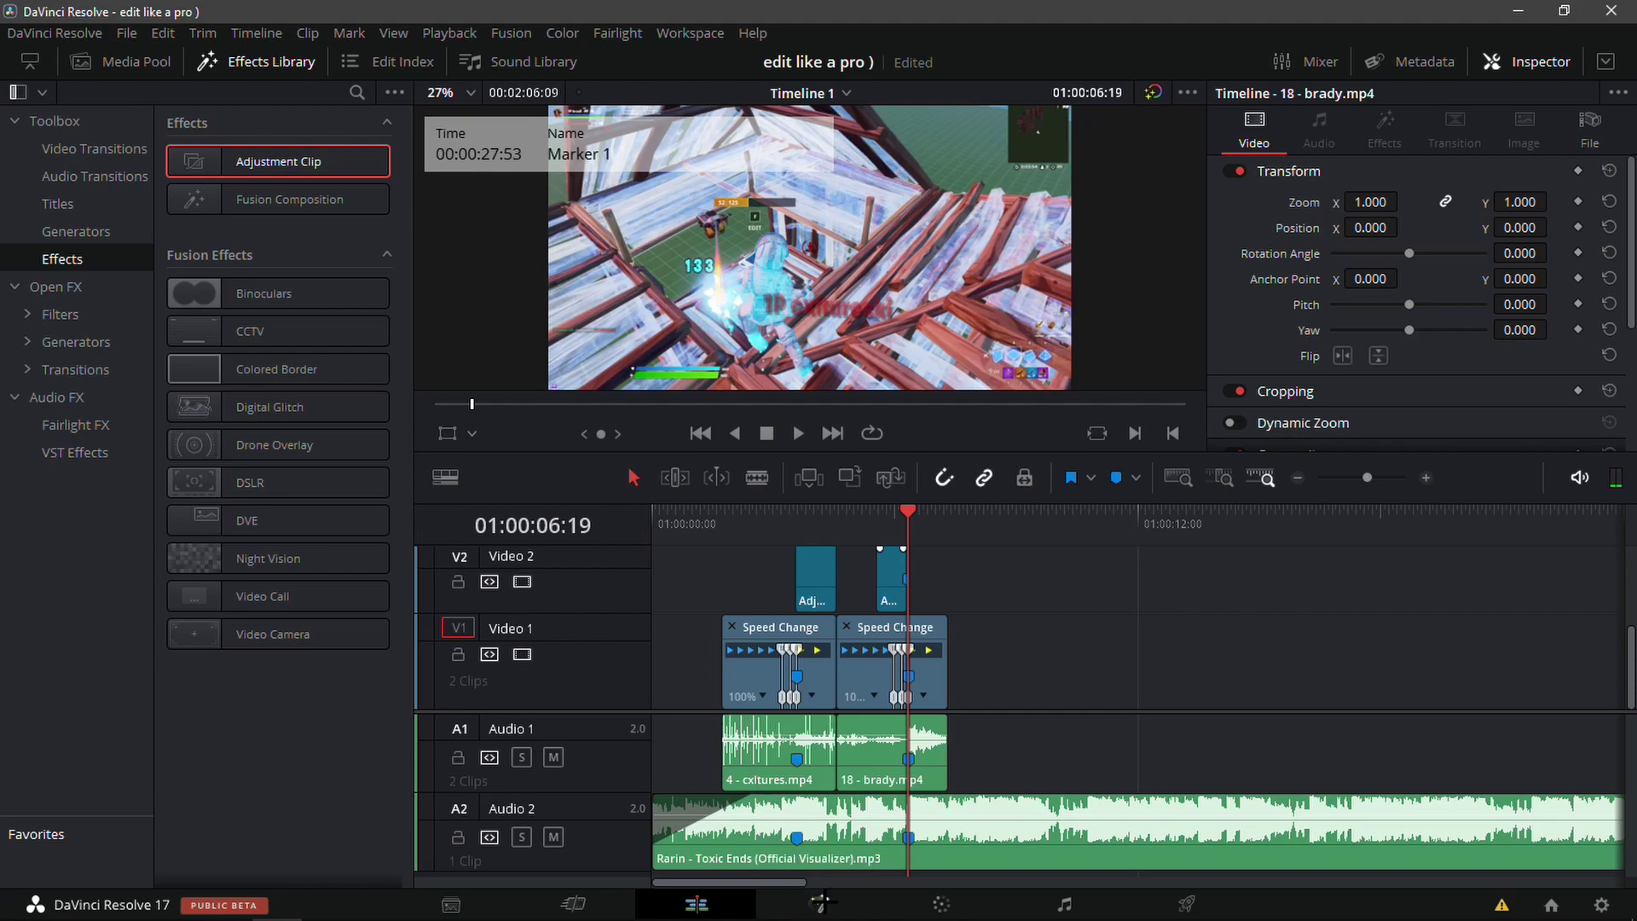
left_click_drag(307, 132, 966, 582)
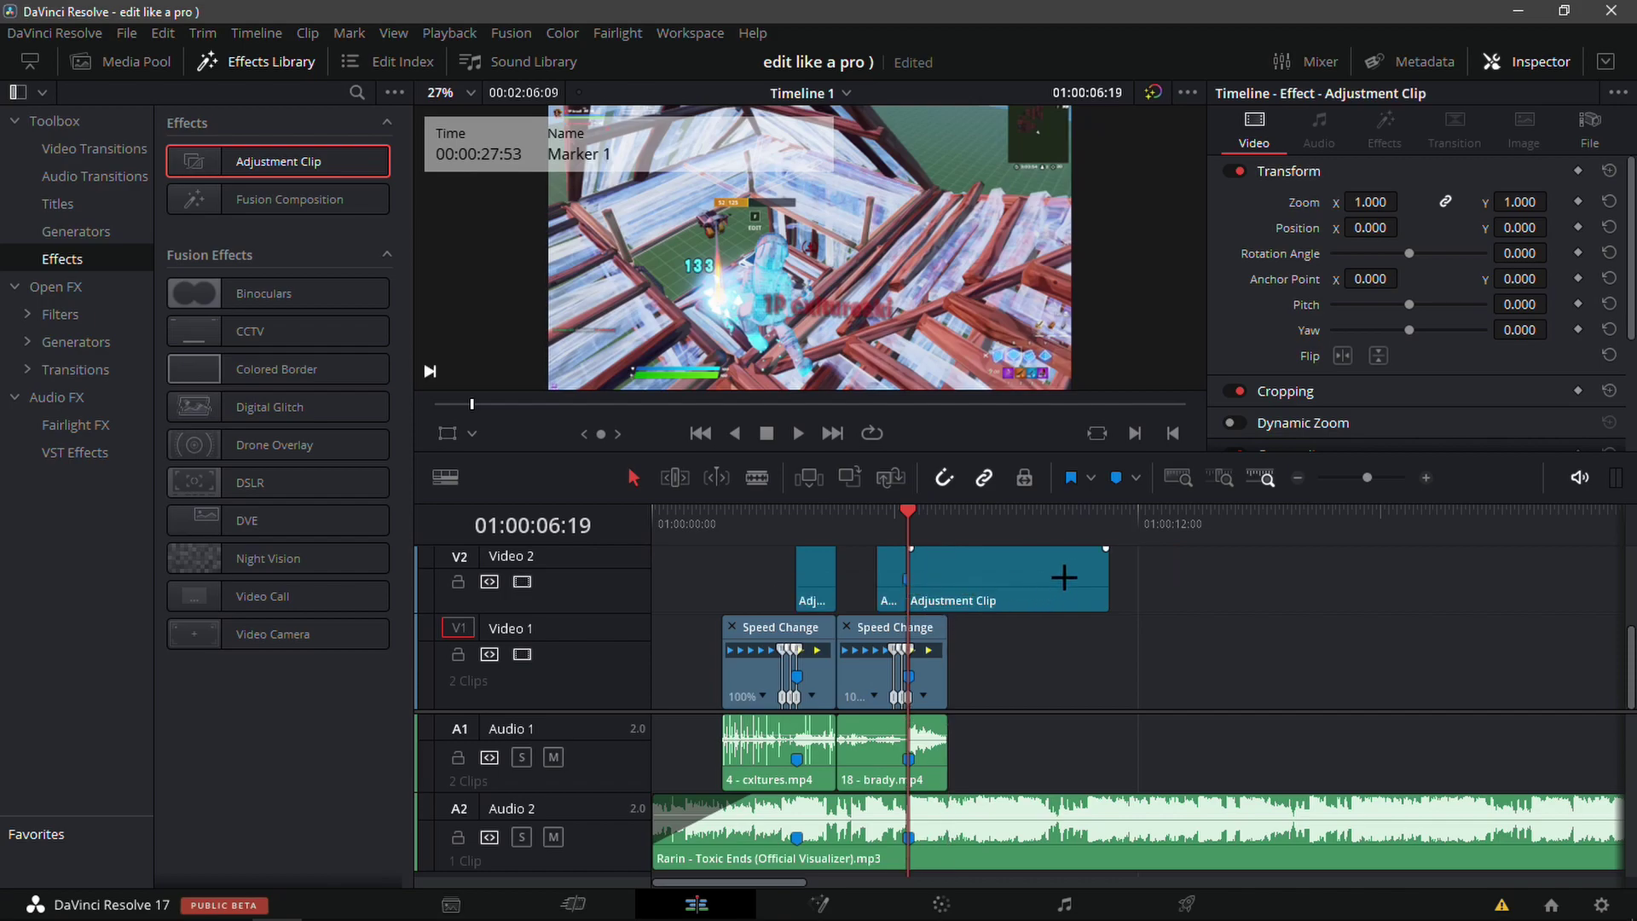
left_click_drag(1099, 585, 943, 597)
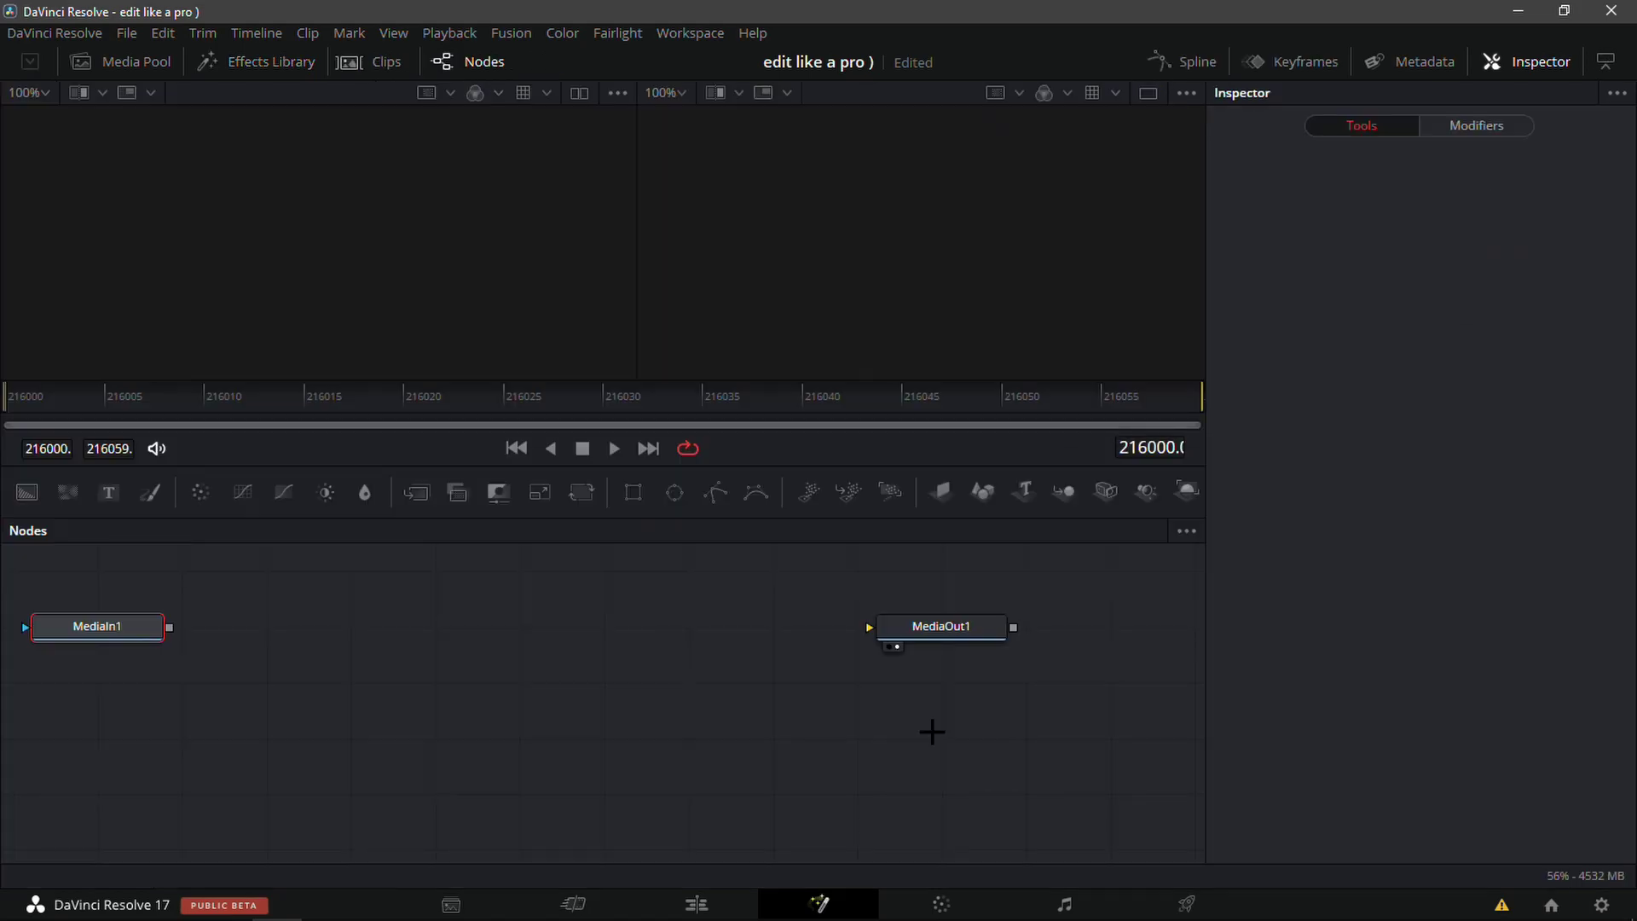
- Import the BlueGlowBlur+Impact preset from the Impacts folder into the Fusion node graph
key("super")
key("alt+Tab")
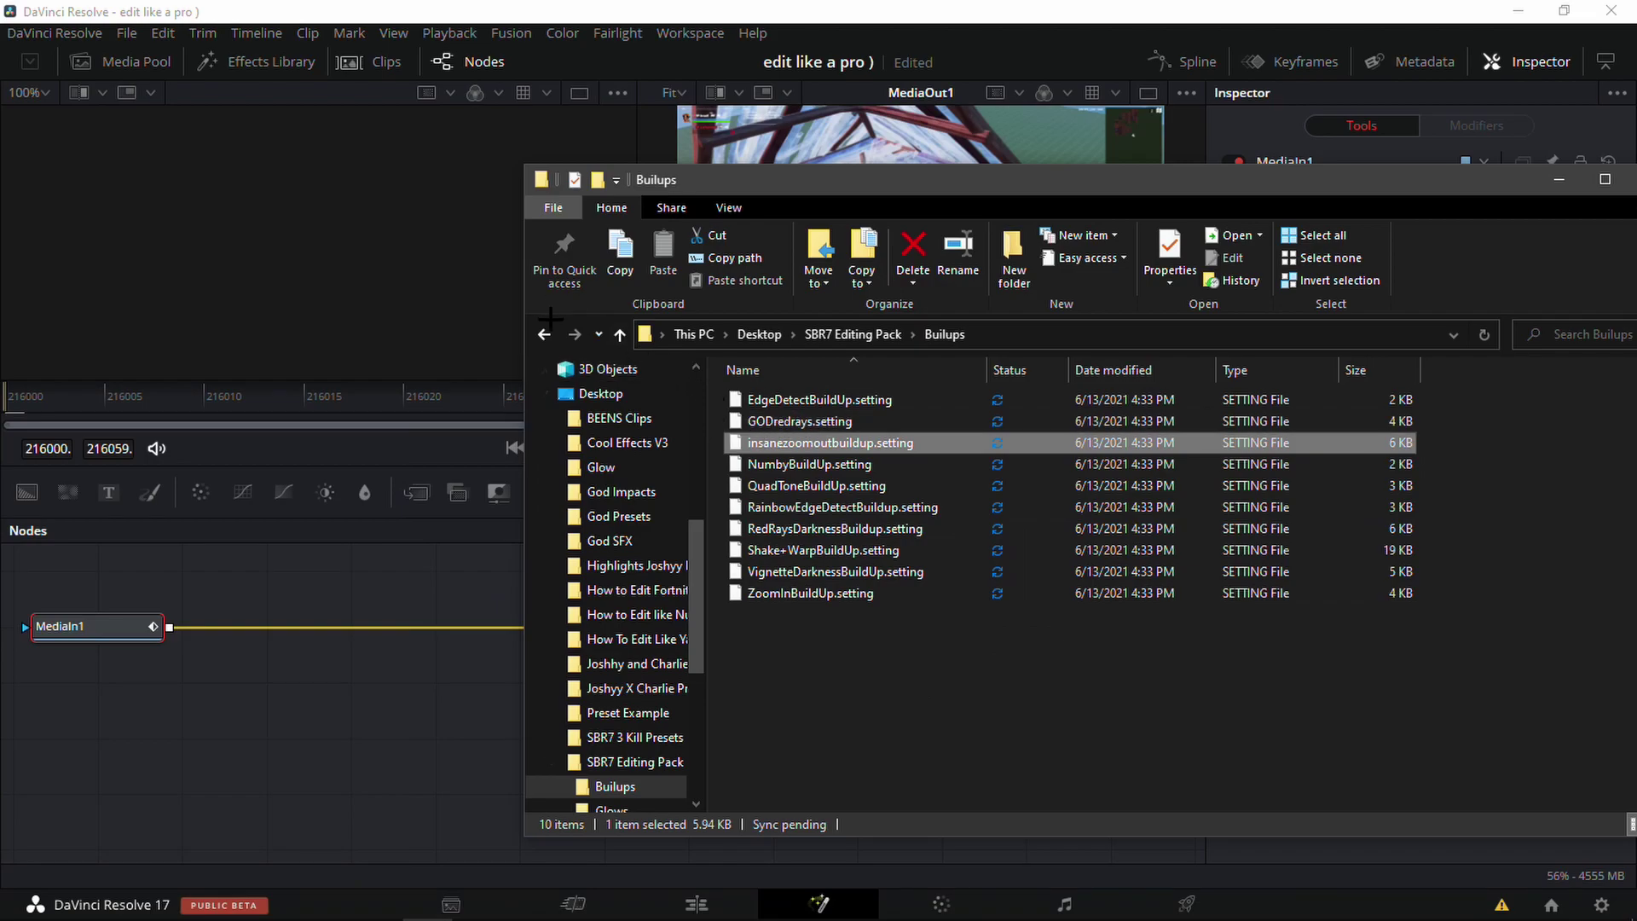
left_click(544, 334)
double_click(838, 445)
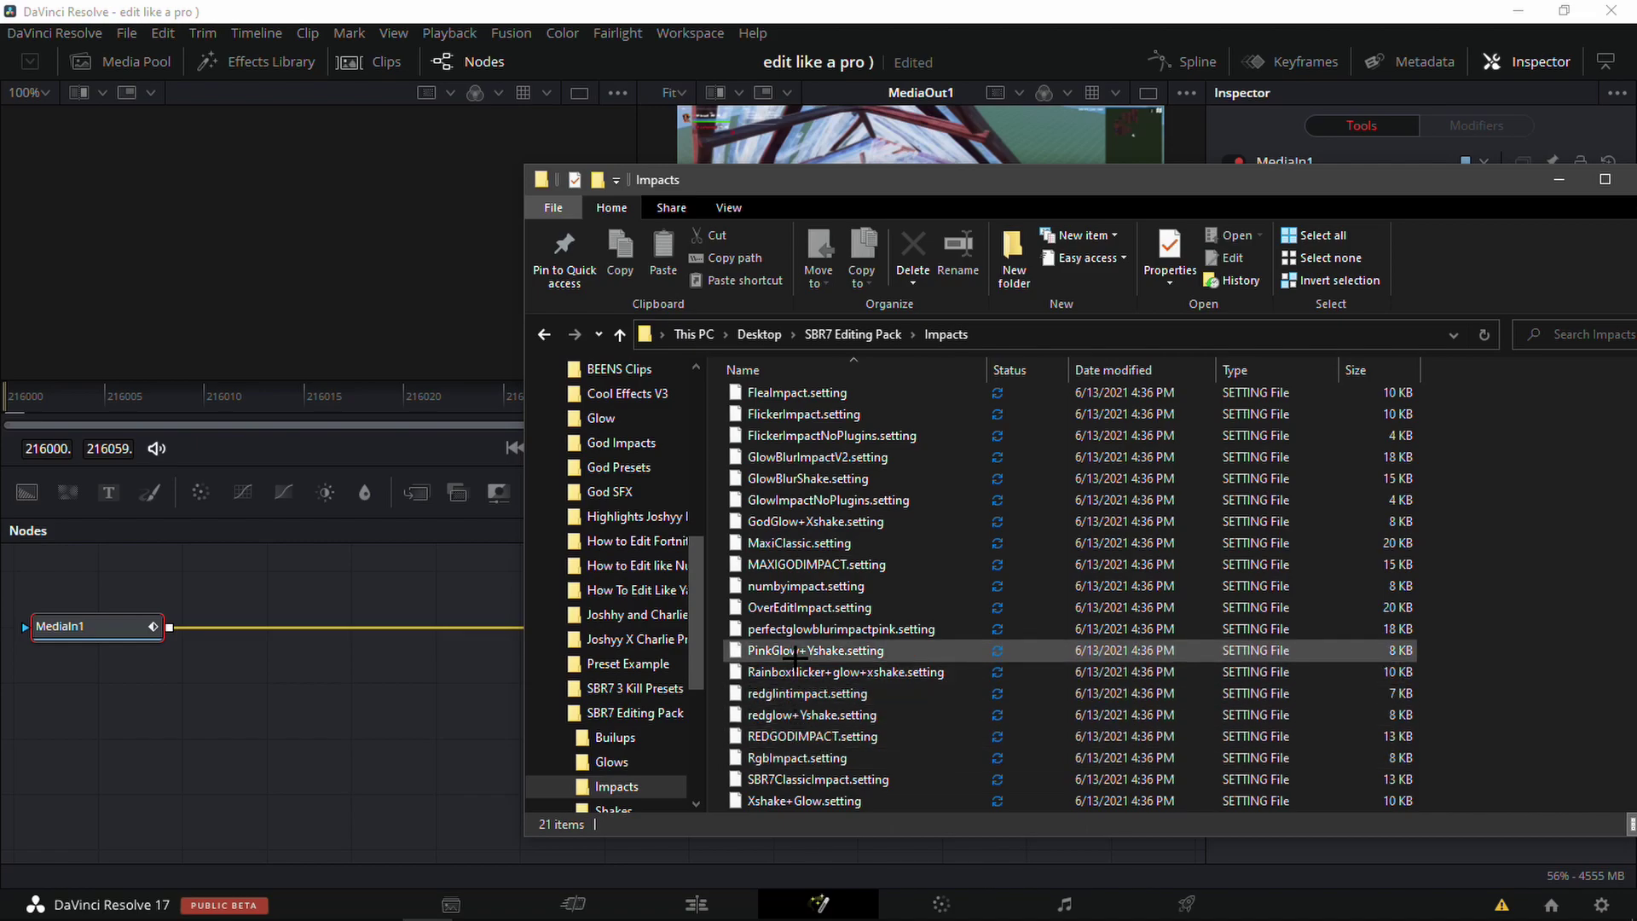
left_click_drag(786, 658, 825, 629)
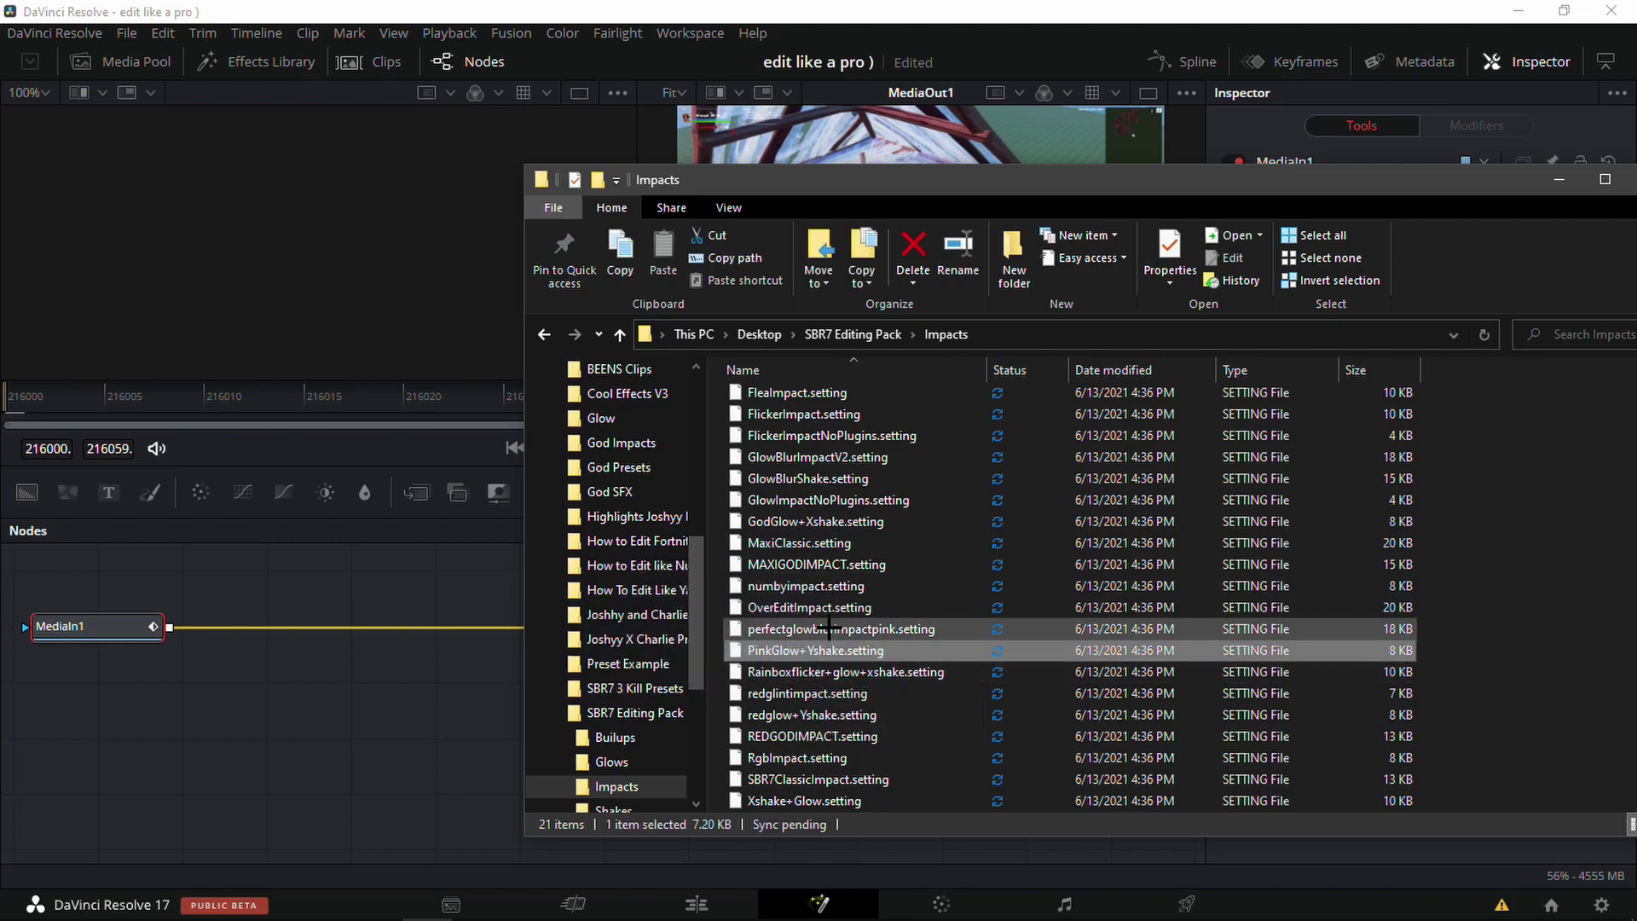
left_click(826, 628)
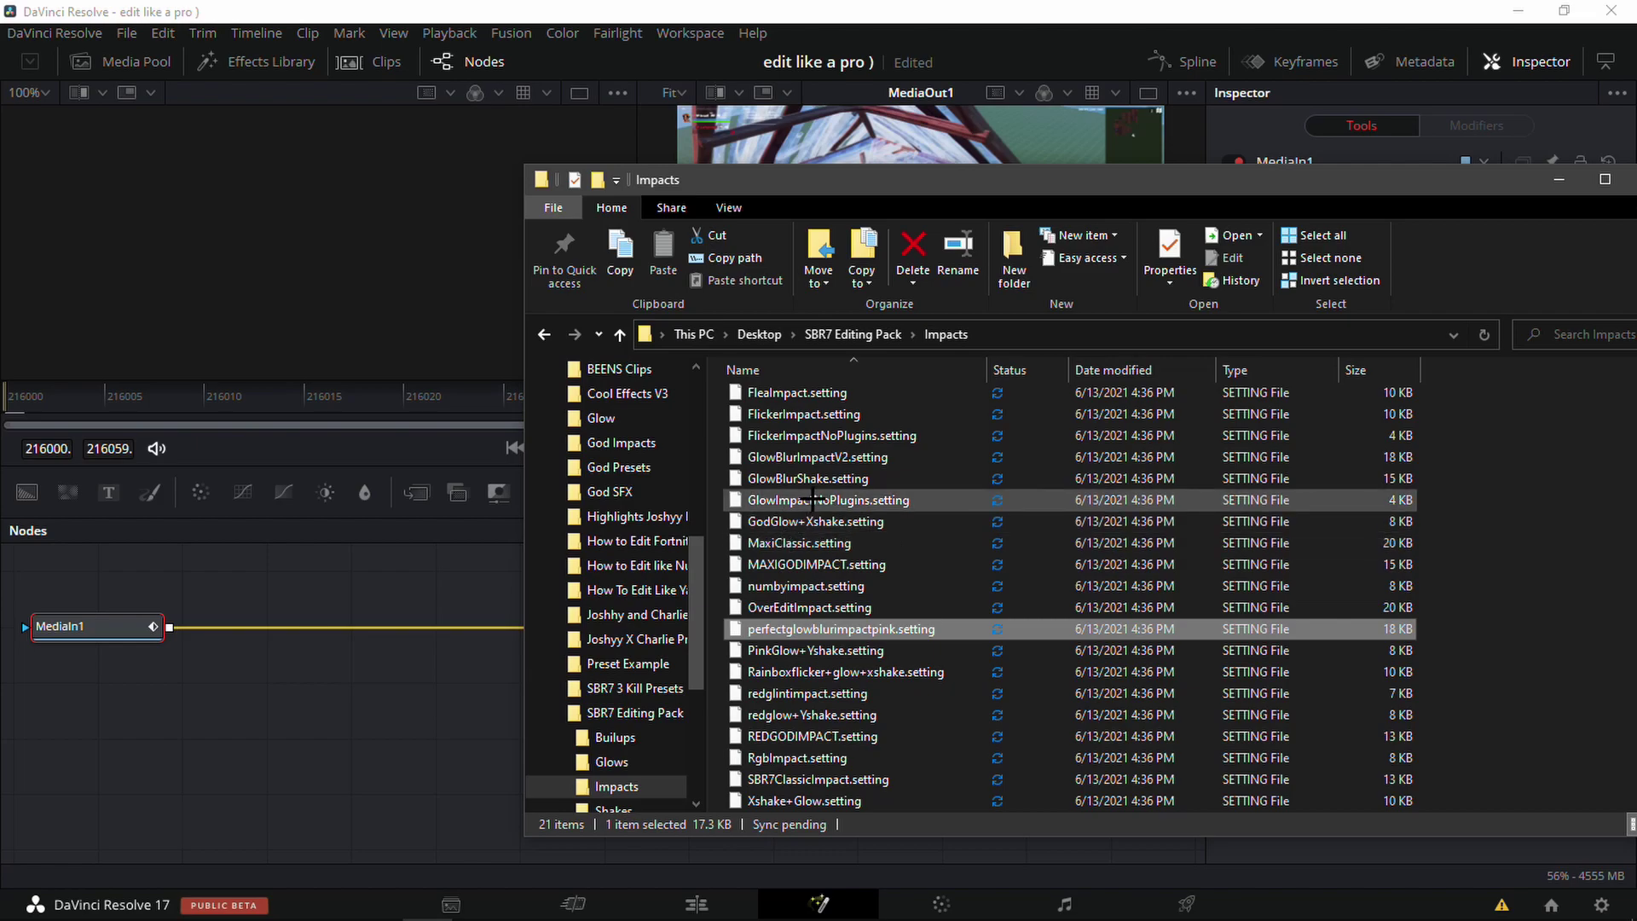
scroll(805, 478, "up", 1)
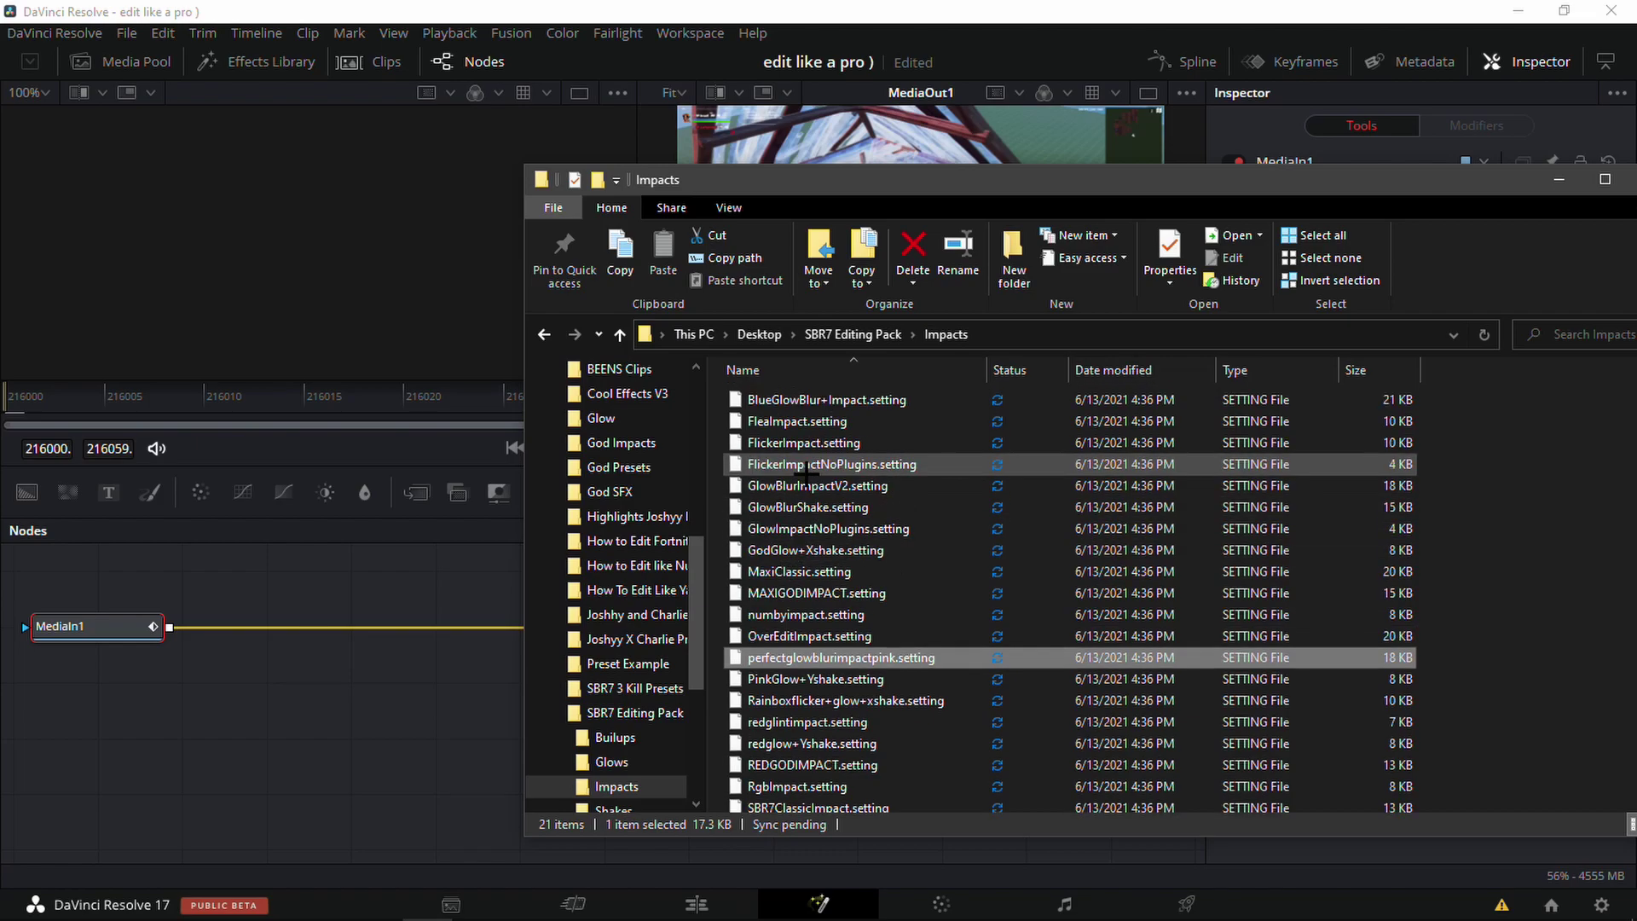
left_click_drag(788, 400, 388, 686)
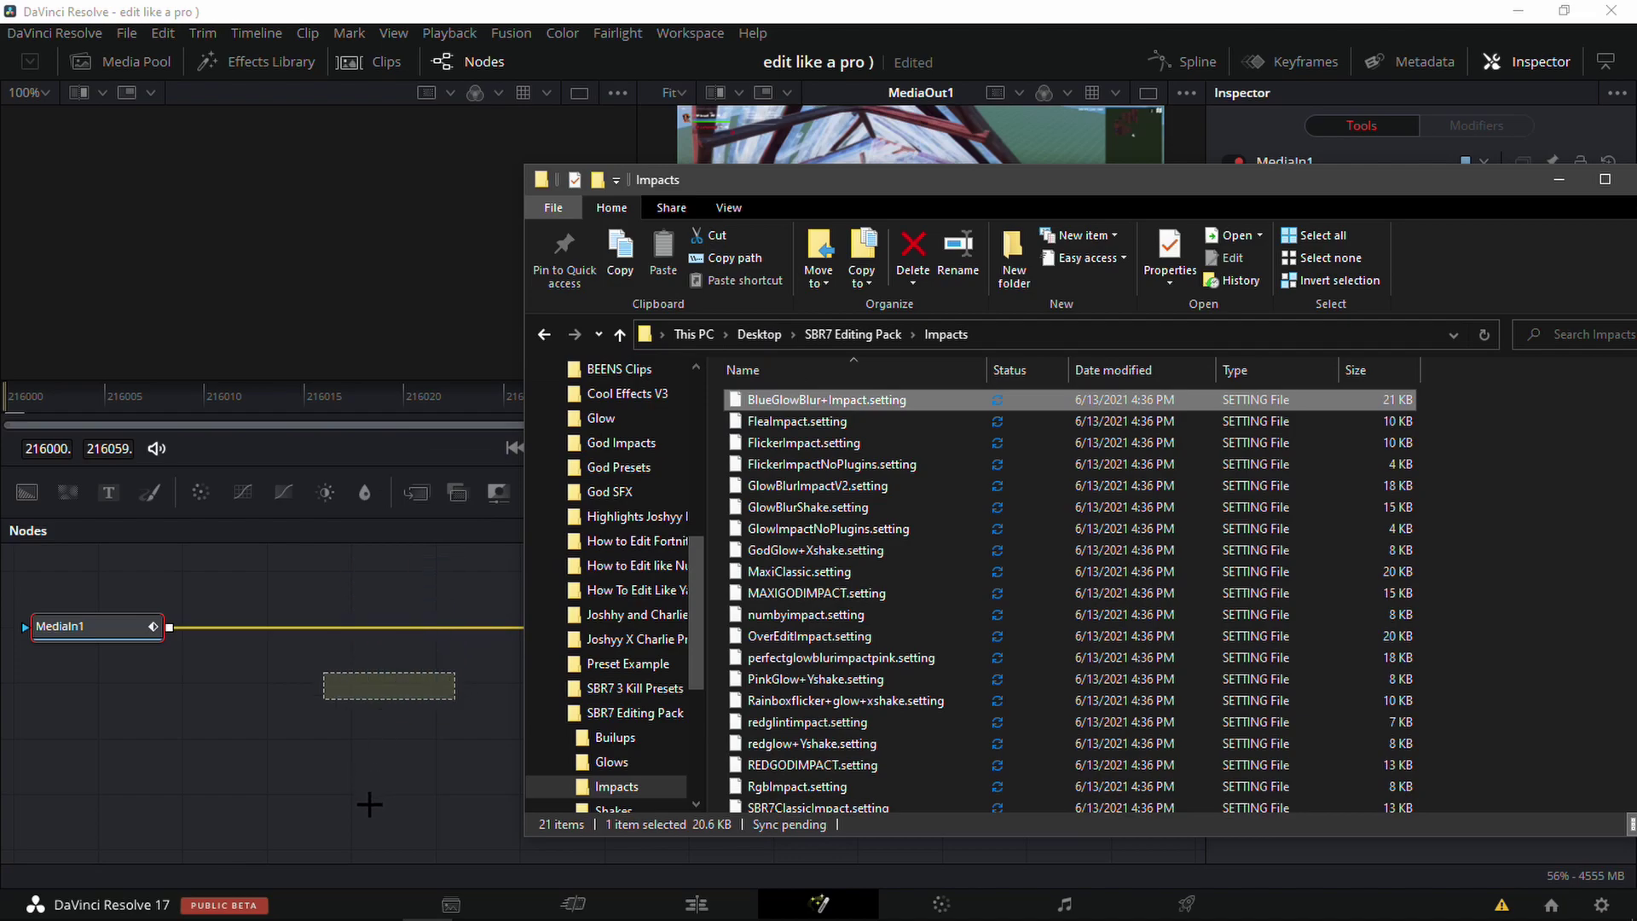
- Wire MediaIn1 into S_Shake1 and BCCLensBlurOBS1 into MediaOut1, then scrub to preview
left_click(367, 788)
left_click_drag(569, 696, 471, 704)
left_click_drag(797, 626, 215, 685)
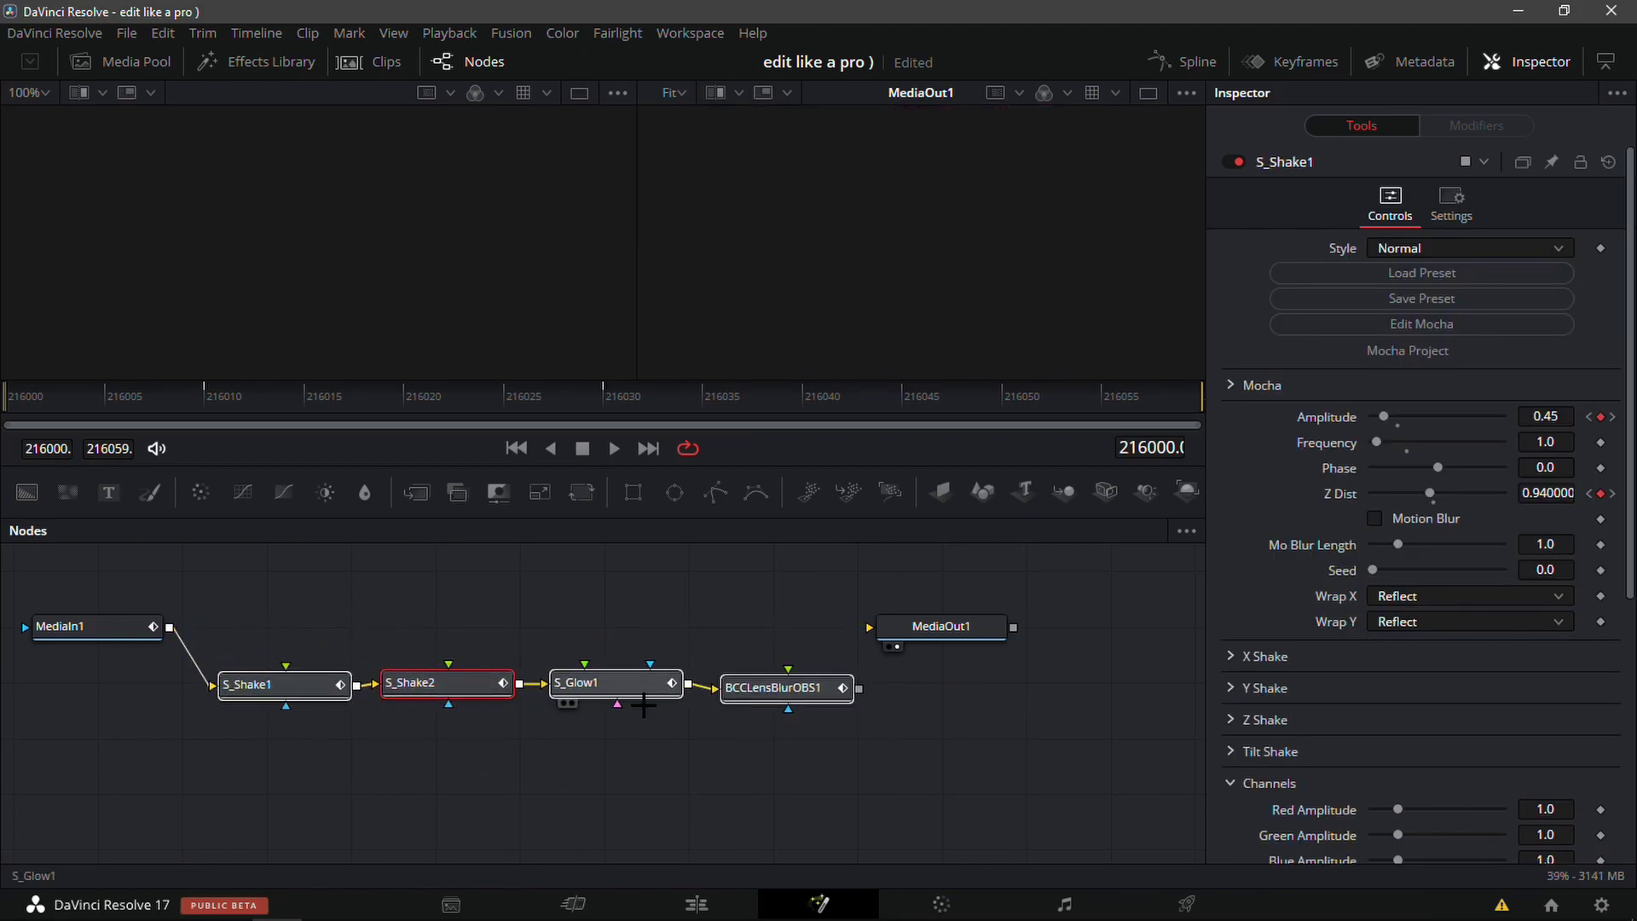
left_click_drag(862, 685, 869, 626)
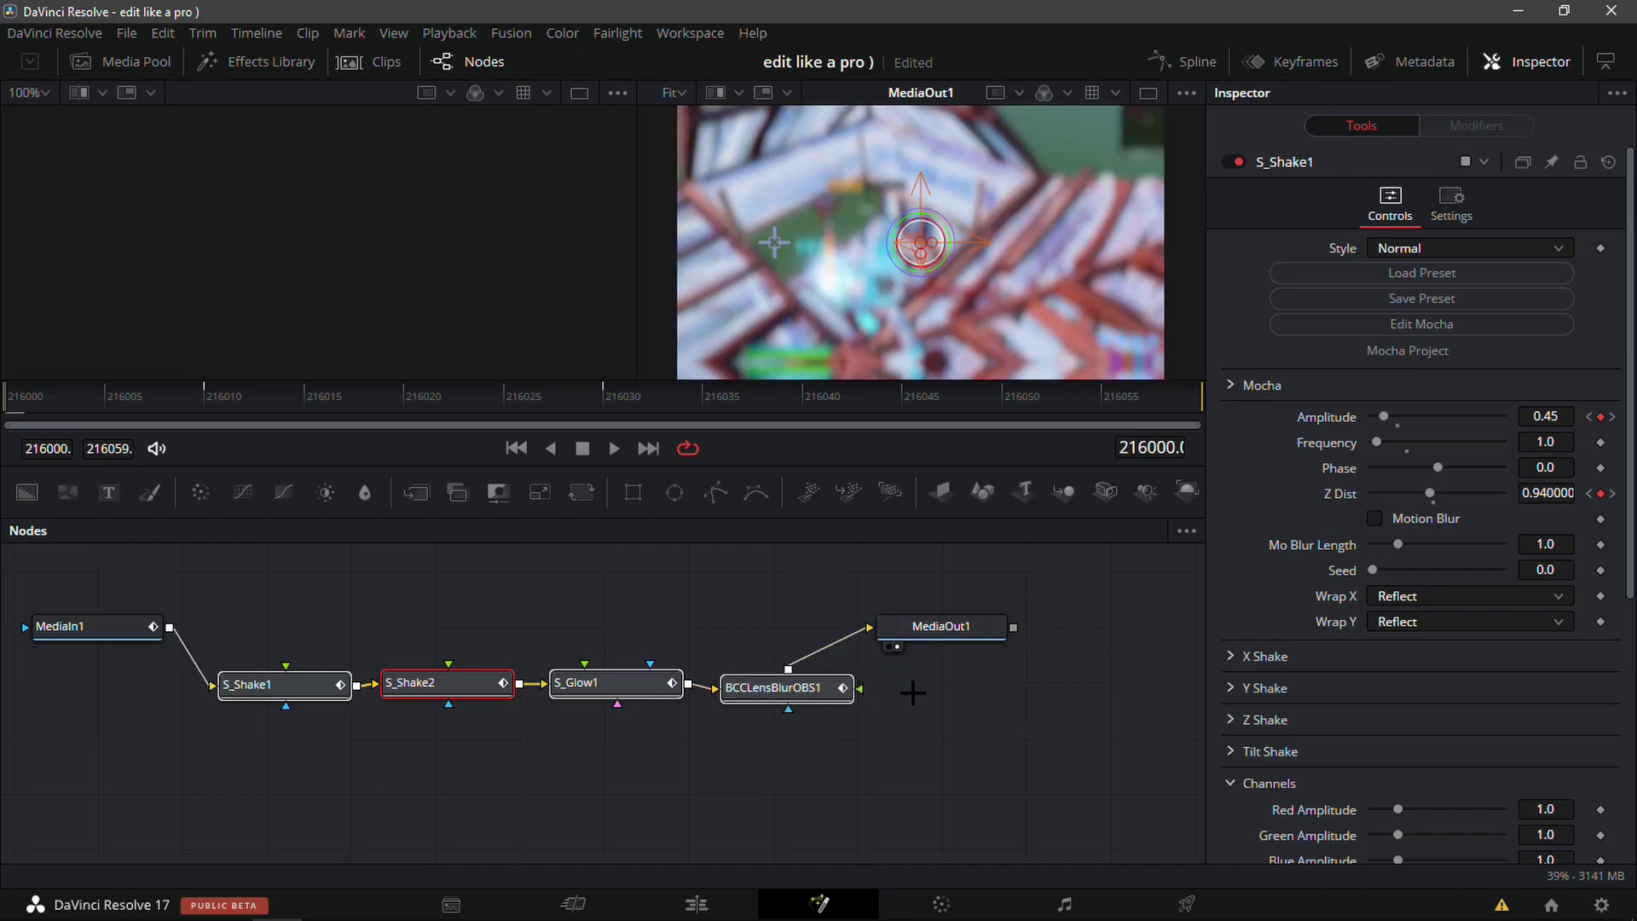
left_click_drag(46, 396, 3, 491)
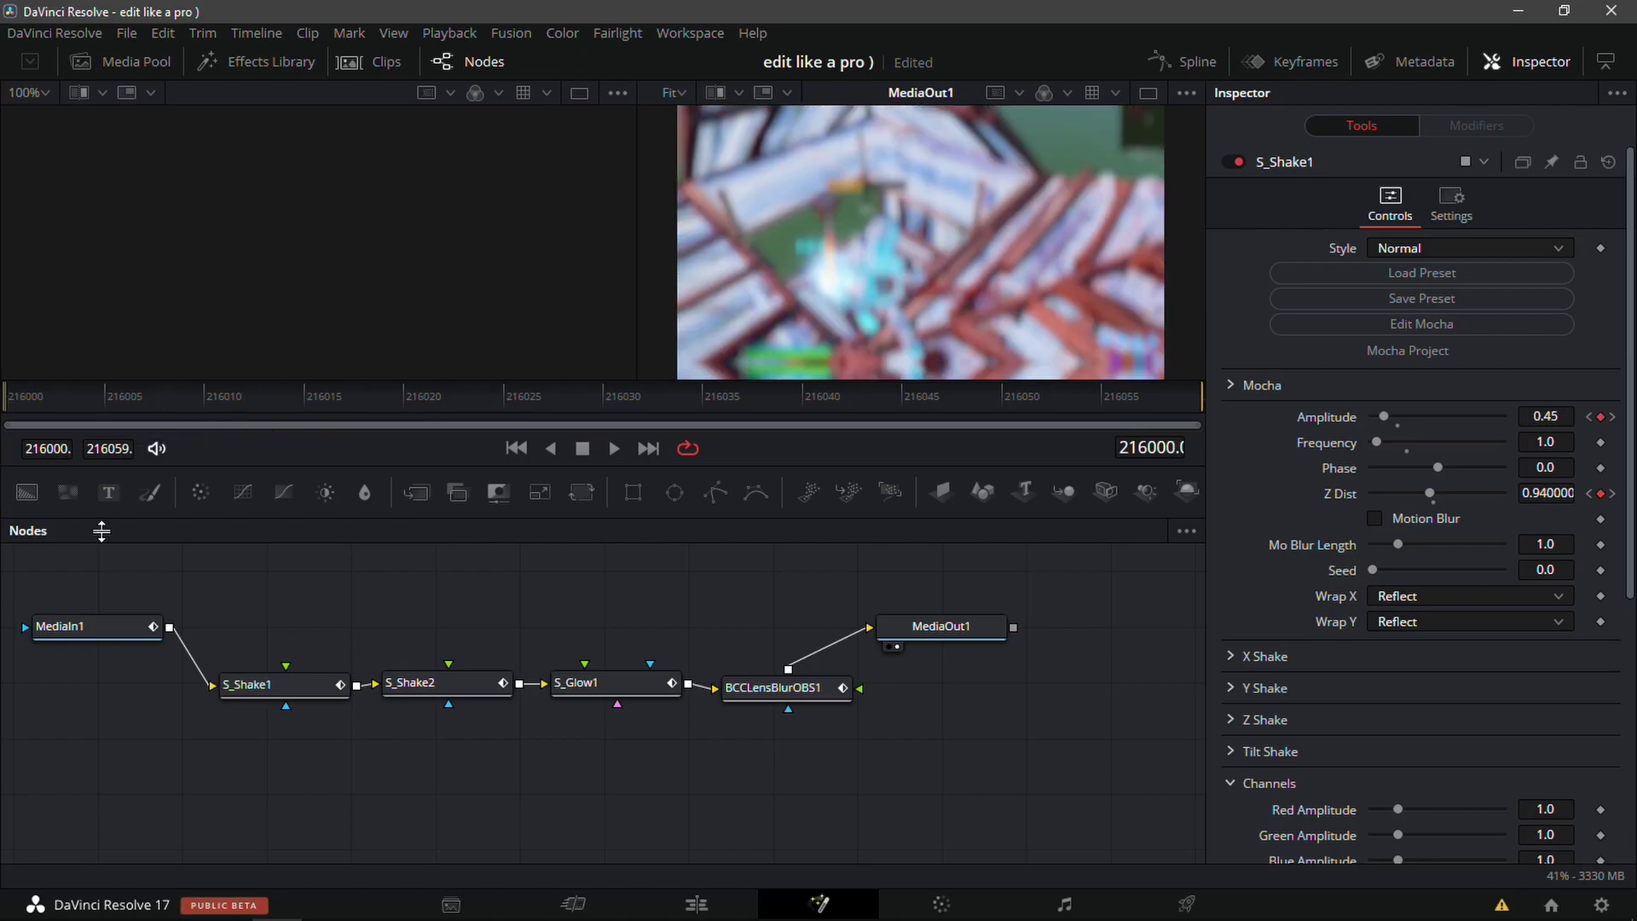
- Restore a deleted BCCLensBlurOBS1 and insert it between S_Glow1 and MediaOut1
left_click(799, 695)
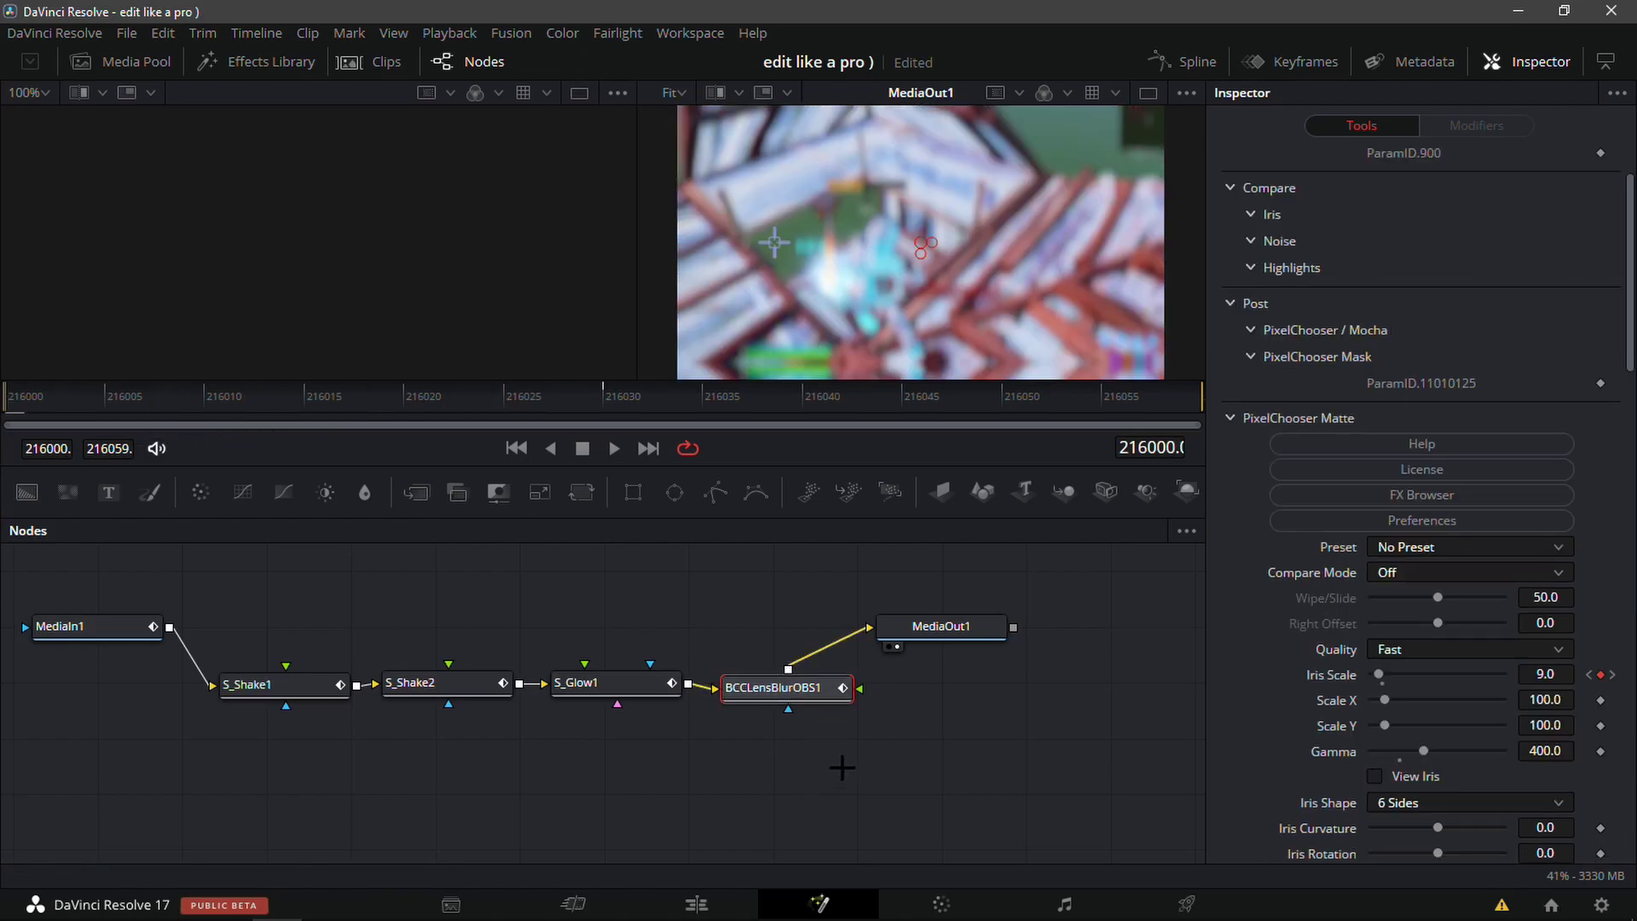
key("Delete")
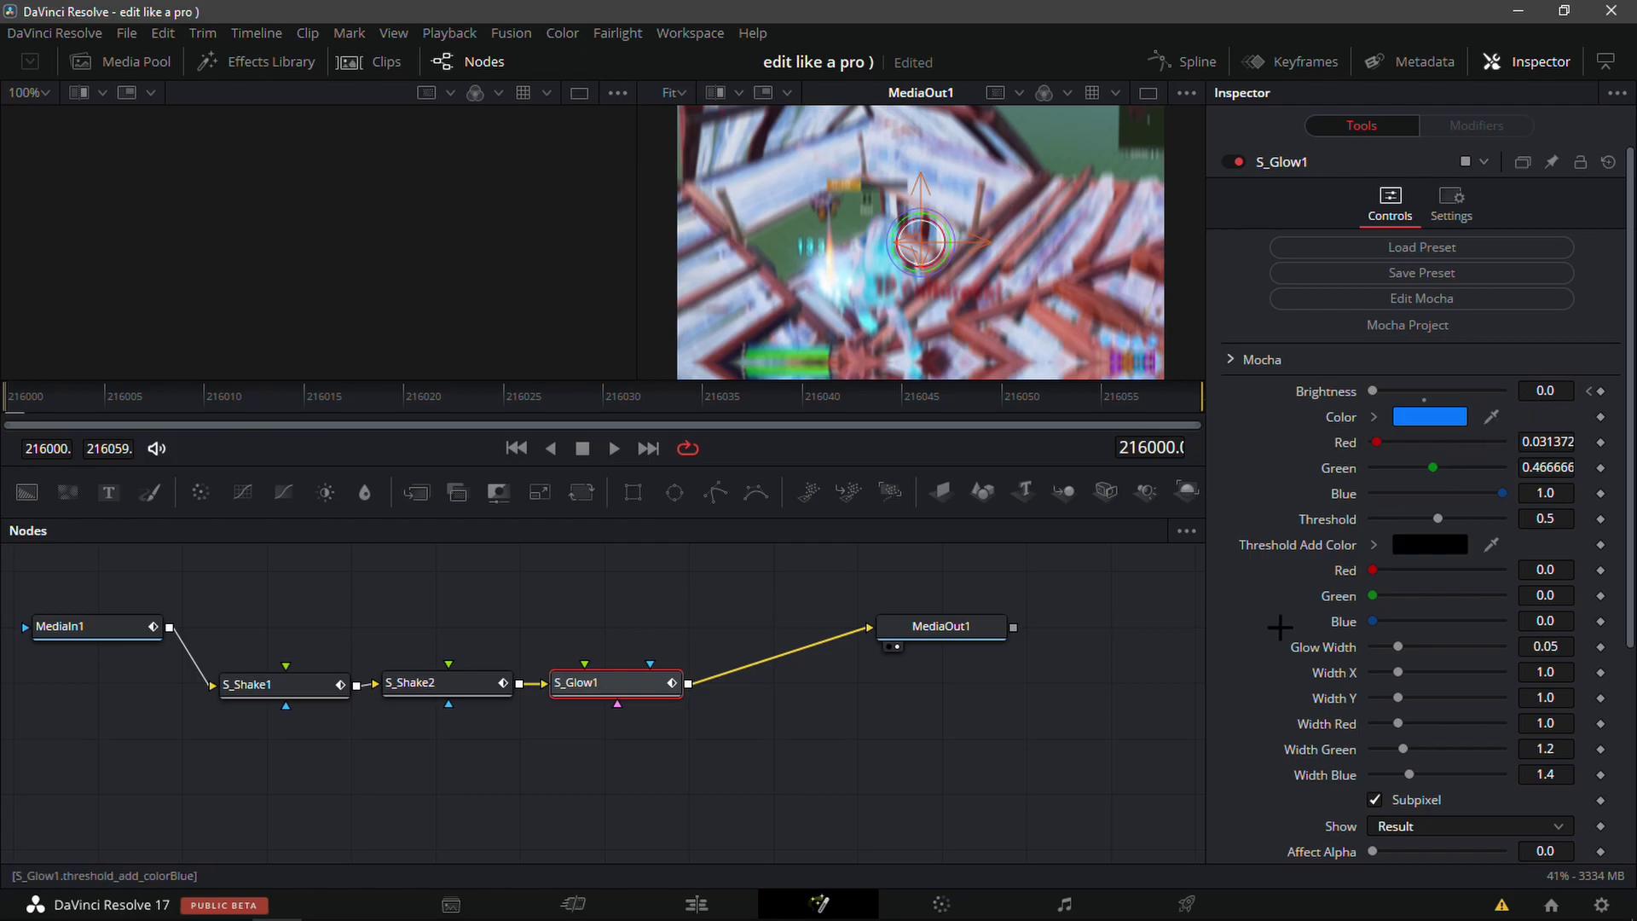
key("ctrl+z")
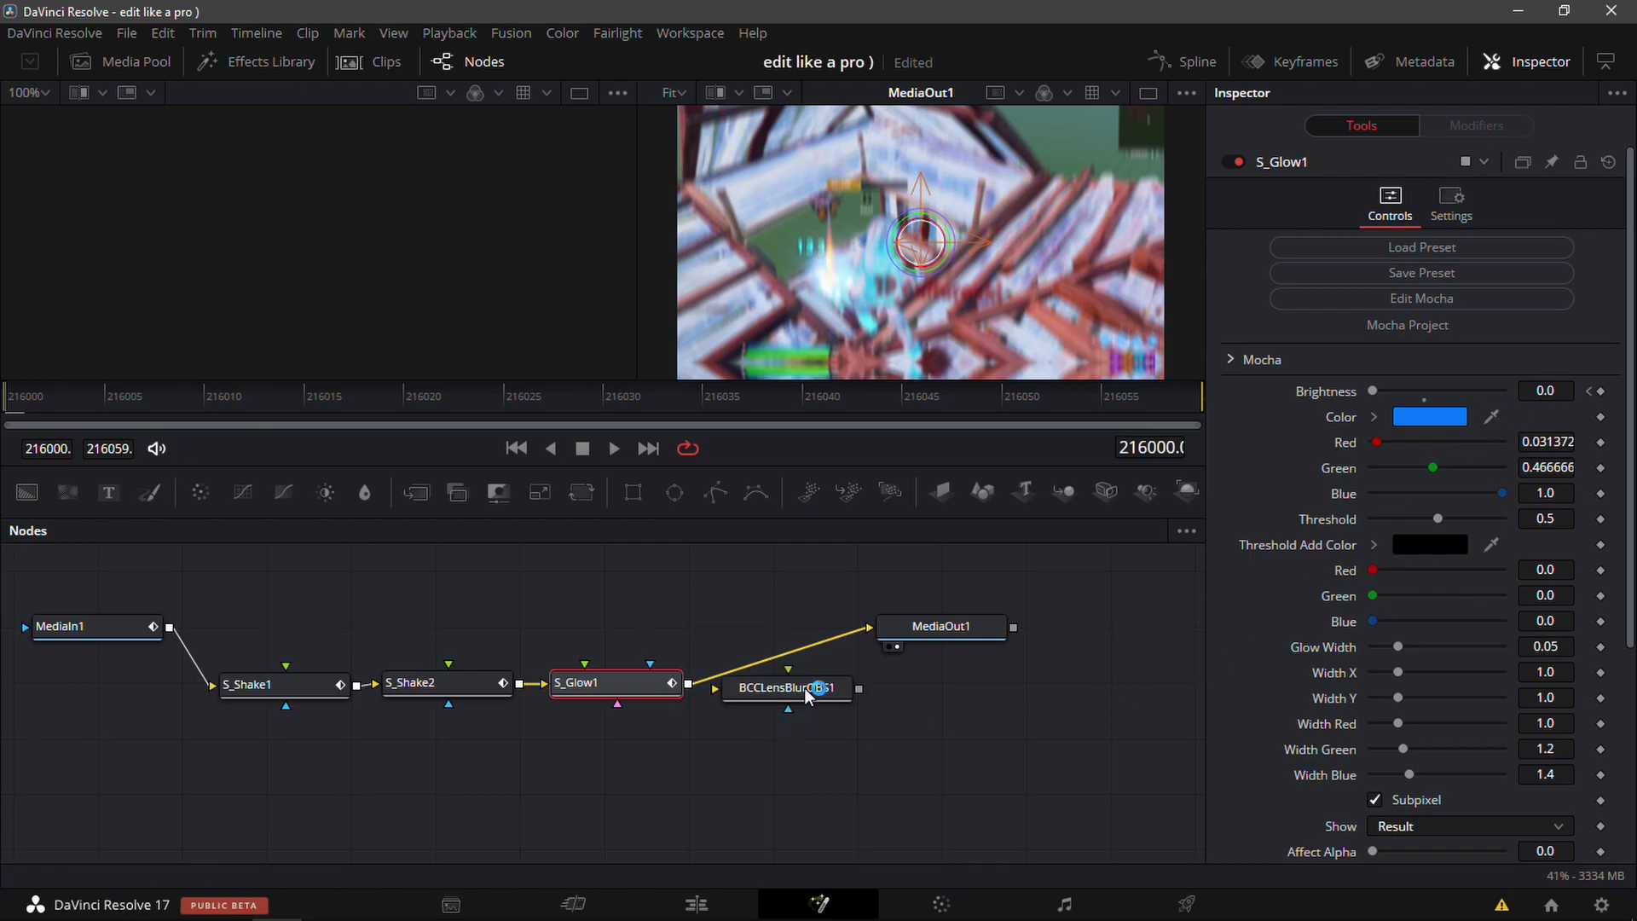
left_click_drag(799, 695, 748, 655)
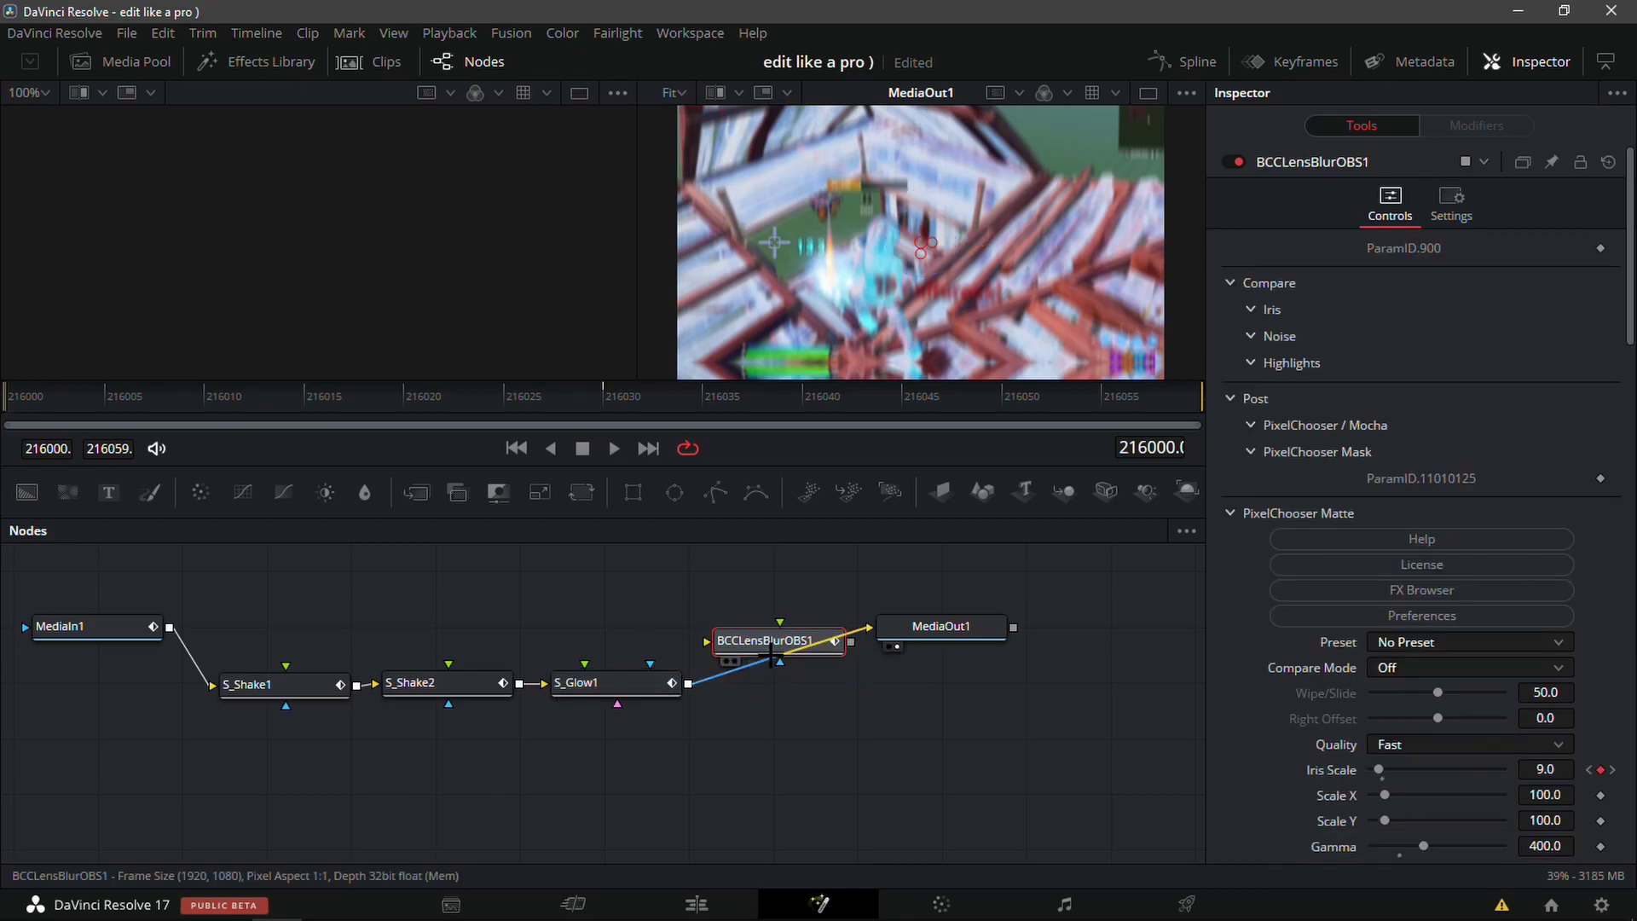
left_click(650, 684)
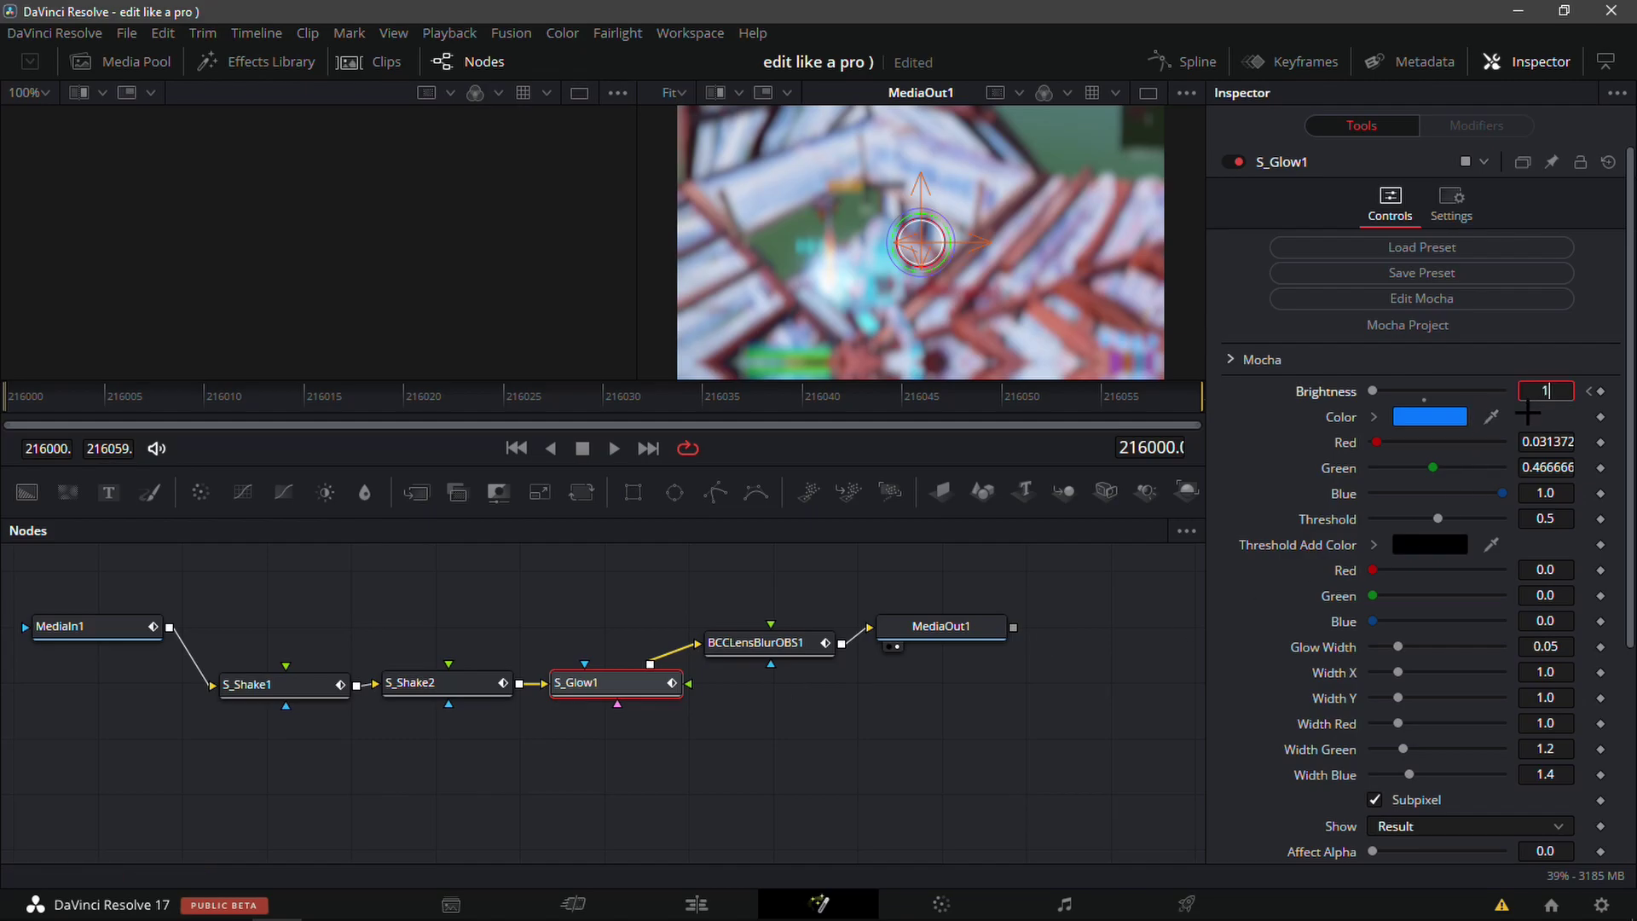
- Set S_Glow1 brightness to 1, and S_Shake1 amplitude 0 at the last frame with Z Dist 1.0
type("1")
key("Return")
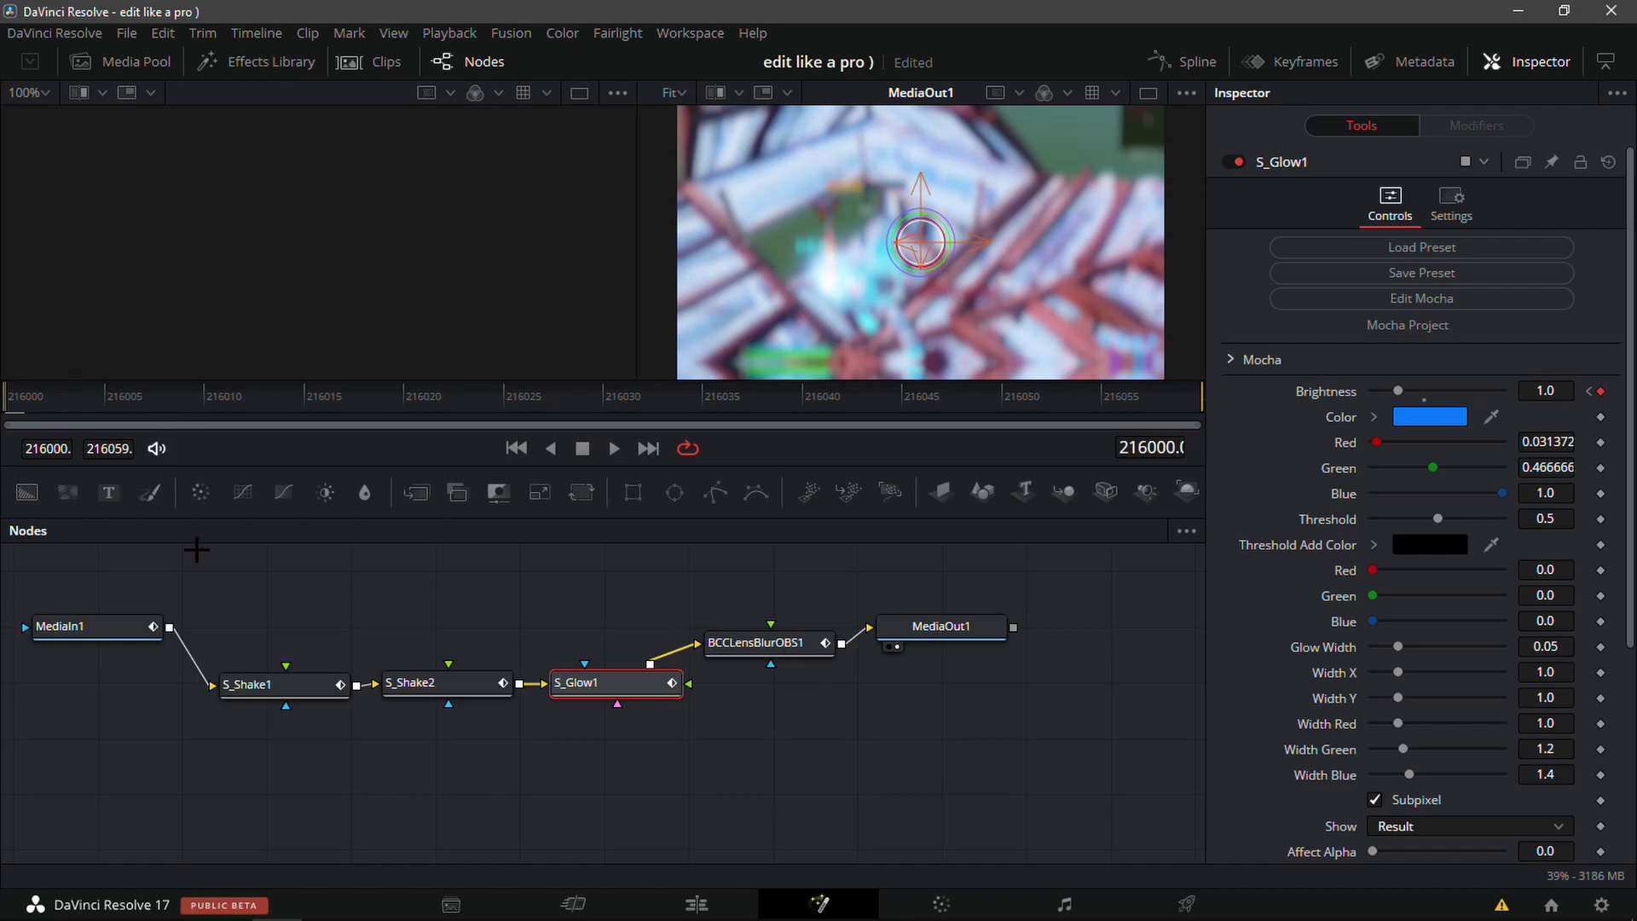
left_click(255, 684)
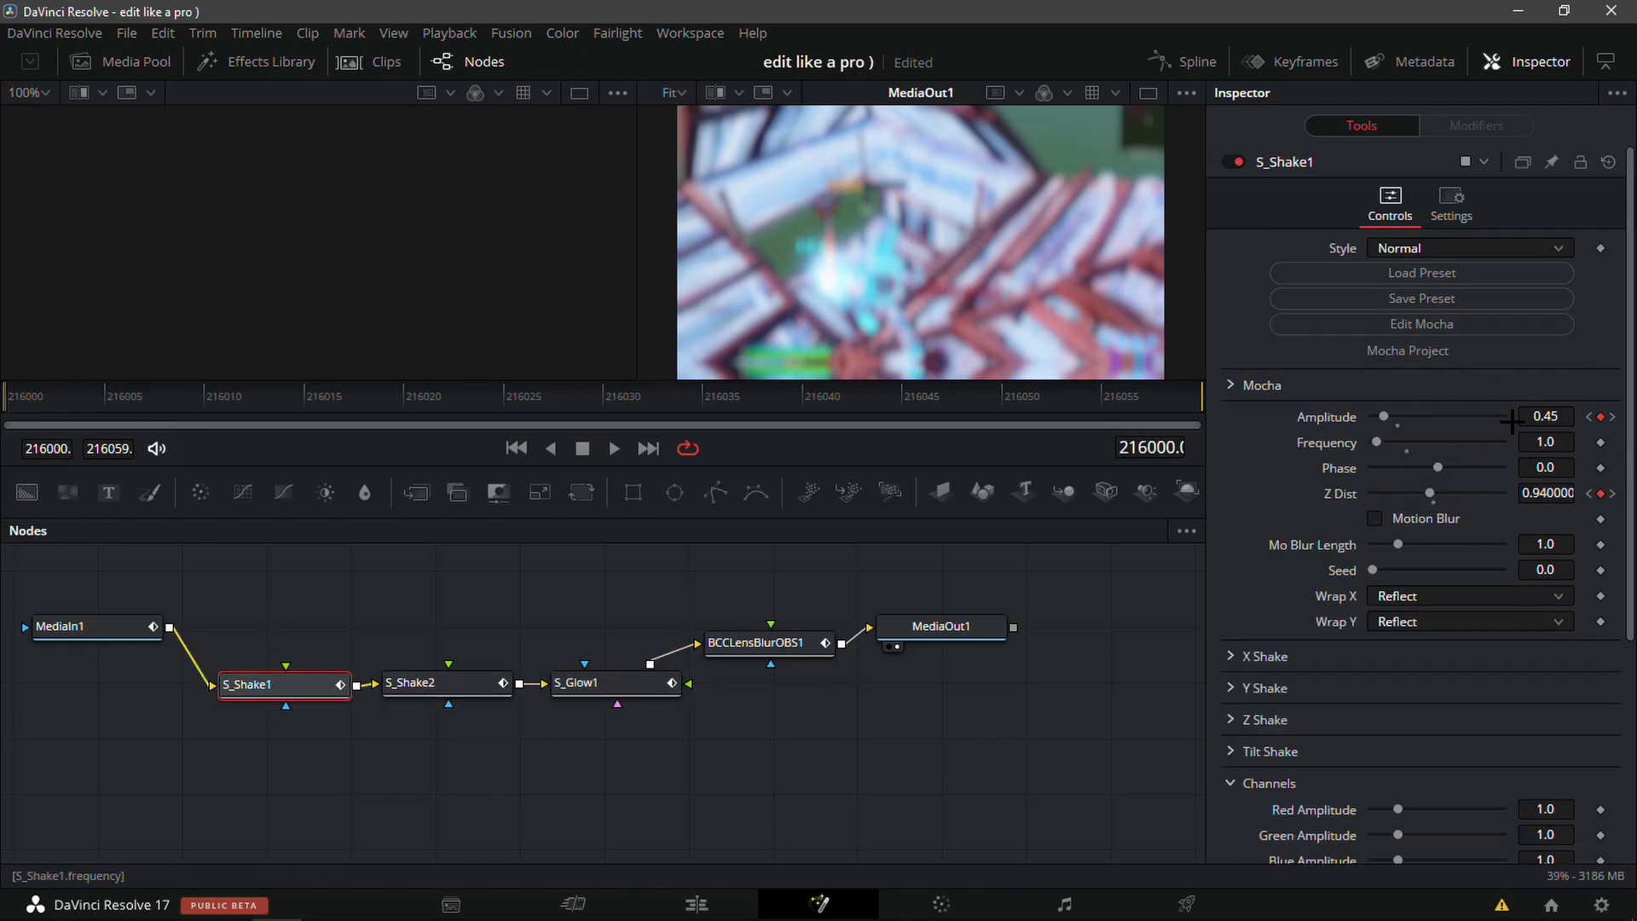
left_click_drag(1054, 379, 1185, 393)
double_click(1555, 419)
type("0")
key("Return")
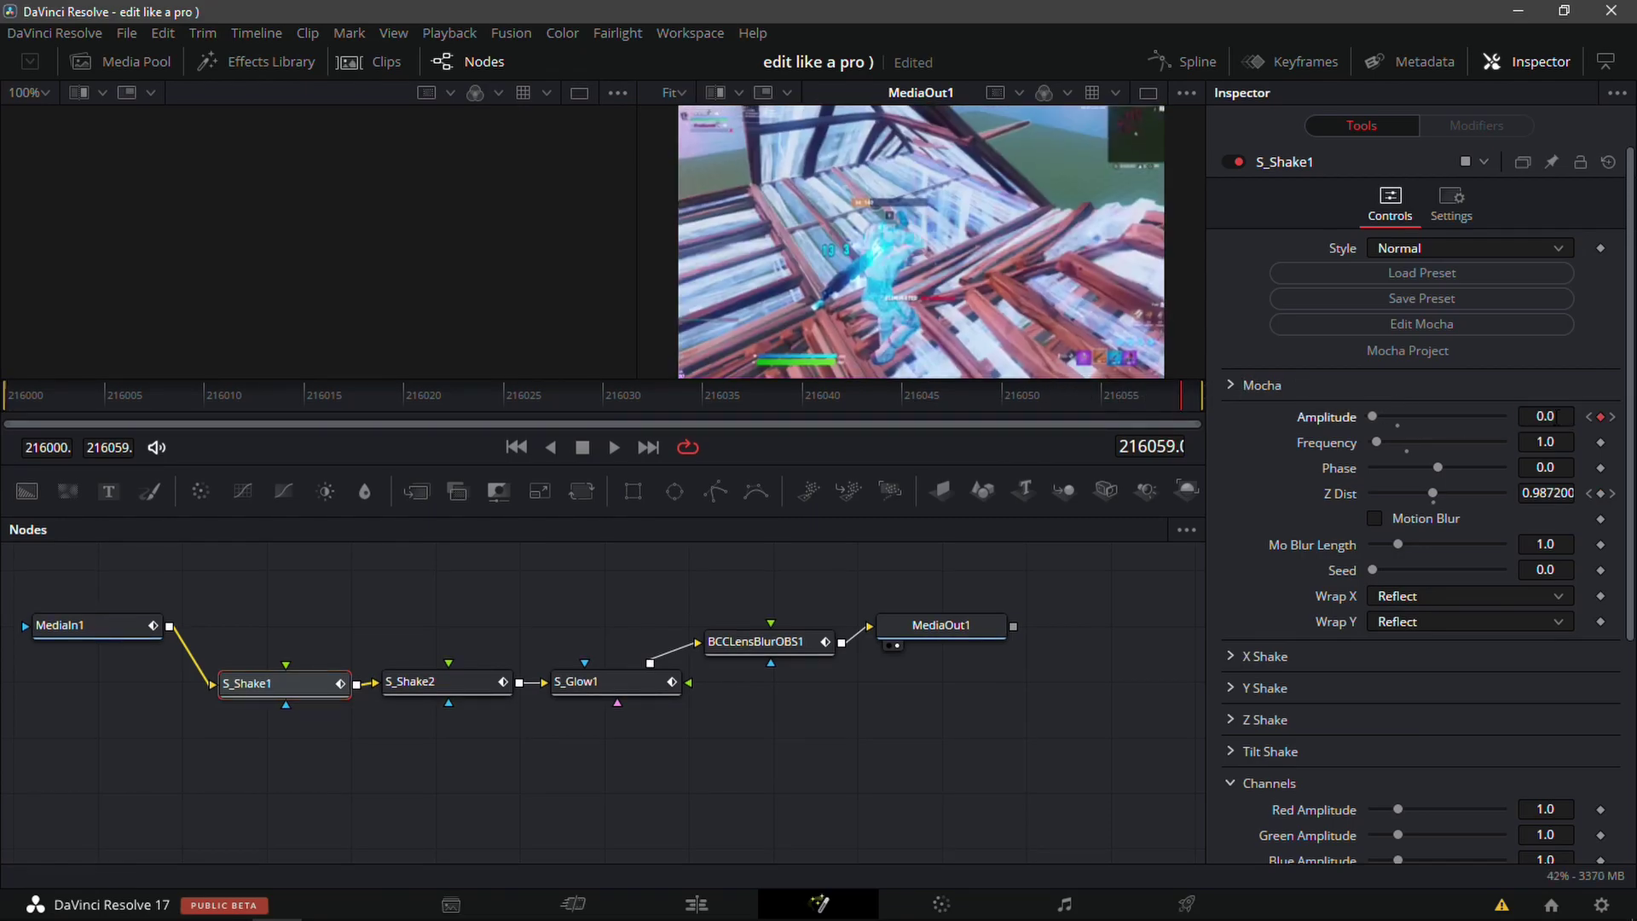
double_click(1542, 493)
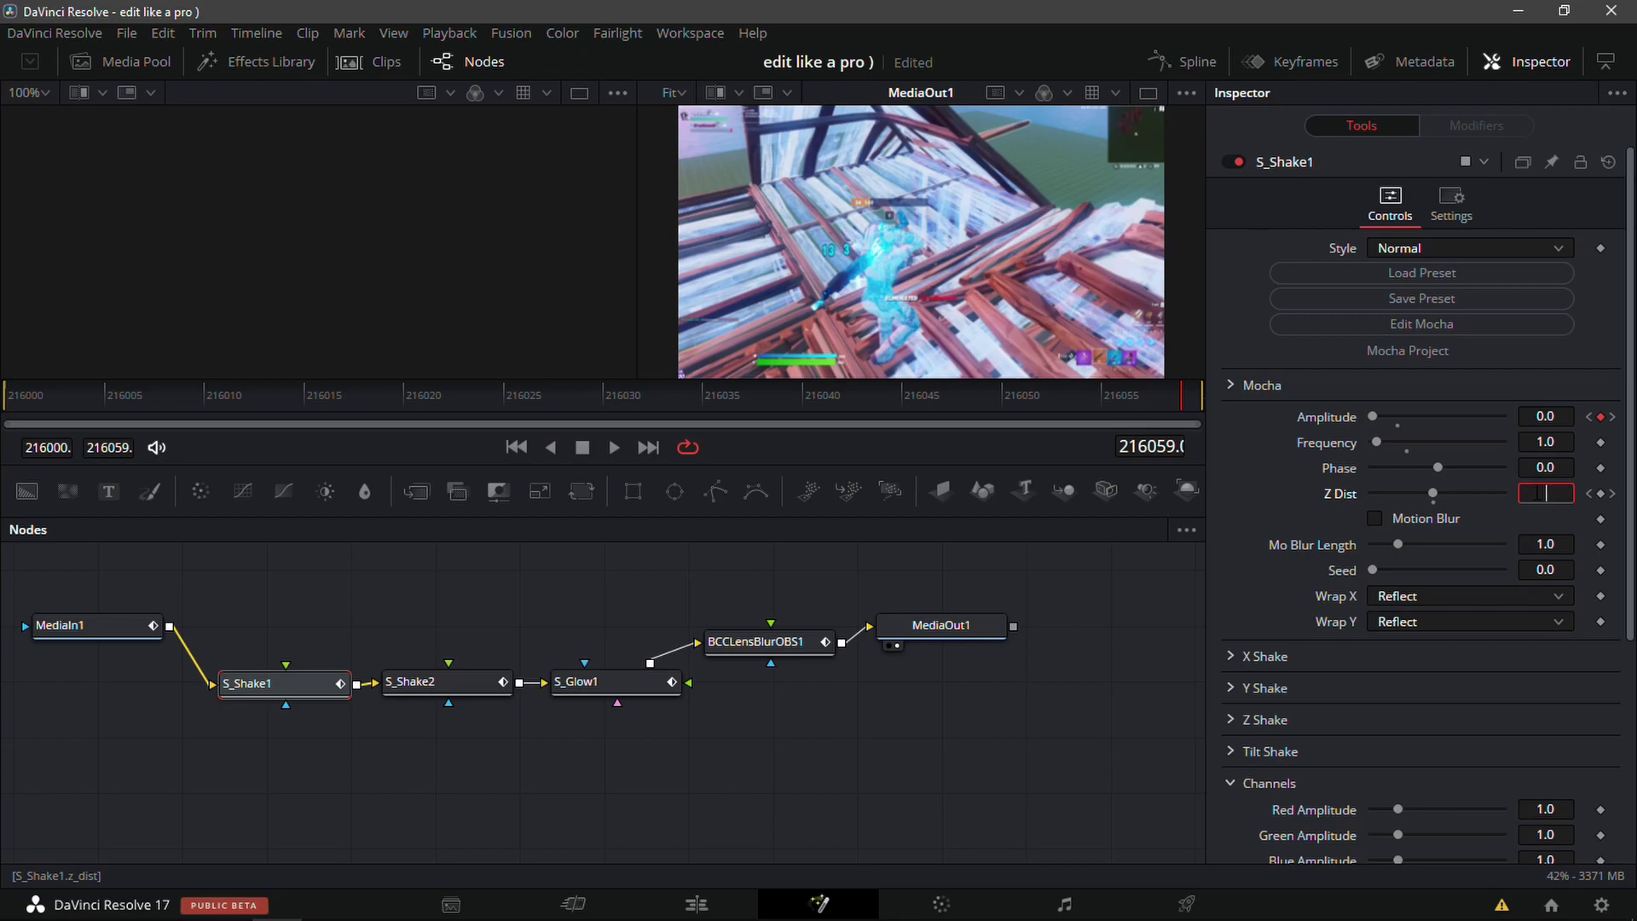
type("1")
key("Tab")
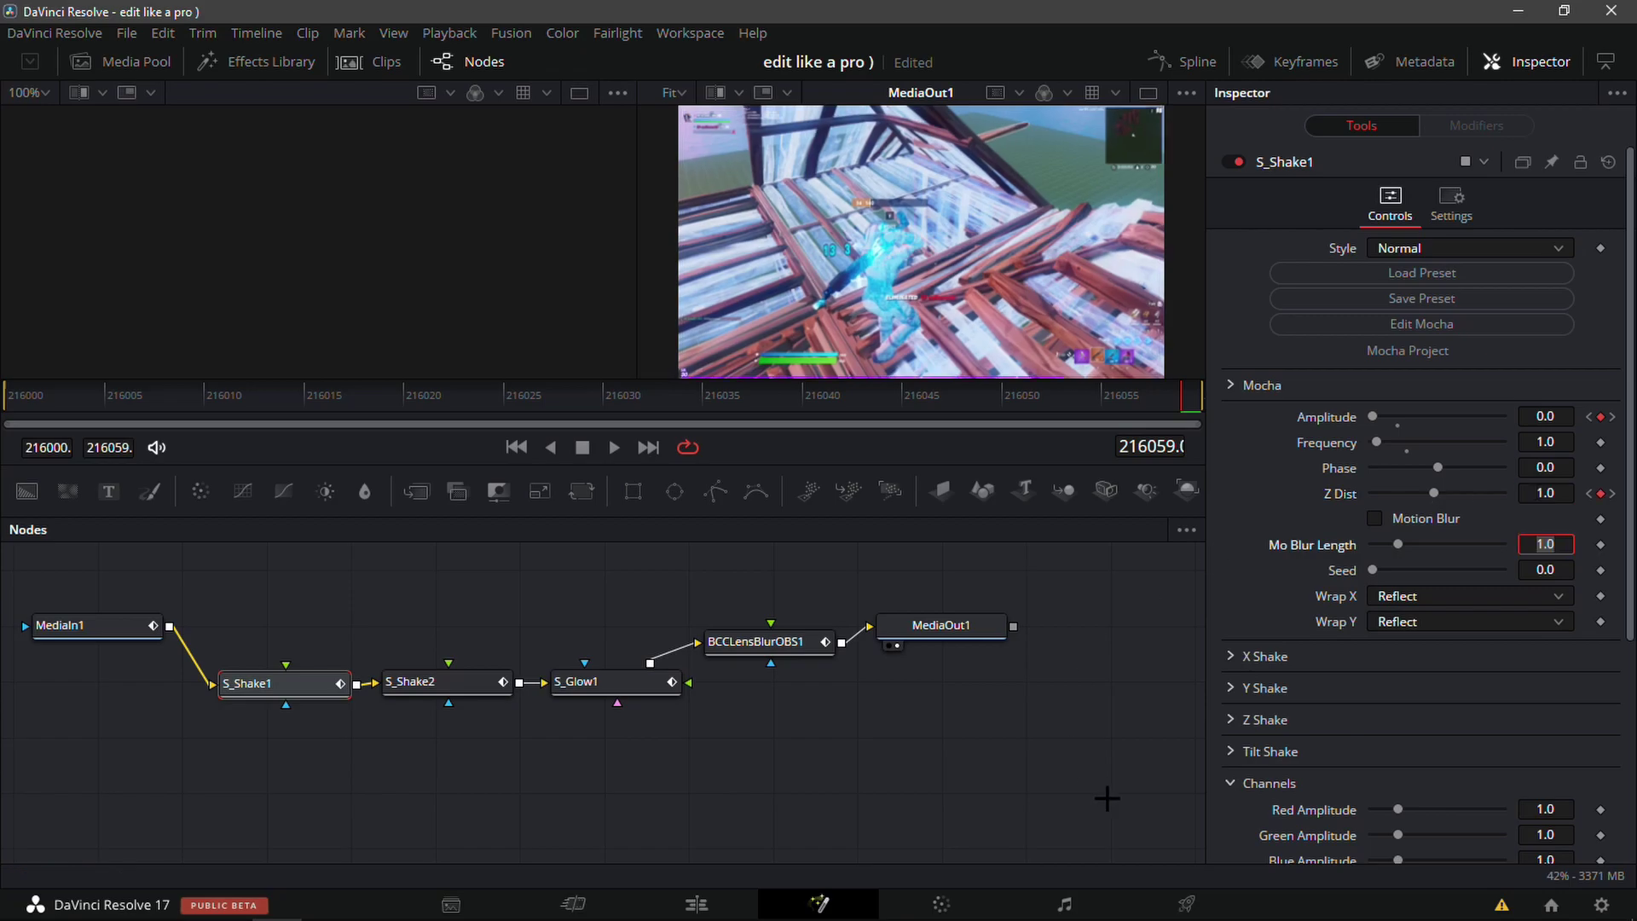
left_click(26, 396)
- Give S_Shake2 an amplitude of 0.5 and scrub the opening frames to preview the shake
left_click(431, 682)
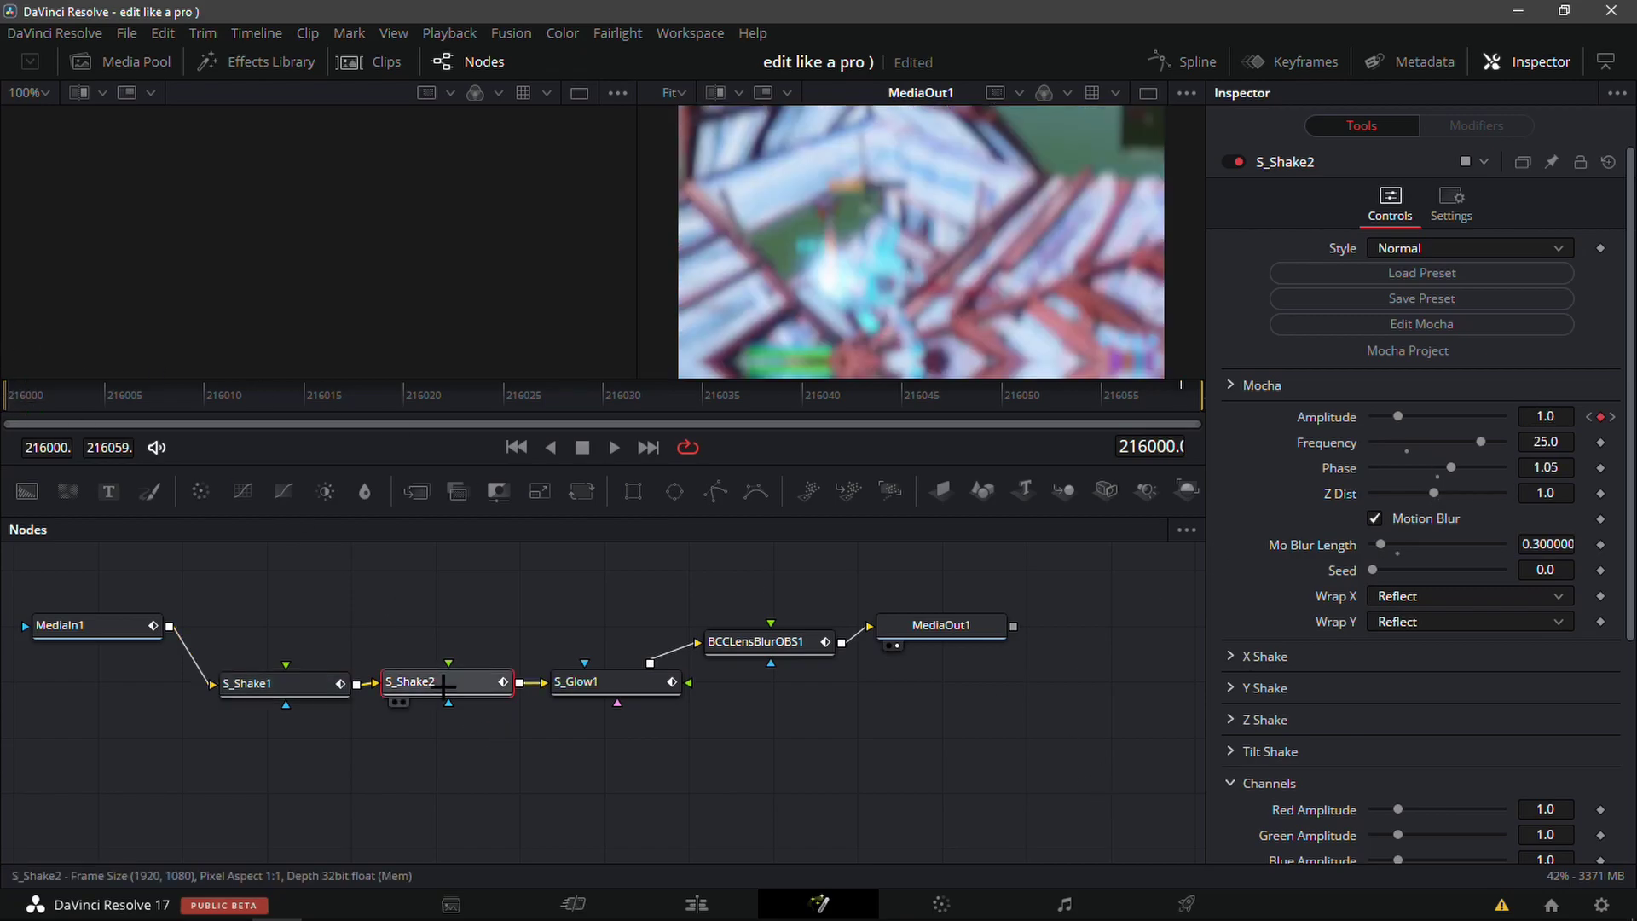
left_click(1557, 416)
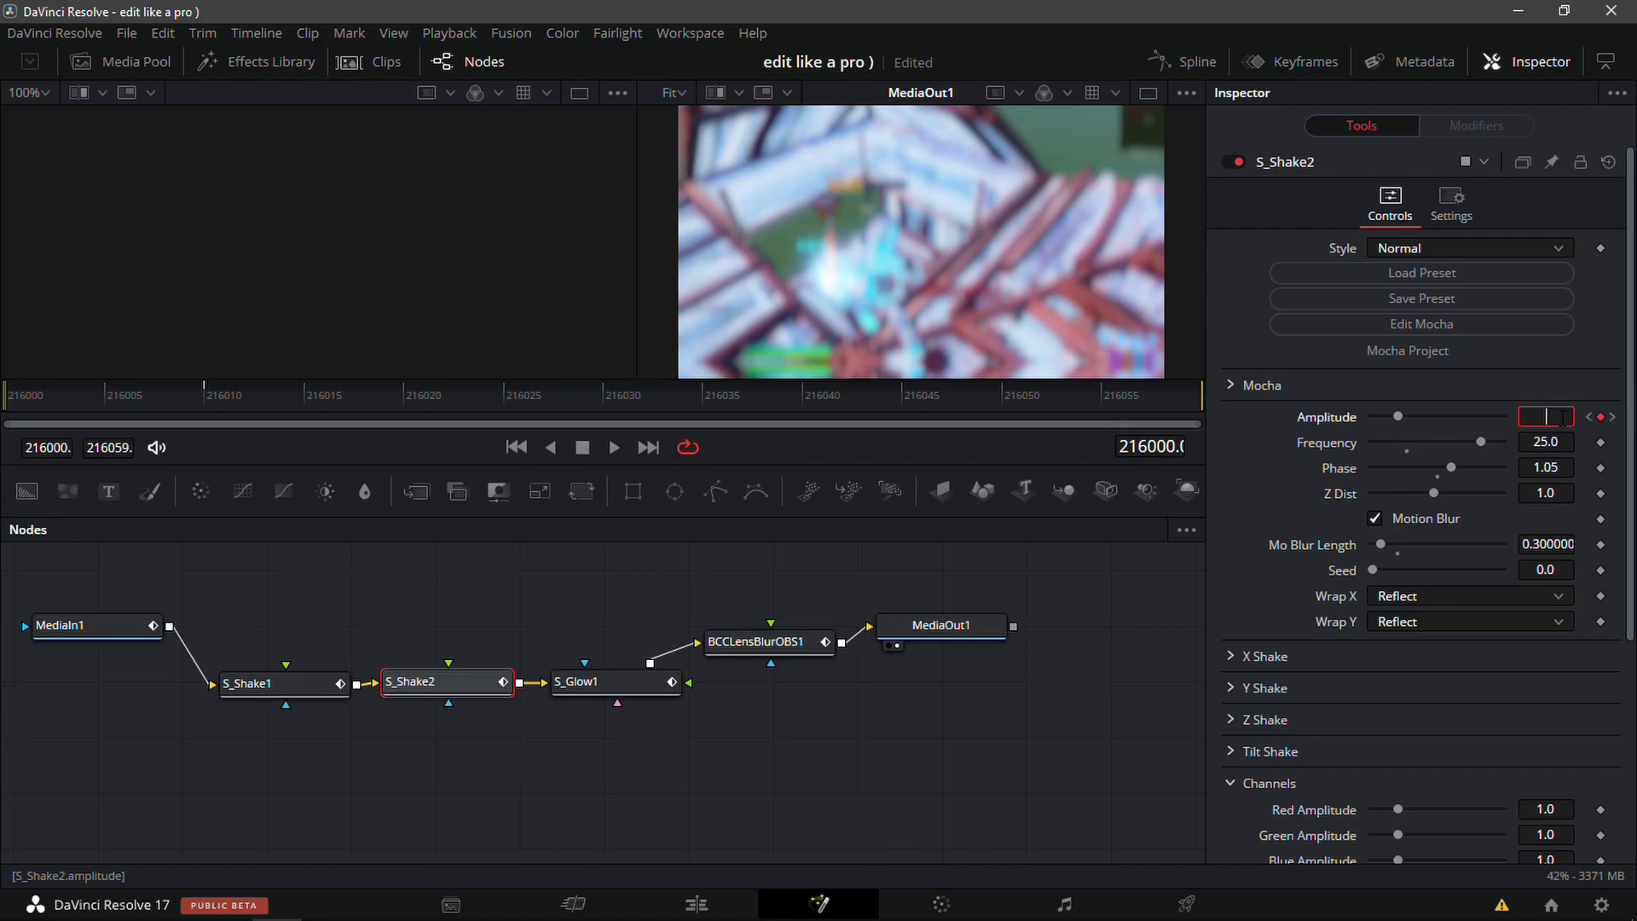
type("0.5")
key("Tab")
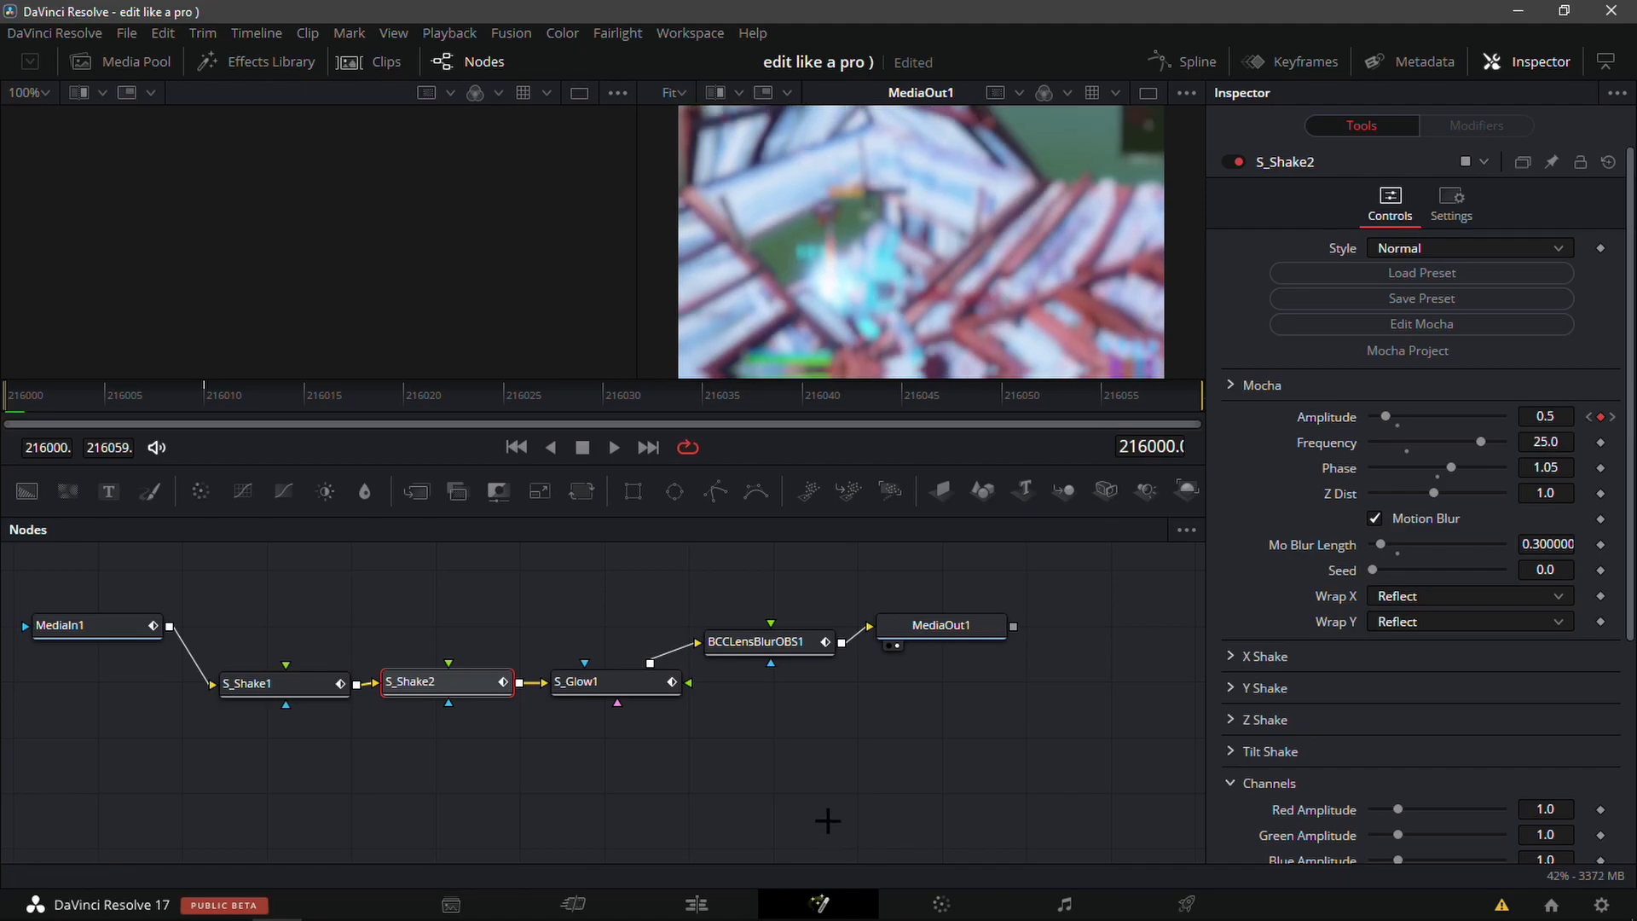
left_click(818, 801)
left_click(444, 682)
left_click_drag(210, 401, 6, 399)
- Fade S_Glow1 brightness to 0 at the end and end BCCLensBlurOBS1's blur at frame 216030
left_click(606, 684)
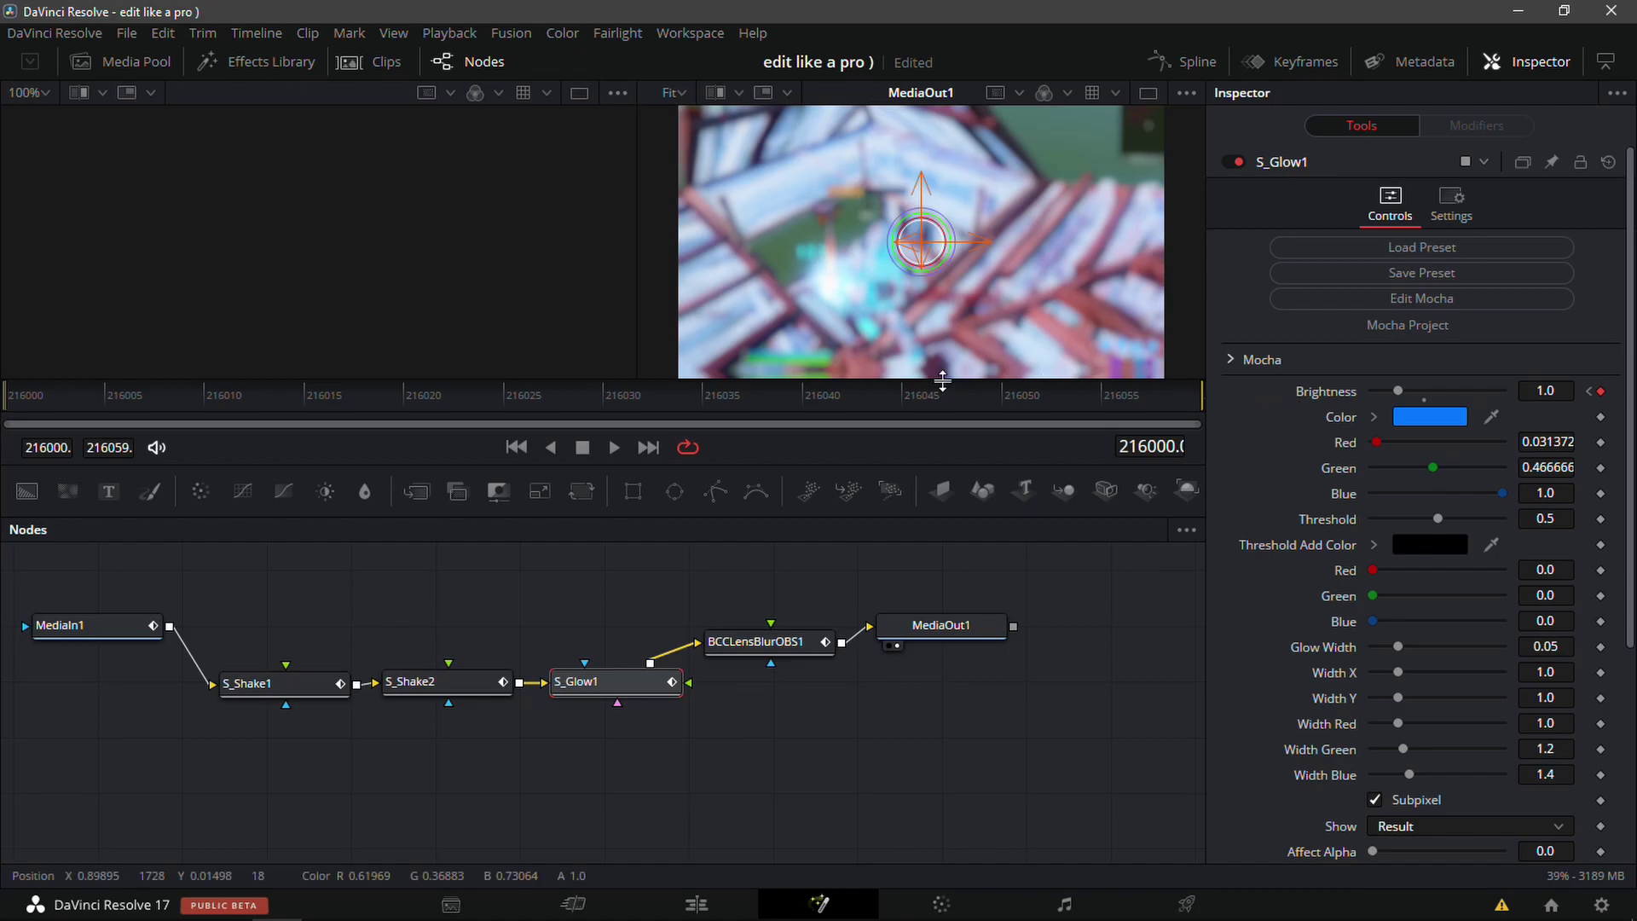
left_click_drag(1397, 391, 1366, 392)
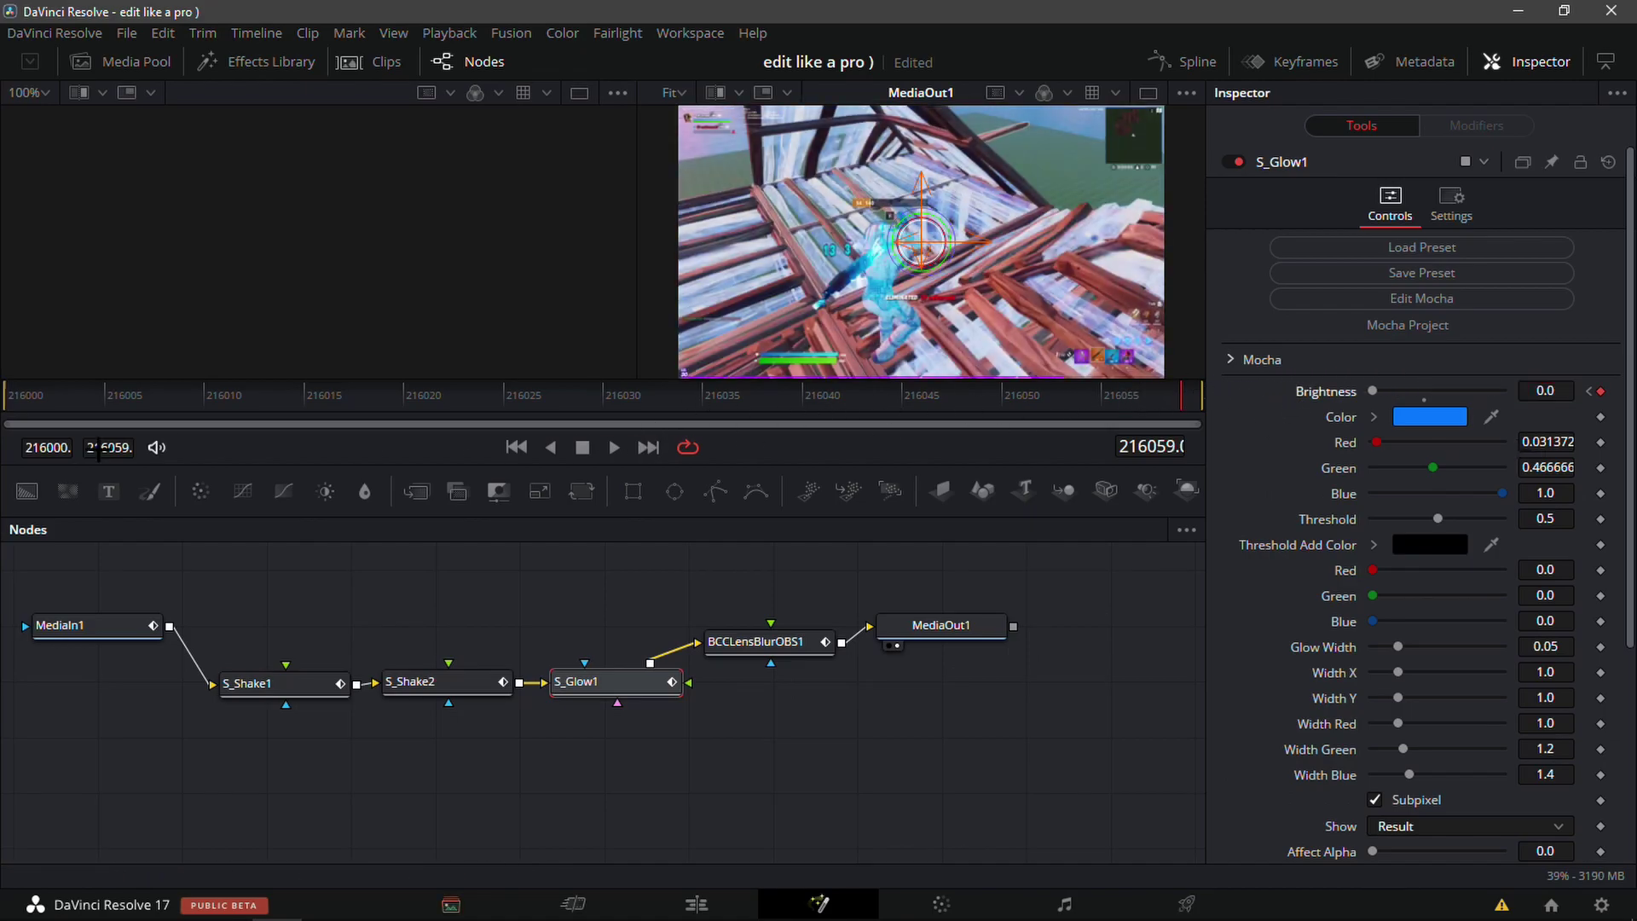
left_click(21, 397)
left_click(754, 641)
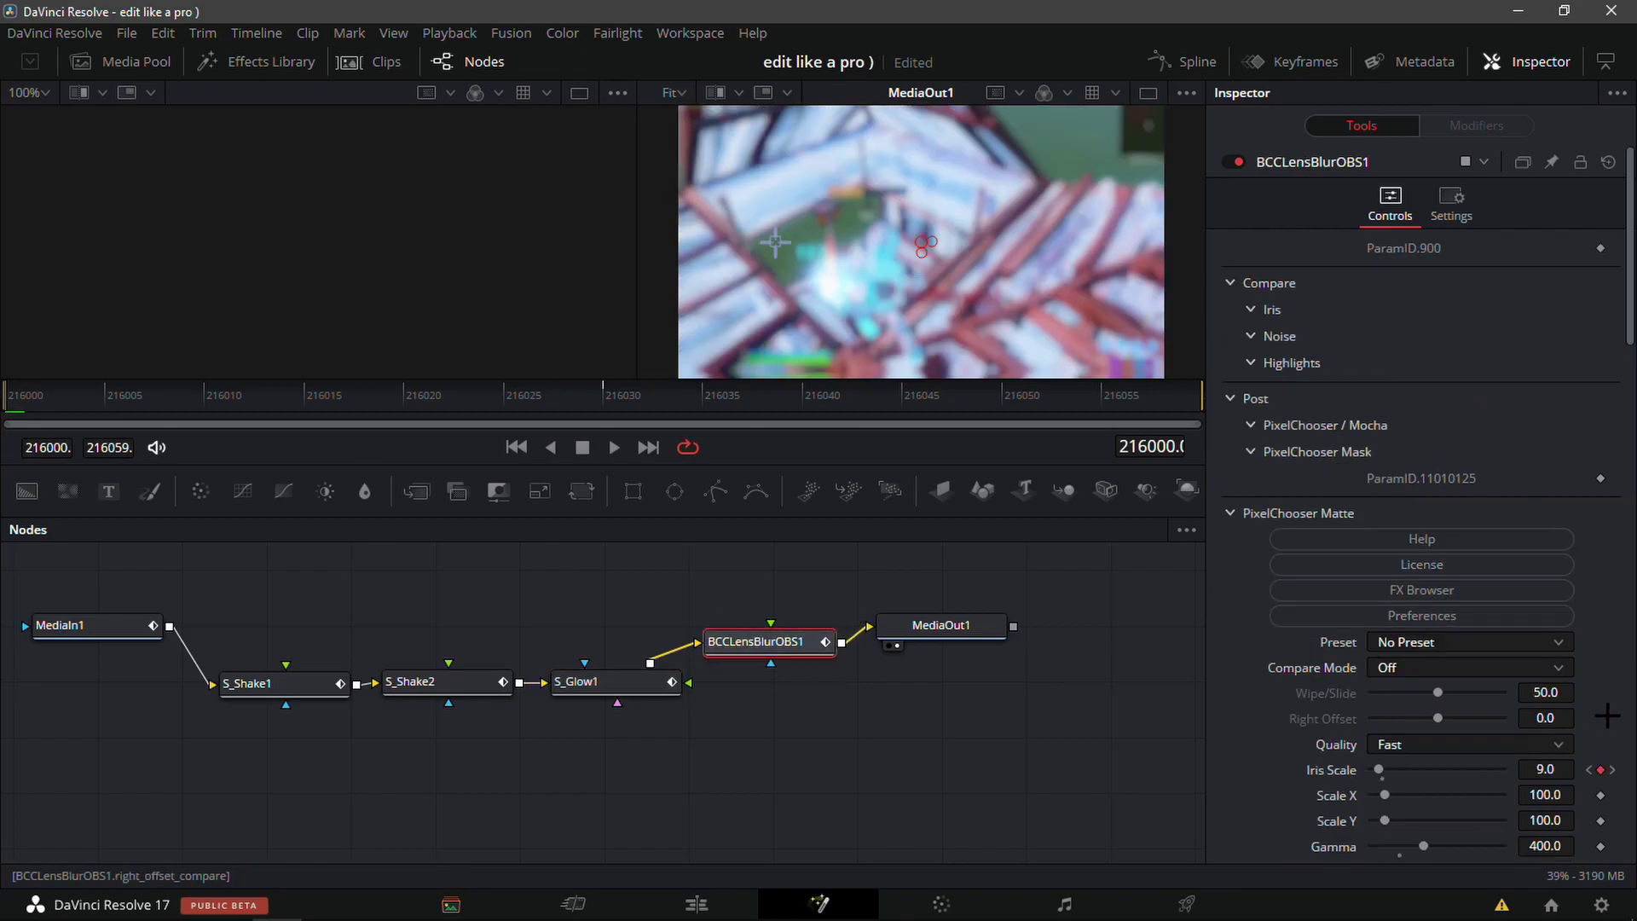
left_click(606, 402)
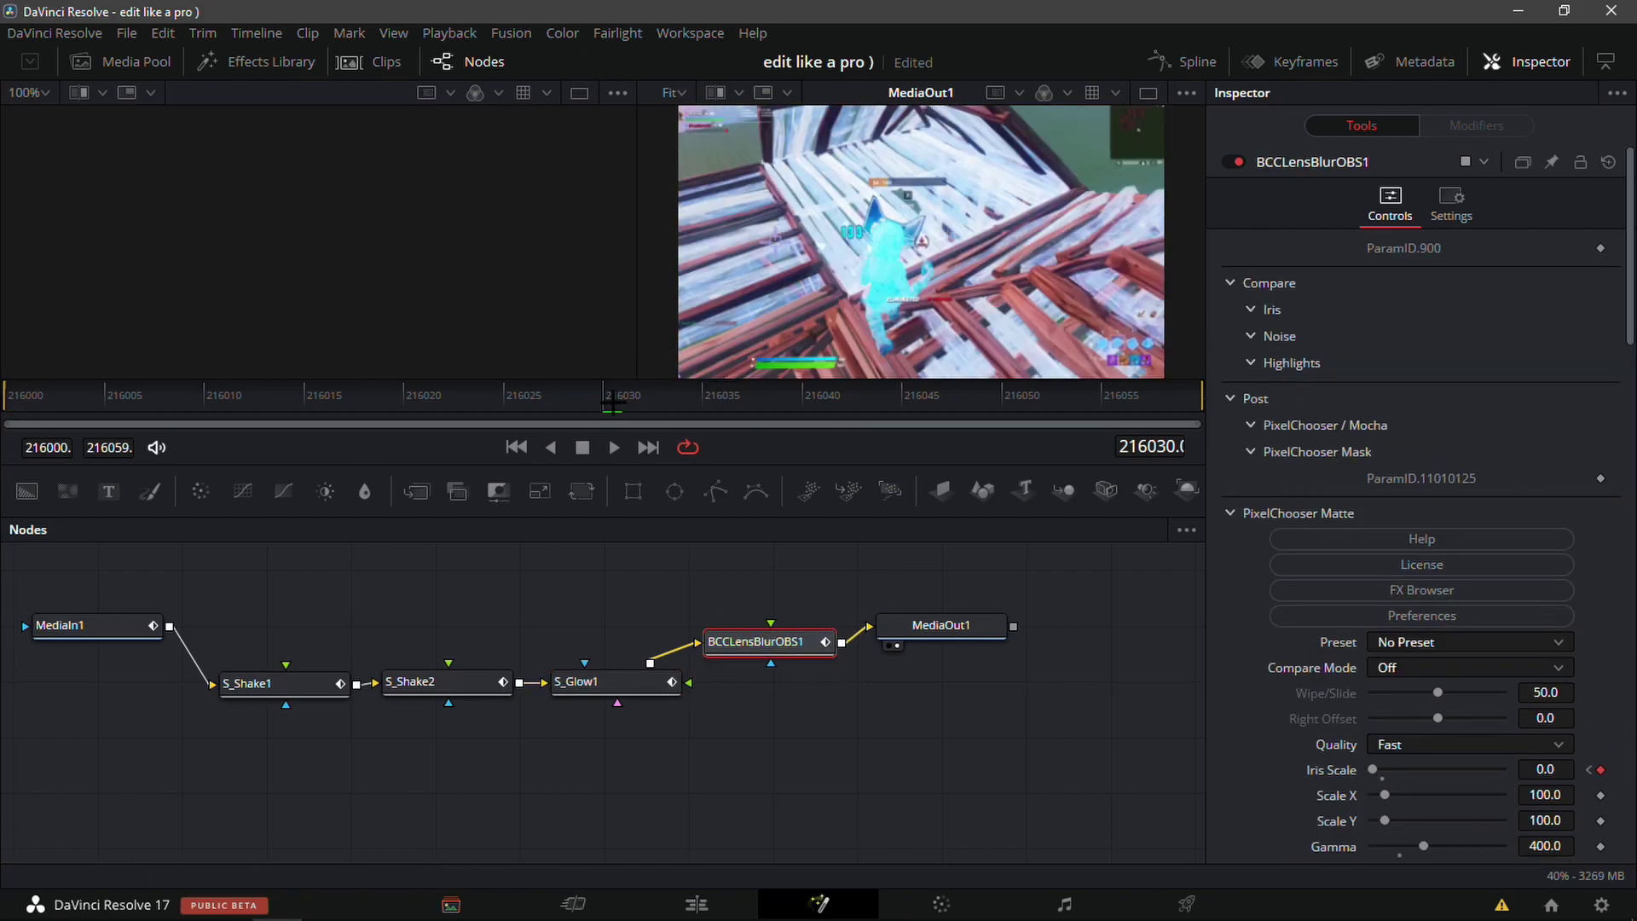
left_click(697, 904)
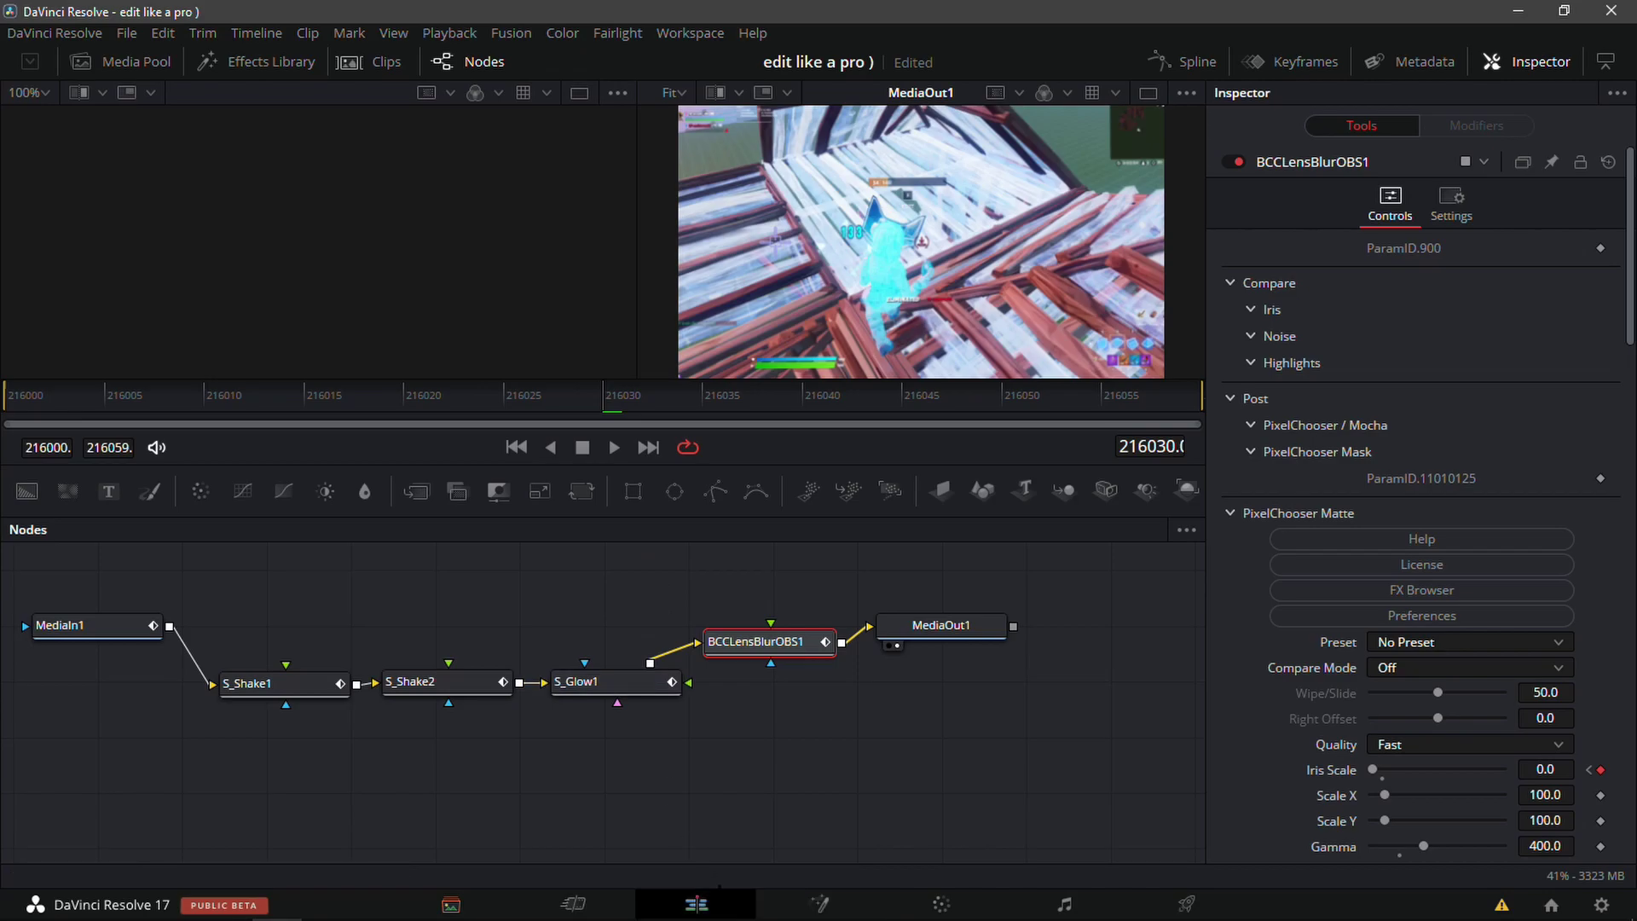
- Play back the edit from just before the cut to review it
left_click_drag(930, 519, 879, 522)
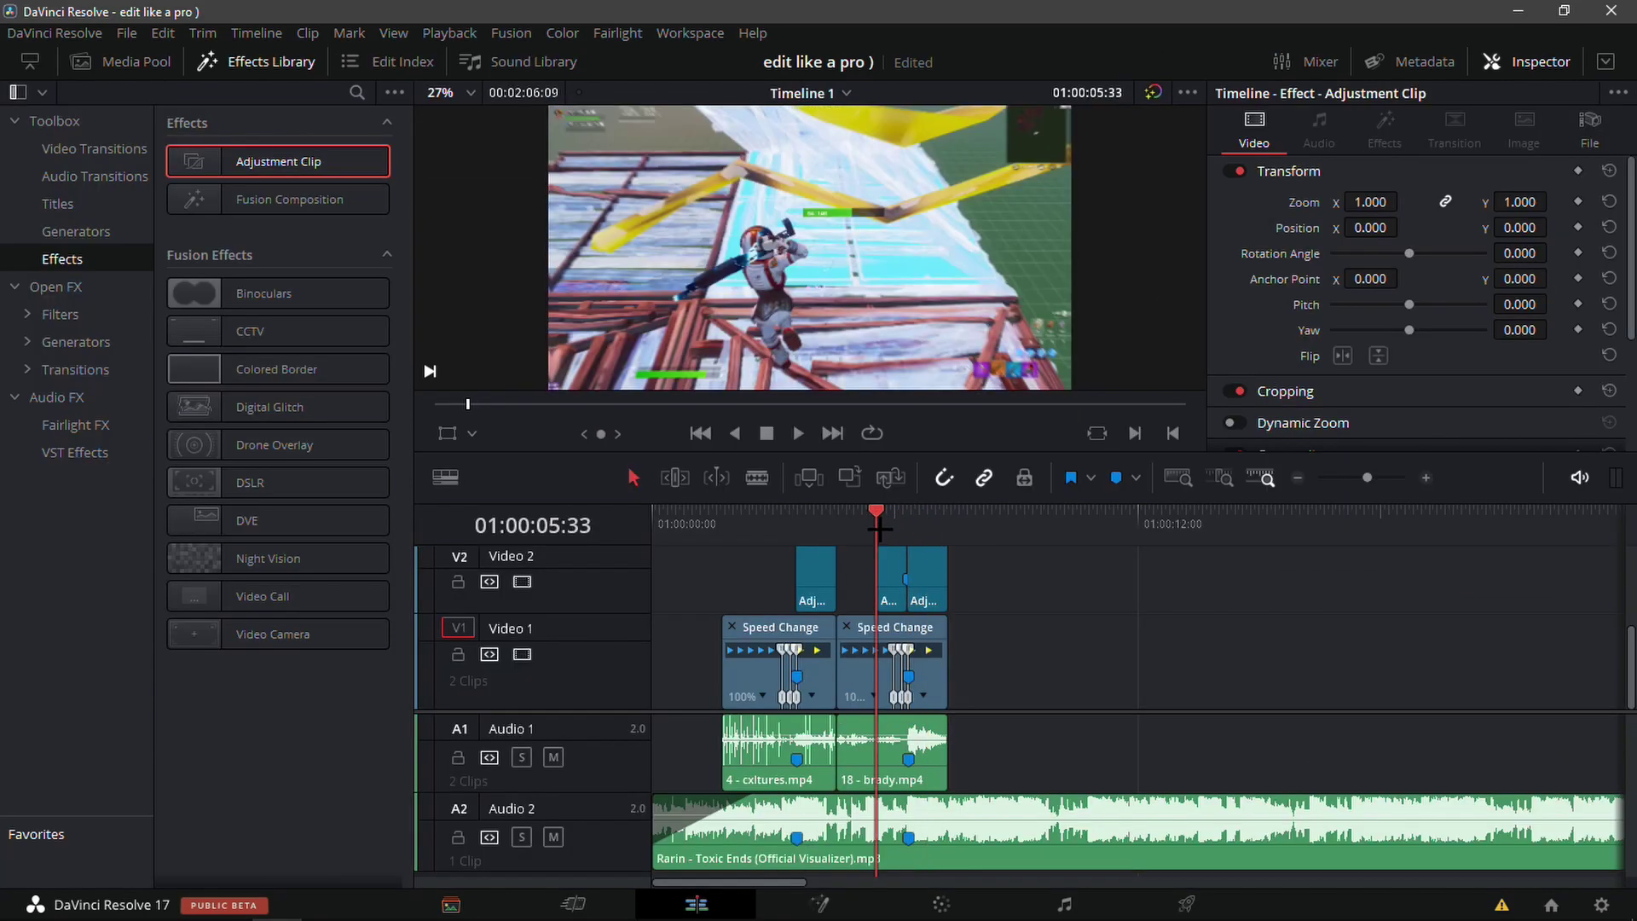
left_click_drag(1367, 477, 1379, 479)
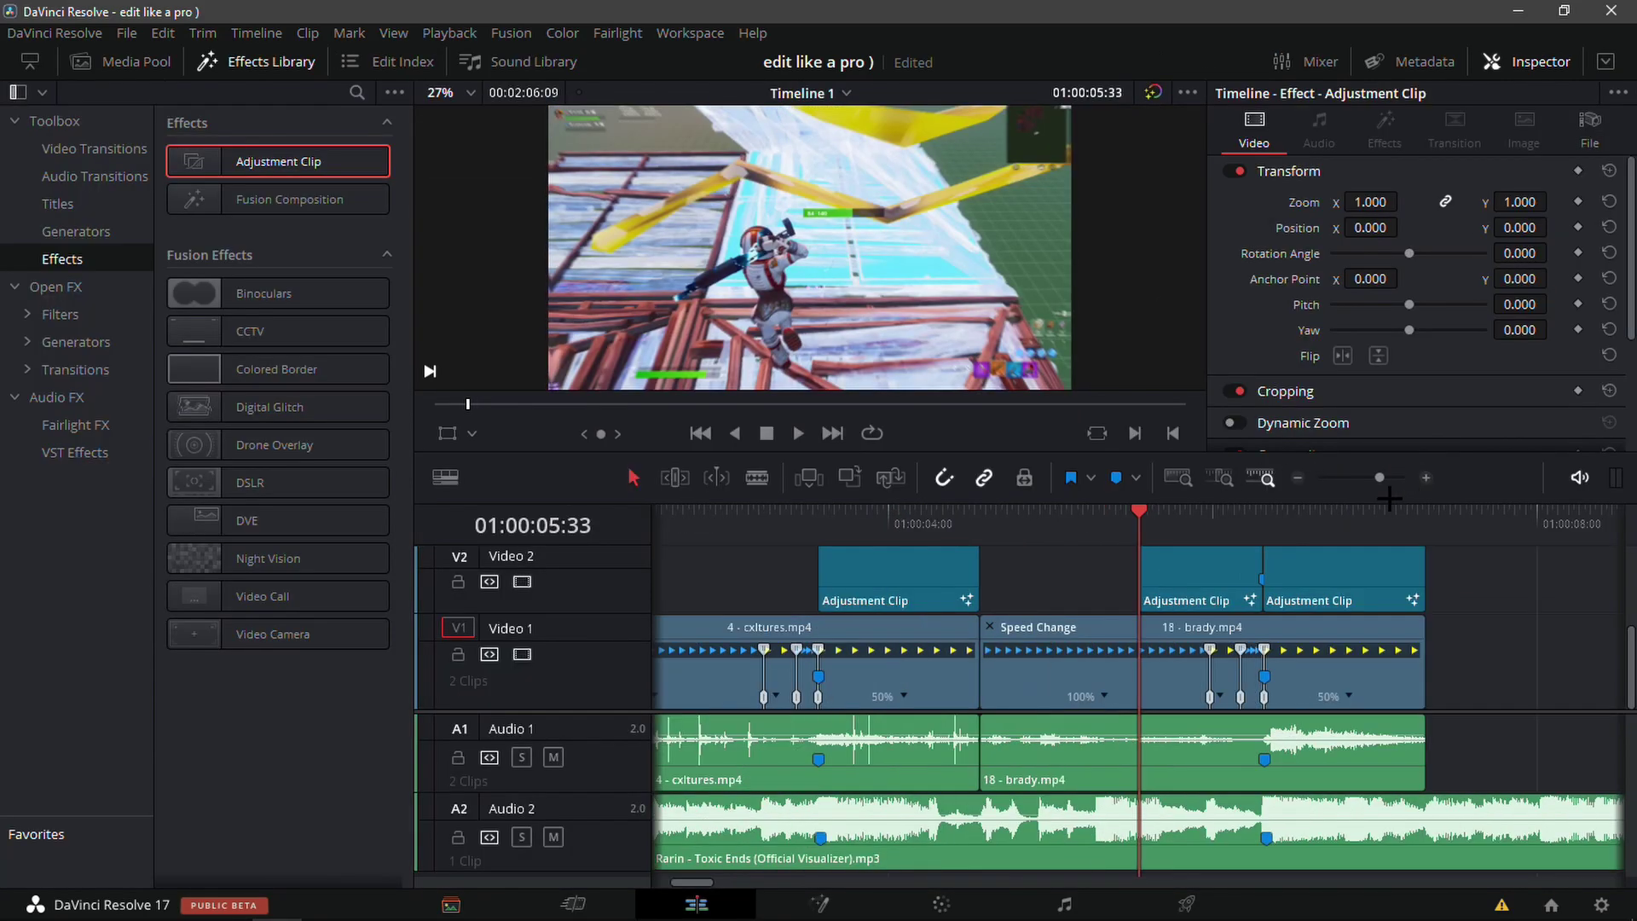
key("space")
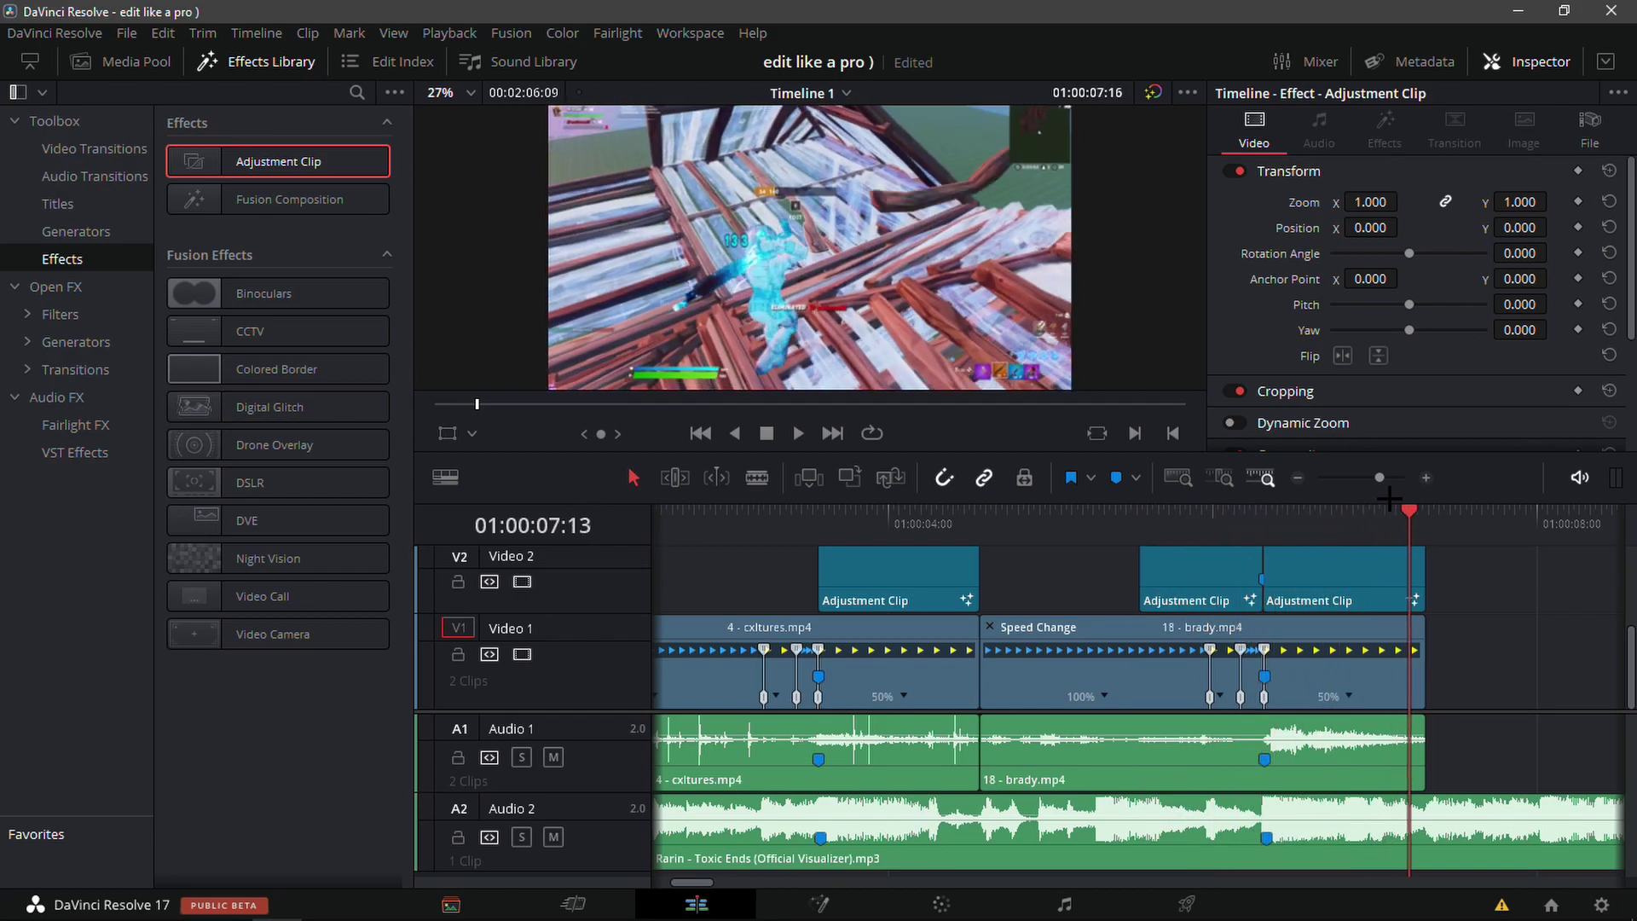
left_click(1295, 475)
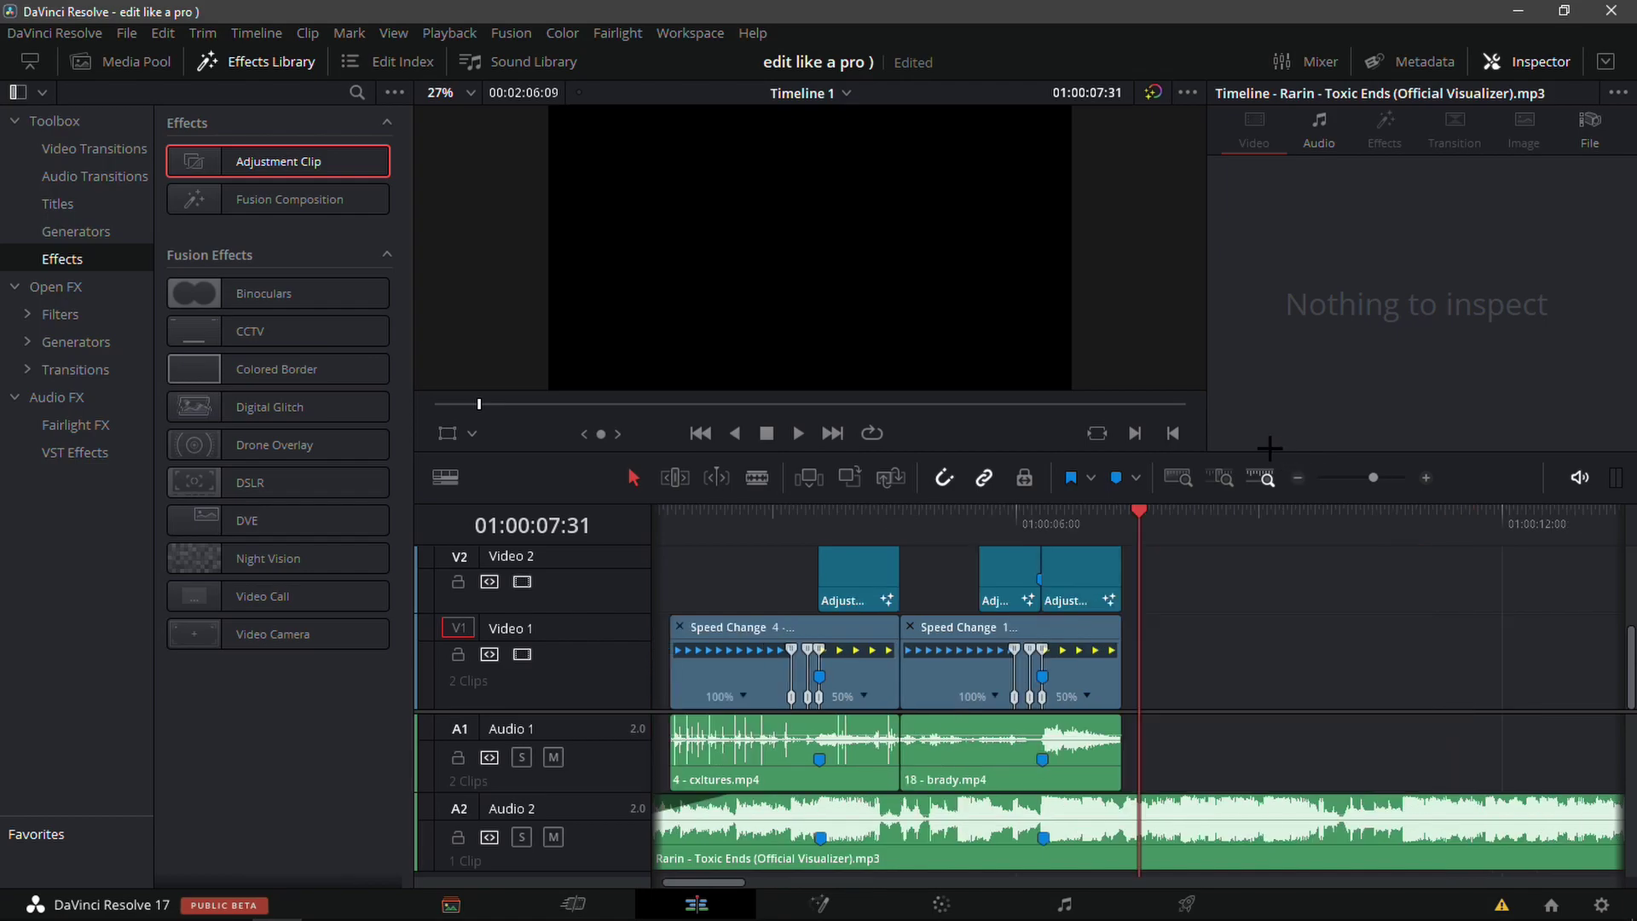
left_click(1292, 470)
- Add a short Adjustment Clip at the start of V2 and open it in Fusion
left_click_drag(298, 163, 960, 584)
left_click_drag(954, 581, 652, 589)
key("Home")
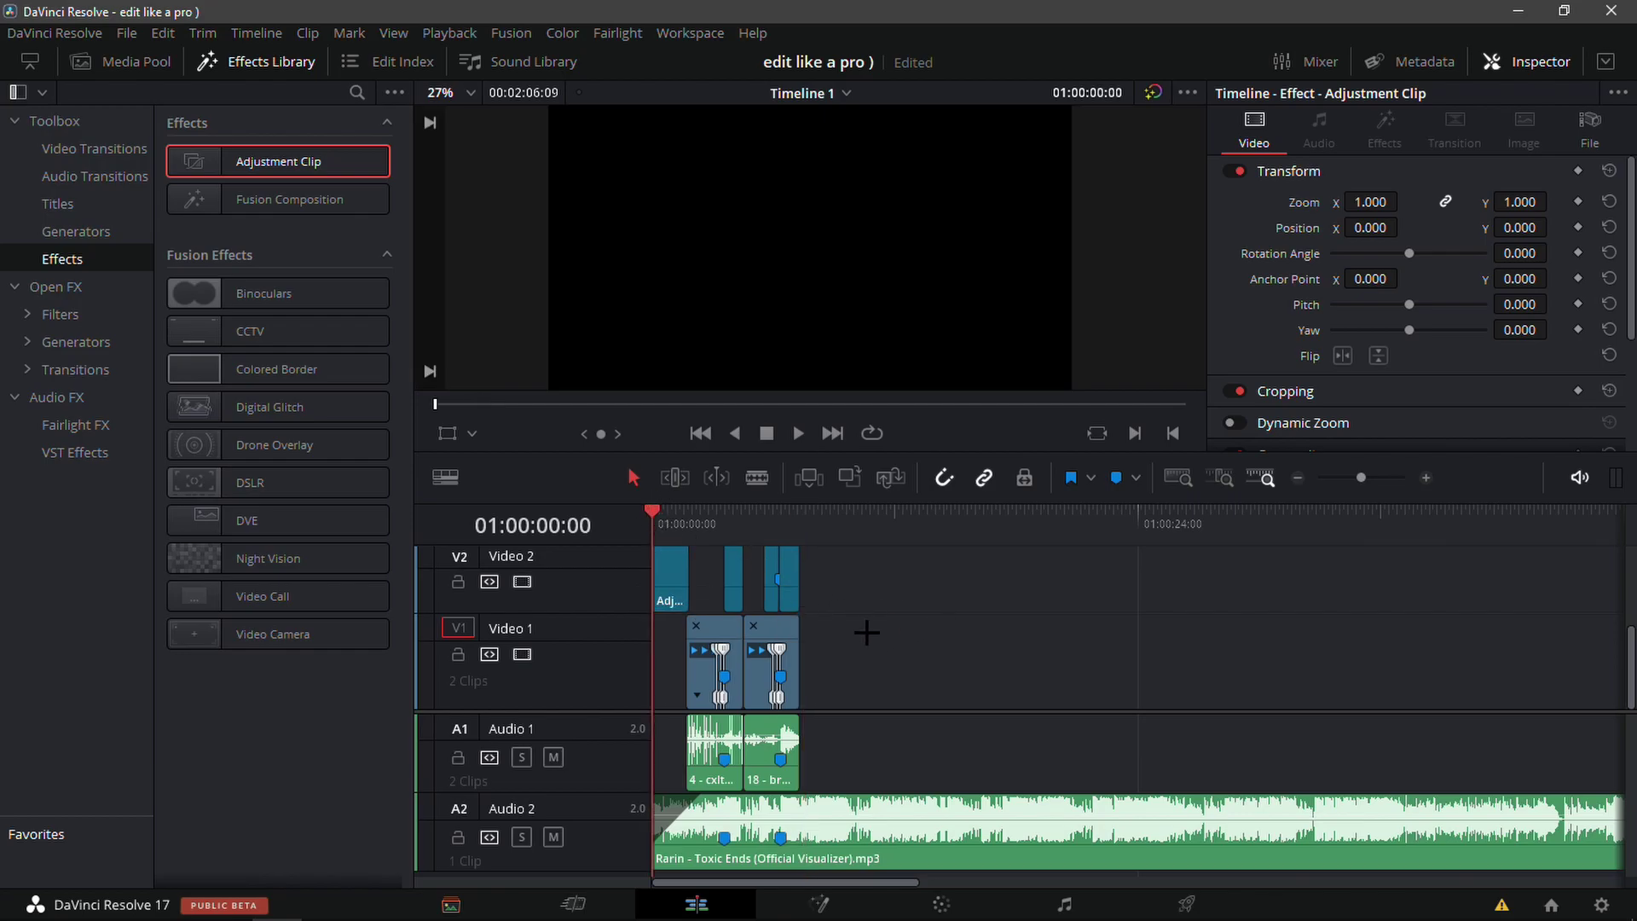
left_click(828, 893)
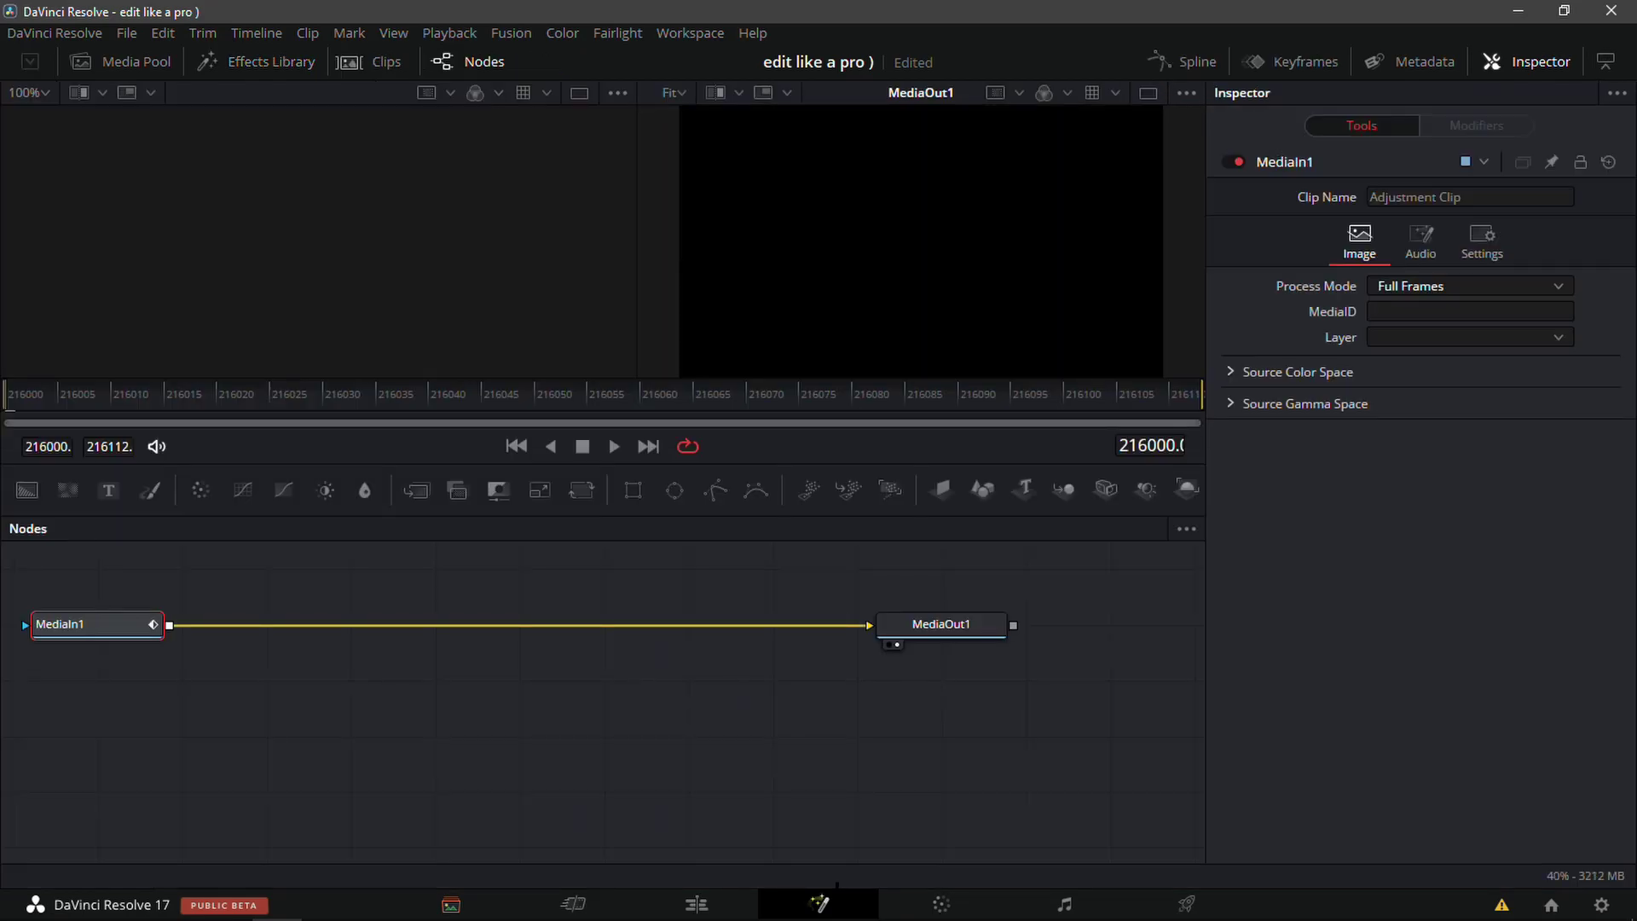
- Drop the Transitions folder's ZoomOut preset in as S_BlurMoCurves1 between MediaIn1 and MediaOut1
key("alt+Tab")
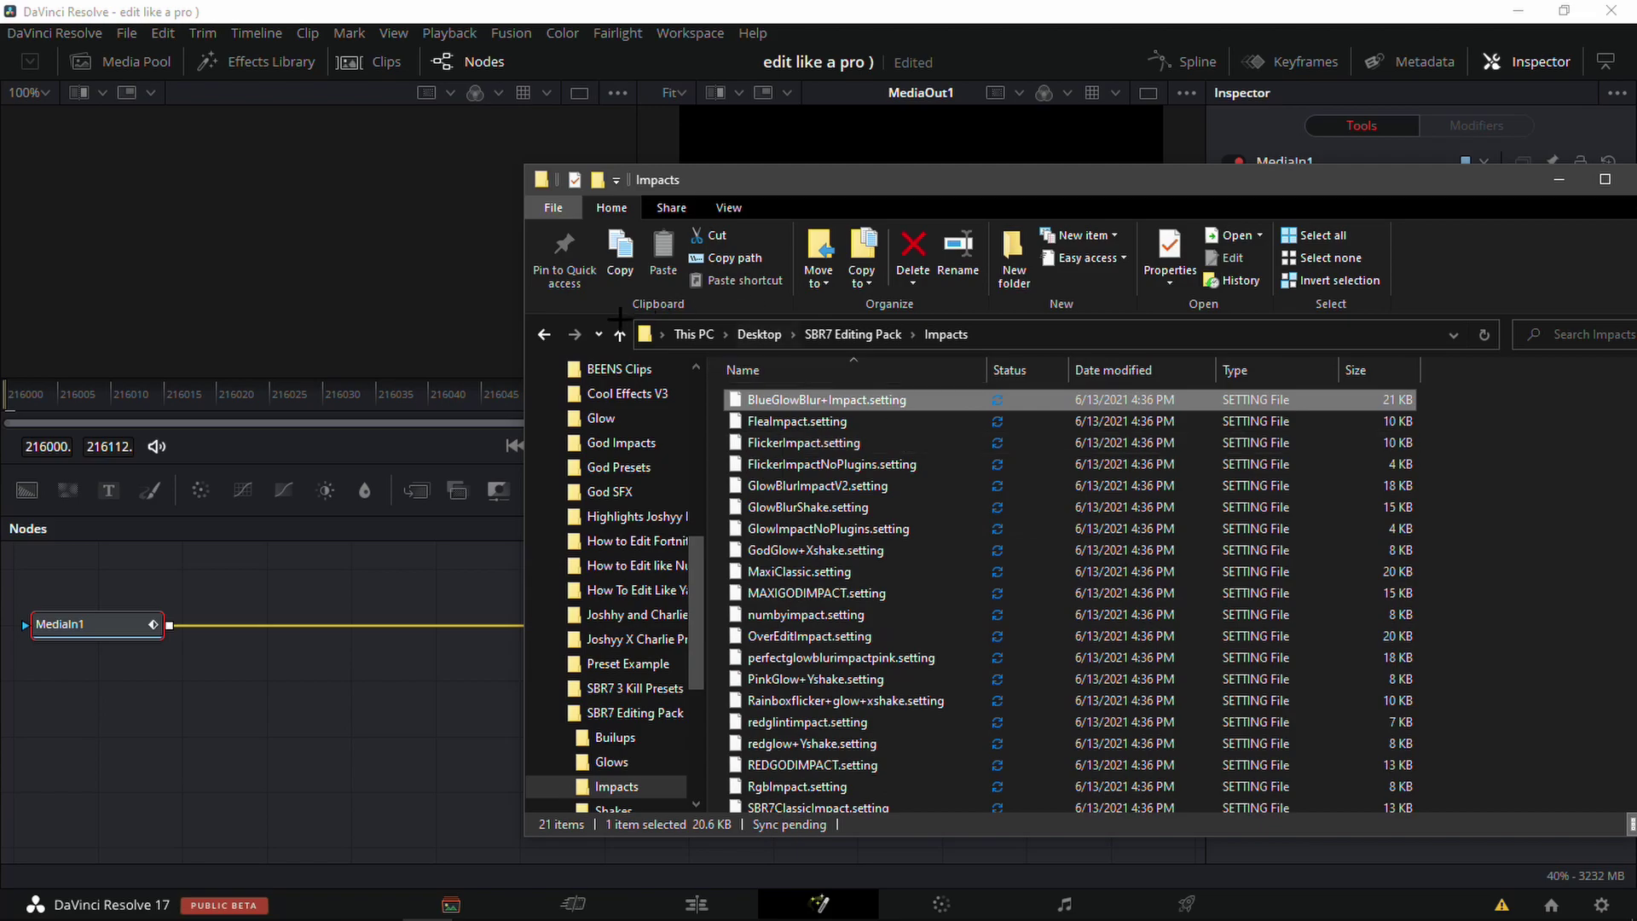
left_click(542, 333)
double_click(801, 485)
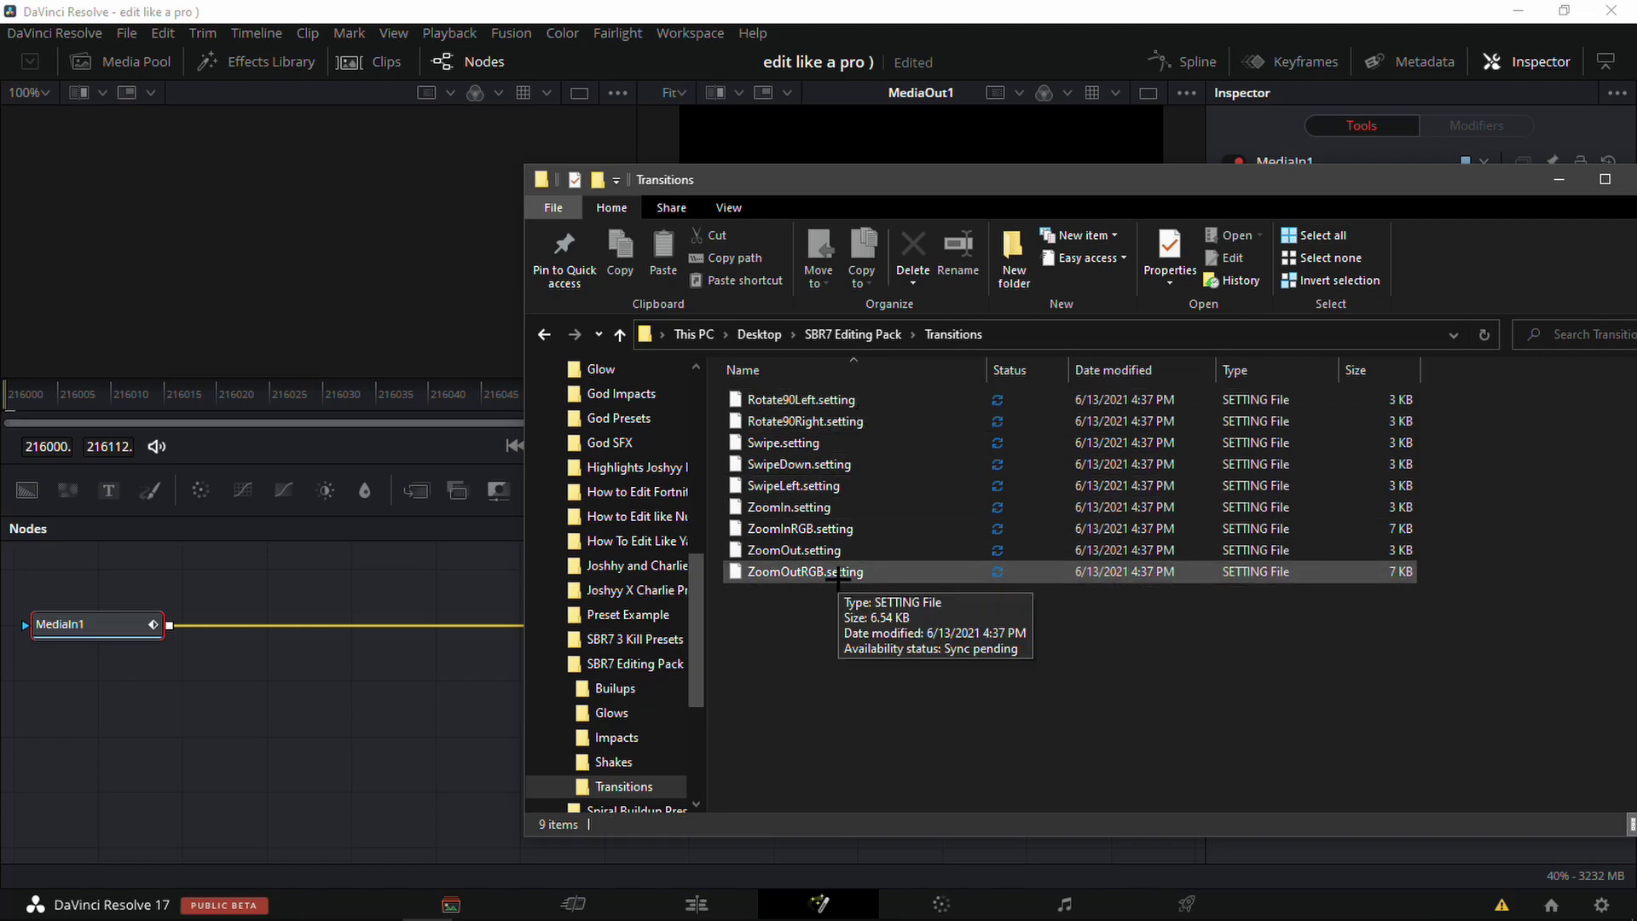
left_click_drag(793, 550, 499, 620)
left_click(92, 397)
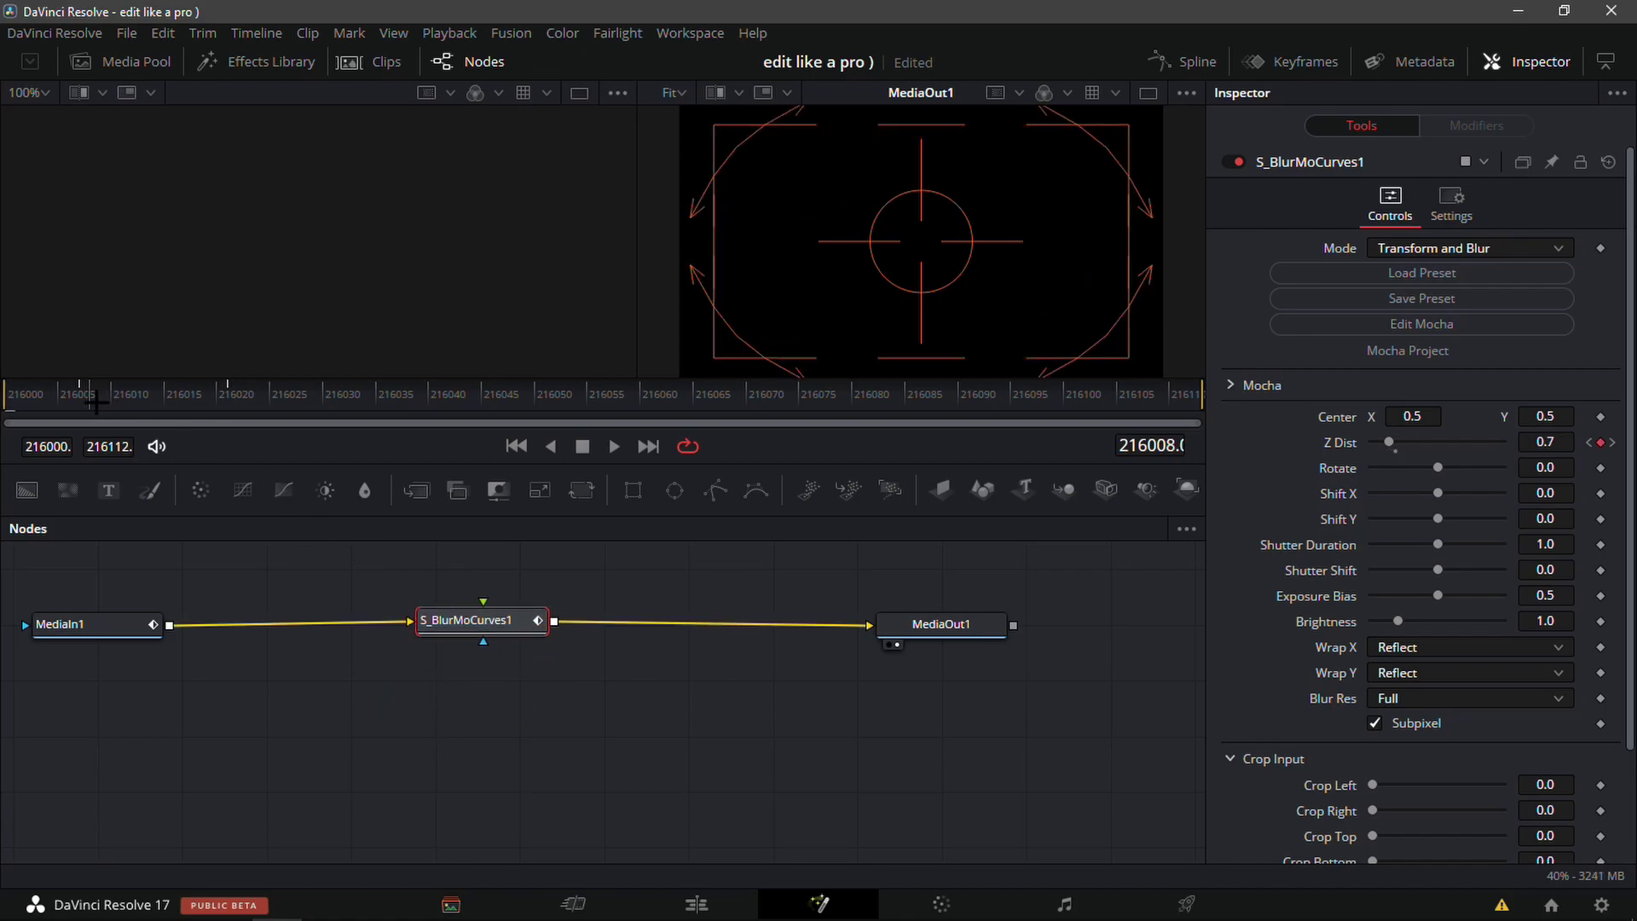
left_click(696, 904)
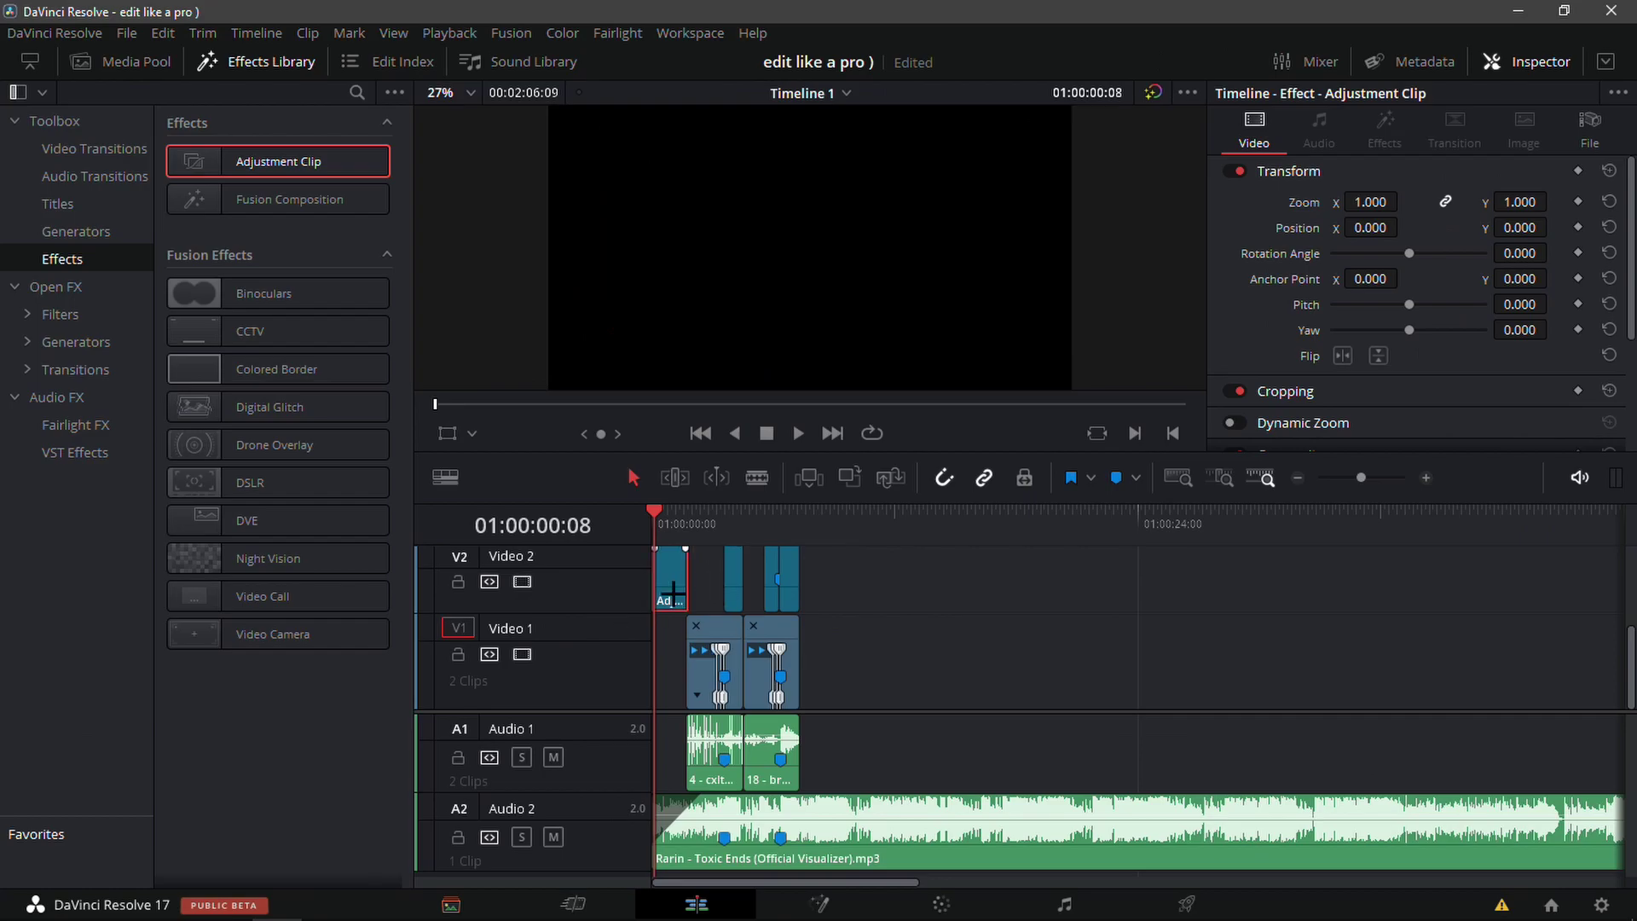
- Mark the first adjustment clip, trim its end shorter and lift it onto a new Video 3 track
key("ctrl+m")
left_click(800, 534)
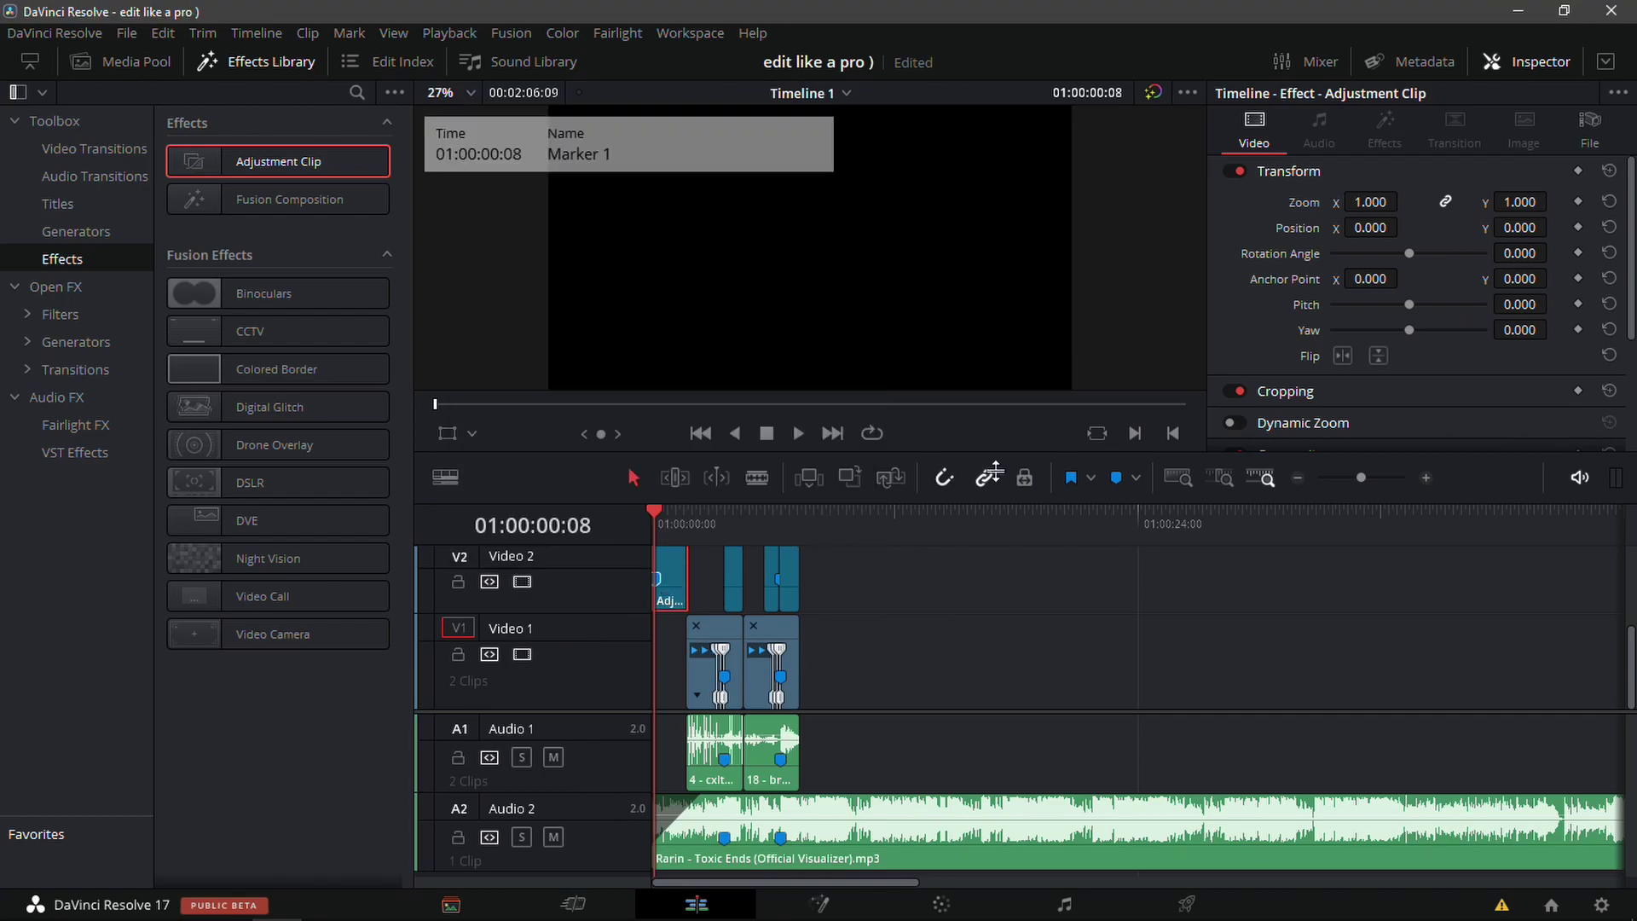
left_click(1426, 477)
left_click(1427, 476)
left_click_drag(1260, 576, 744, 577)
left_click(1296, 477)
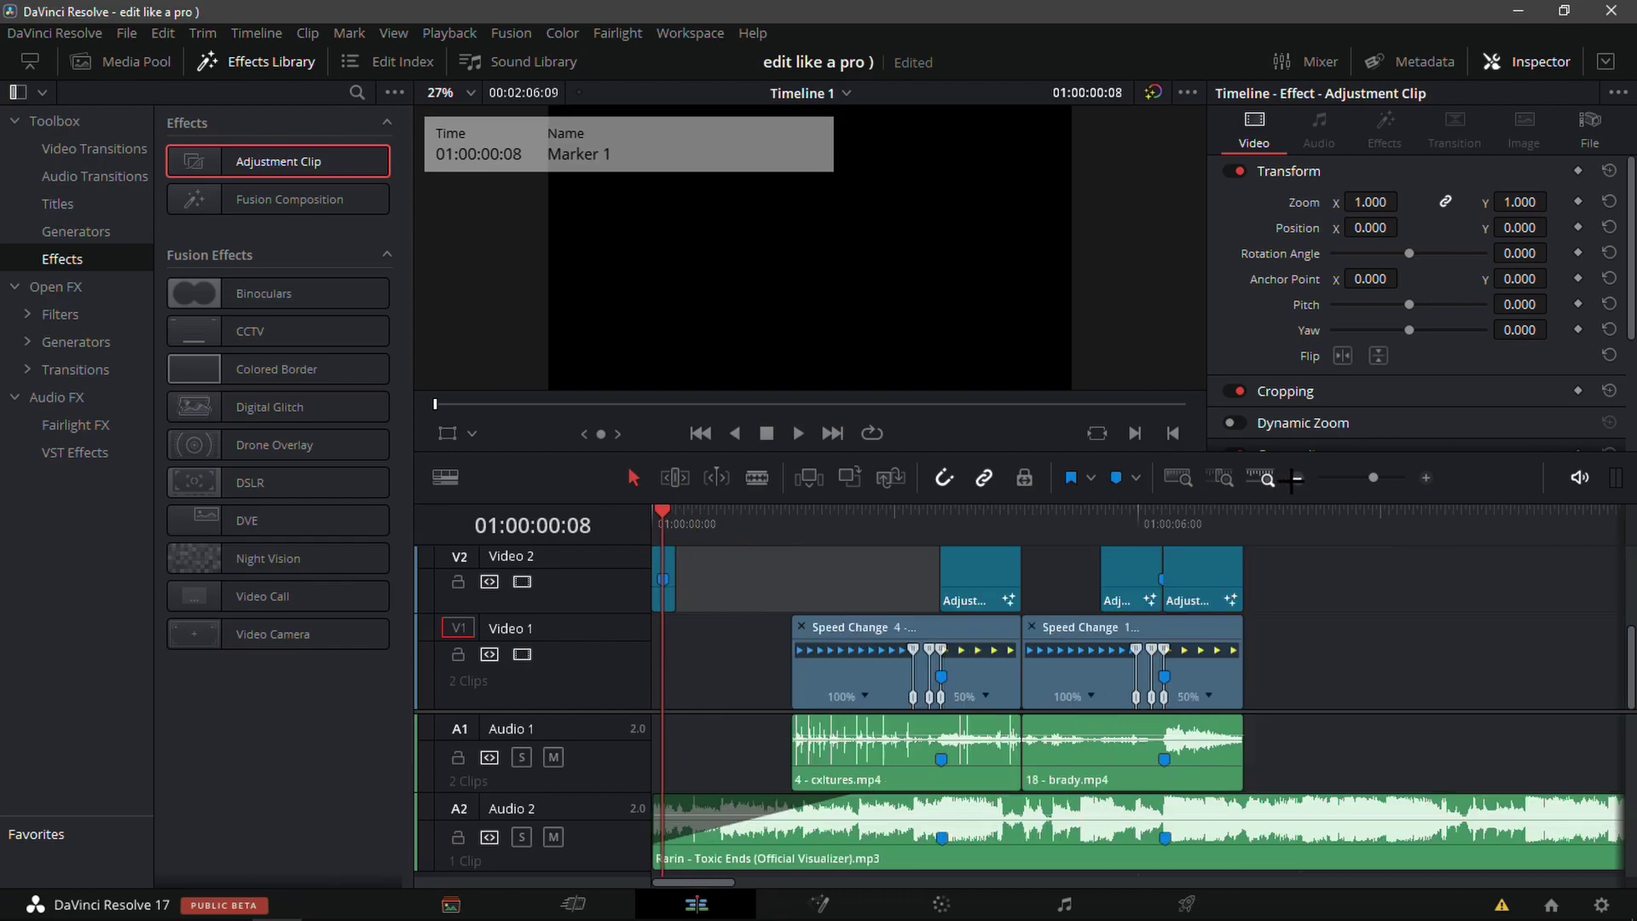
left_click(1294, 479)
key("Down")
key("Down")
key("Down")
key("Down")
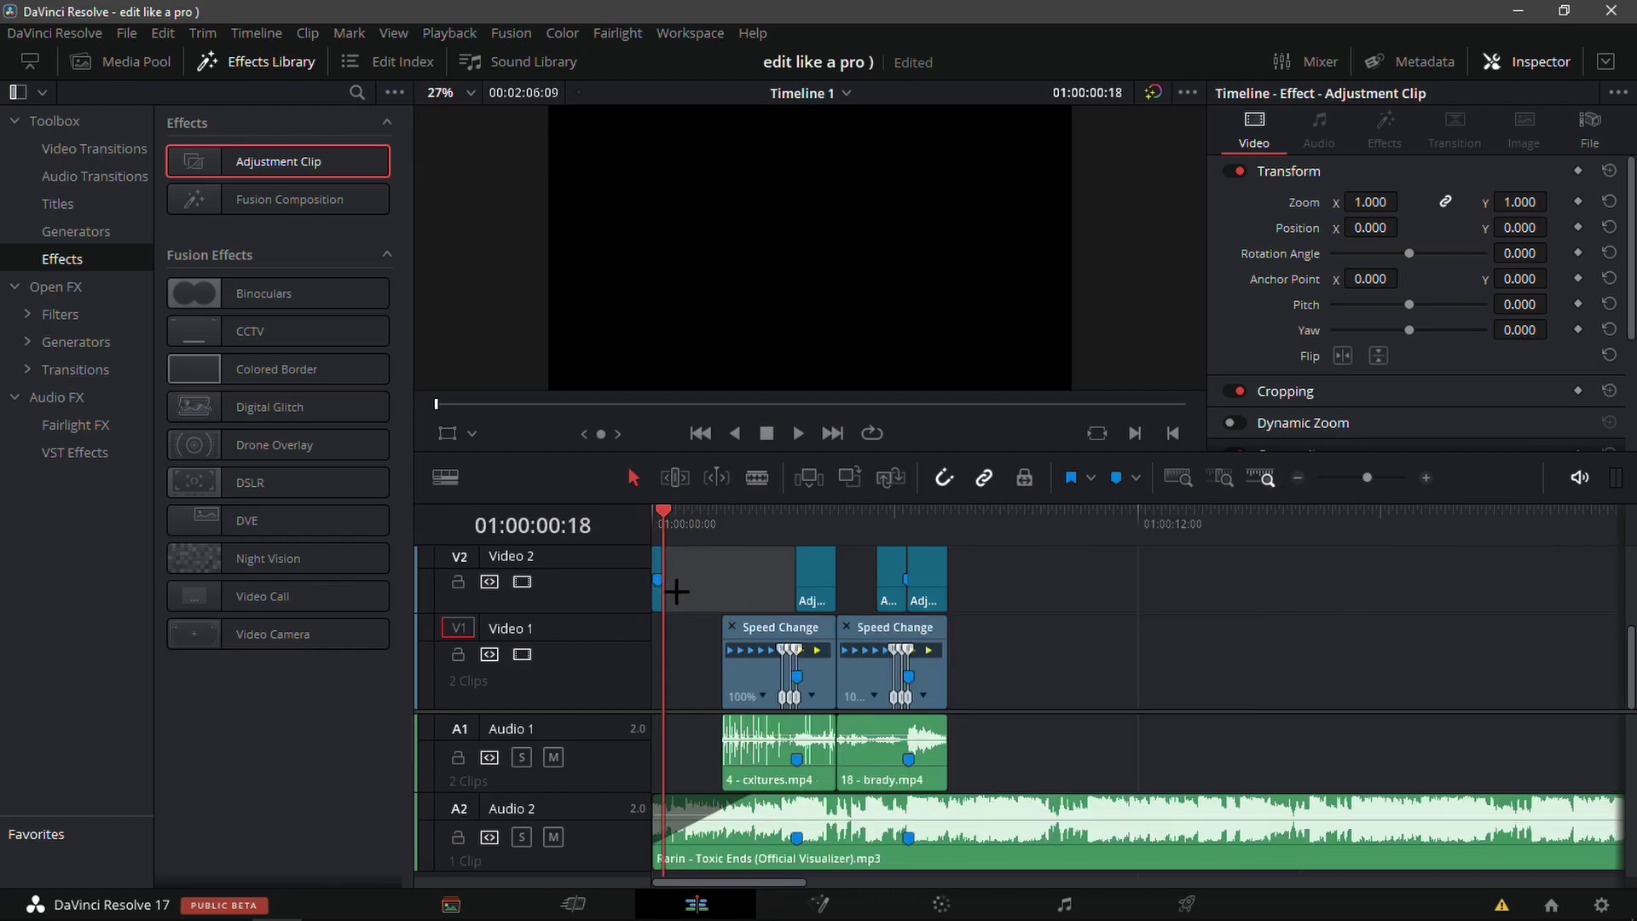
left_click_drag(656, 581, 834, 559)
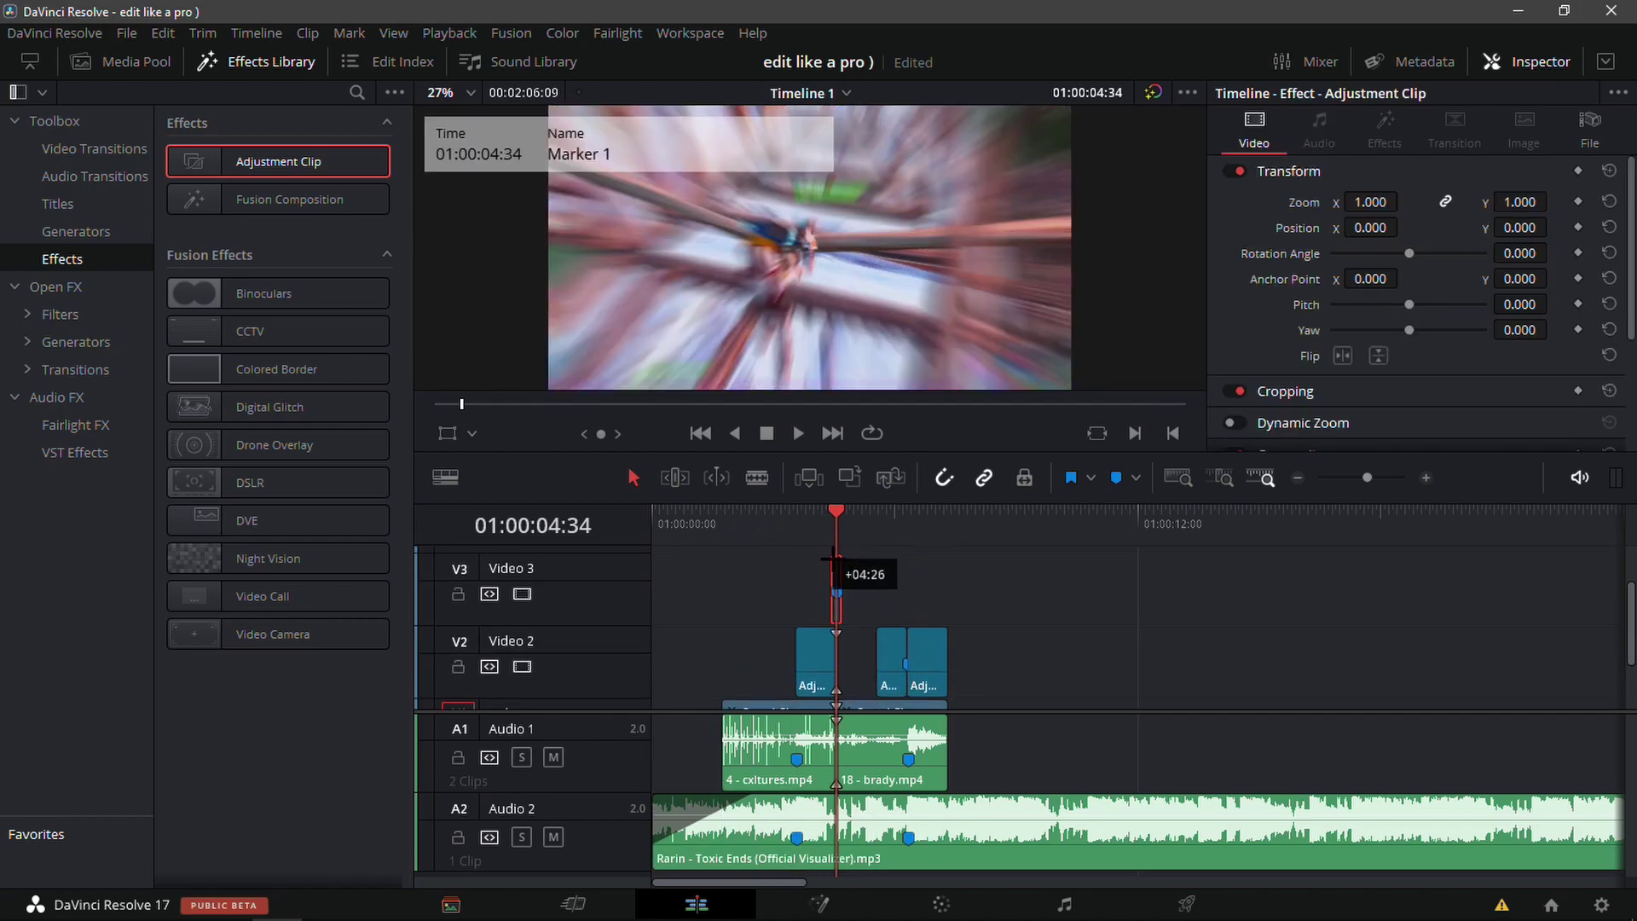
- Play the timeline from 01:00:04:26 to review the edit around the Video 2 gap
left_click(1425, 477)
scroll(1227, 591, "up", 3)
scroll(1209, 592, "down", 3)
left_click(1117, 511)
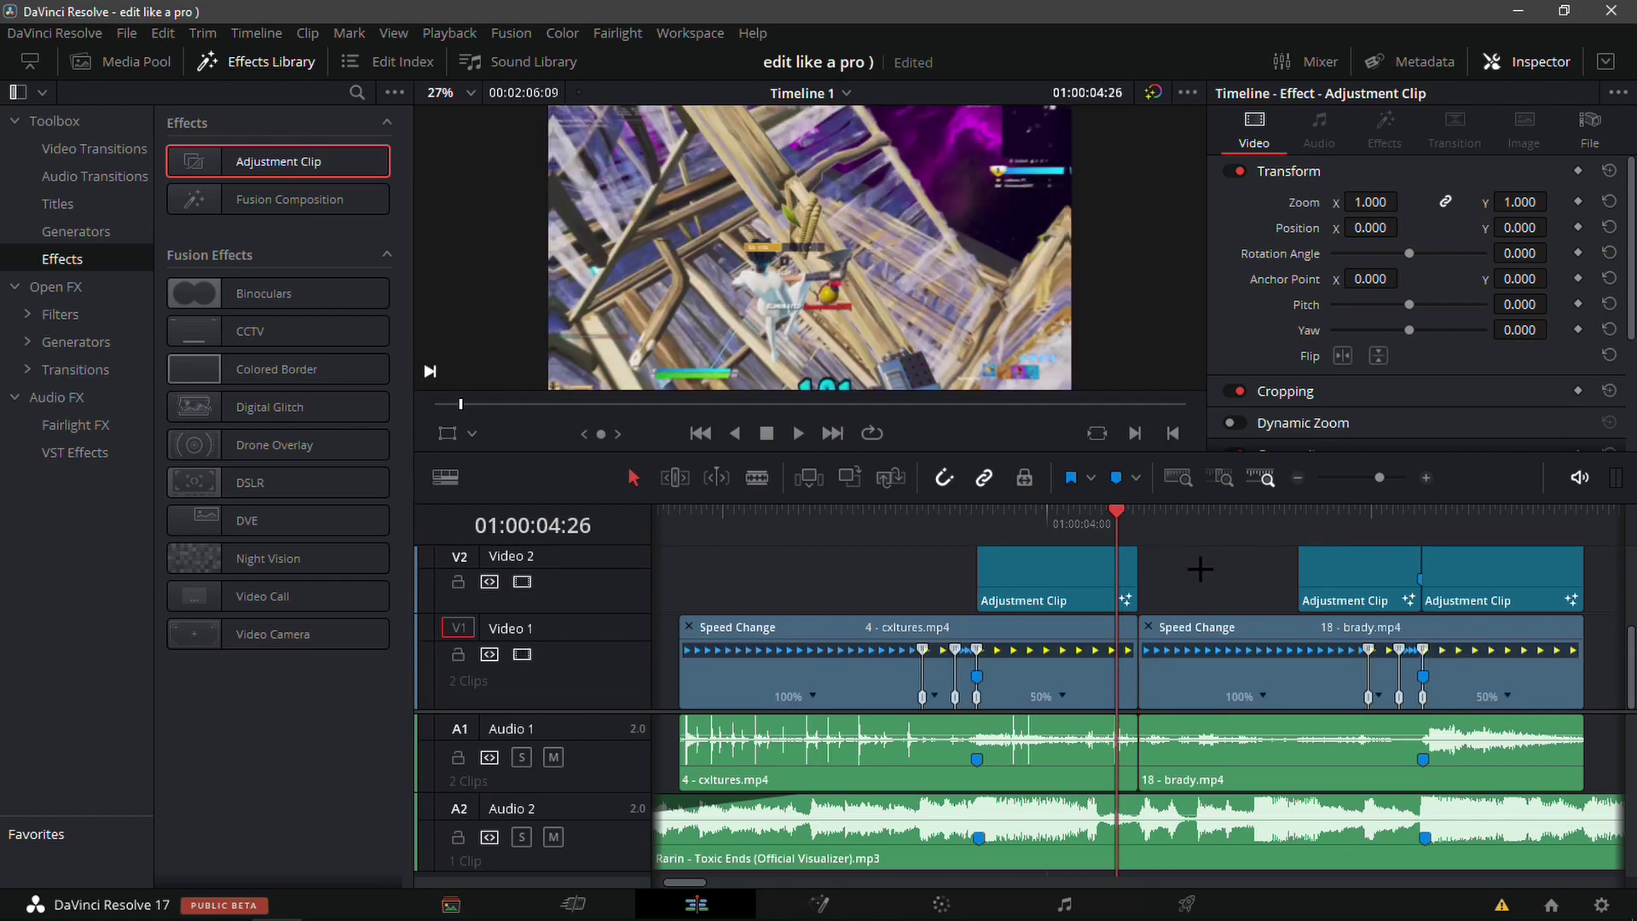
left_click(1200, 568)
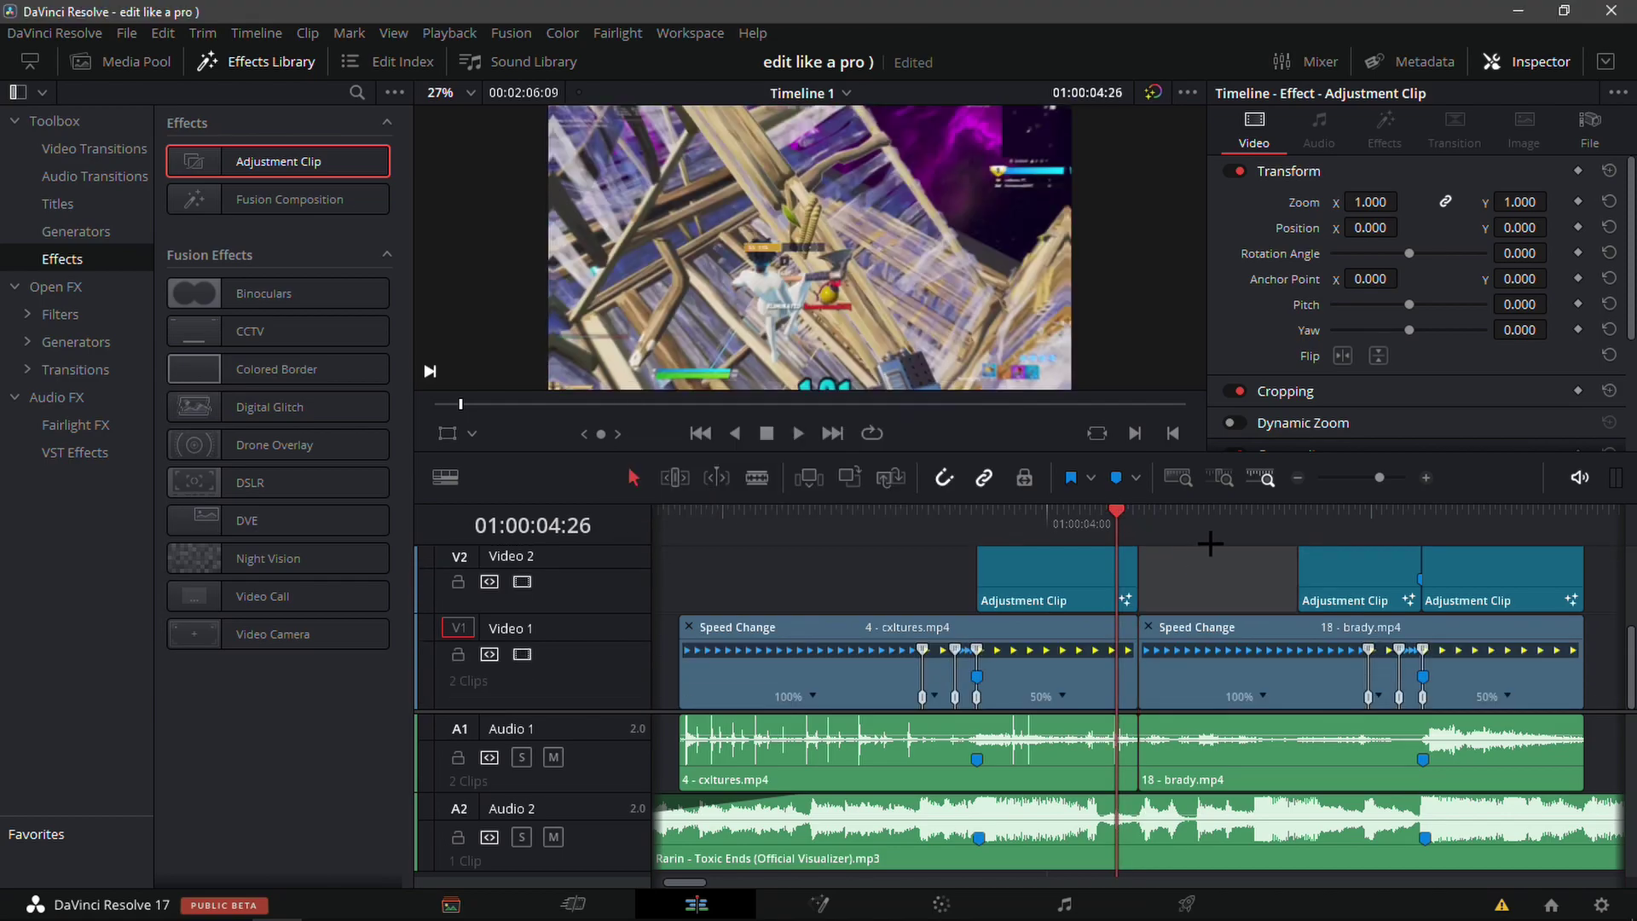
key("space")
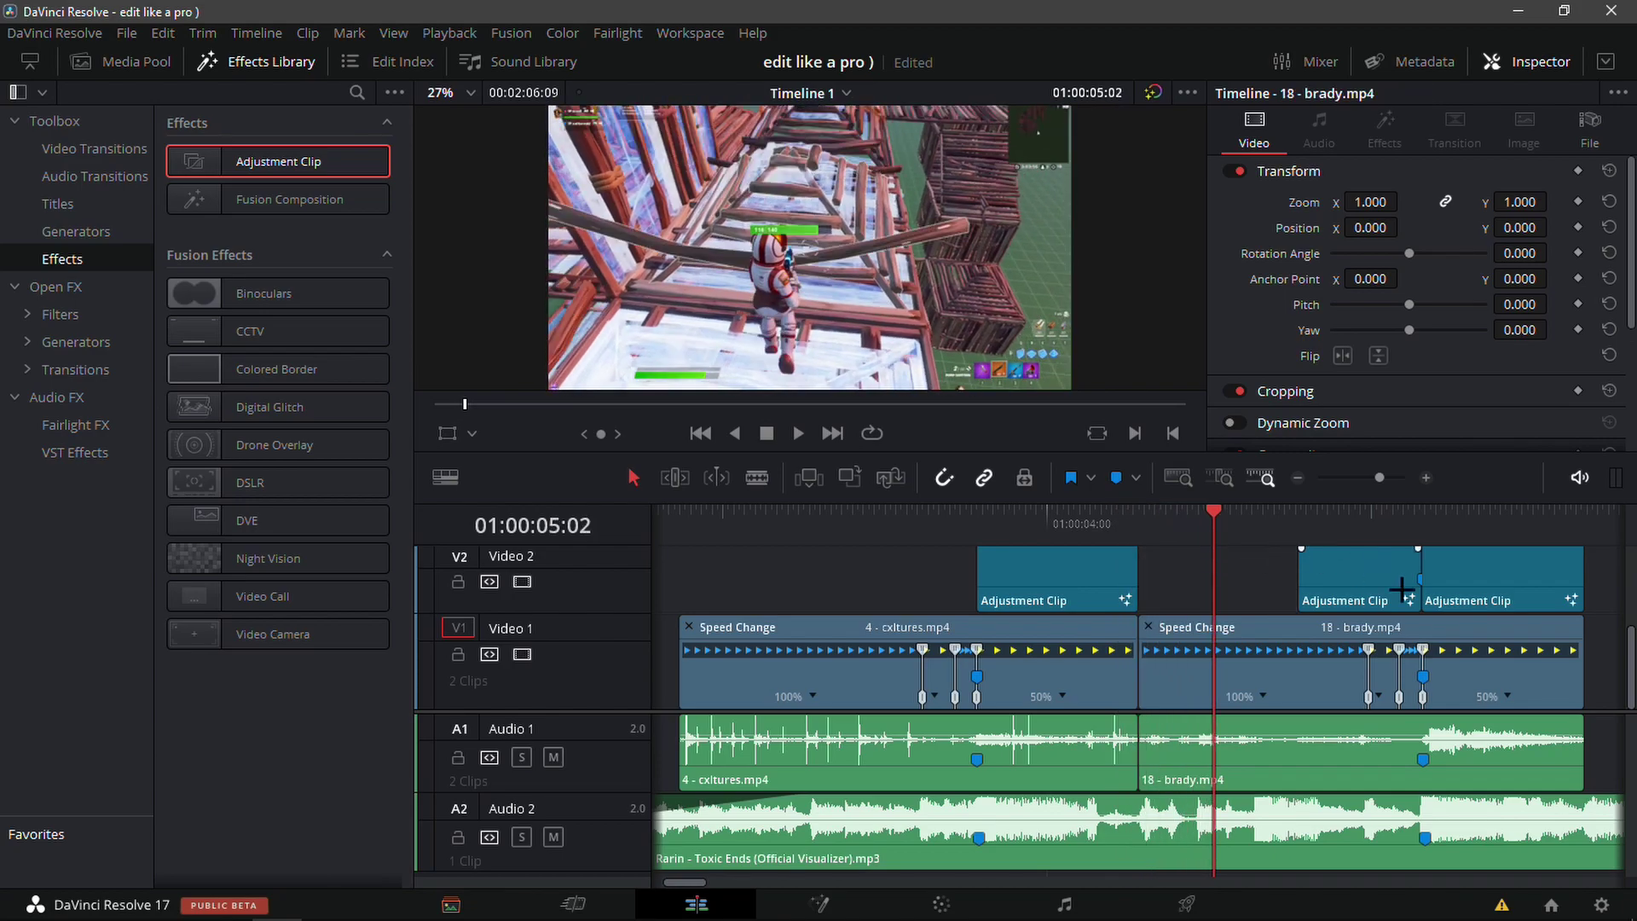
left_click(1297, 478)
left_click(1297, 477)
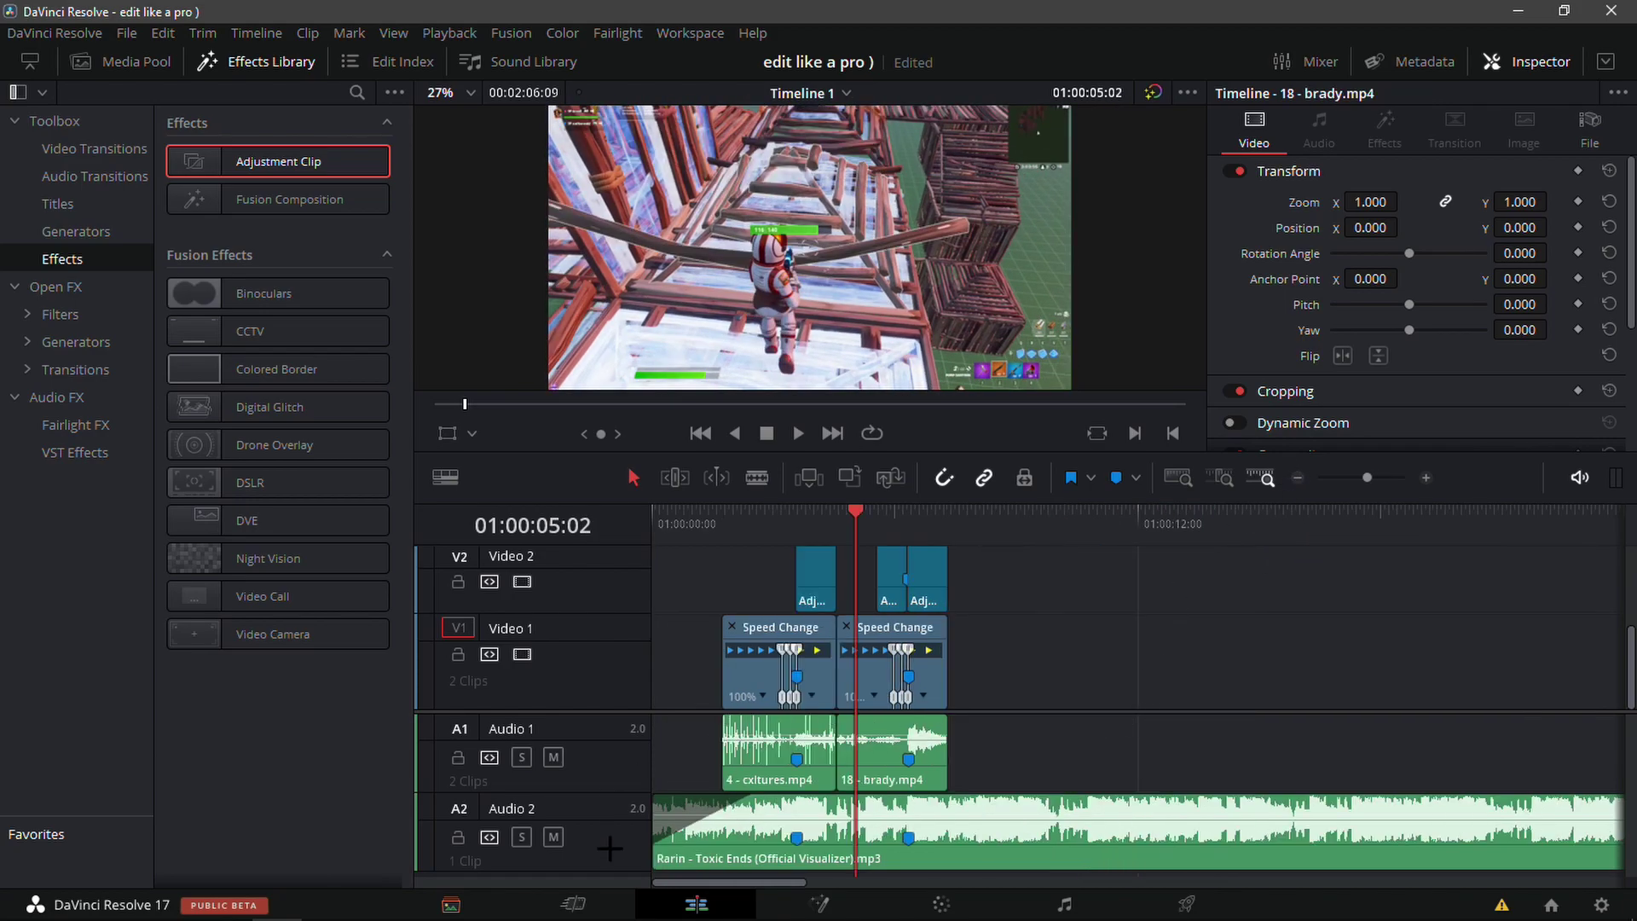
- Shrink Audio 2, enlarge the video tracks to show Video 3, and search Open FX effects
left_click_drag(606, 865, 628, 759)
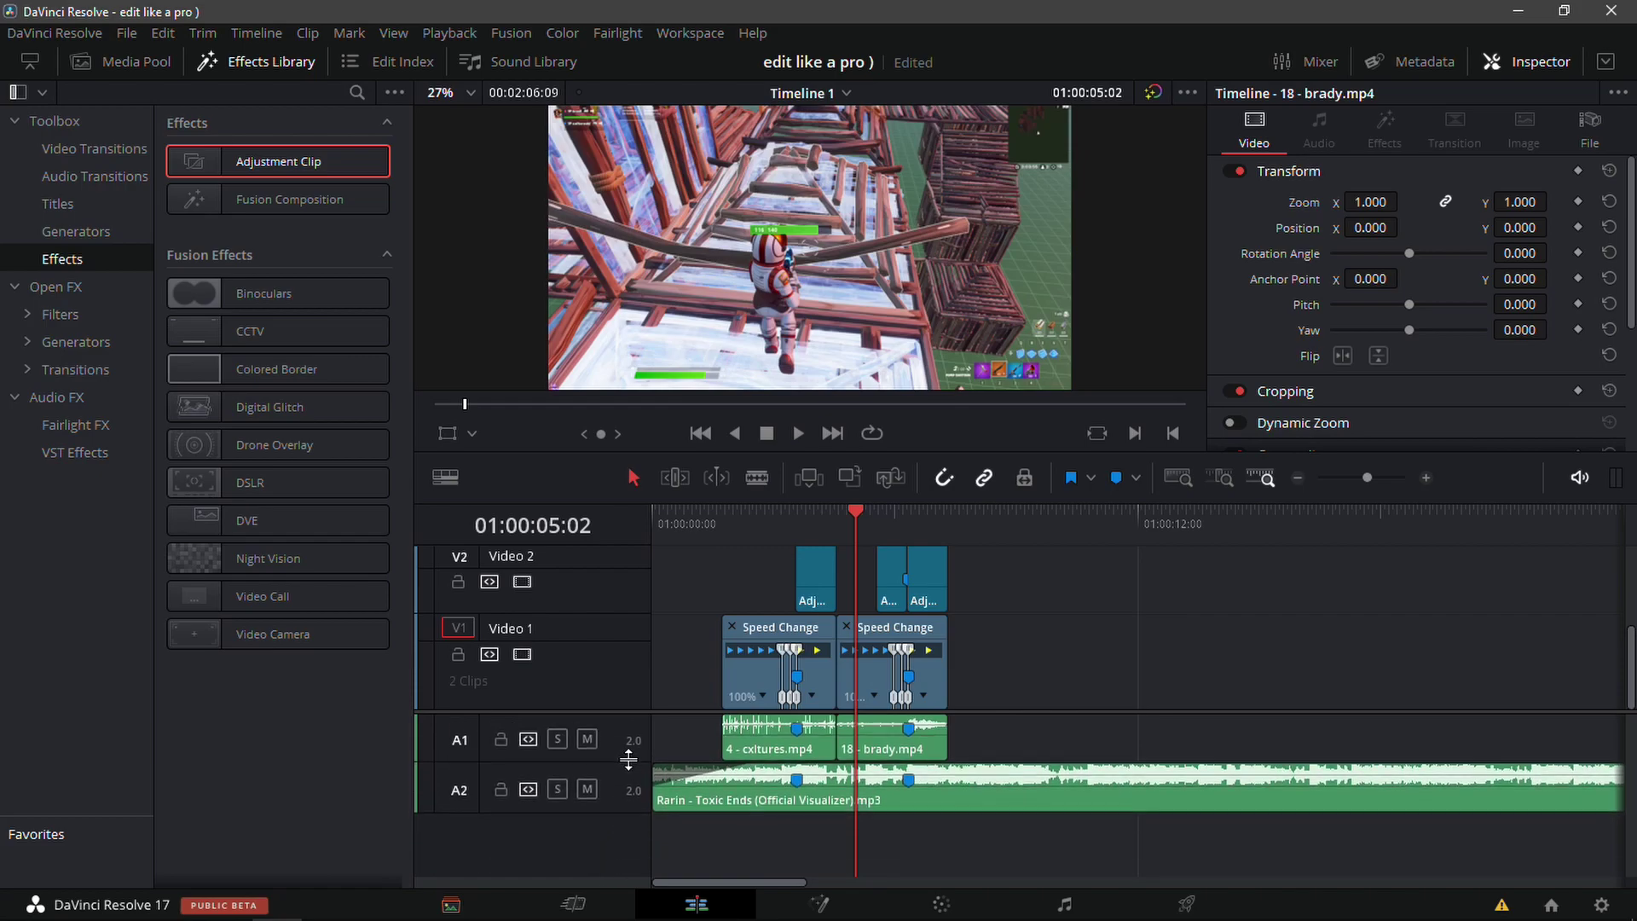
left_click_drag(1026, 711, 988, 760)
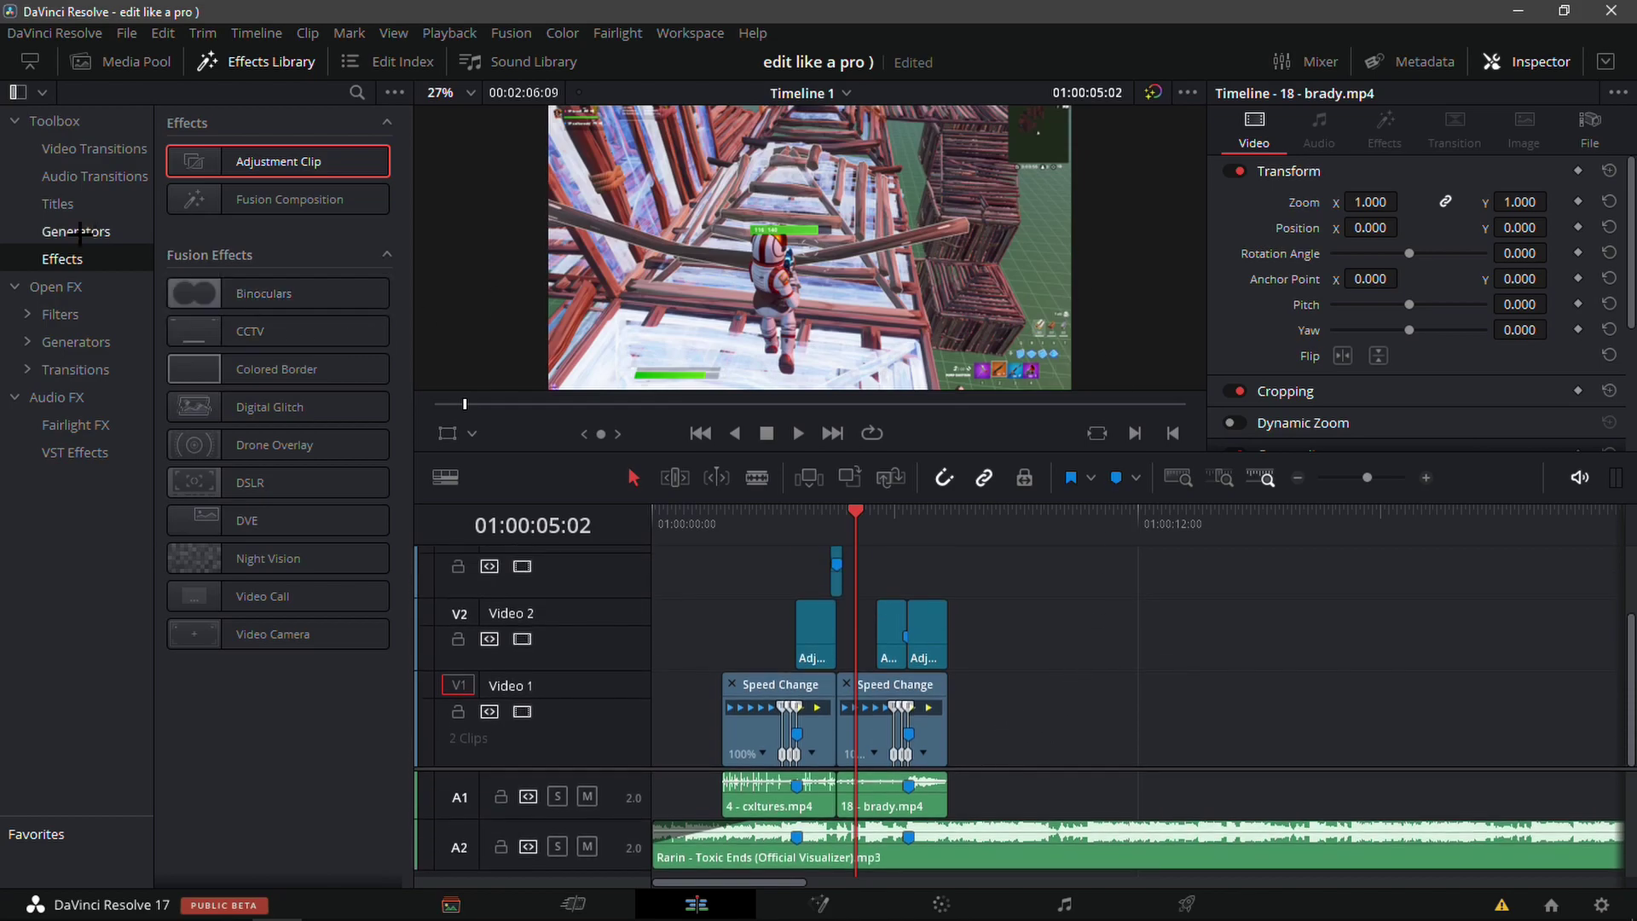
left_click(51, 286)
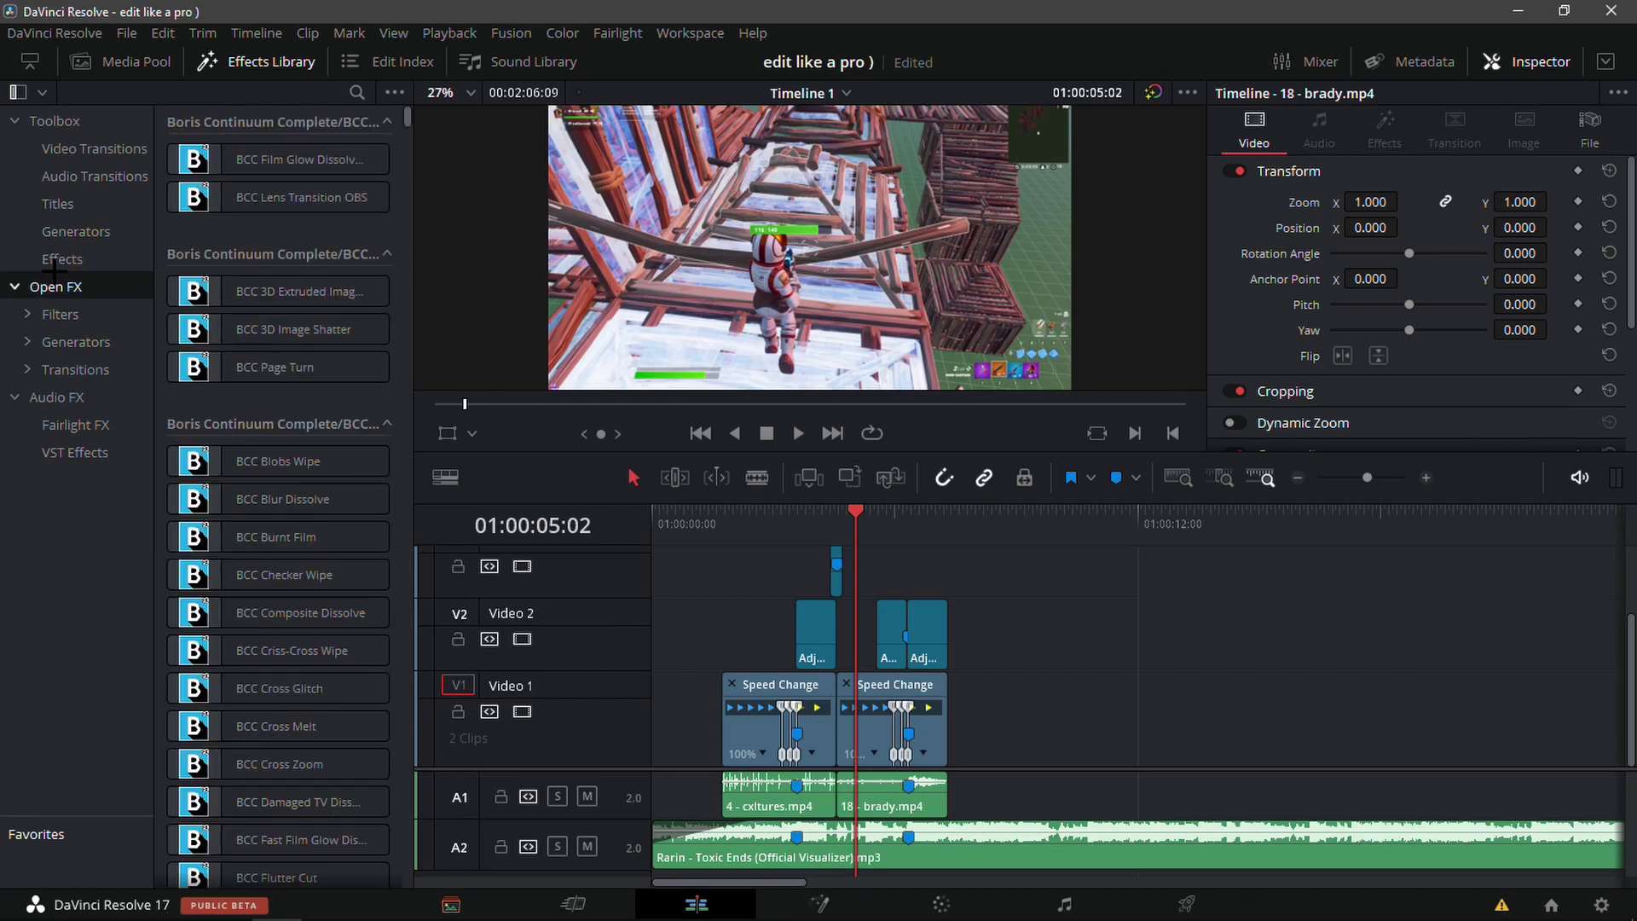
left_click(357, 92)
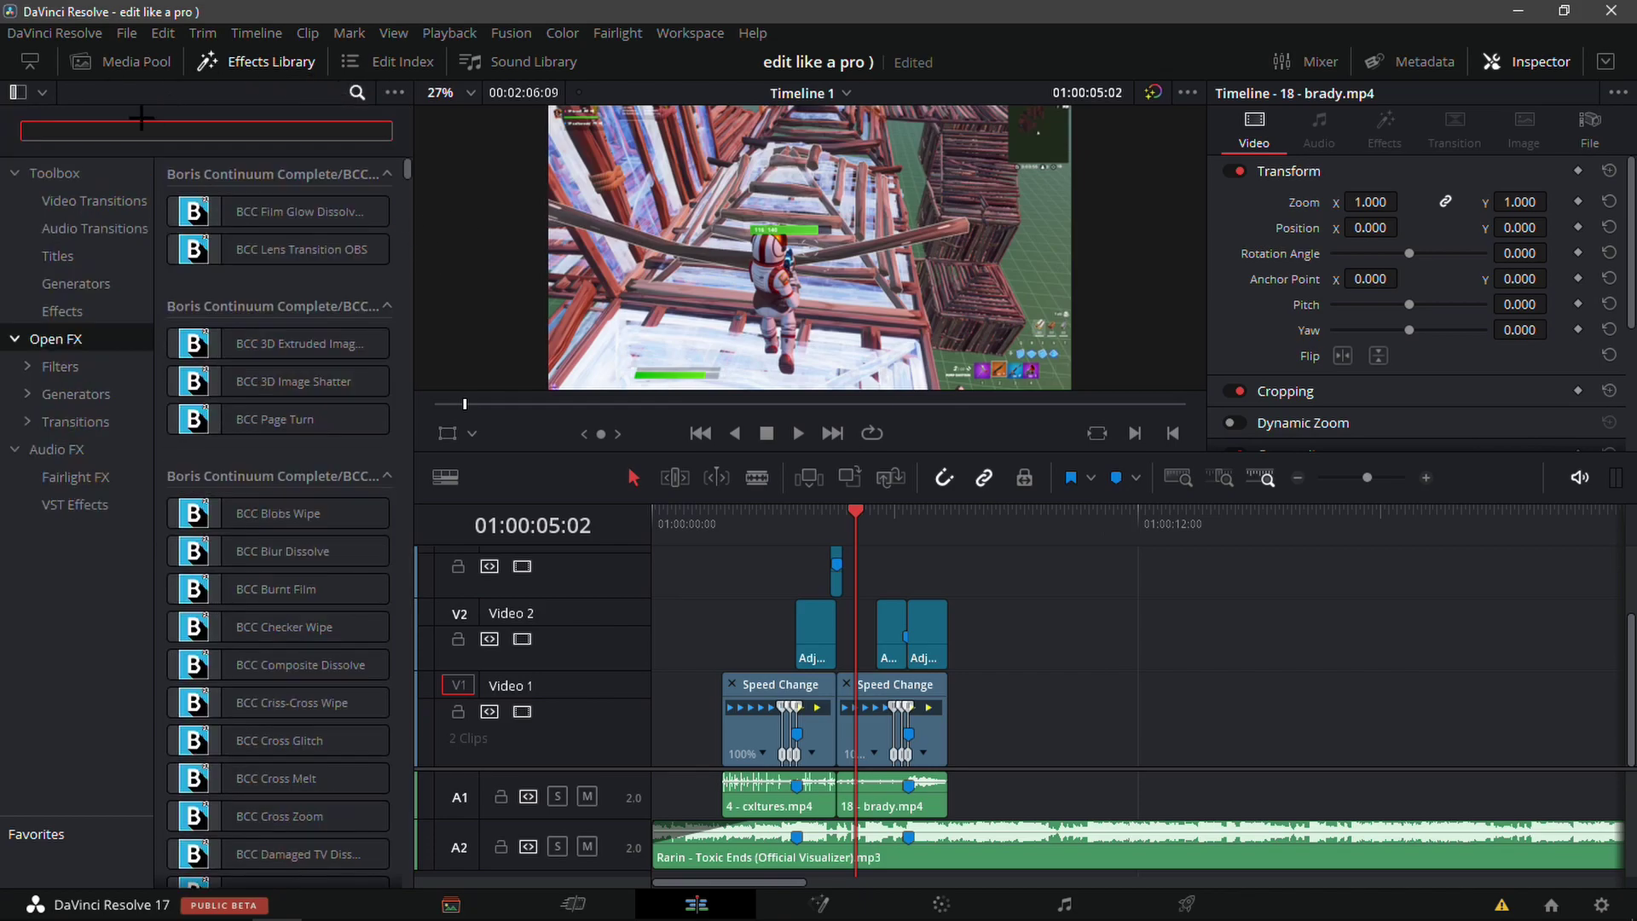
- Search 'loo', drop Looks onto 4 - cxltures.mp4, and launch its Edit Look editor from the Inspector
type("klo")
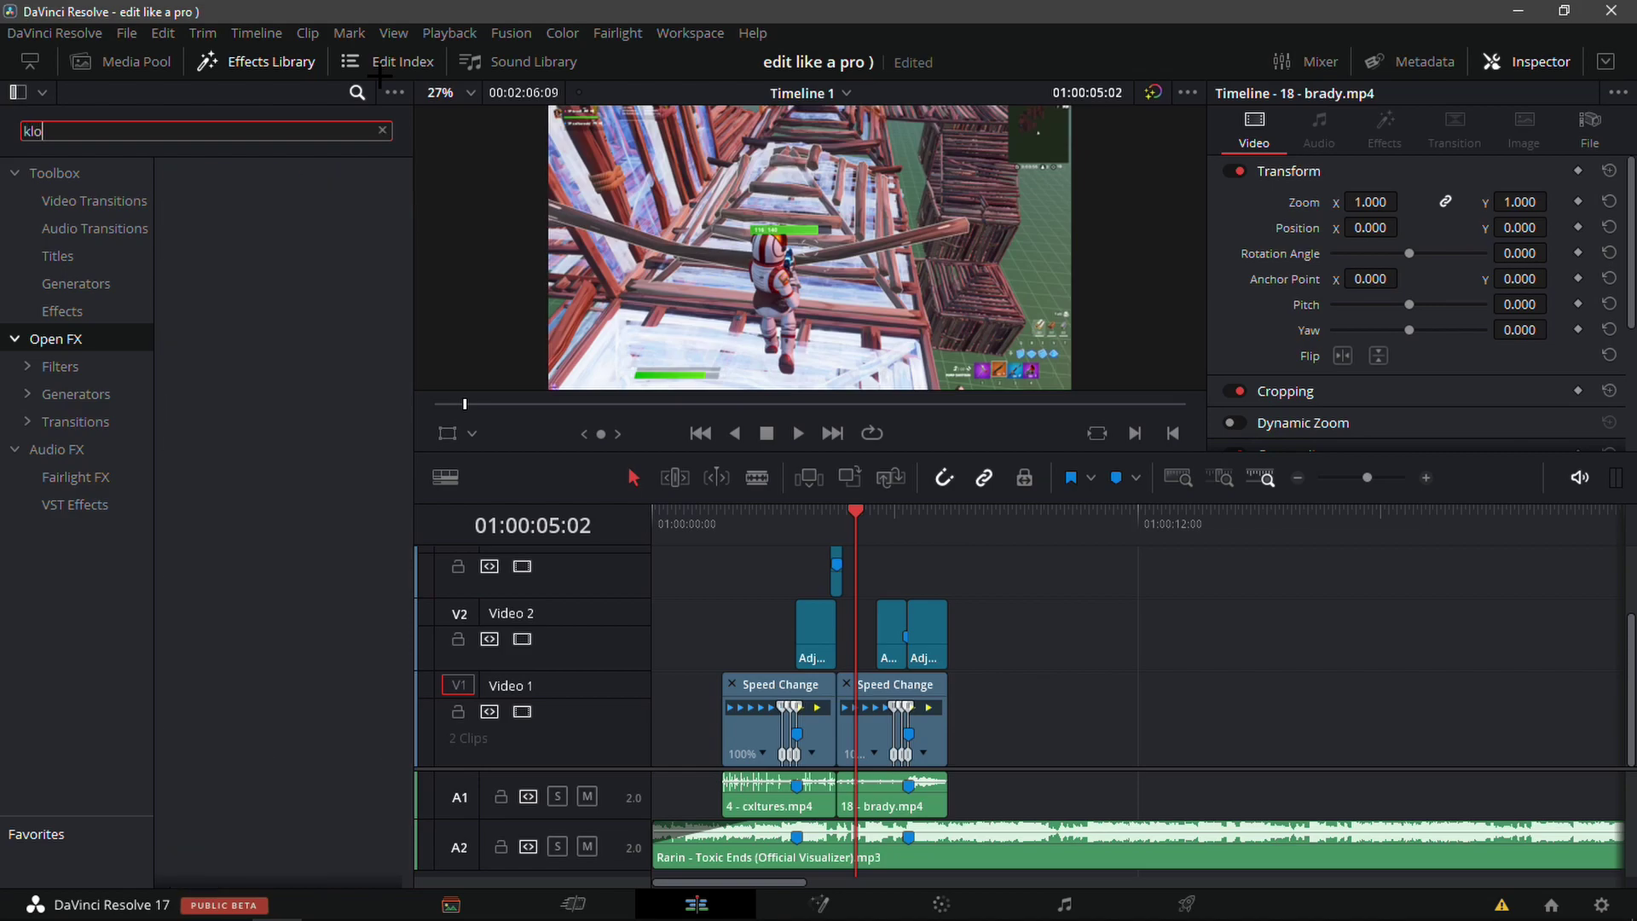
type("o")
key("BackSpace")
key("BackSpace")
key("BackSpace")
key("BackSpace")
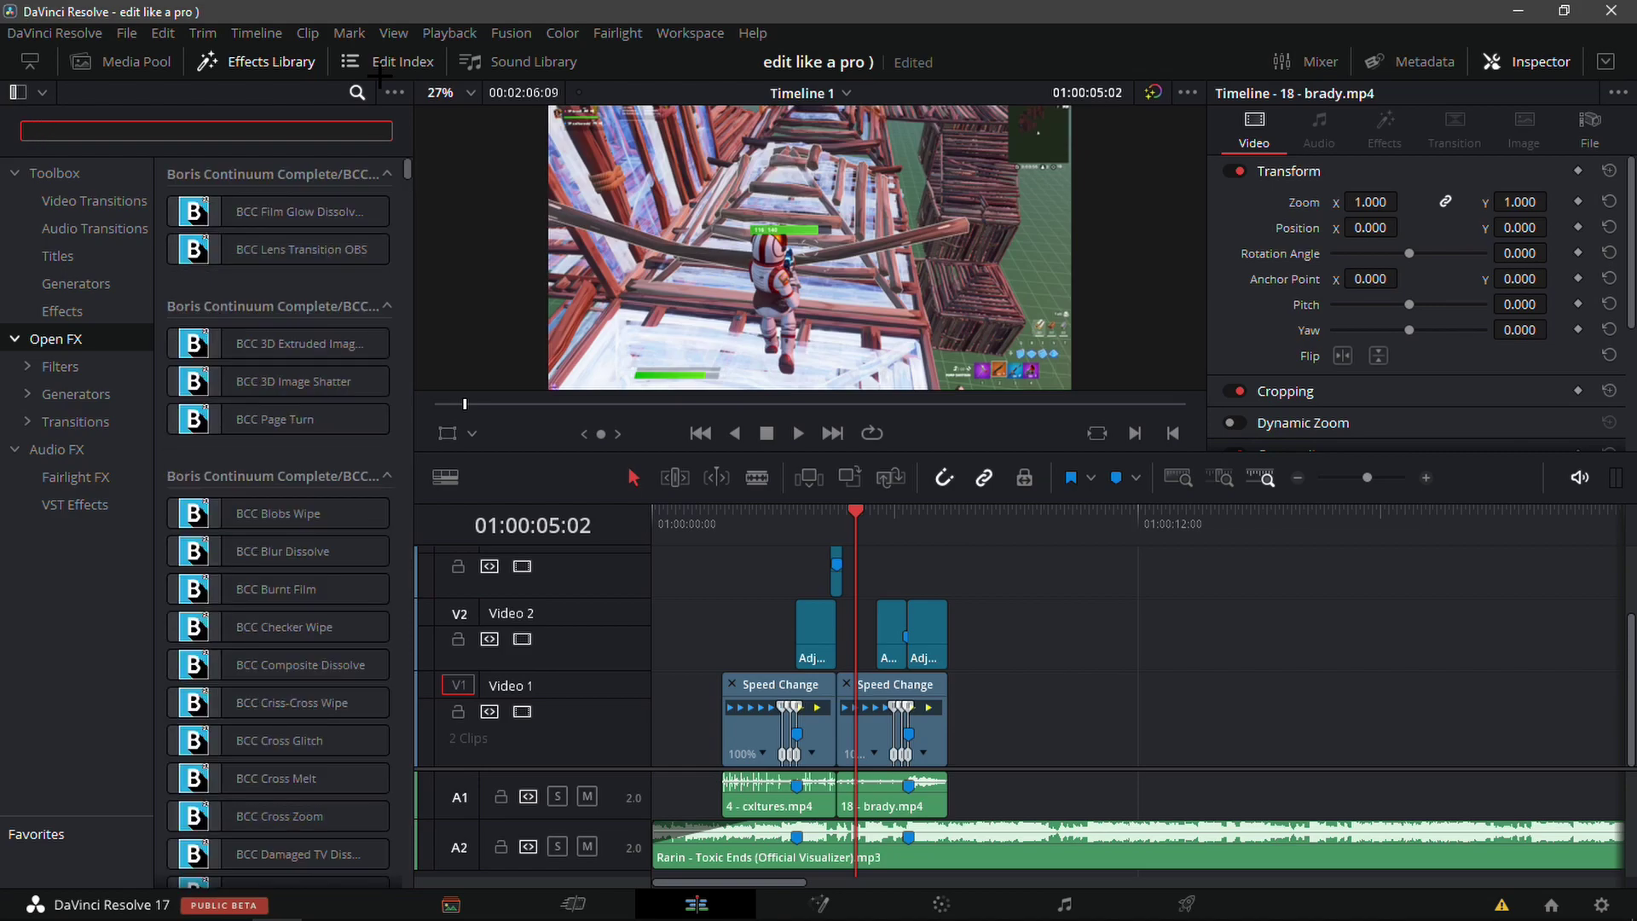
type("loo")
left_click_drag(255, 305, 797, 714)
left_click_drag(803, 527, 747, 552)
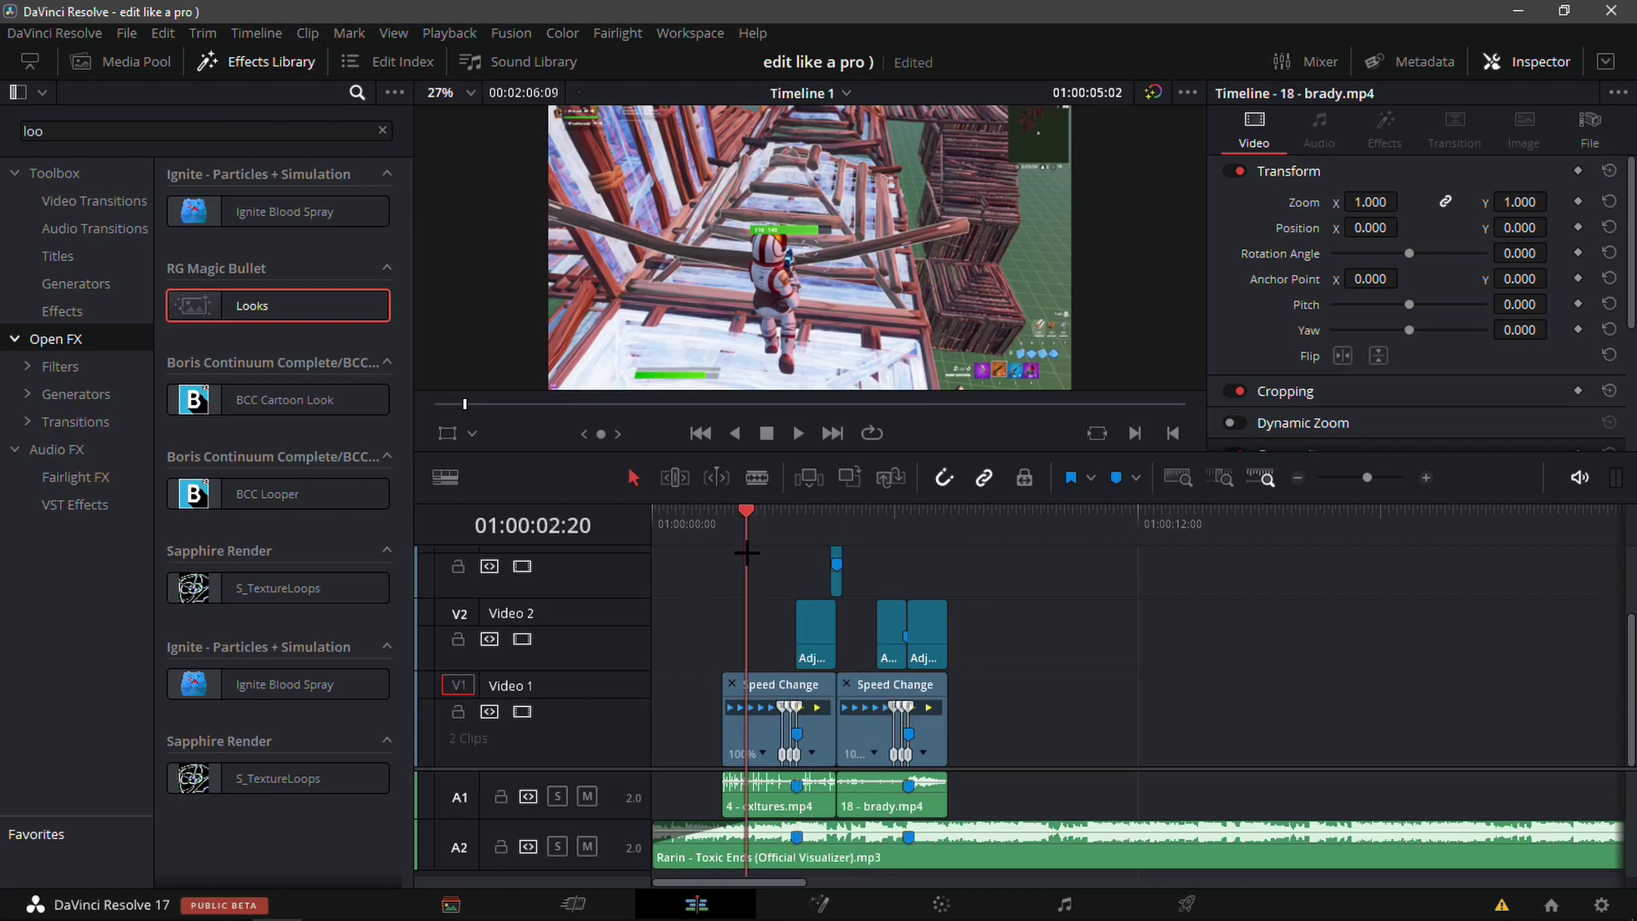
left_click(767, 711)
left_click(1368, 132)
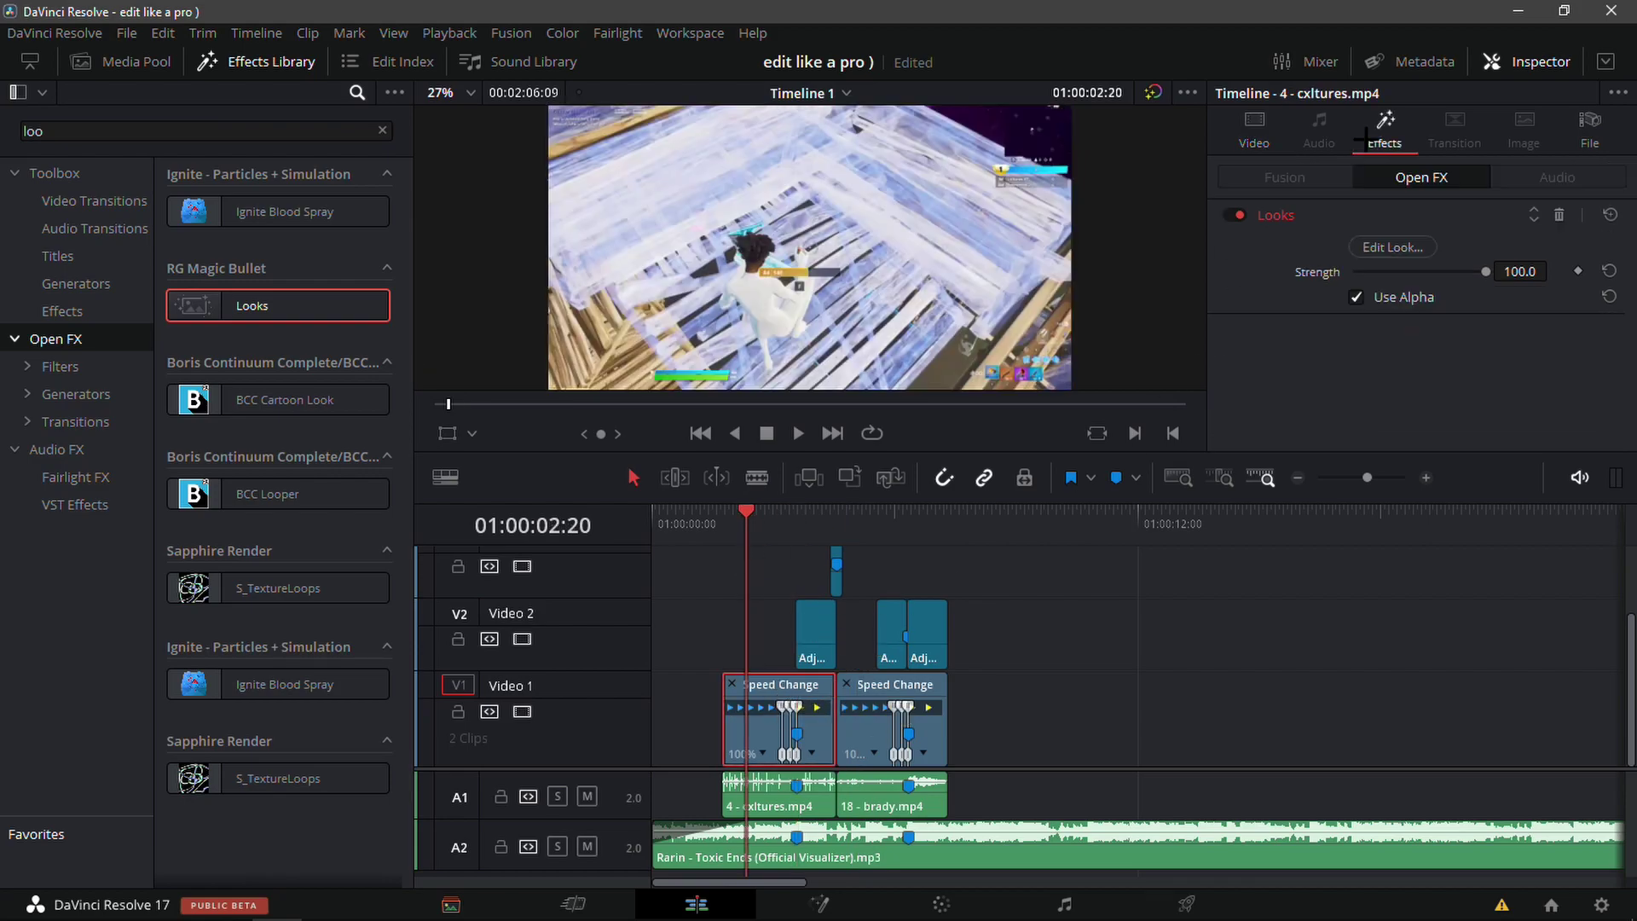
left_click(1420, 247)
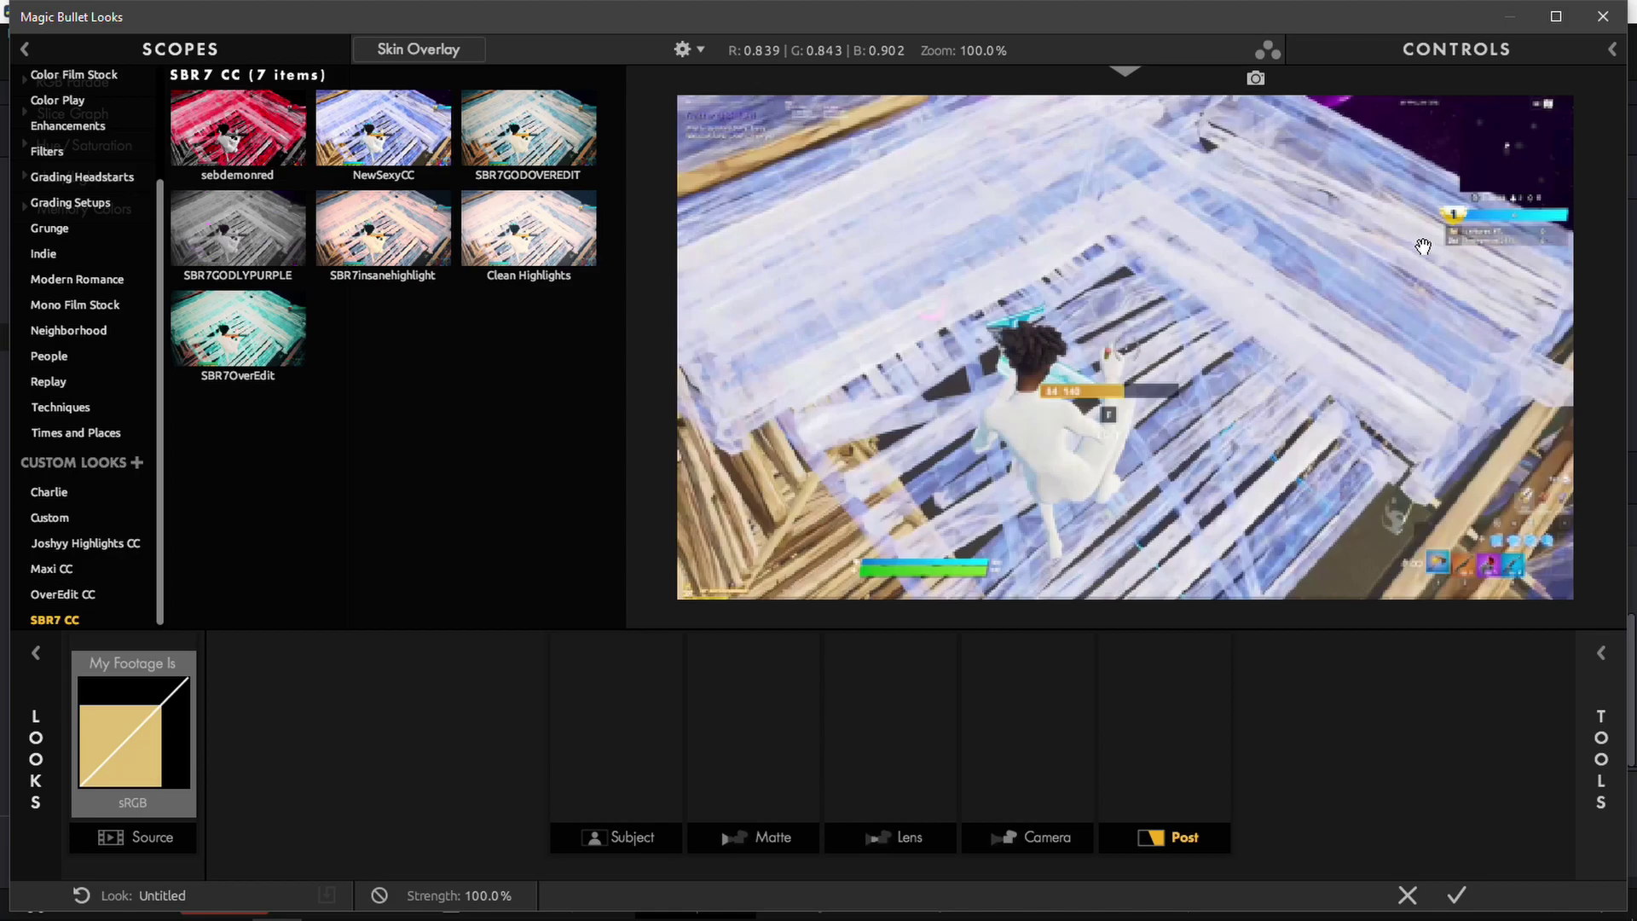
- Try the NewSexyCC look, then add Hue/Saturation and Curves to the Post stage
left_click(423, 106)
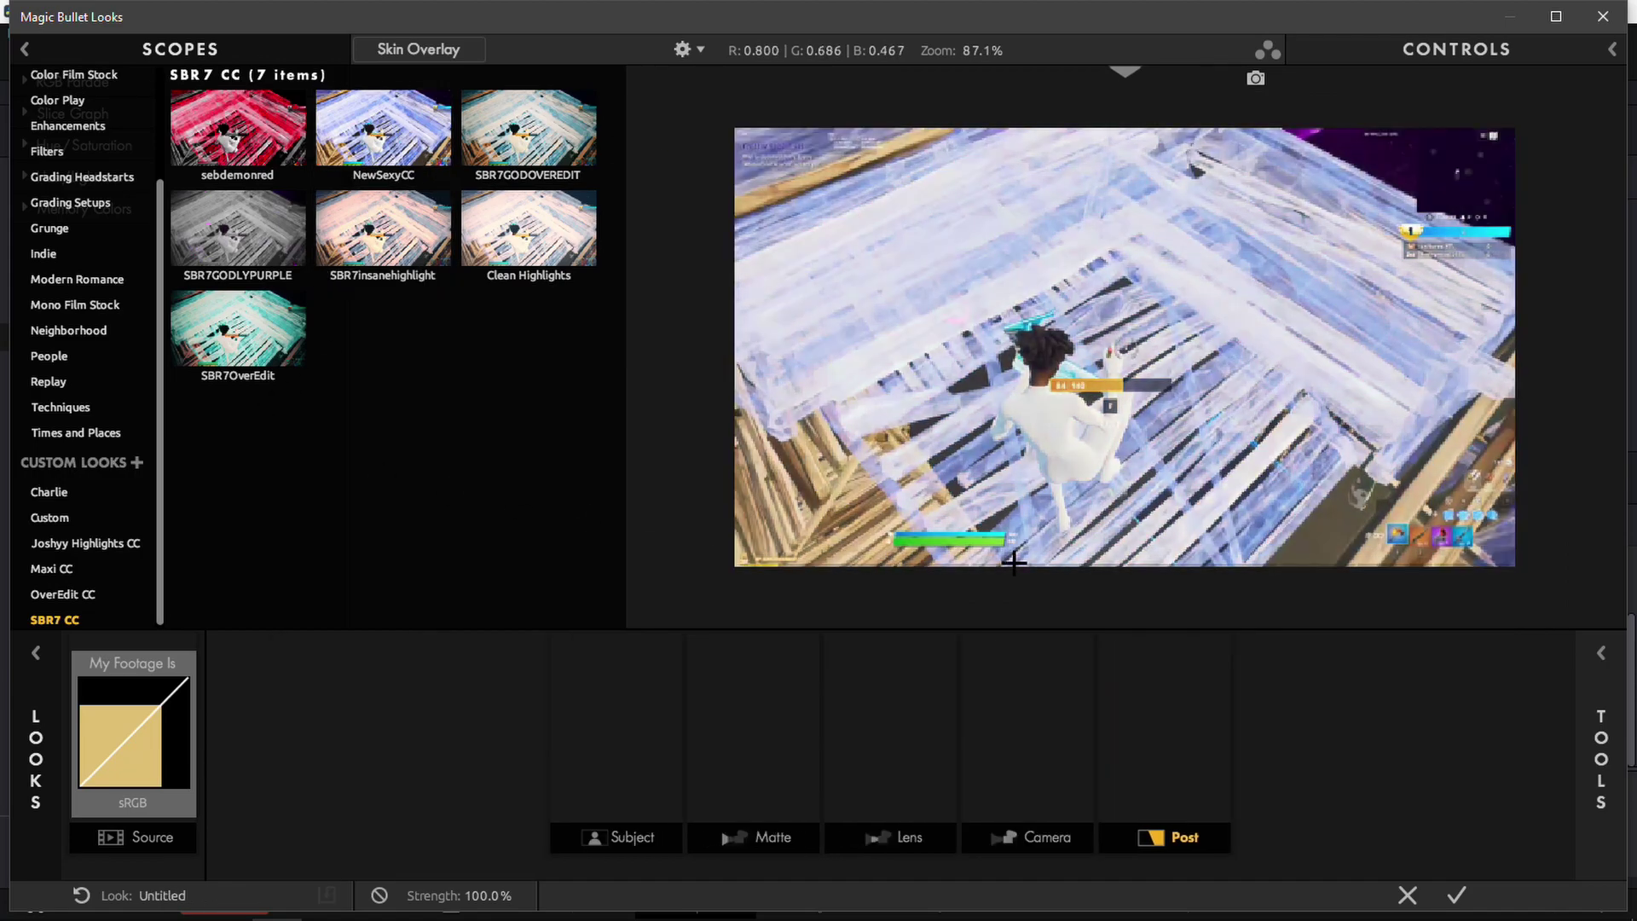
left_click(1601, 653)
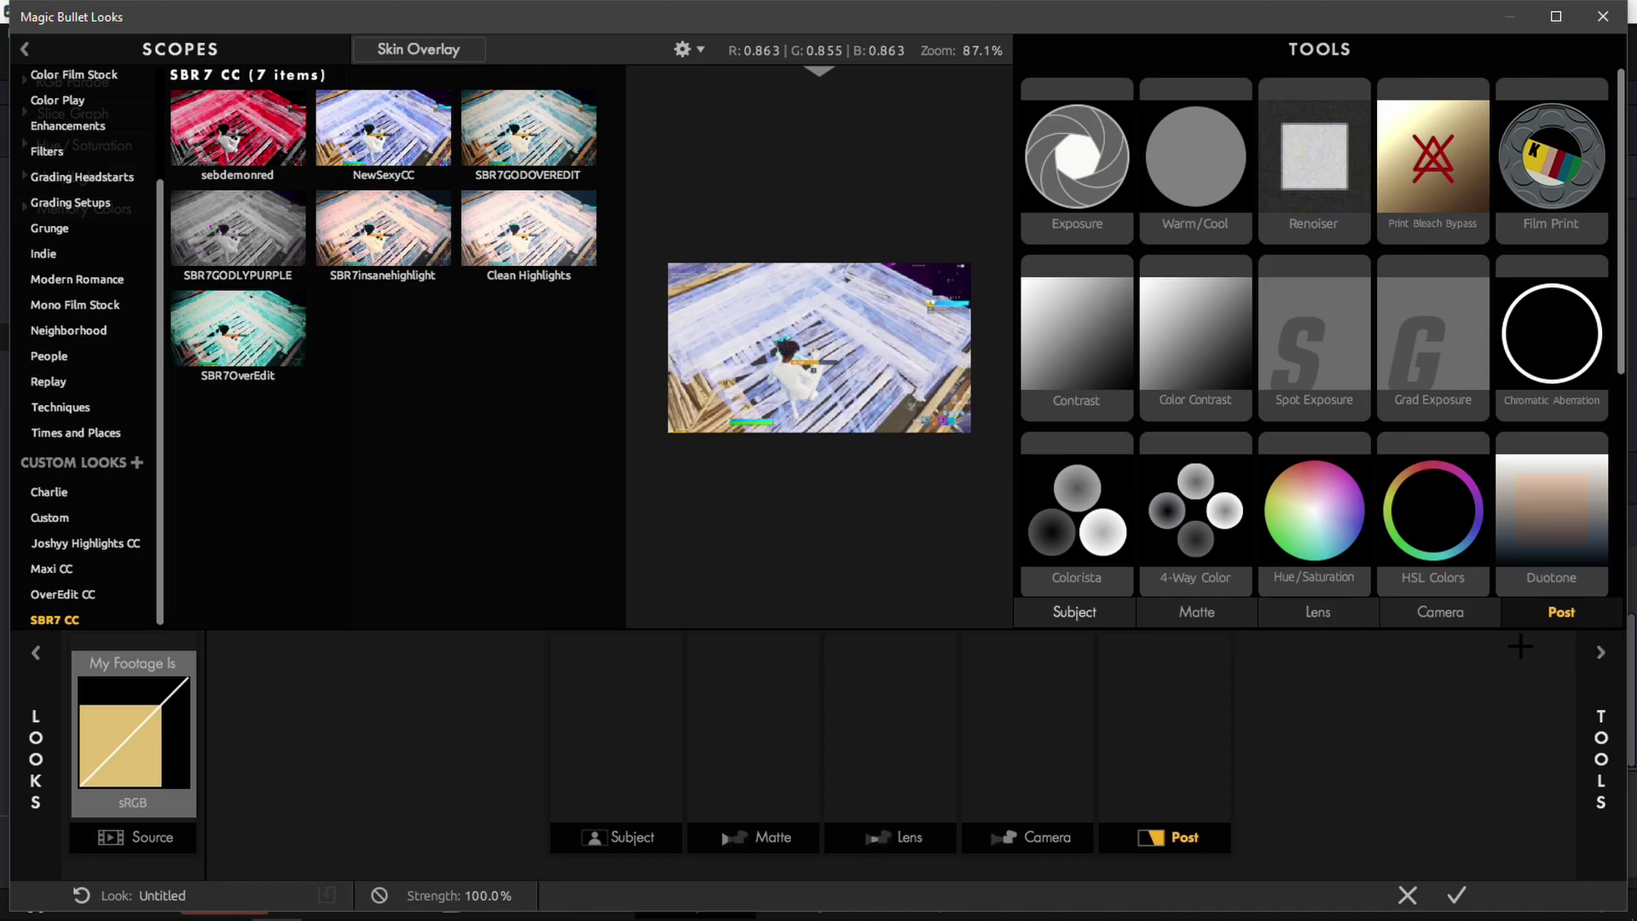
left_click_drag(1335, 546, 1180, 714)
scroll(1393, 497, "down", 3)
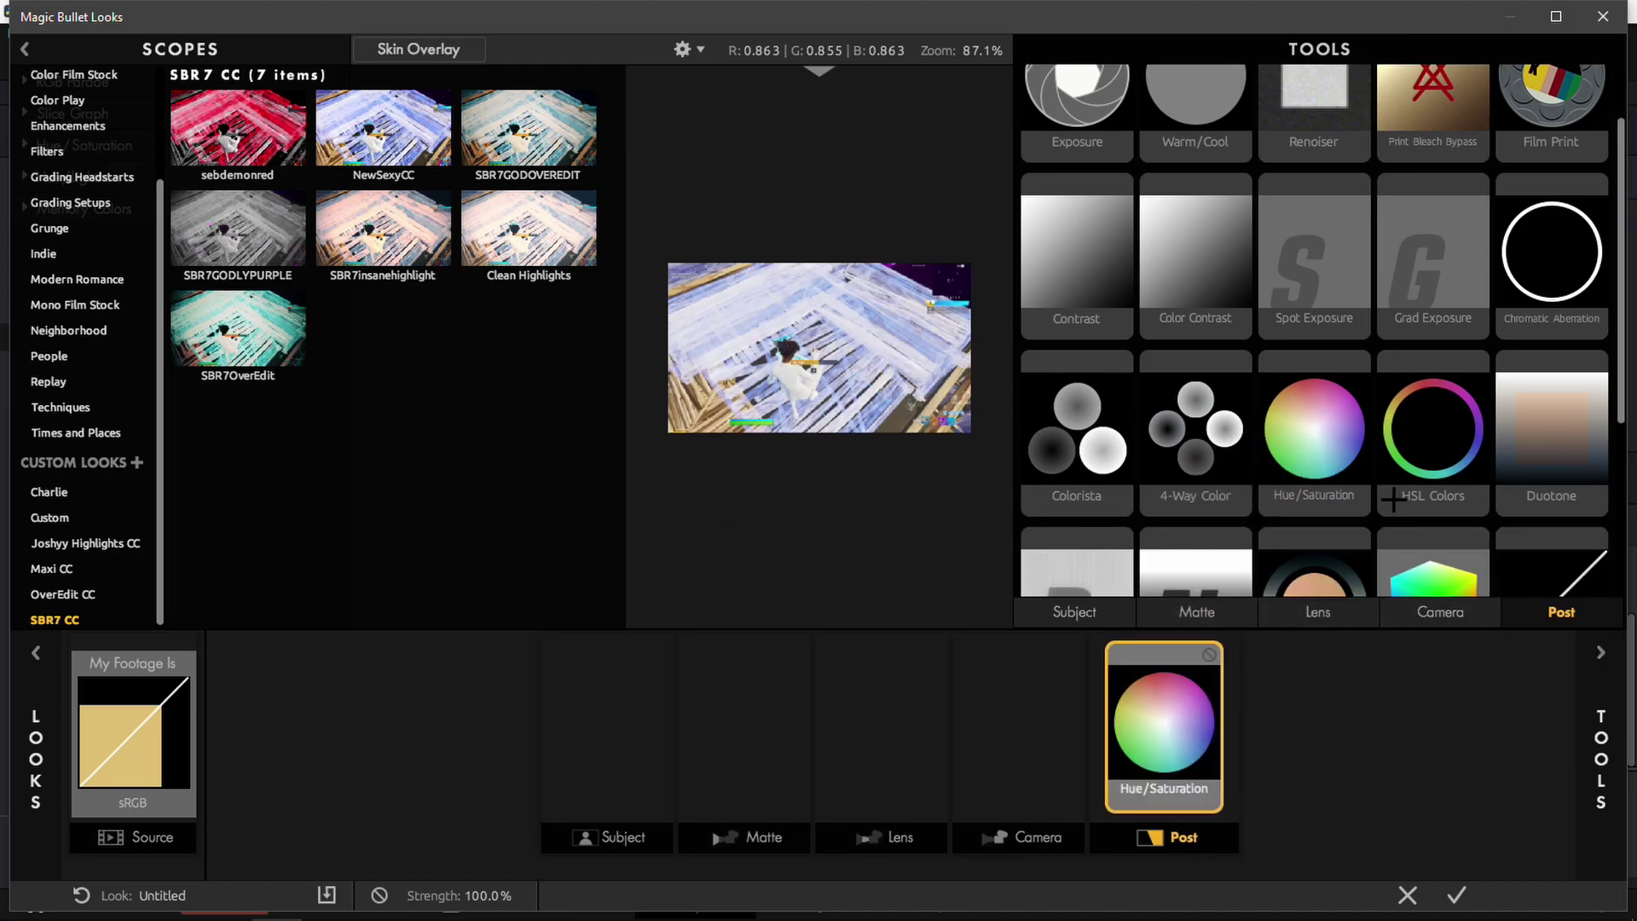
left_click_drag(1577, 476, 1373, 595)
left_click_drag(1355, 537, 1104, 725)
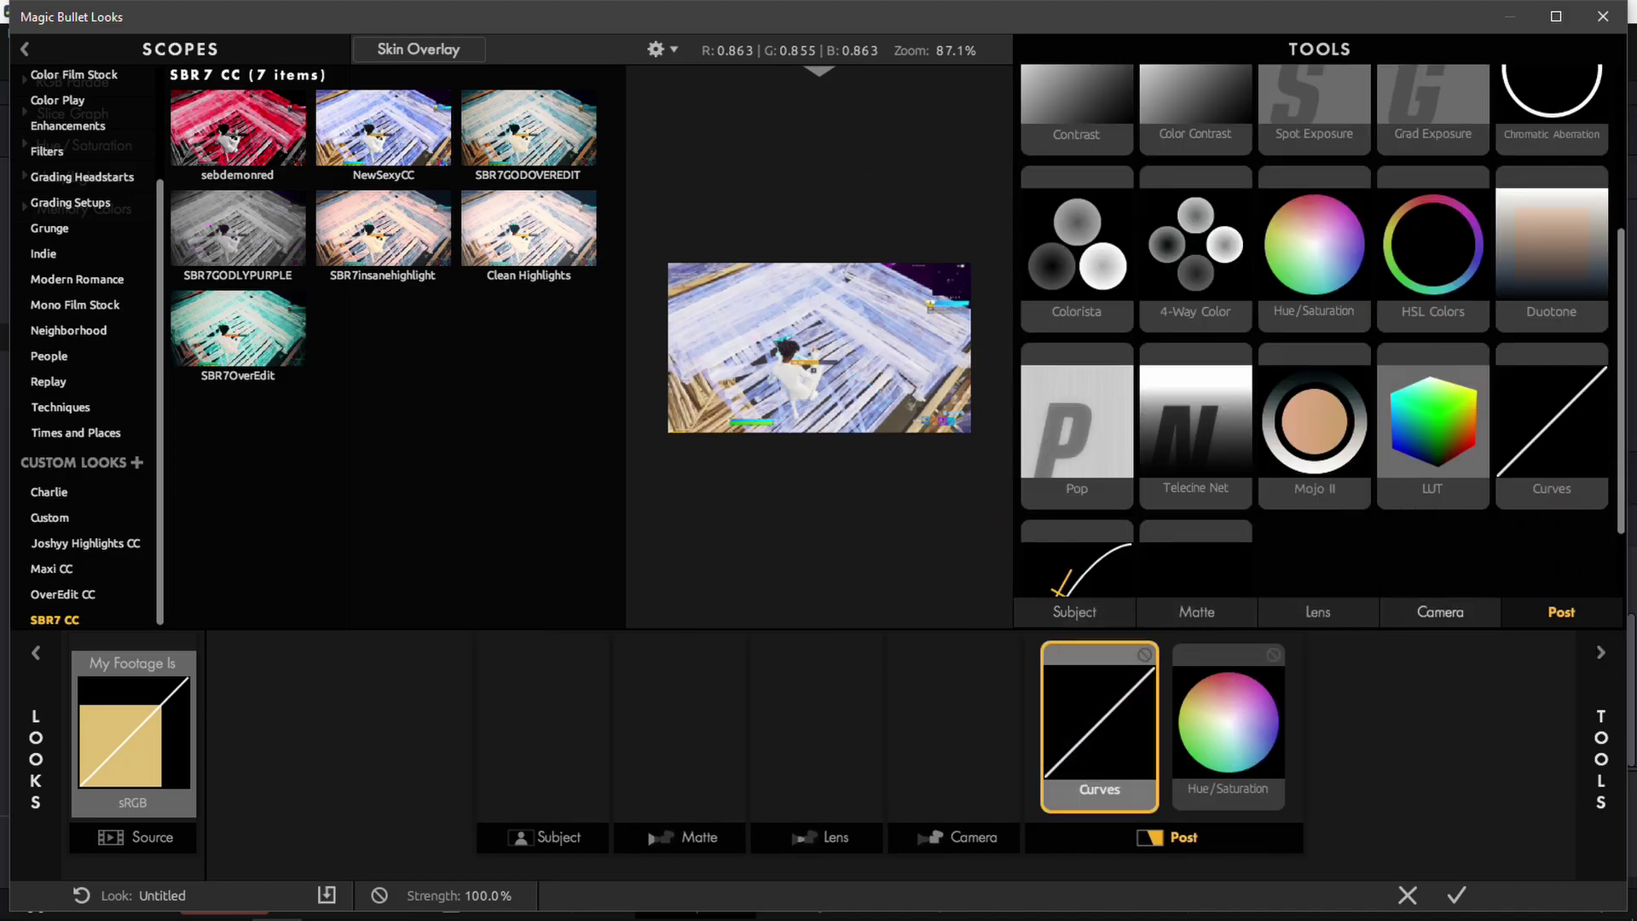
- Add a LUT to the Post stage and select the Curves tool
scroll(1285, 505, "down", 2)
scroll(1321, 503, "up", 2)
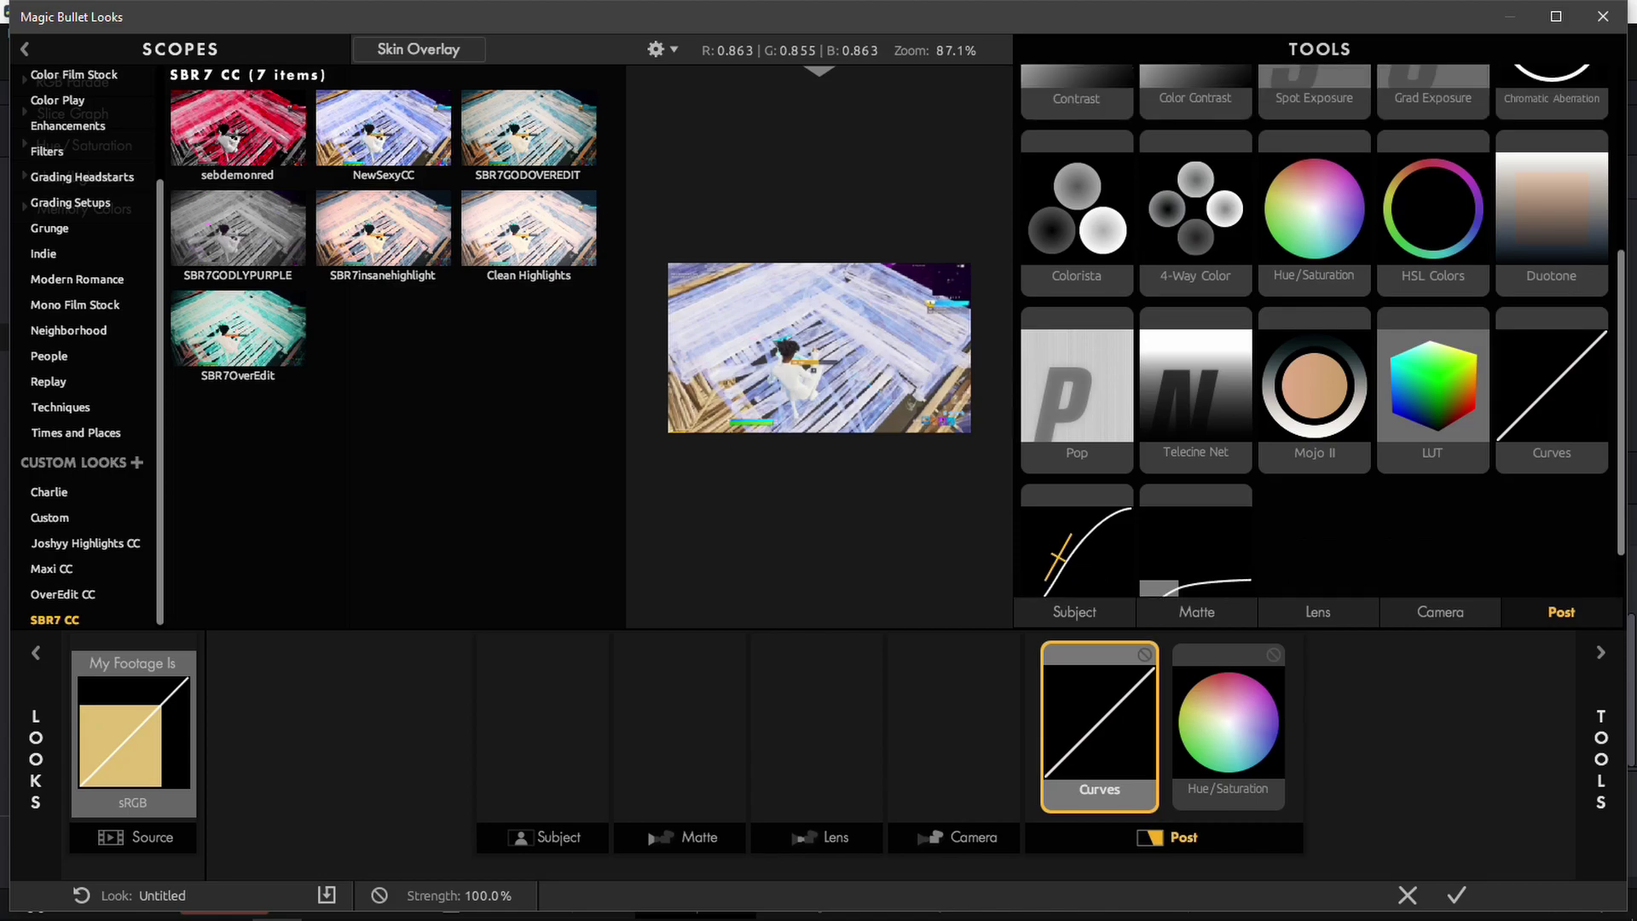
scroll(1322, 426, "up", 1)
left_click_drag(1432, 467, 1169, 717)
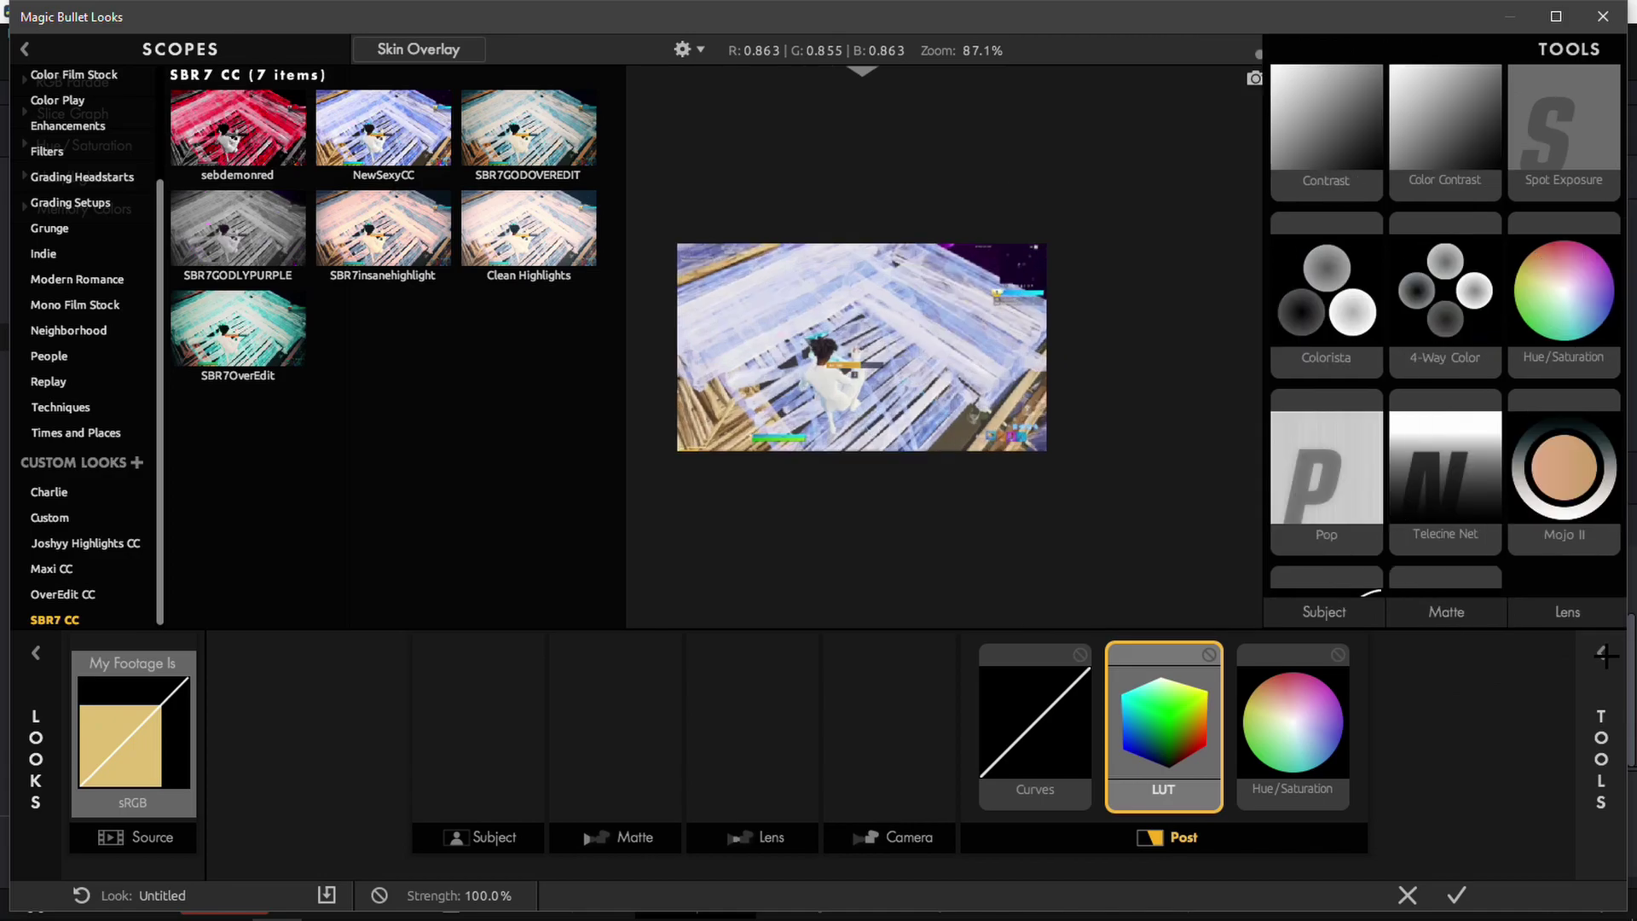
left_click(1091, 684)
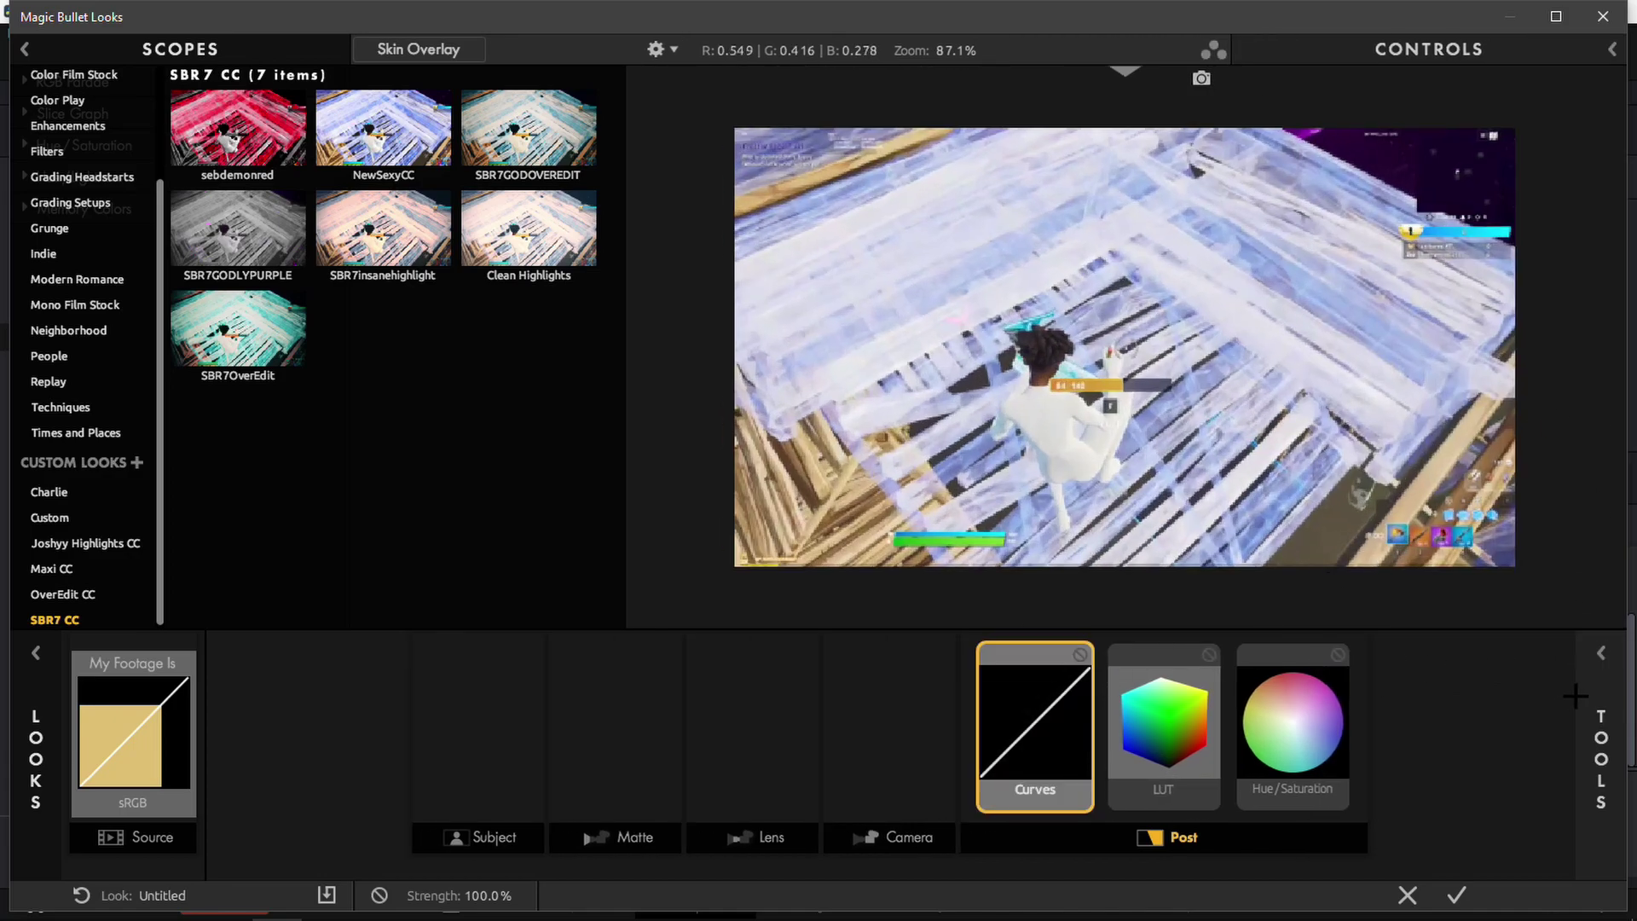
left_click(1590, 644)
left_click(1610, 667)
left_click(1610, 666)
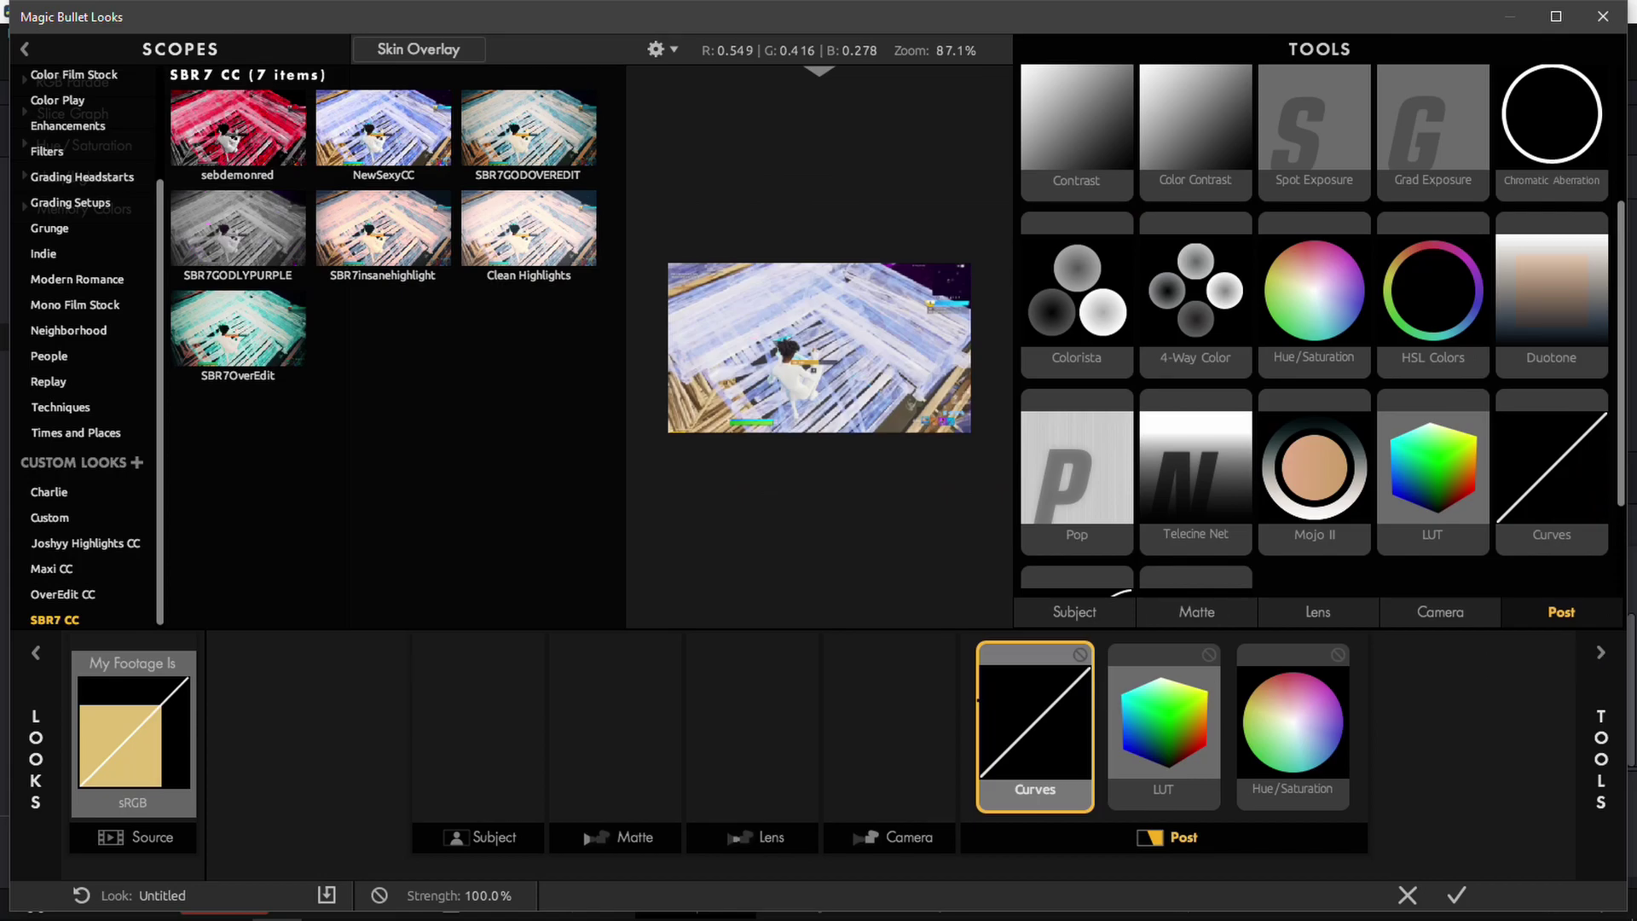
- Bend the RGB curve, then preview the Bloodbag and Blue Unity LUTs in the LUT tool
left_click(1603, 652)
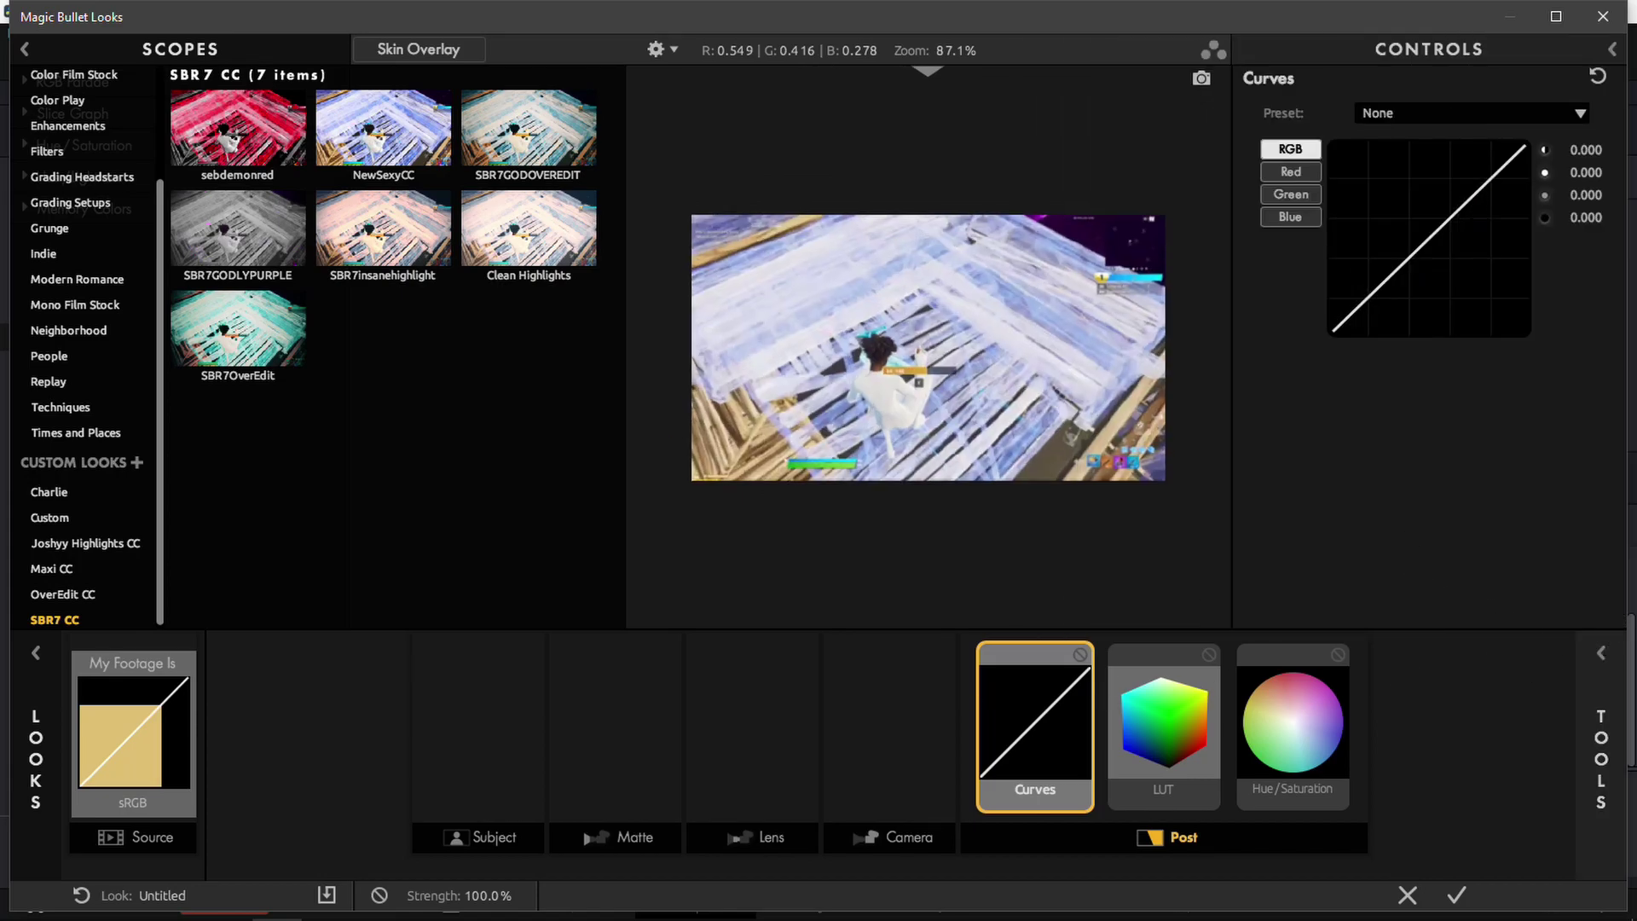
left_click_drag(1436, 228, 1441, 261)
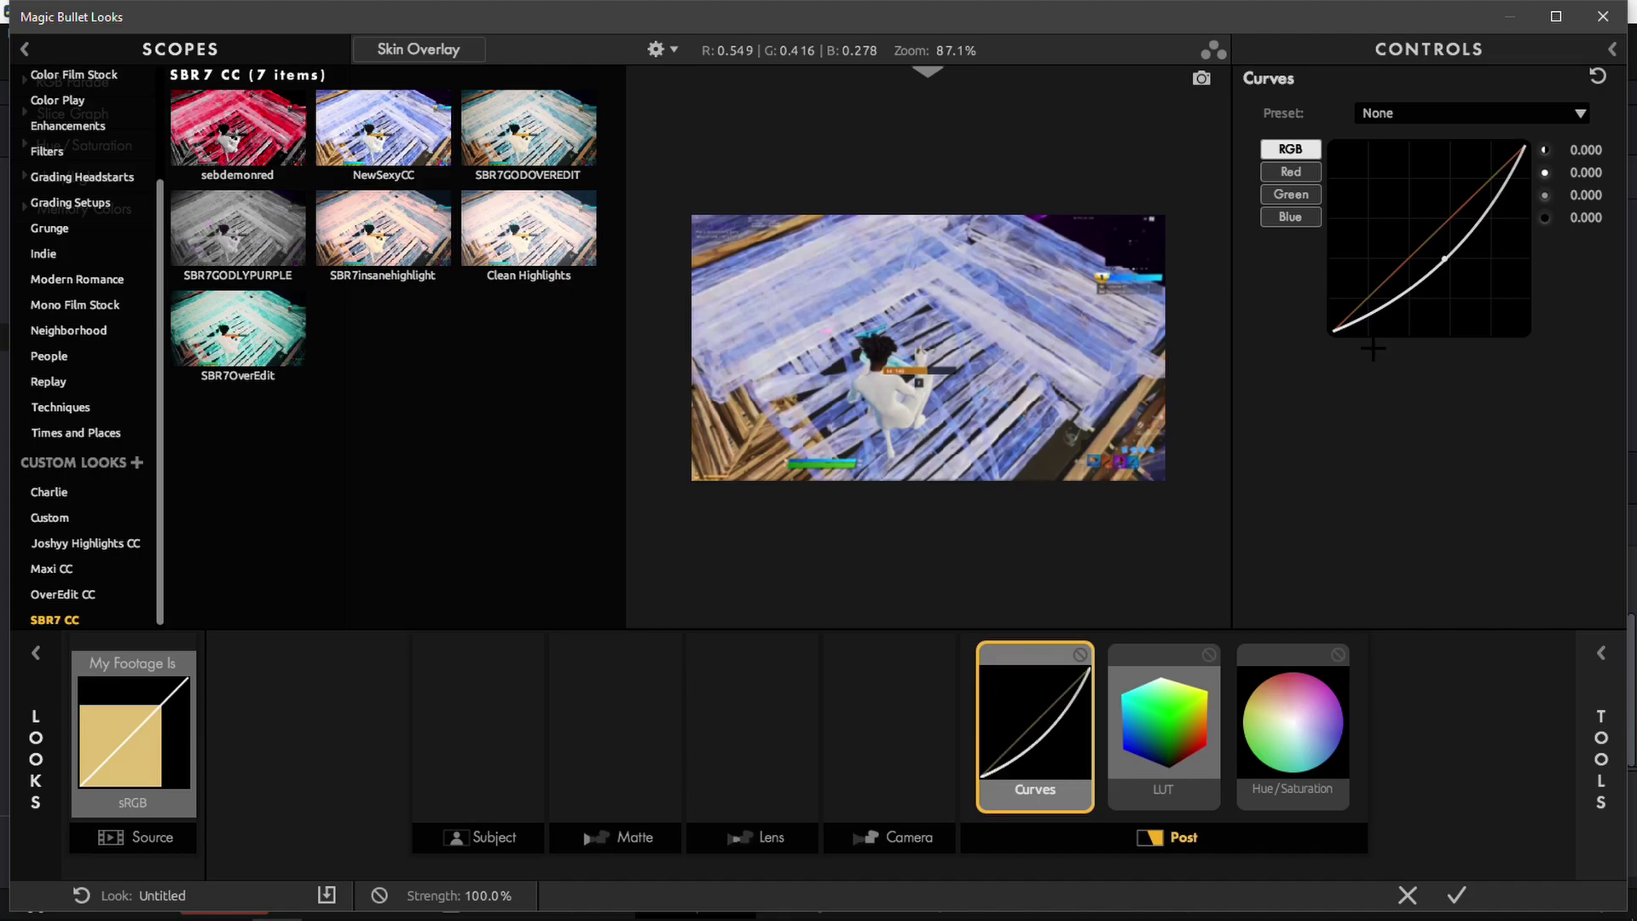
left_click(1172, 695)
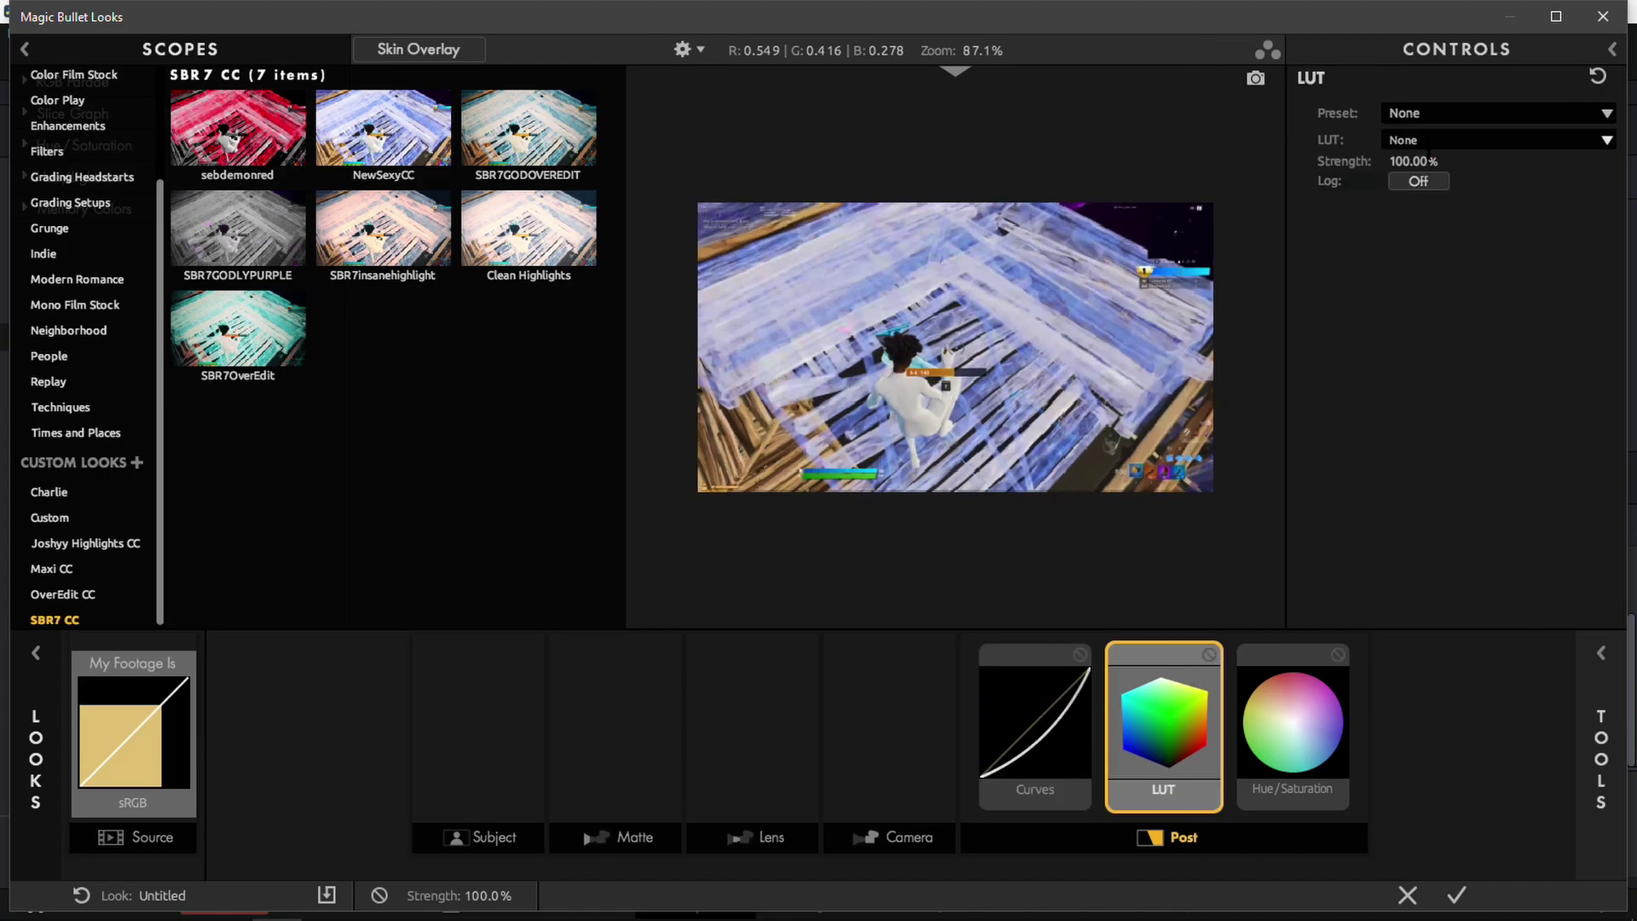
left_click(1417, 143)
left_click(1422, 196)
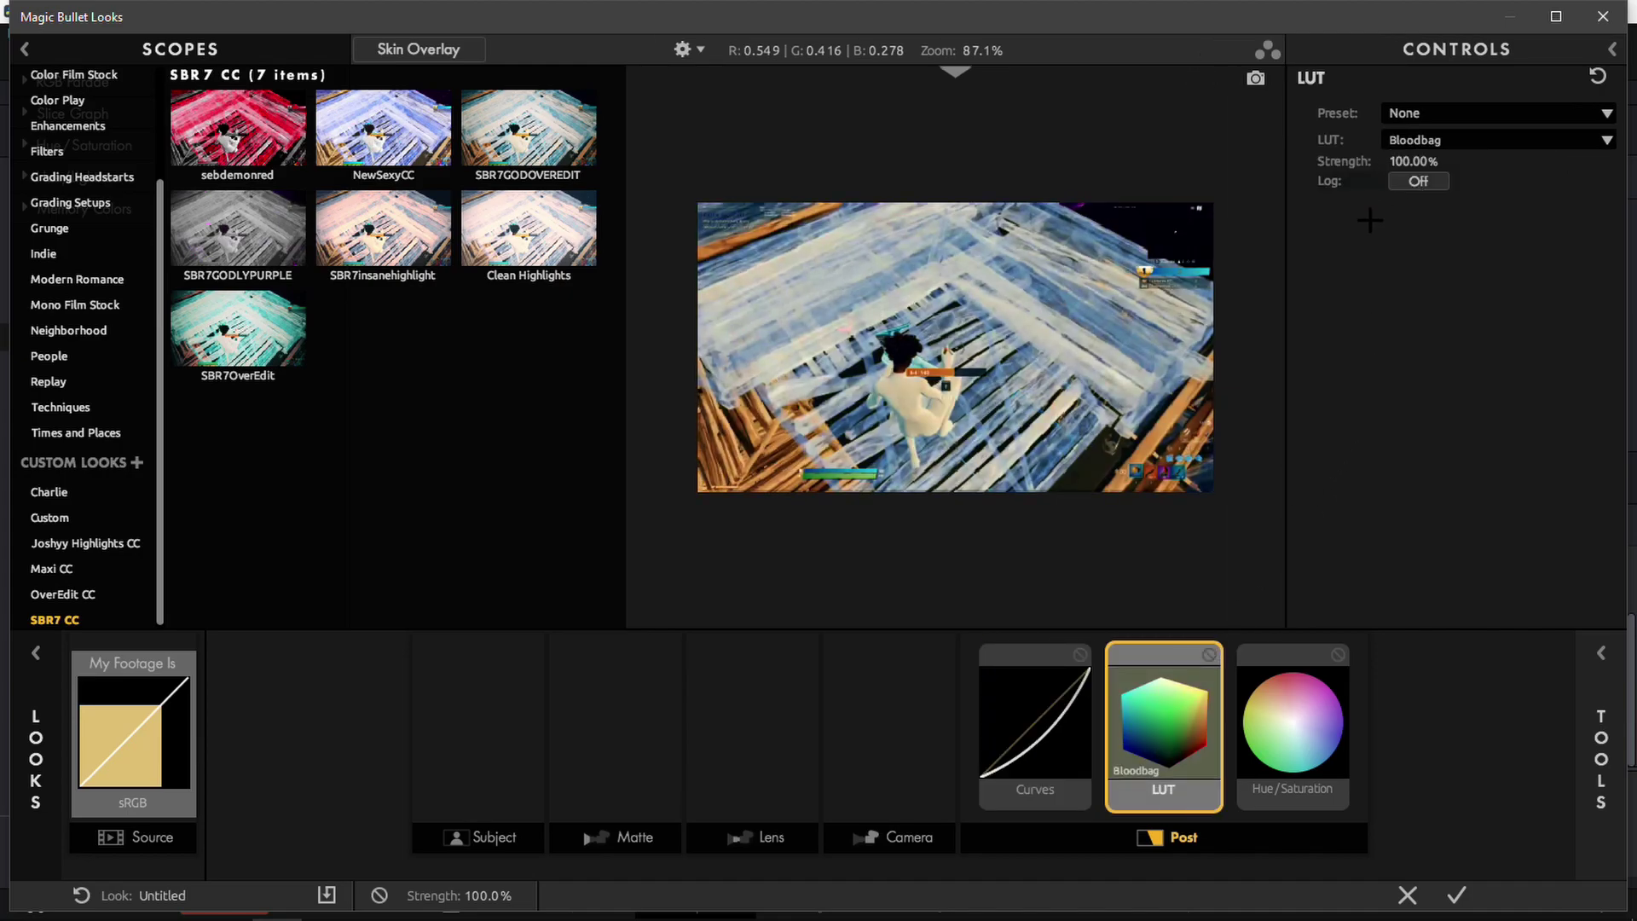
left_click(1411, 141)
left_click(1415, 210)
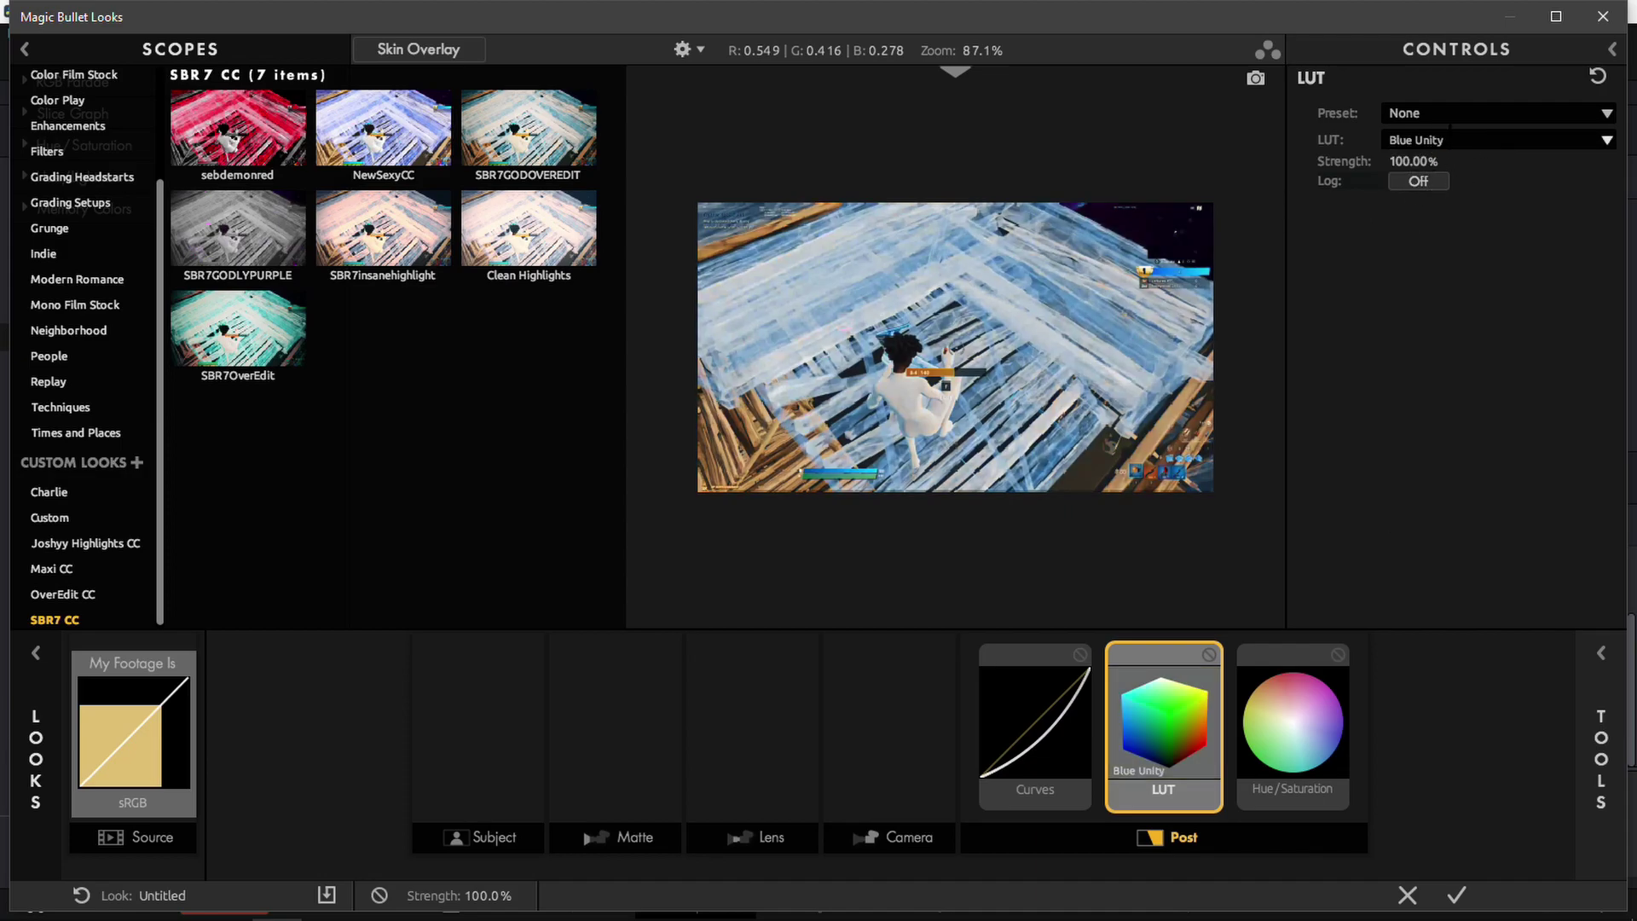
left_click(1413, 141)
left_click(1404, 238)
- Compare the Dade and Emlo LUTs, settling on Dade
left_click(1439, 140)
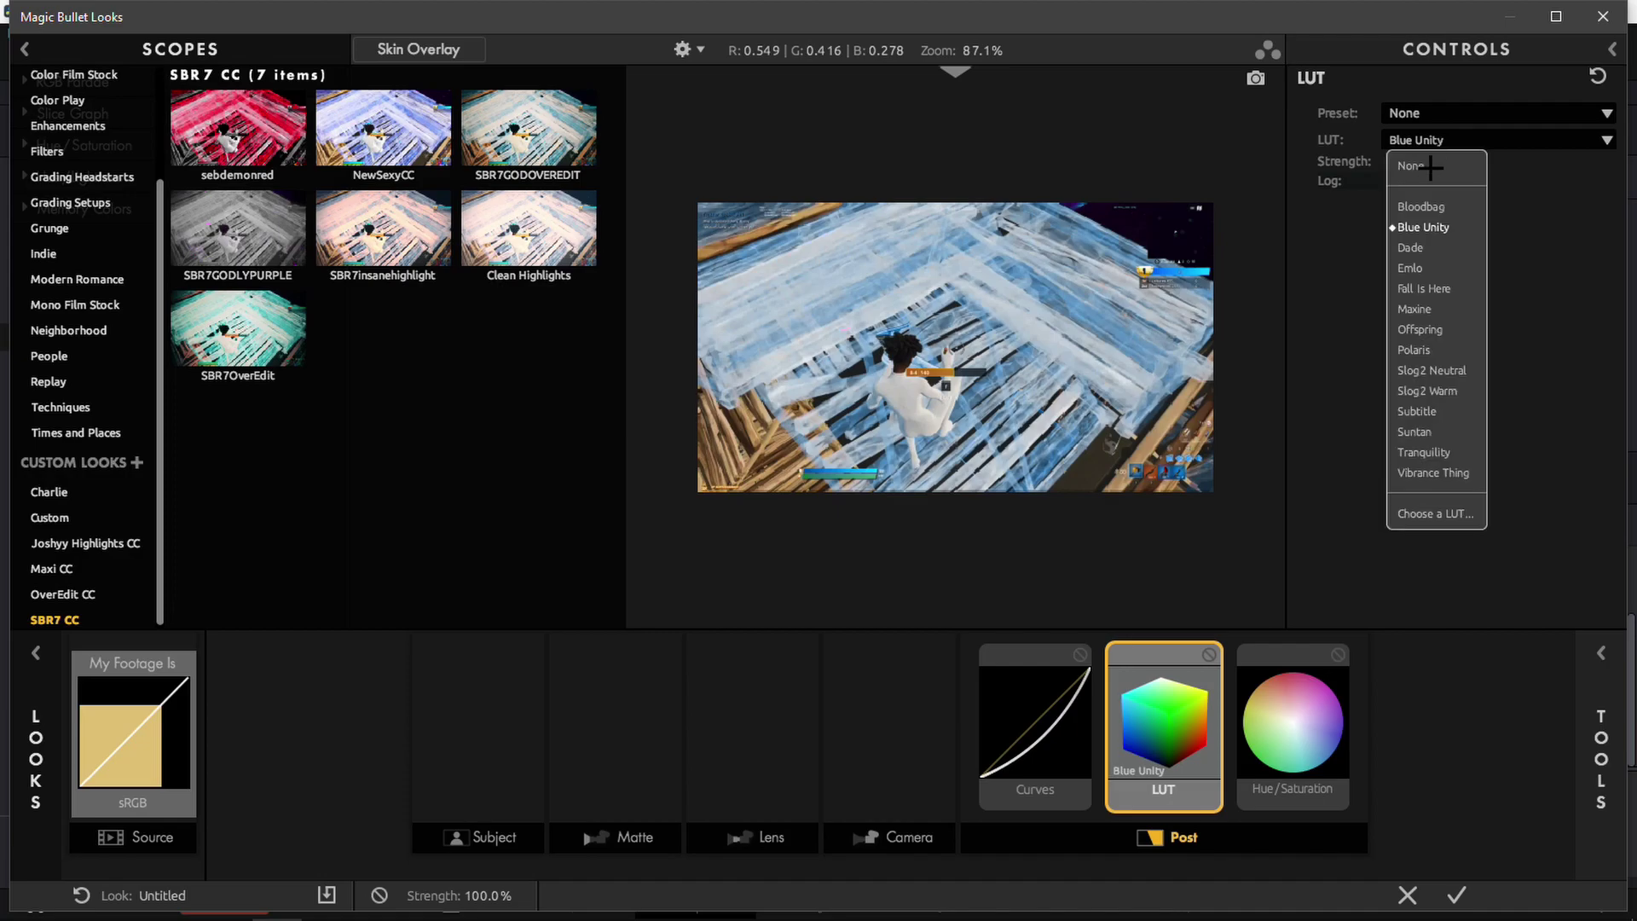
left_click(1406, 235)
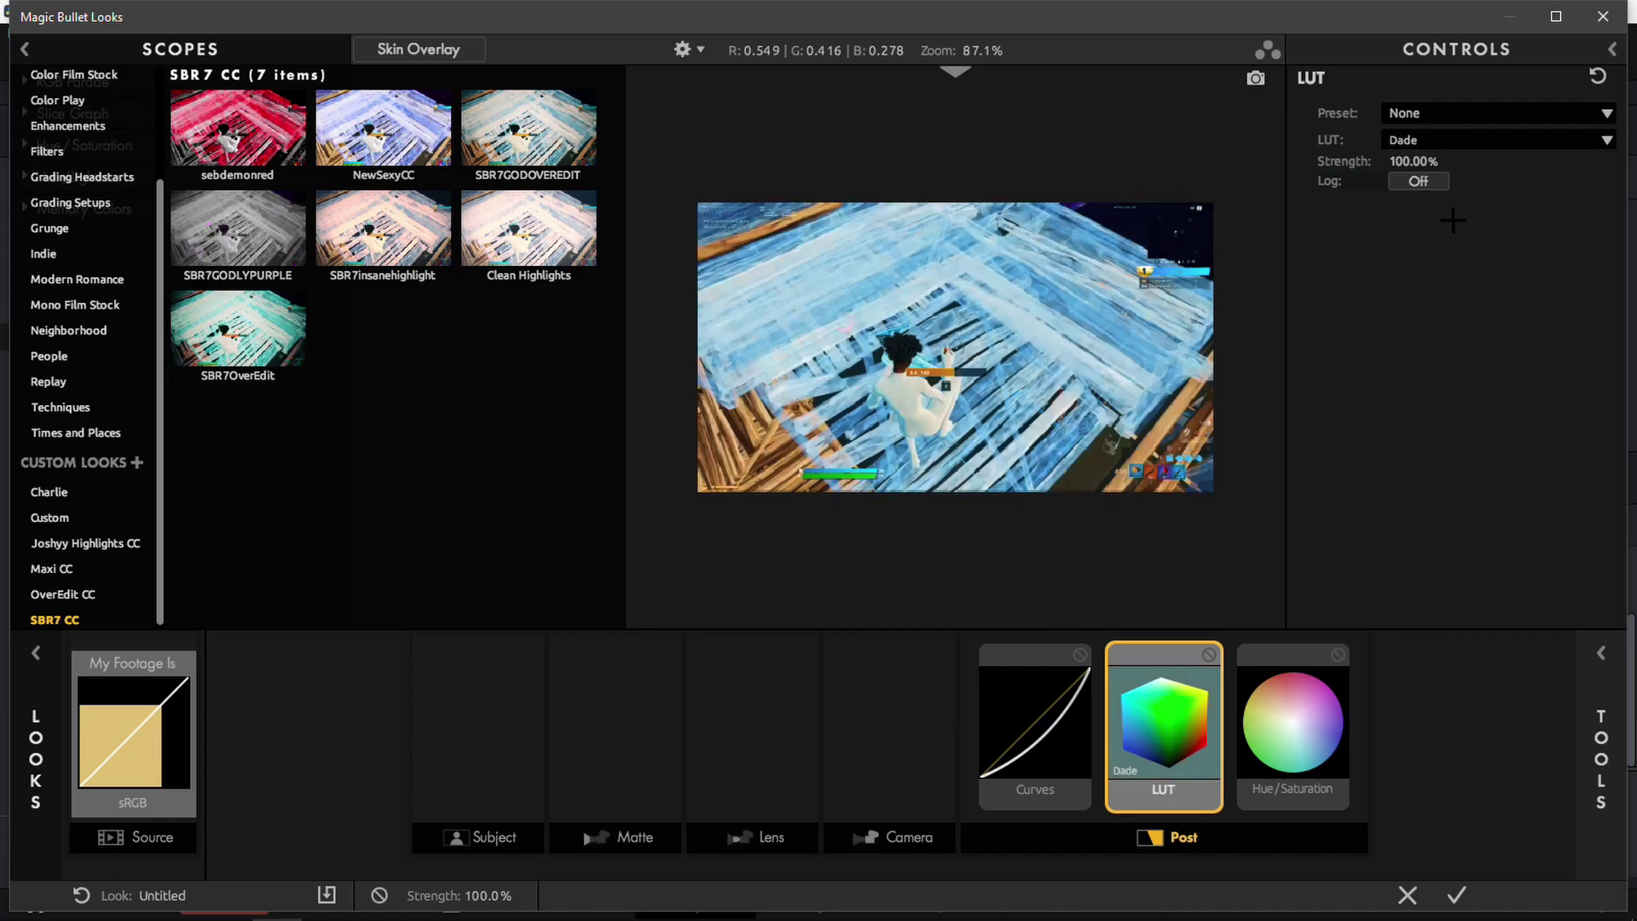
left_click(1473, 136)
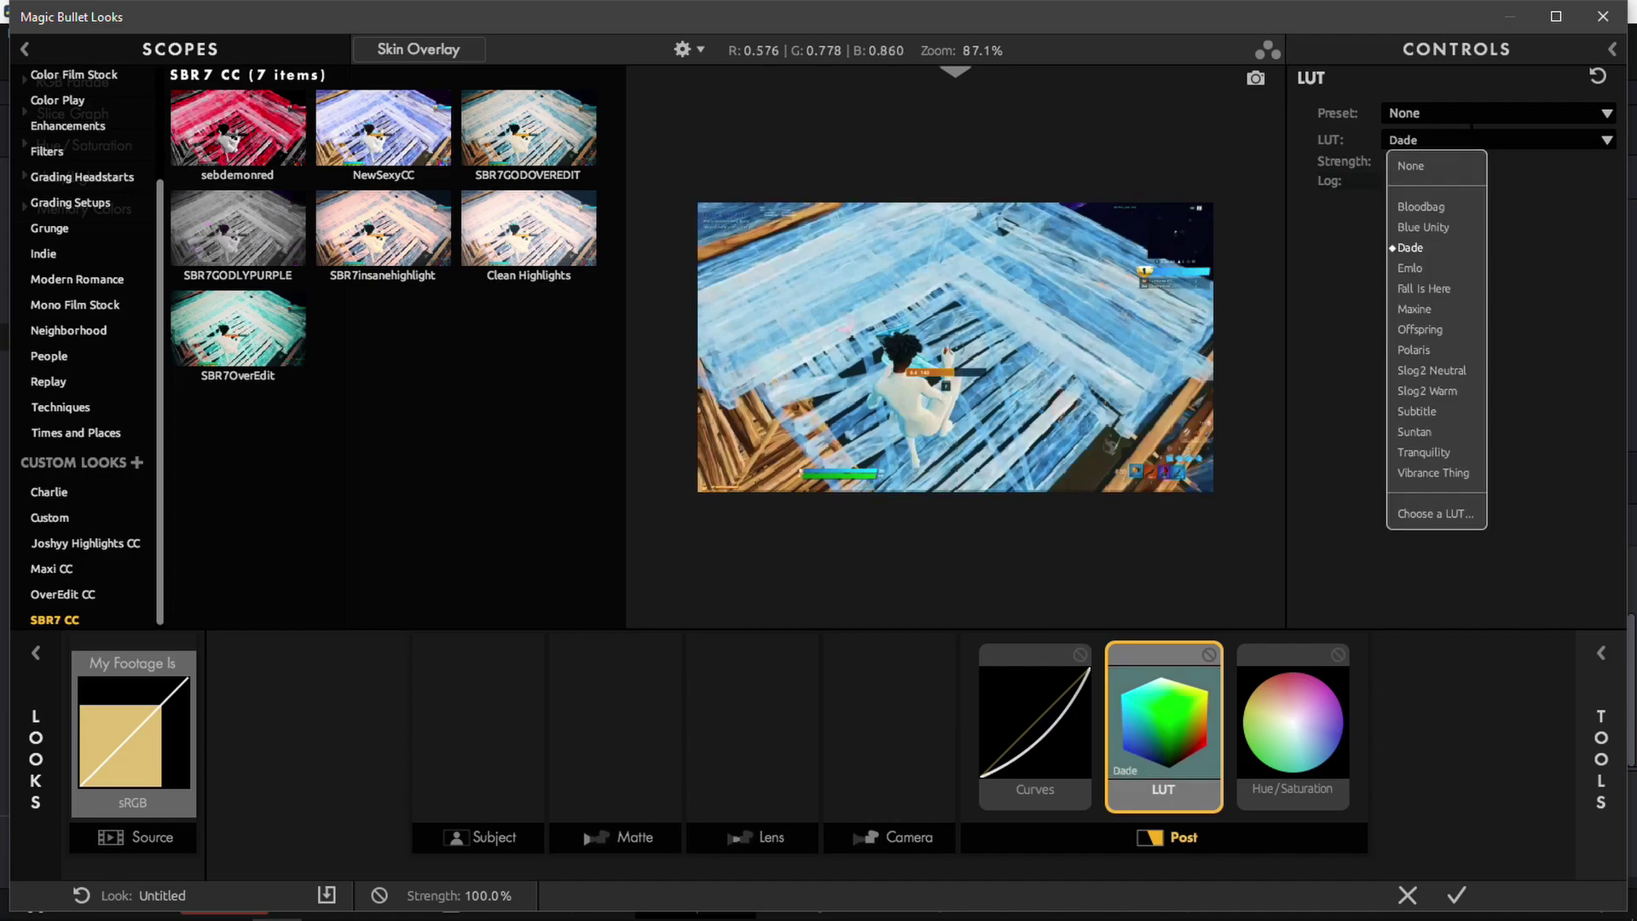
left_click(1411, 267)
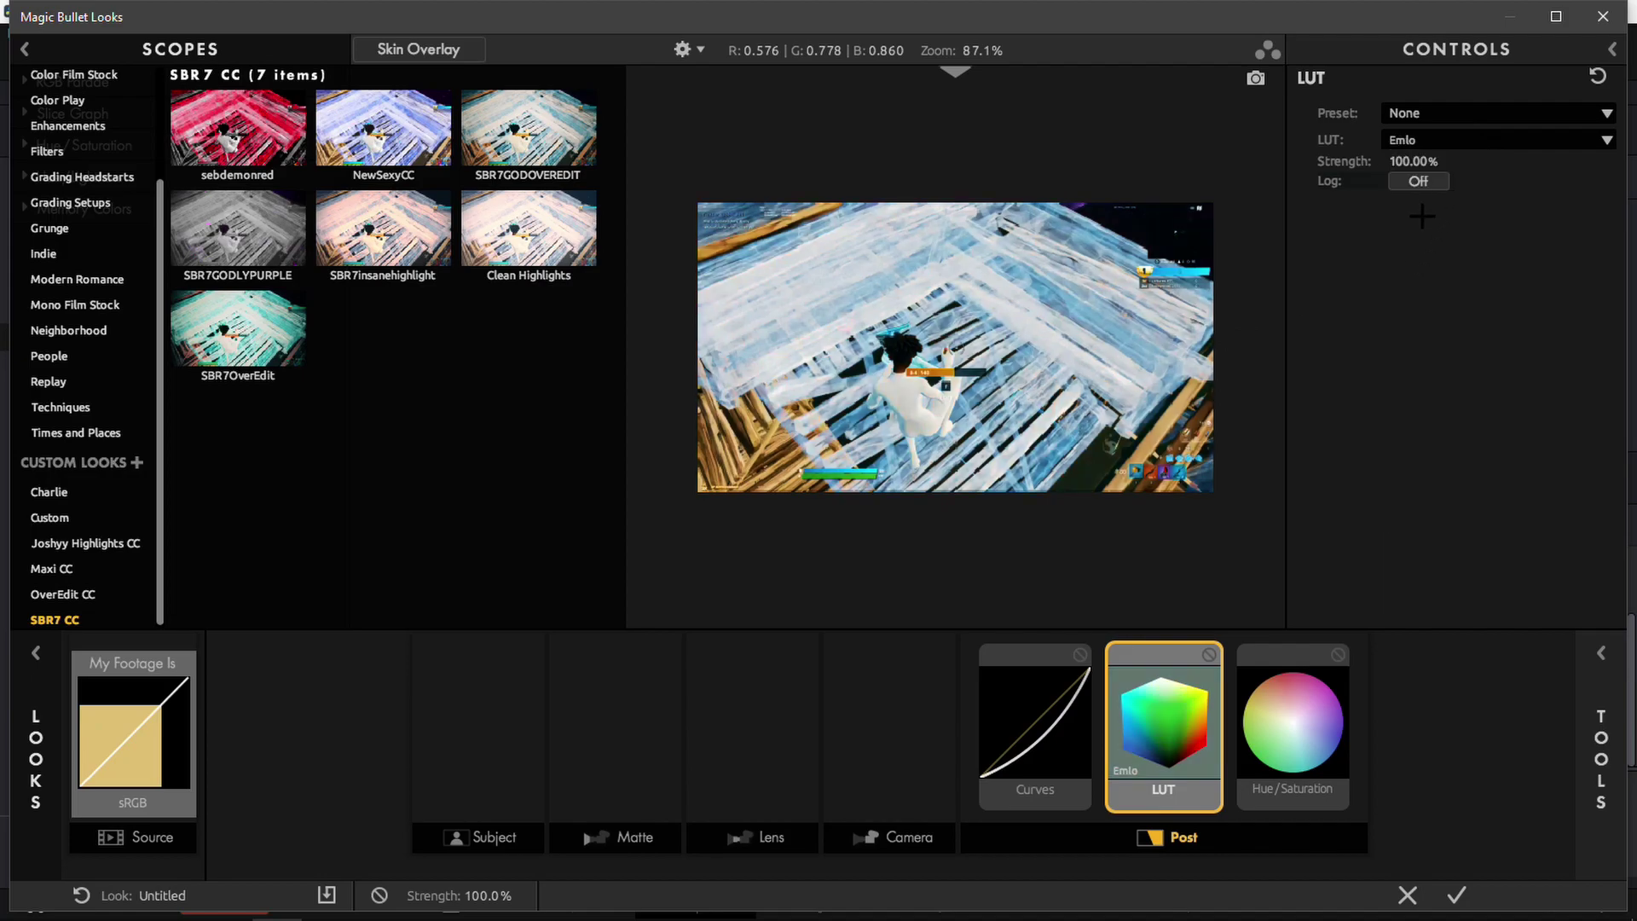
left_click(1473, 142)
left_click(1409, 252)
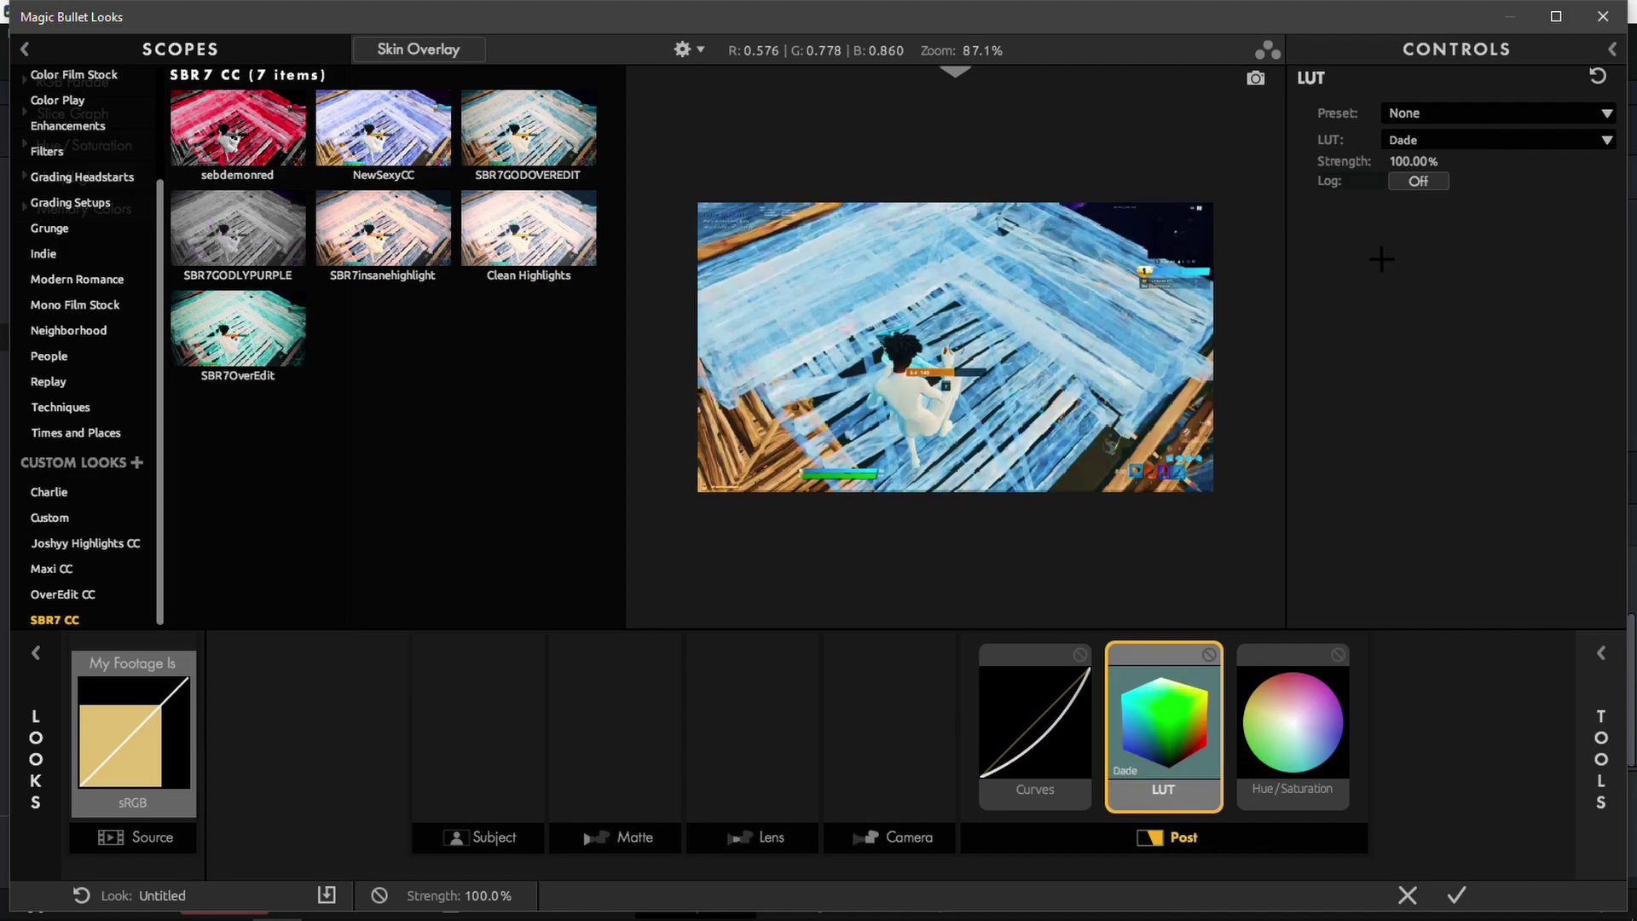
- Set the Dade LUT strength to 50%
double_click(1417, 161)
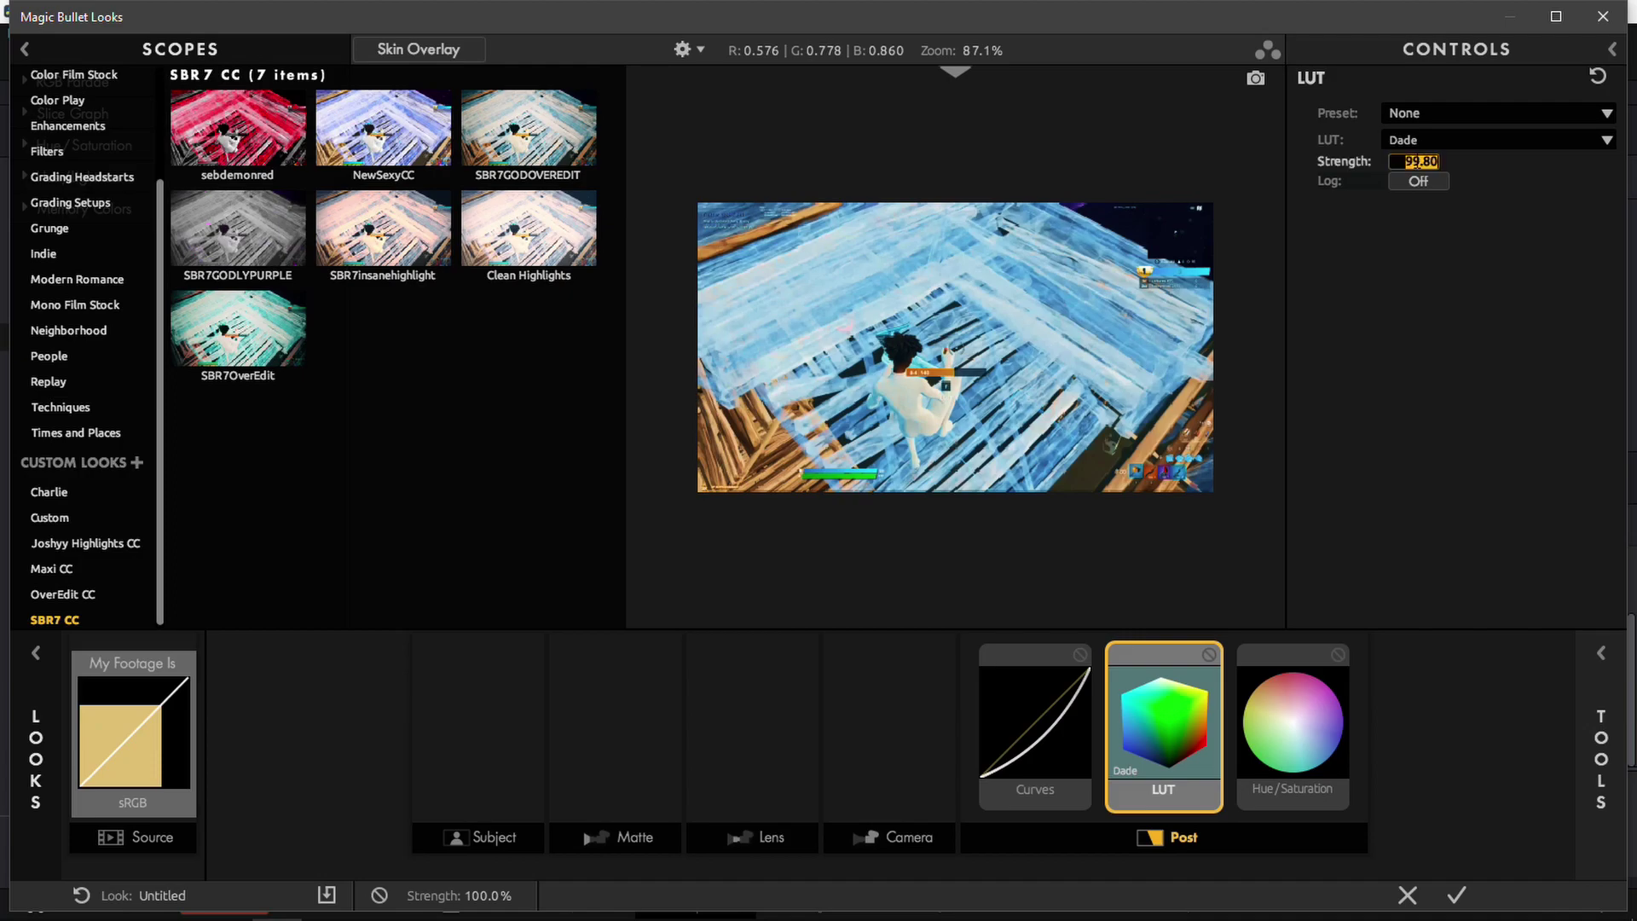
key("BackSpace")
key("Return")
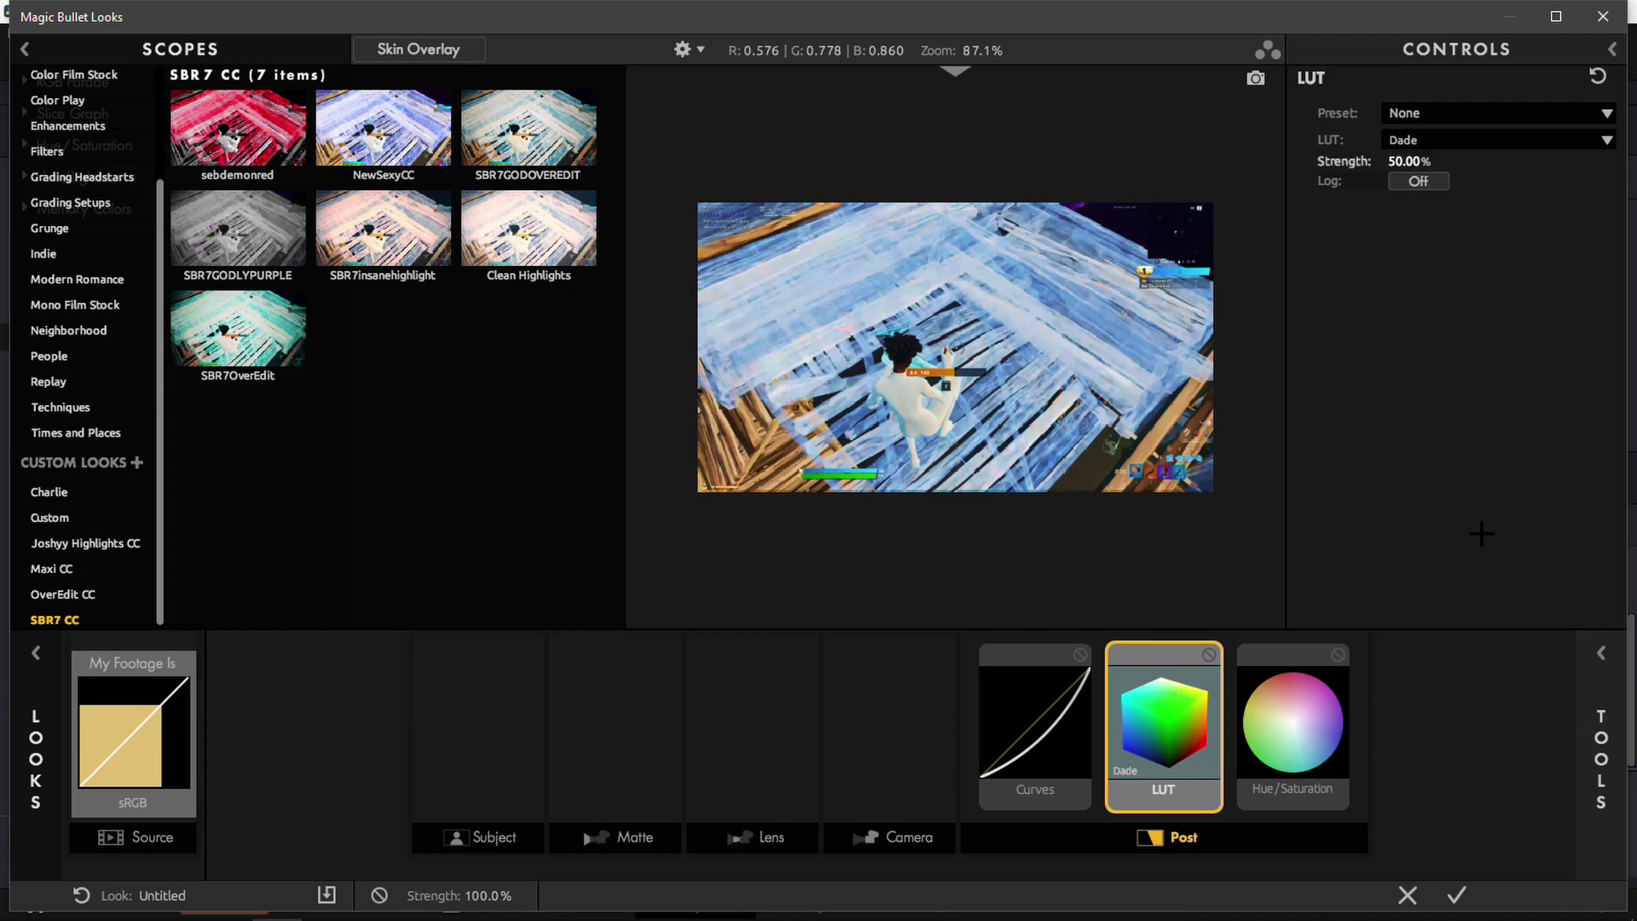
scroll(983, 398, "up", 1)
scroll(962, 424, "down", 2)
scroll(973, 406, "up", 1)
- In the Hue/Saturation tool, set saturation to 152% and scrub it down to compare
left_click(972, 405)
left_click(1276, 722)
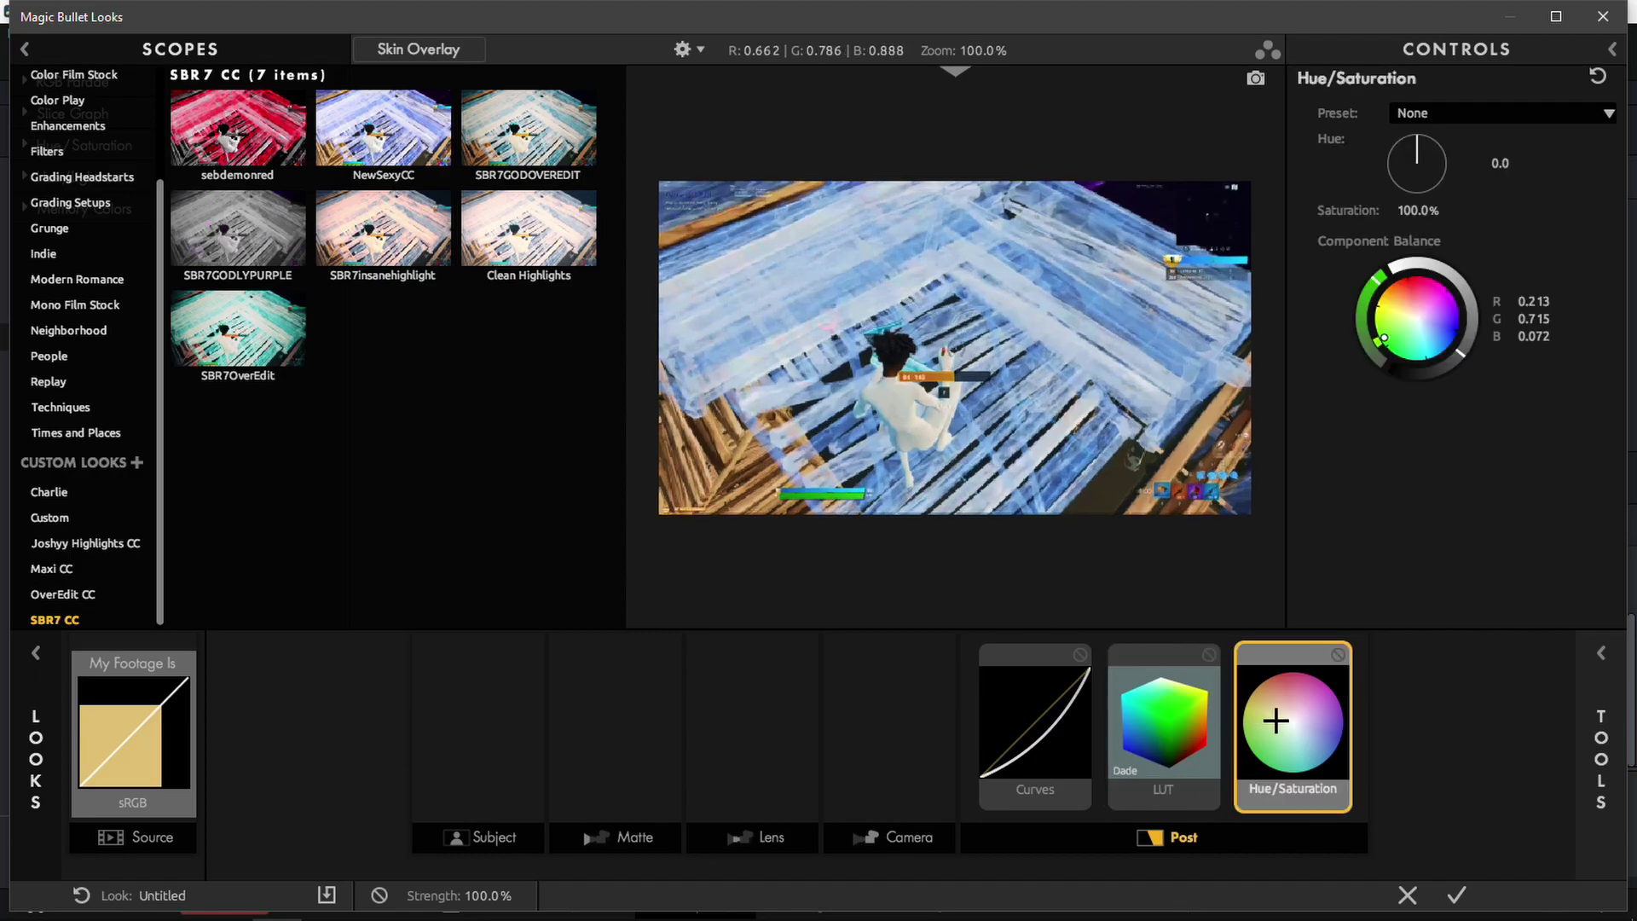
left_click(1416, 210)
type("152")
key("Return")
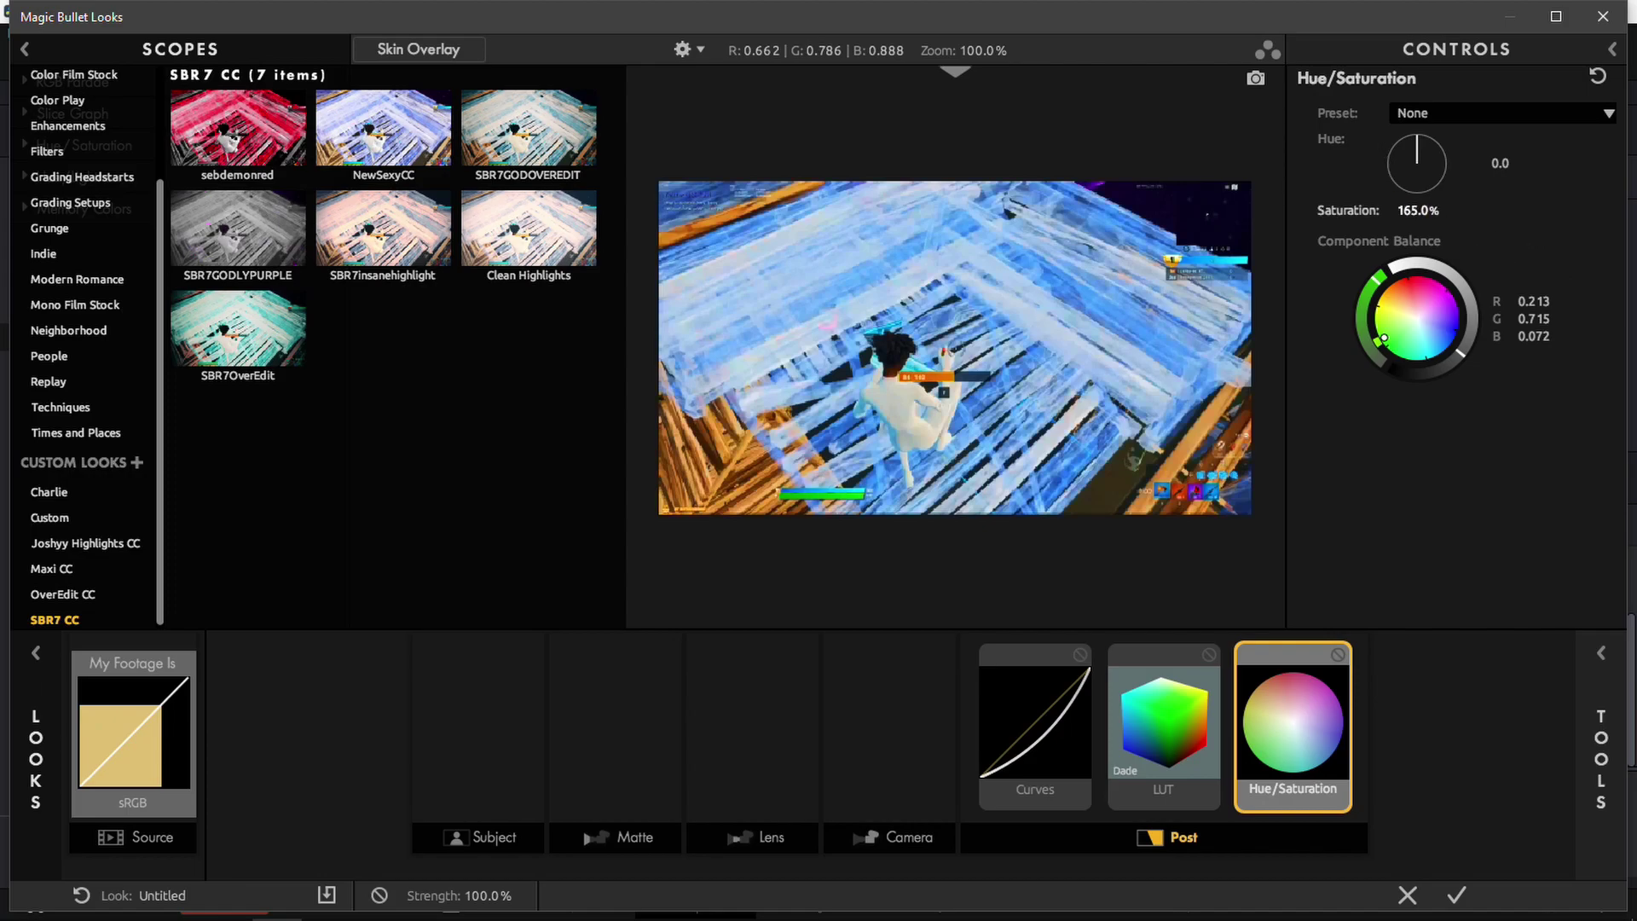
mouse_move(1418, 211)
left_mouse_down()
mouse_move(1356, 210)
mouse_move(1386, 211)
left_mouse_up()
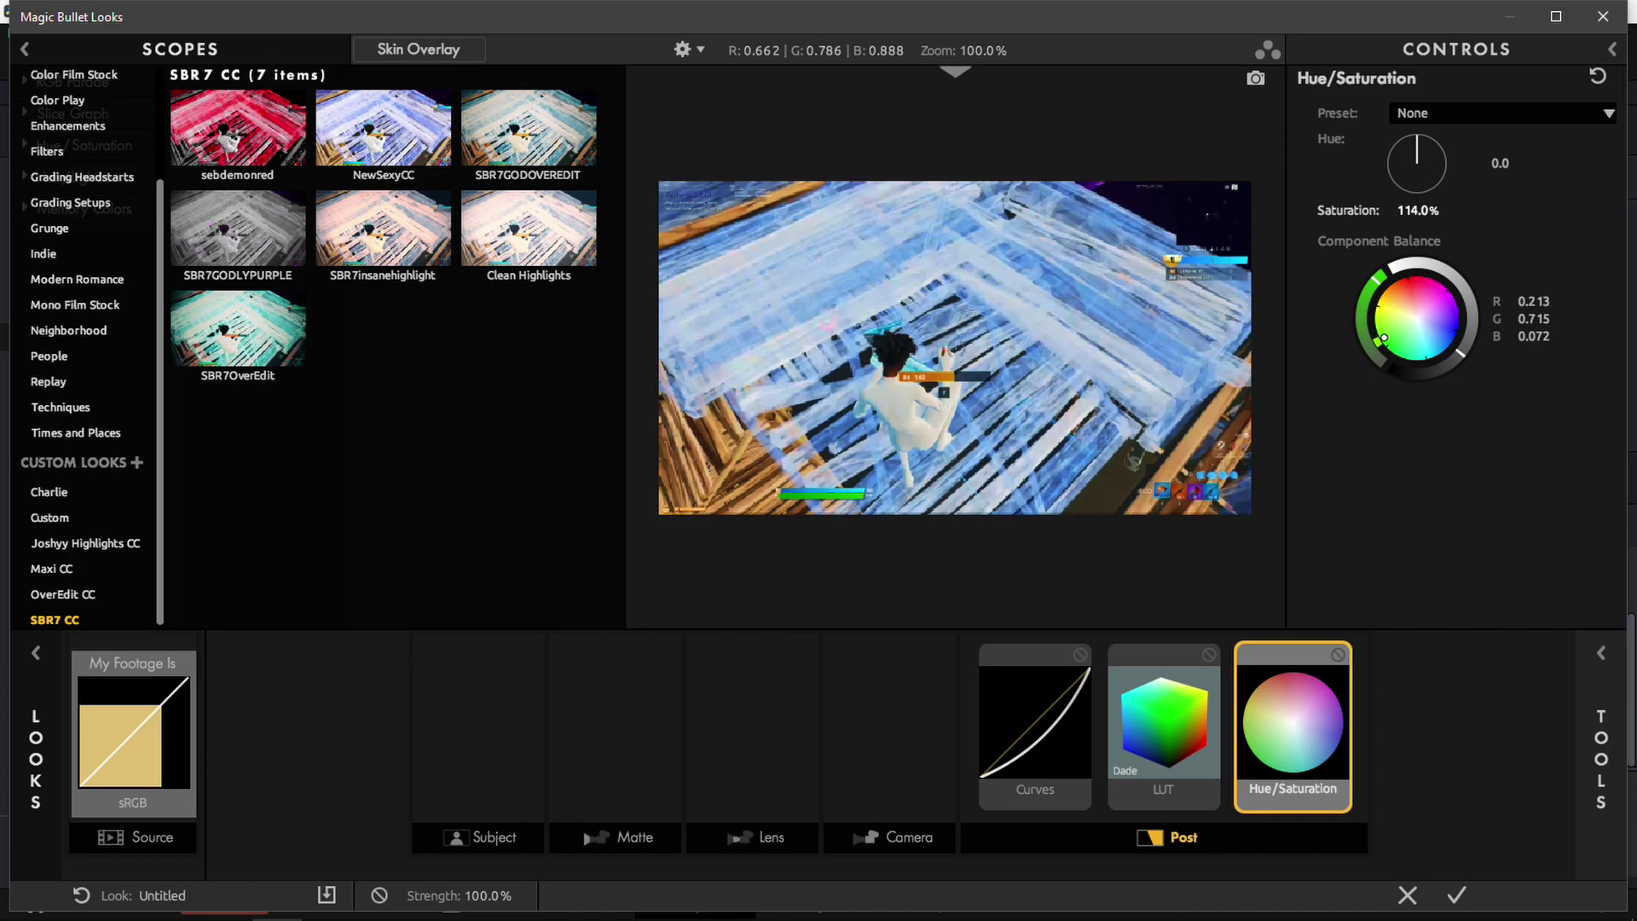
- Set saturation to 120% and apply the look back to the Resolve timeline
left_click(1417, 210)
type("120")
key("Return")
left_click(1456, 894)
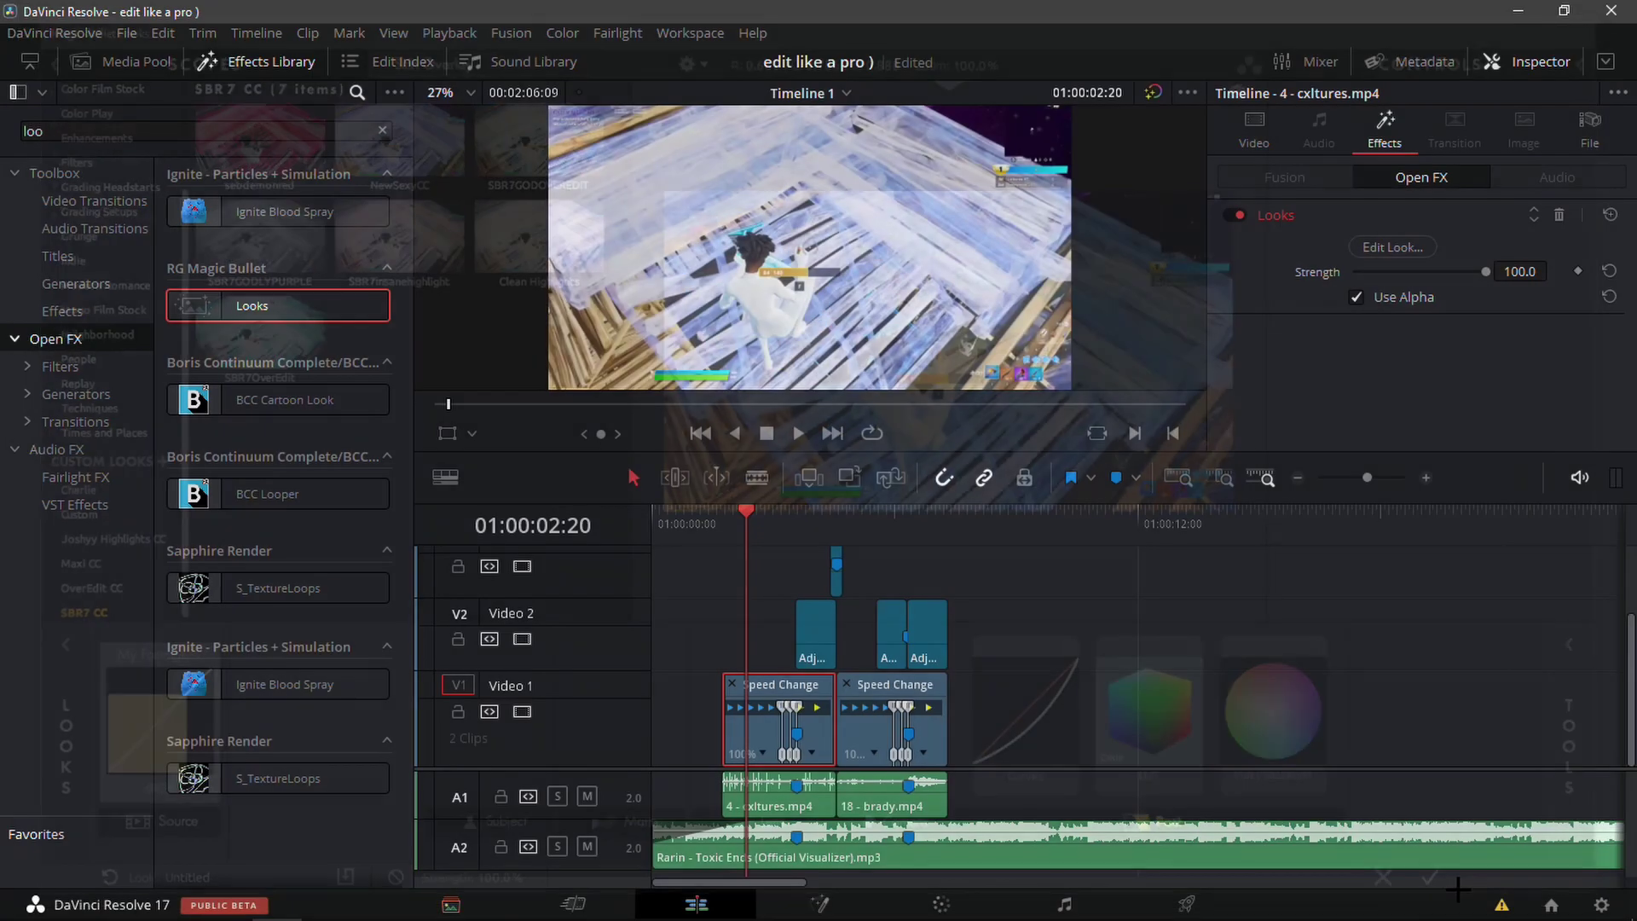
left_click(765, 517)
left_click_drag(765, 517, 758, 520)
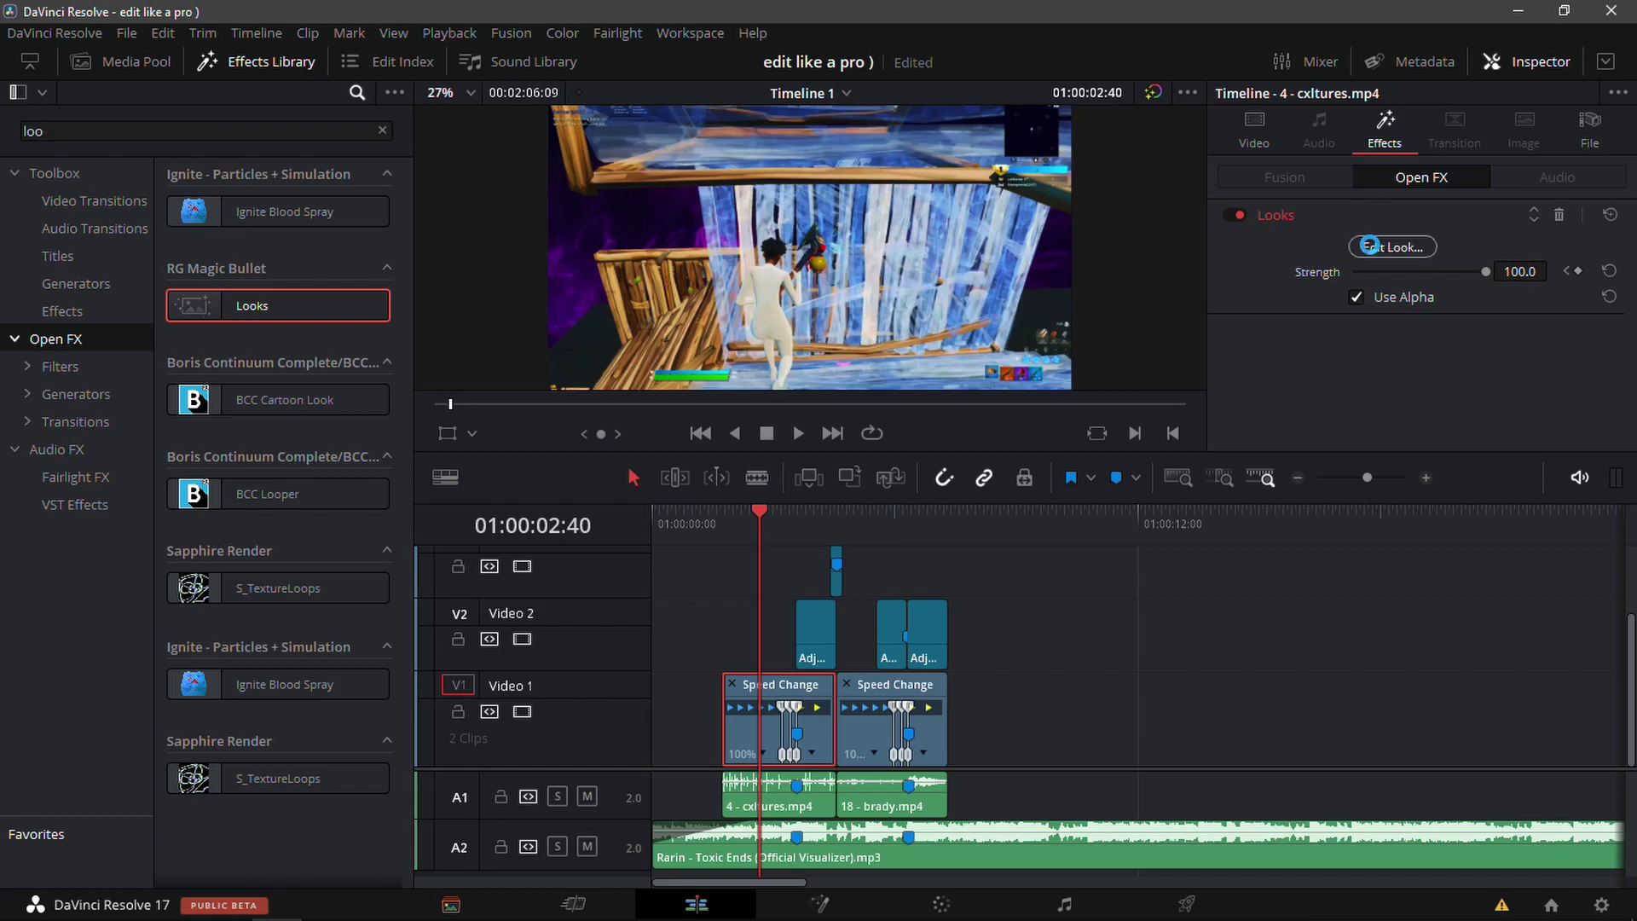
- Reopen the look editor and save the grade as NewTutLook in the SBR7 CC collection
left_click(1369, 246)
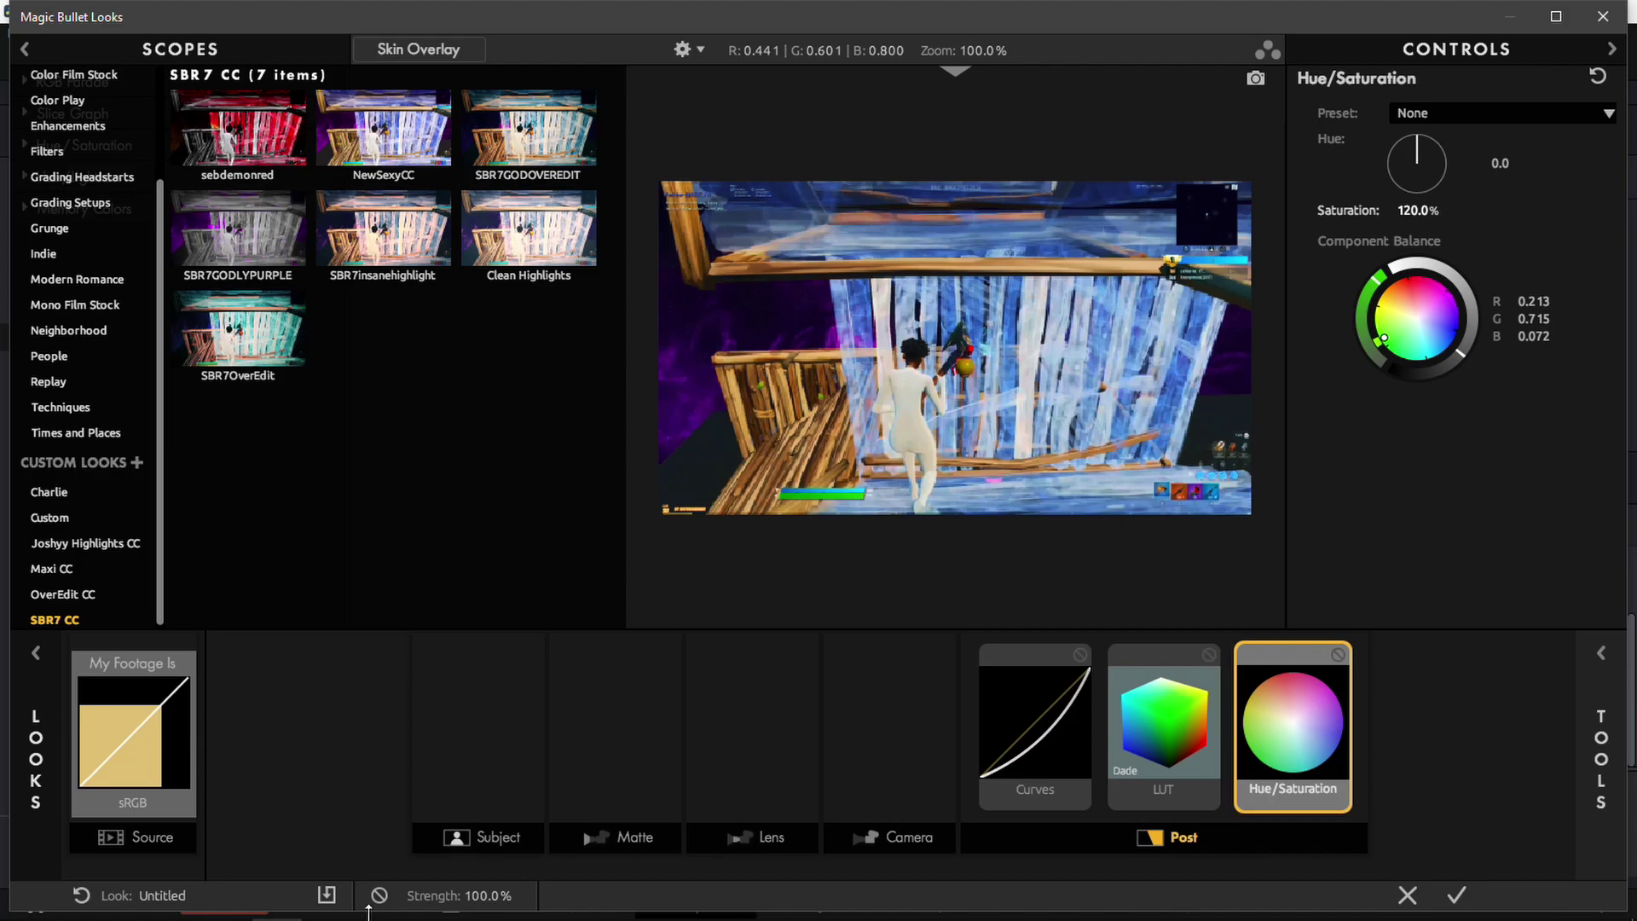
left_click(326, 894)
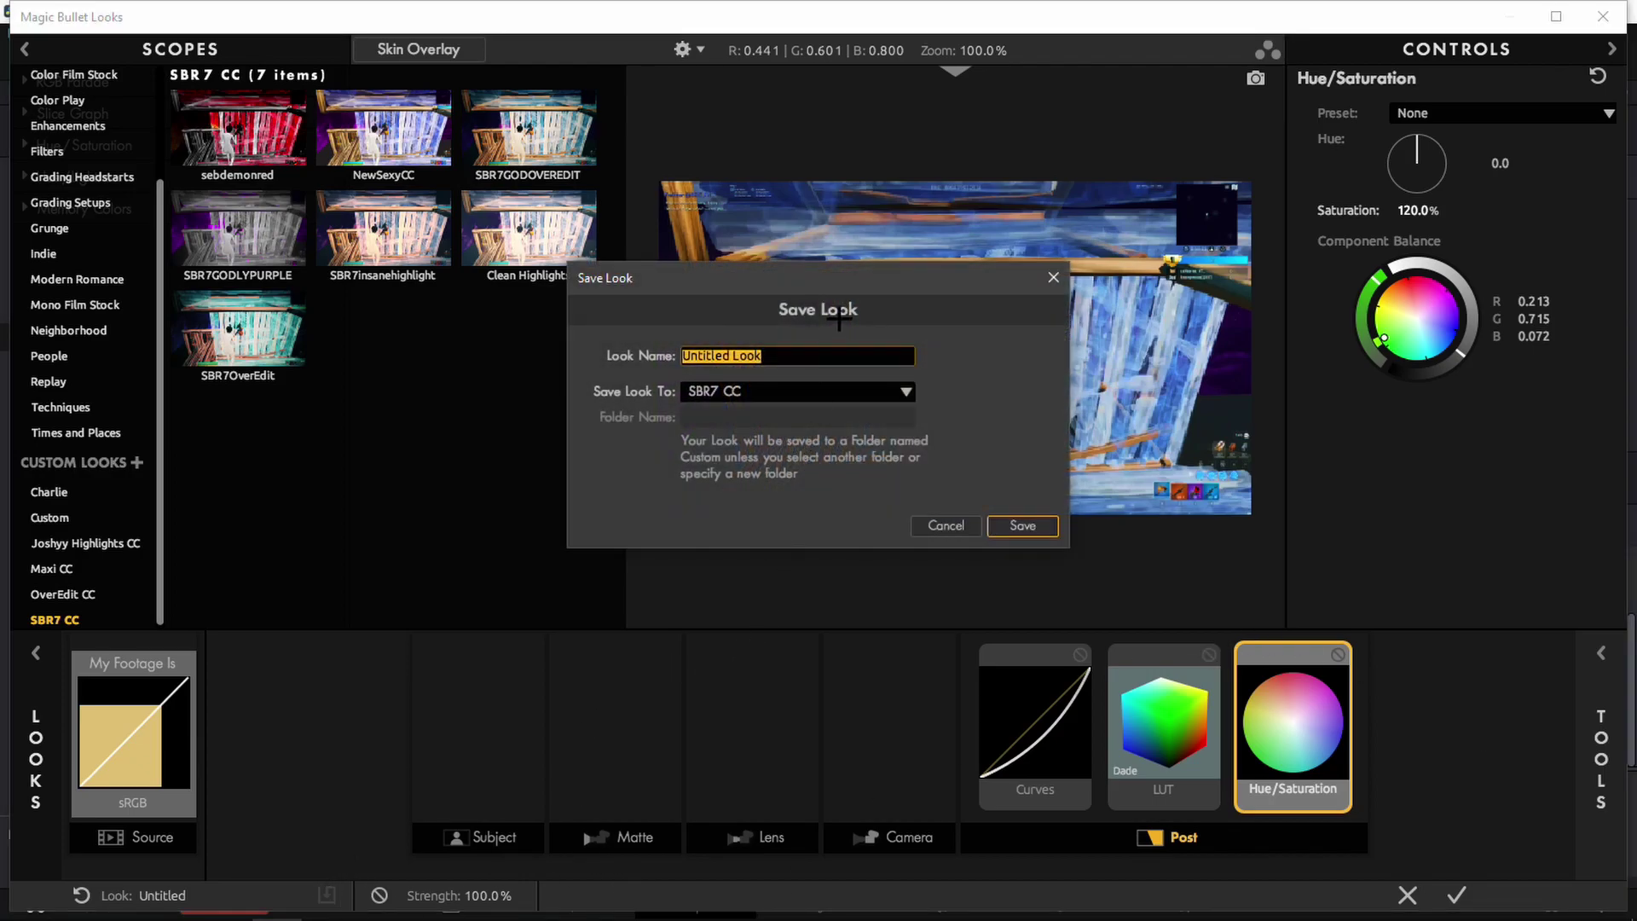
key("BackSpace")
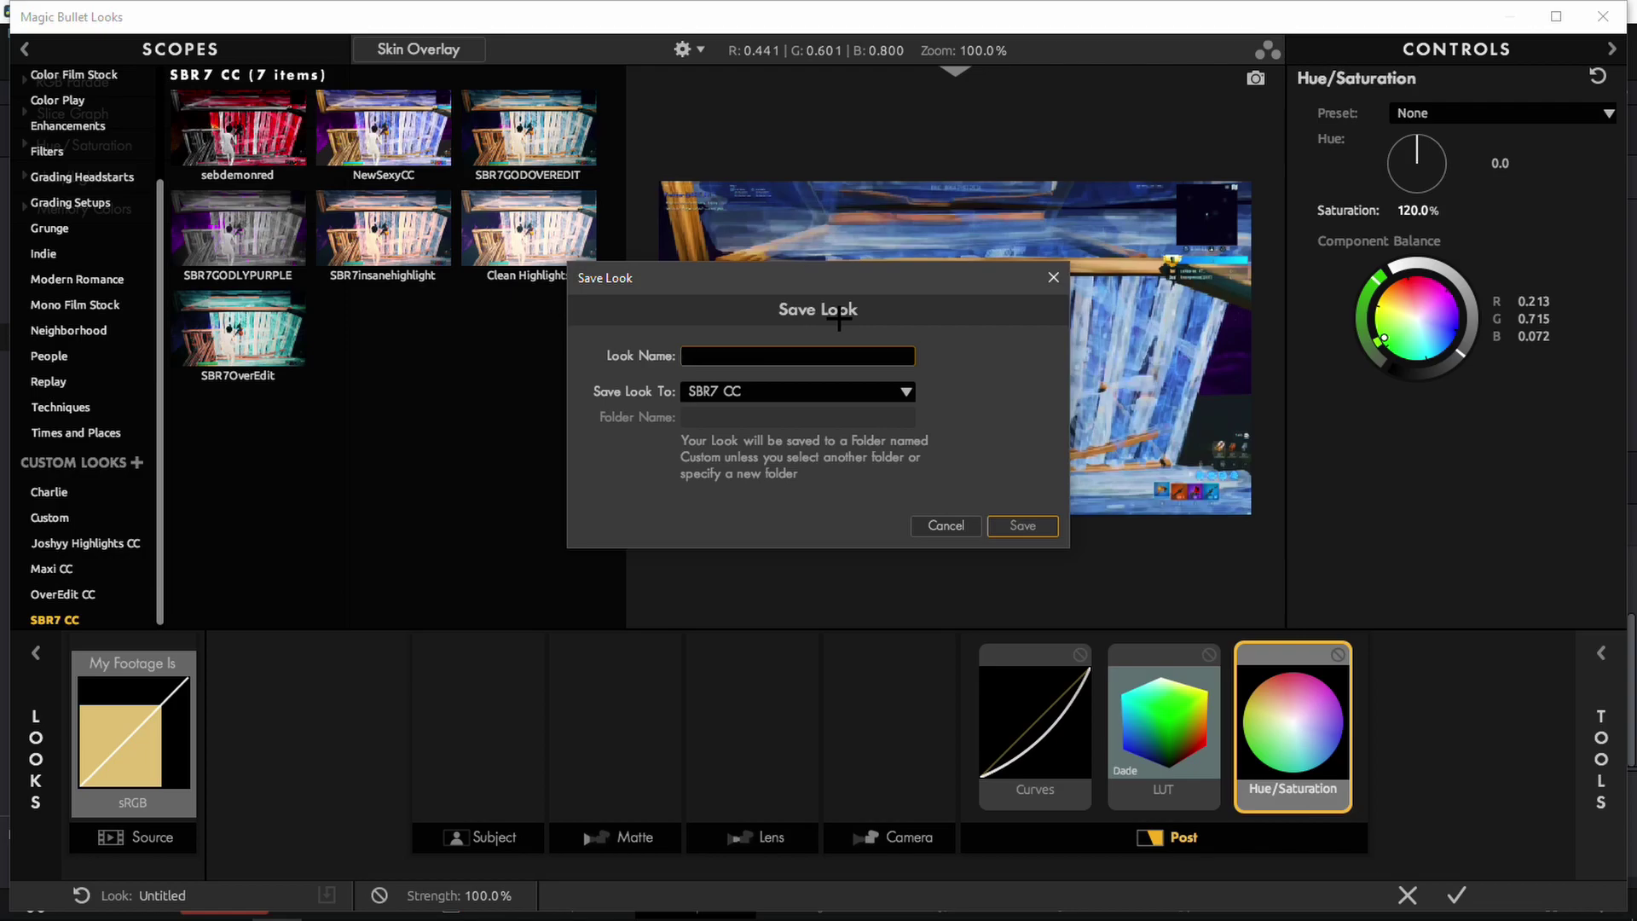
type("N")
type("ewTutLook")
left_click(1023, 522)
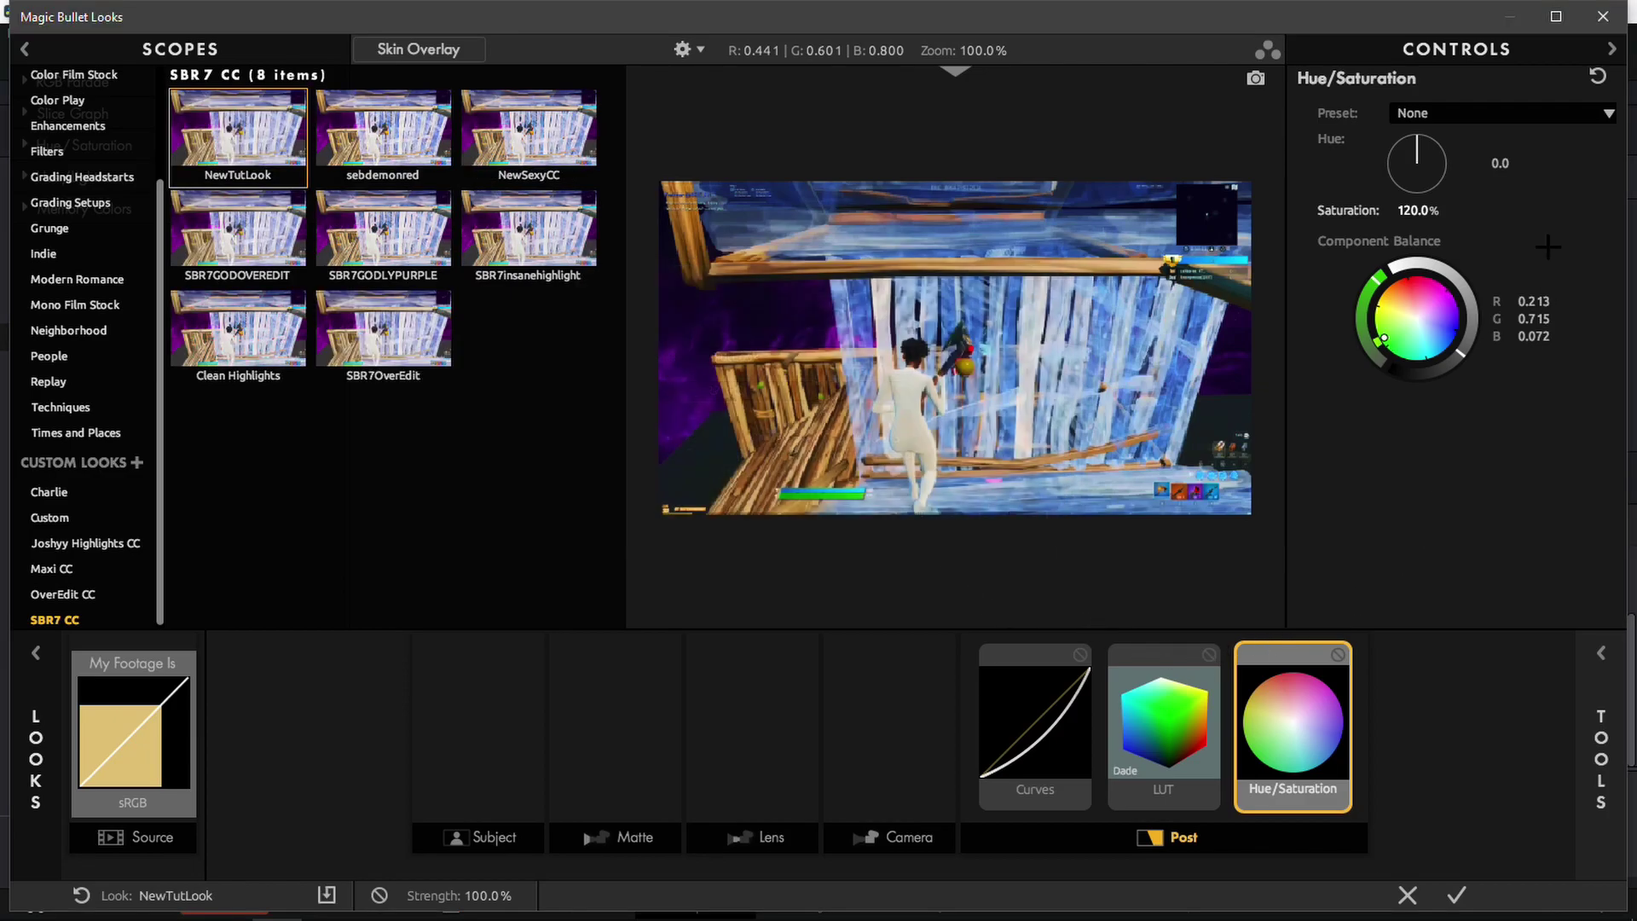
- Add the Looks effect to brady.mp4 and apply the saved NewTutLook grade
left_click(1602, 17)
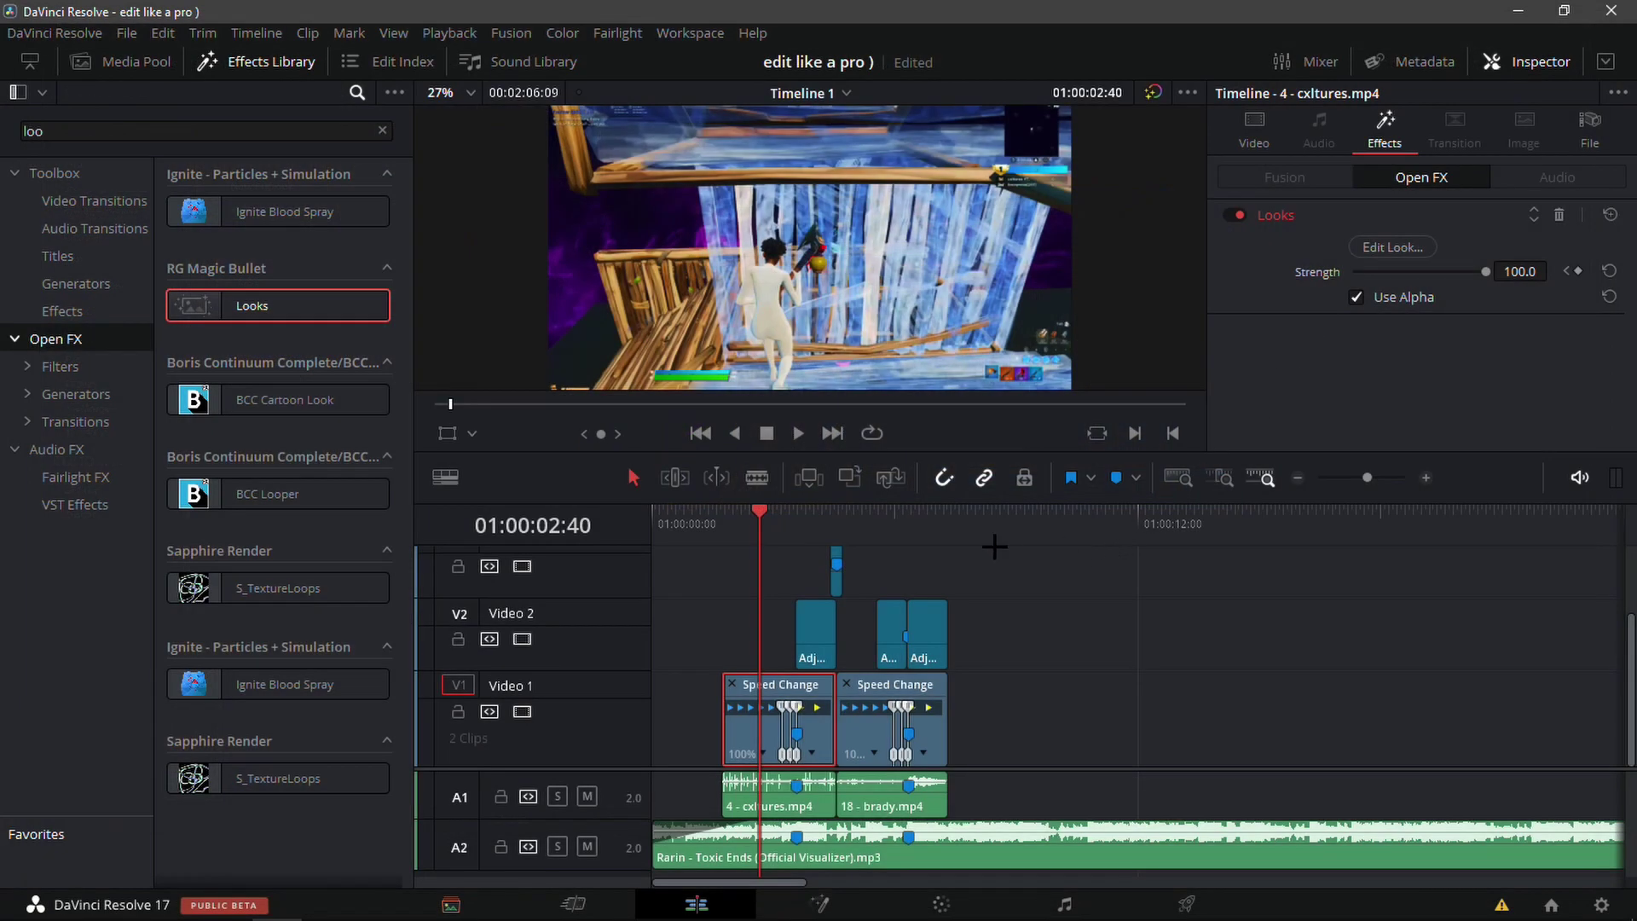
left_click_drag(217, 305, 840, 697)
left_click_drag(840, 511, 875, 512)
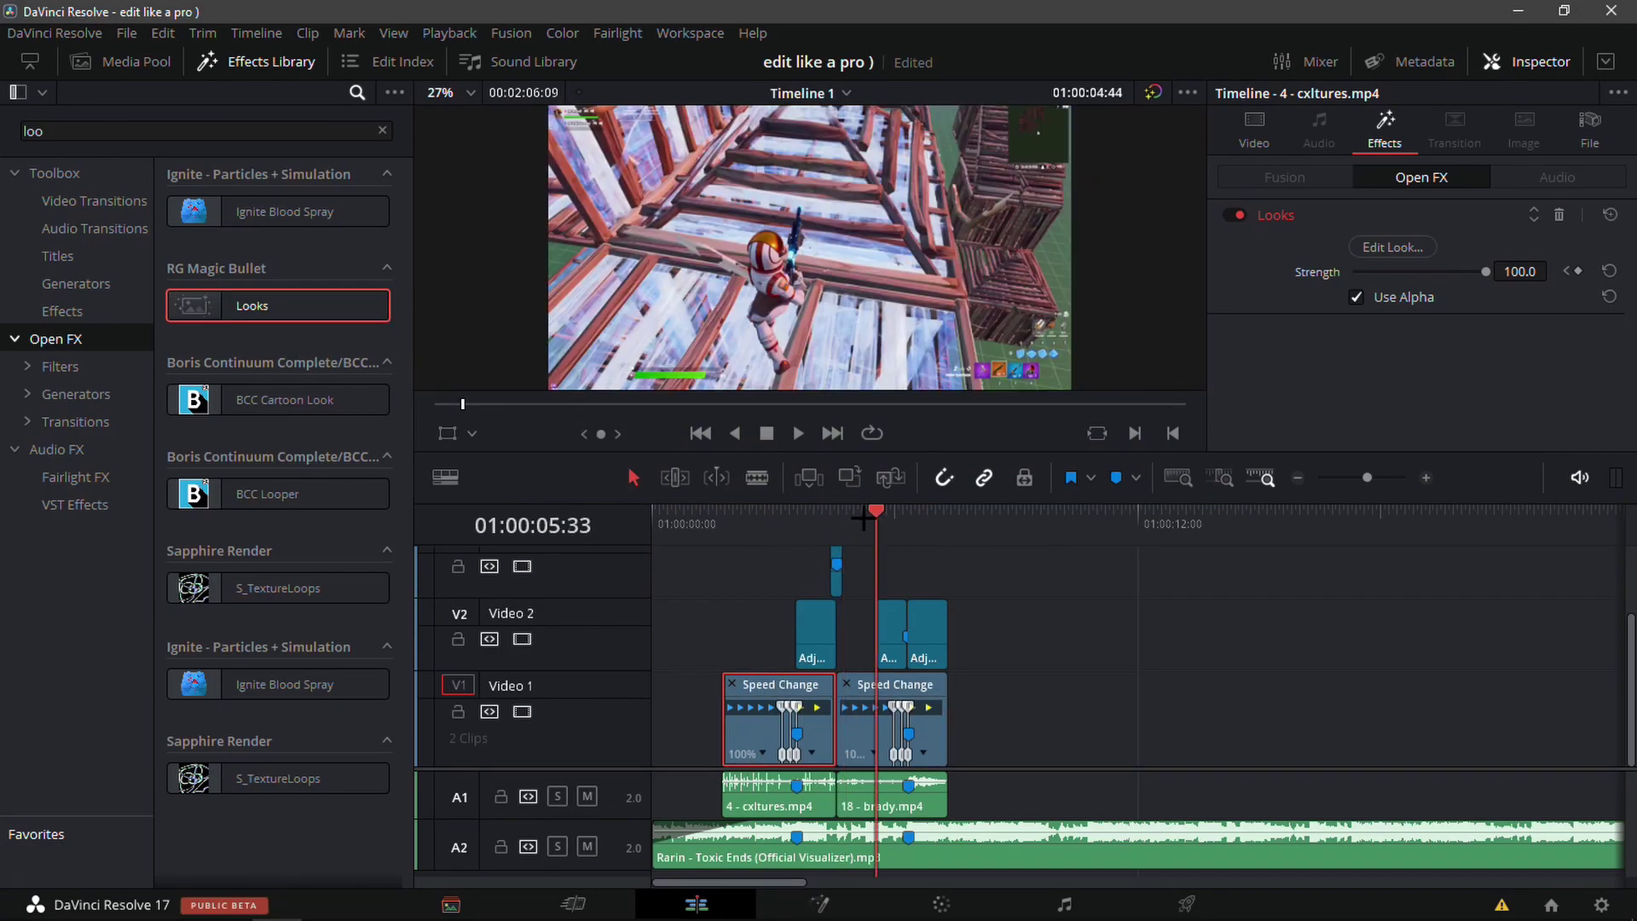
left_click(1402, 224)
left_click(1391, 216)
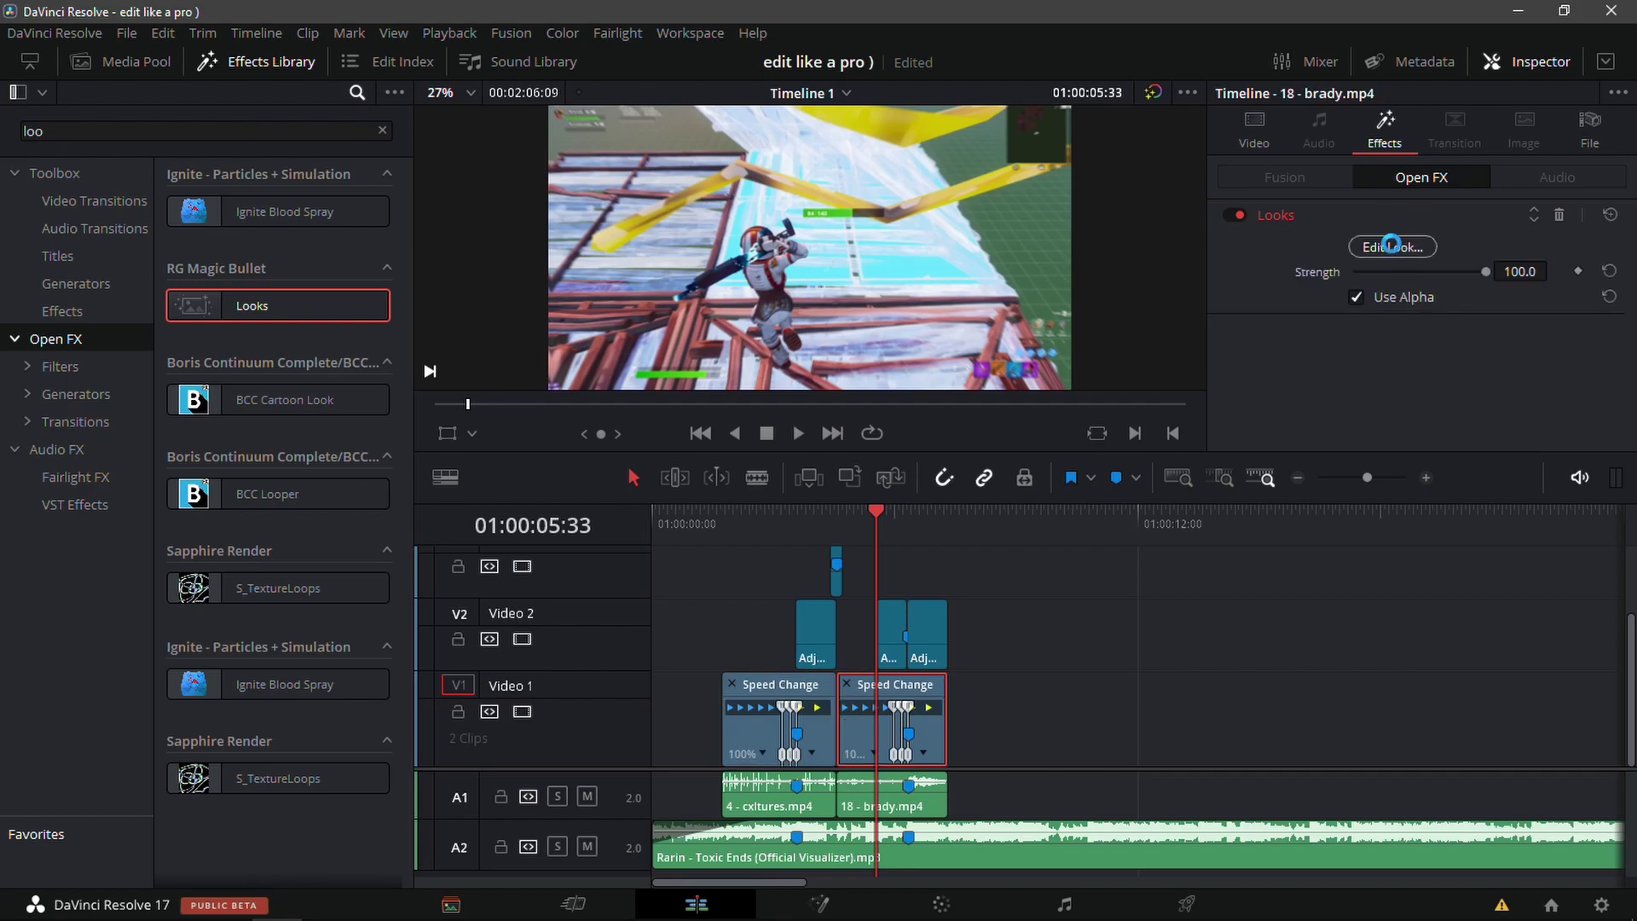
left_click(1390, 244)
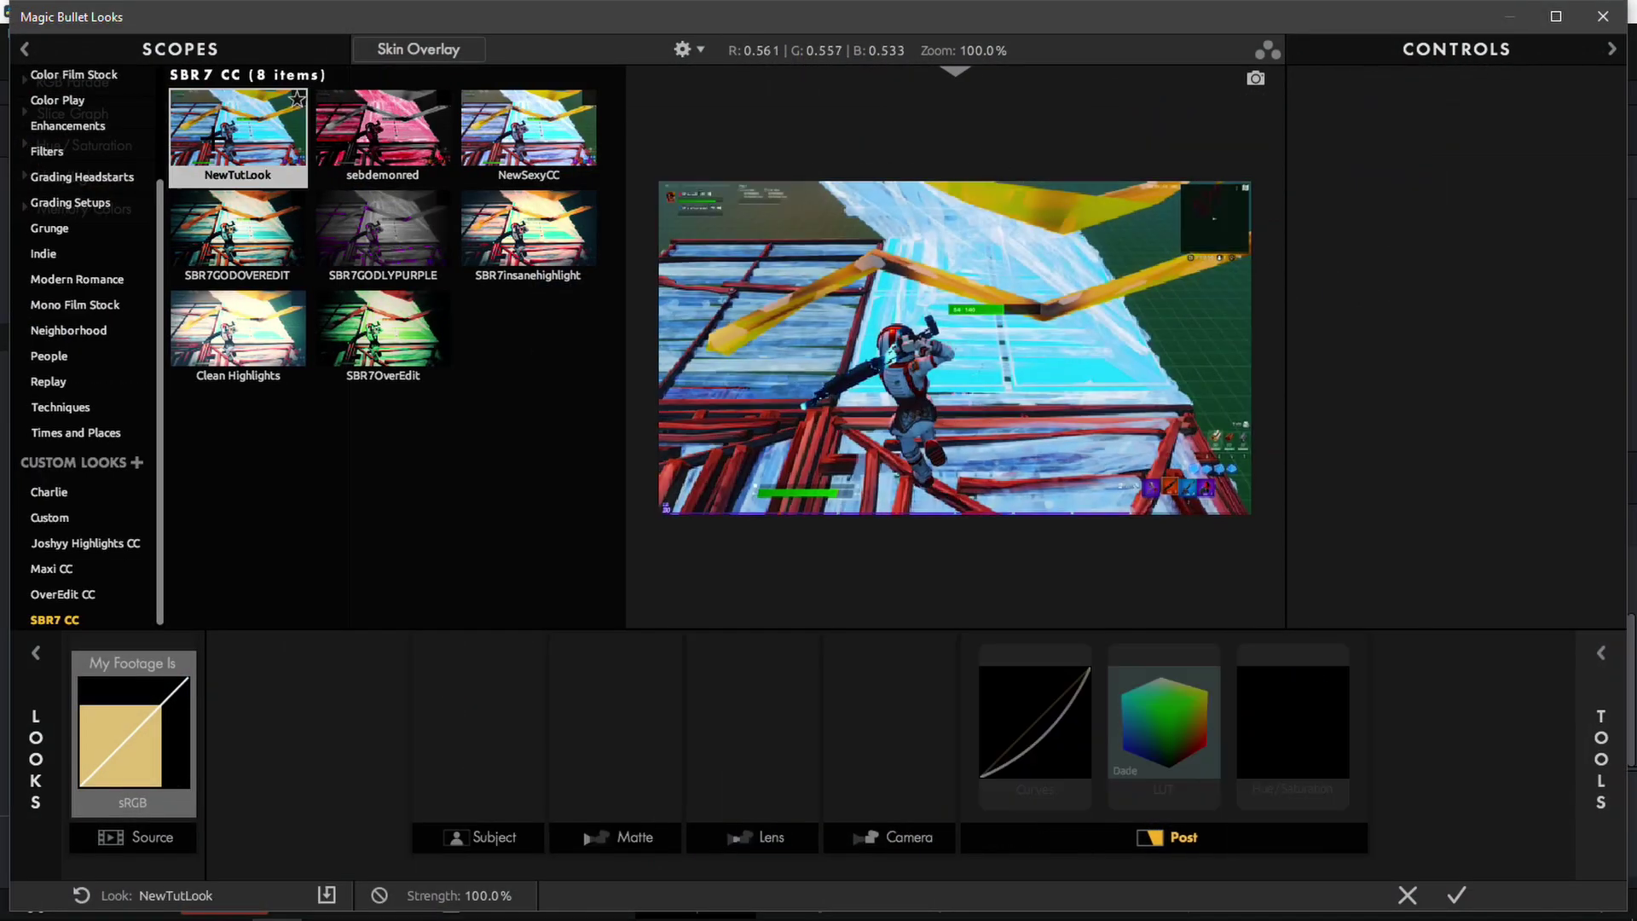
left_click(1455, 892)
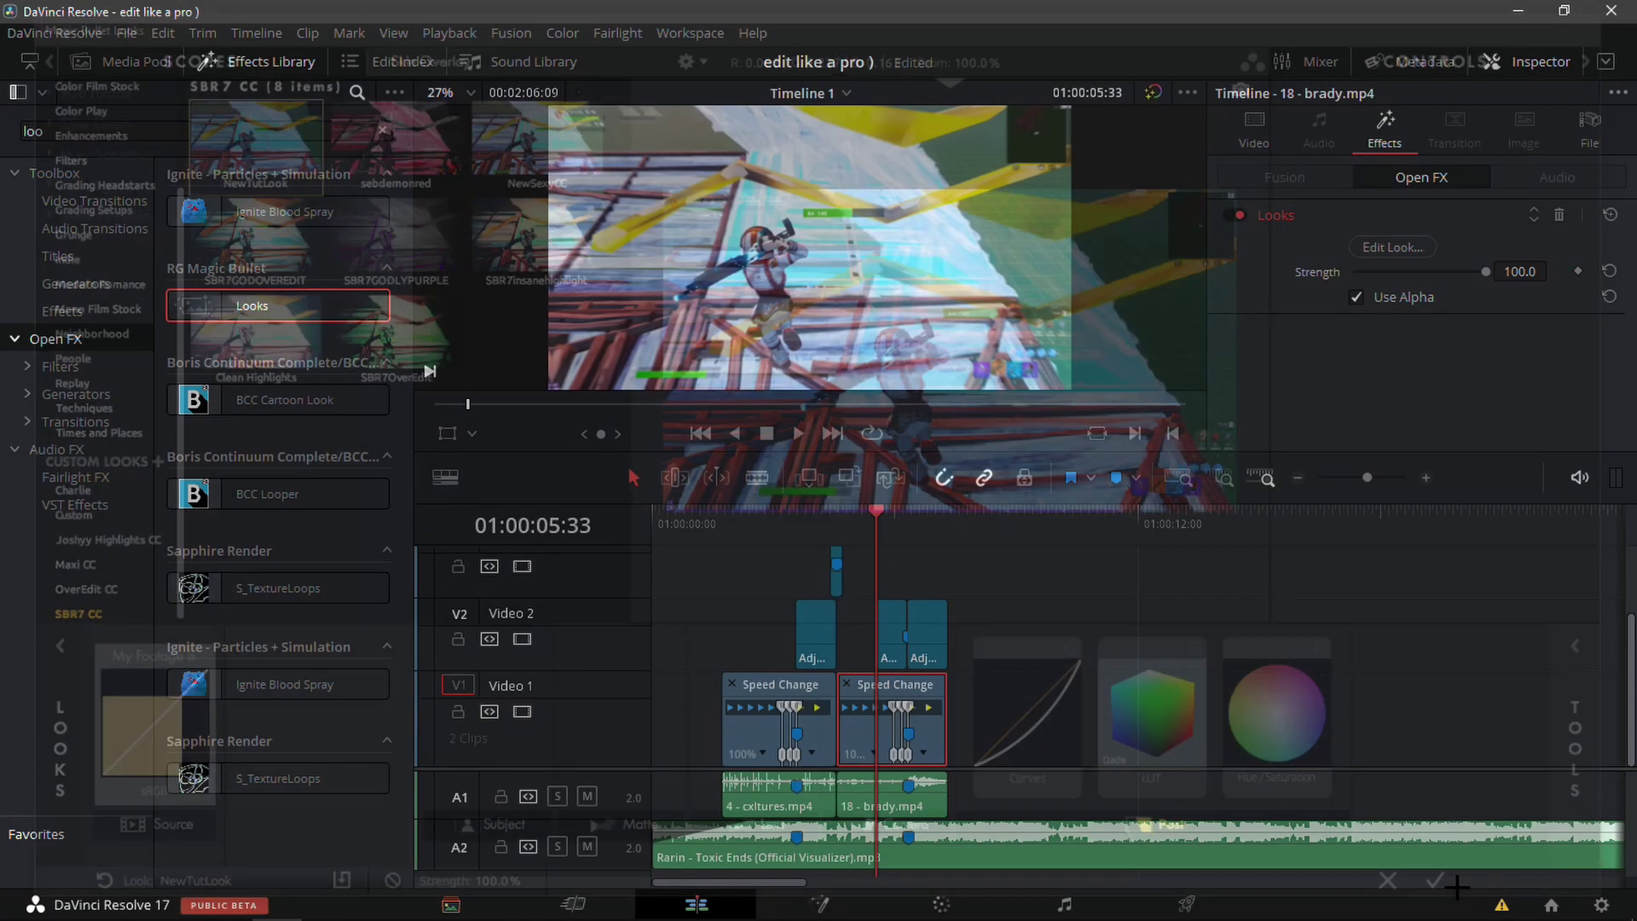
- Zoom into the timeline to review the graded brady.mp4 frames, then zoom back out
left_click(1425, 477)
left_click(1077, 512)
left_click_drag(1076, 550, 1040, 554)
left_click(1299, 477)
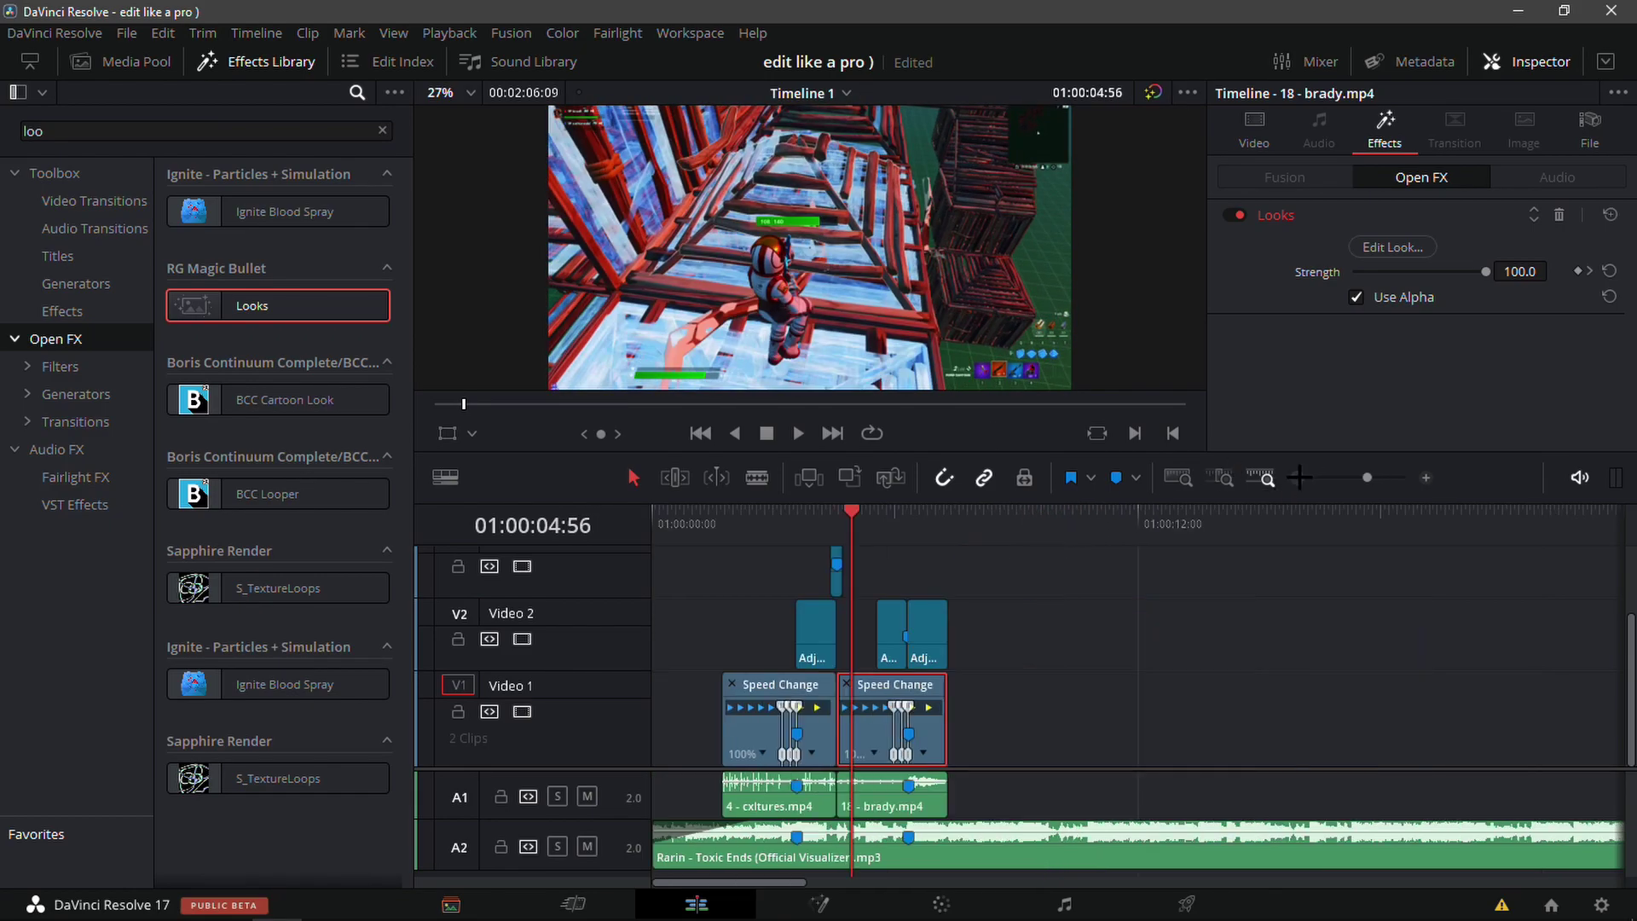
left_click(1121, 665)
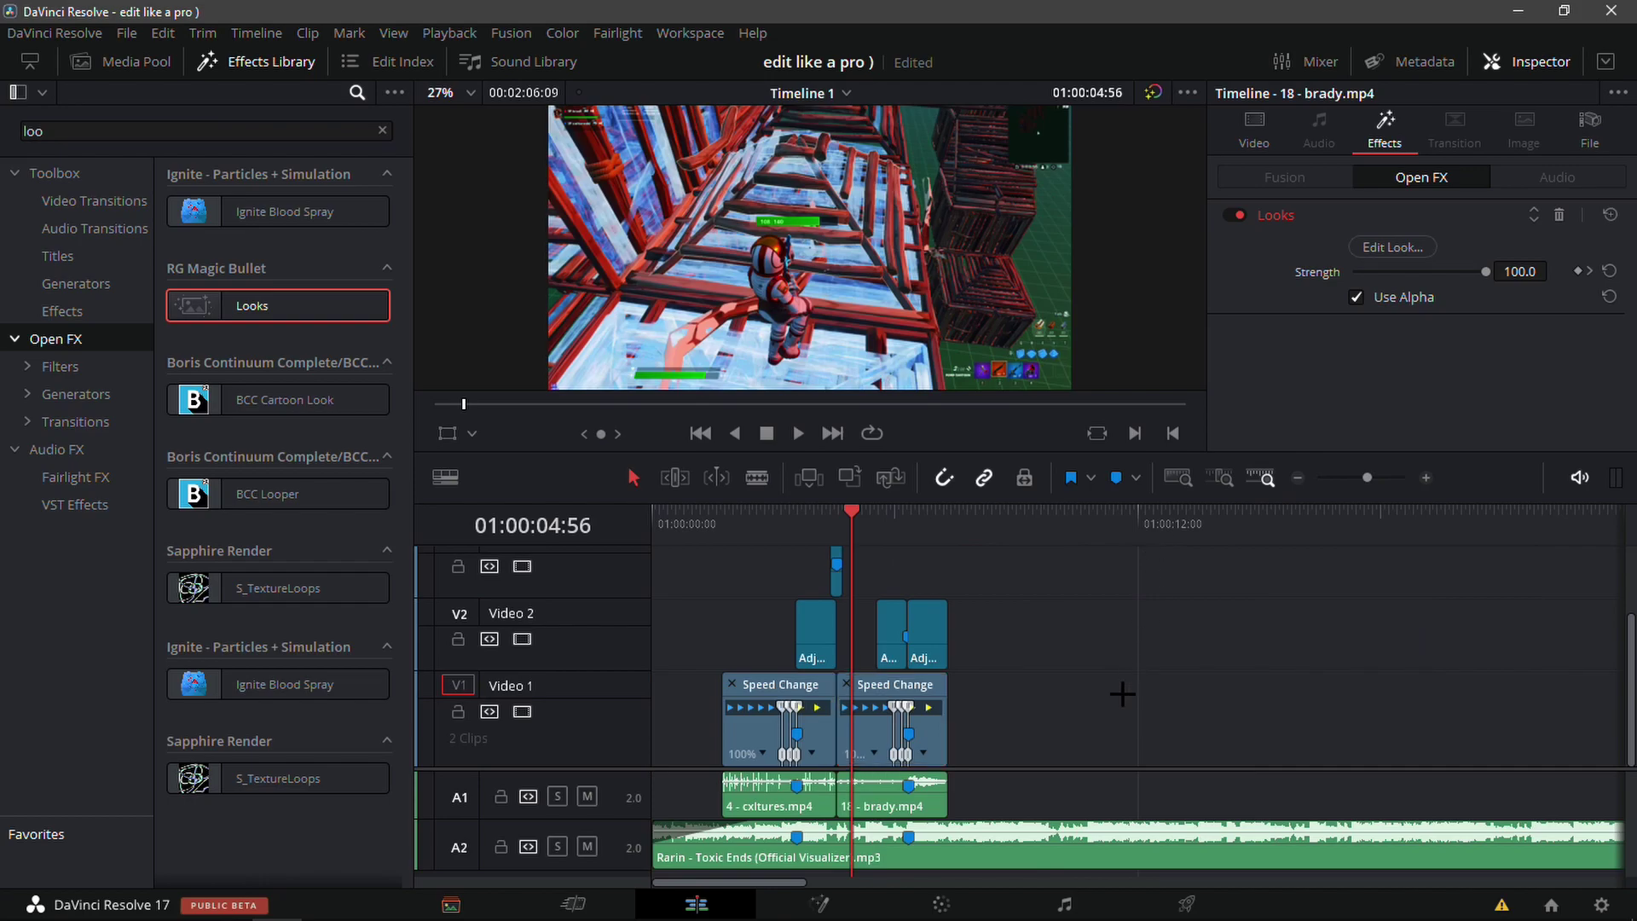